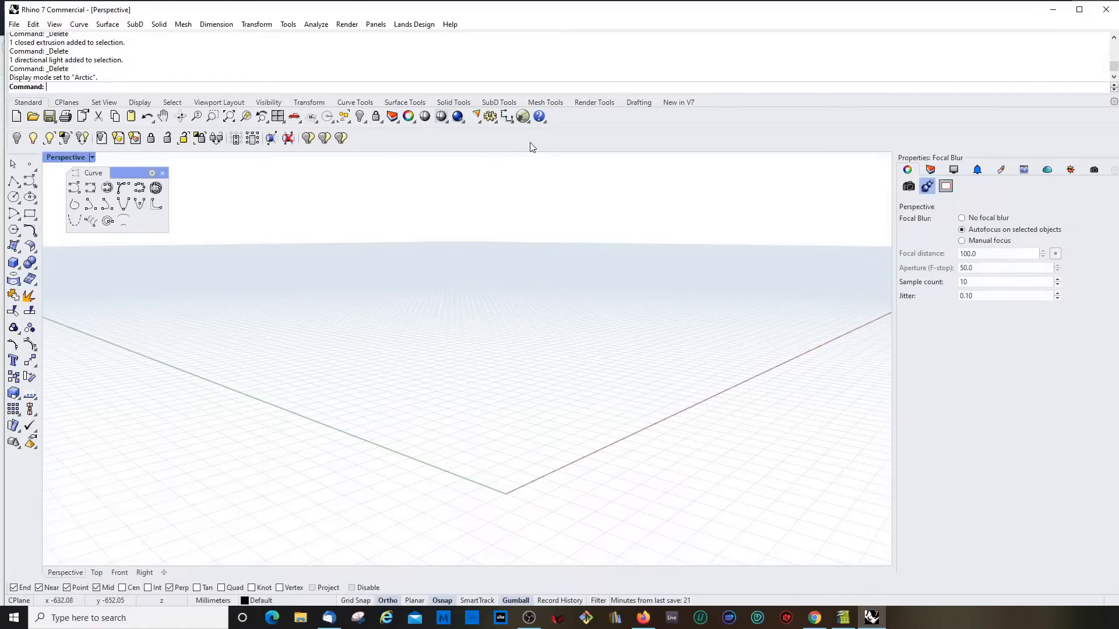
{"action": "left_click", "coordinate": [521, 121]}
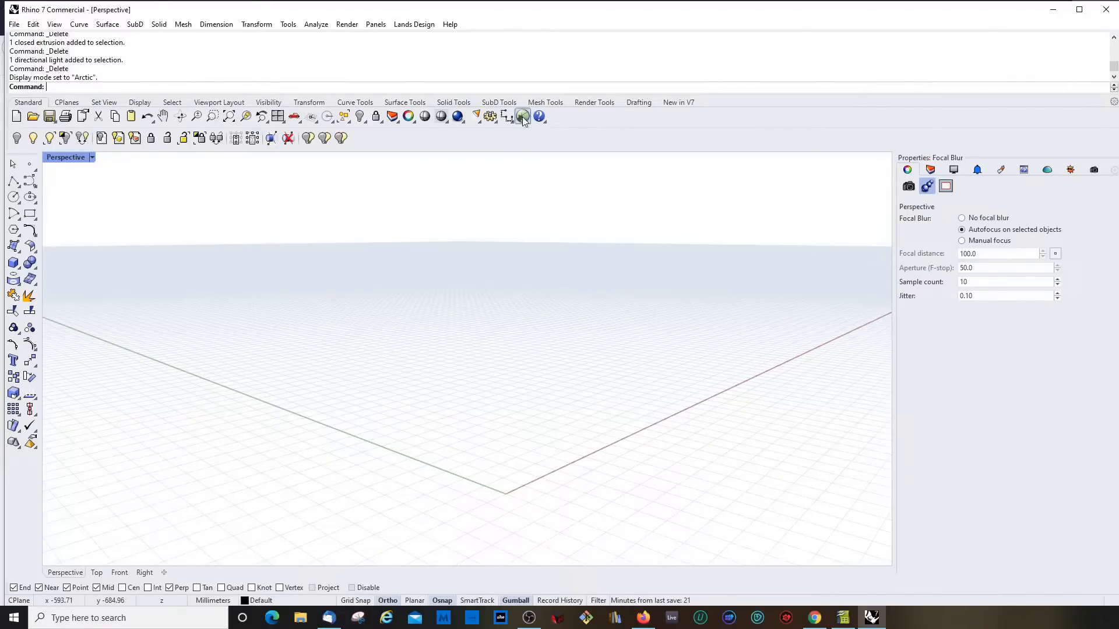
{"action": "double_click", "coordinate": [522, 117]}
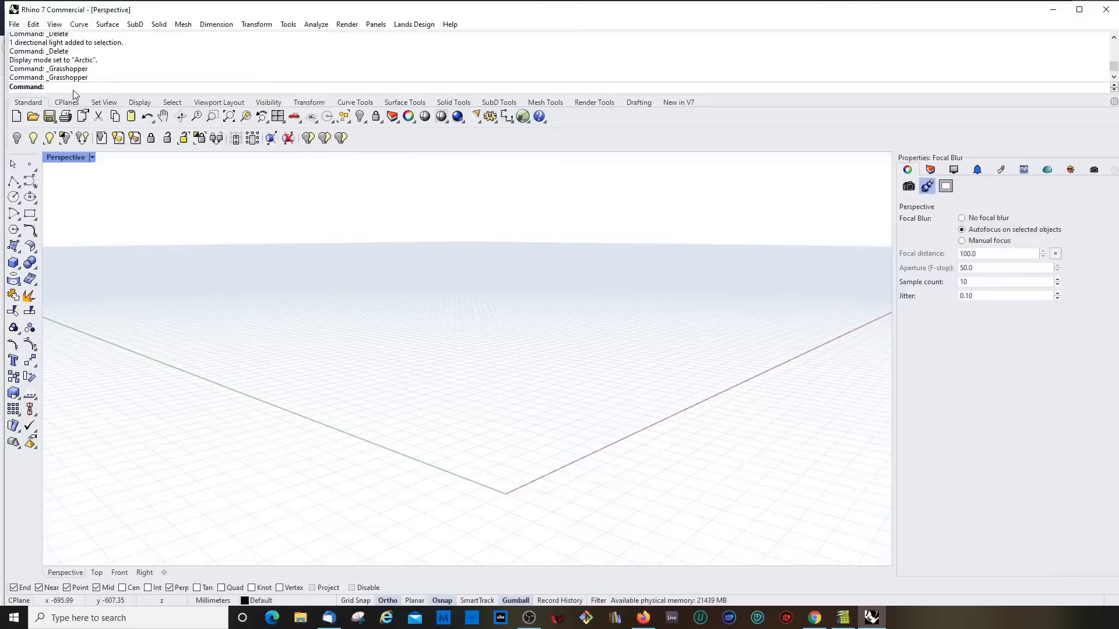
{"action": "type", "text": "Grasshopper"}
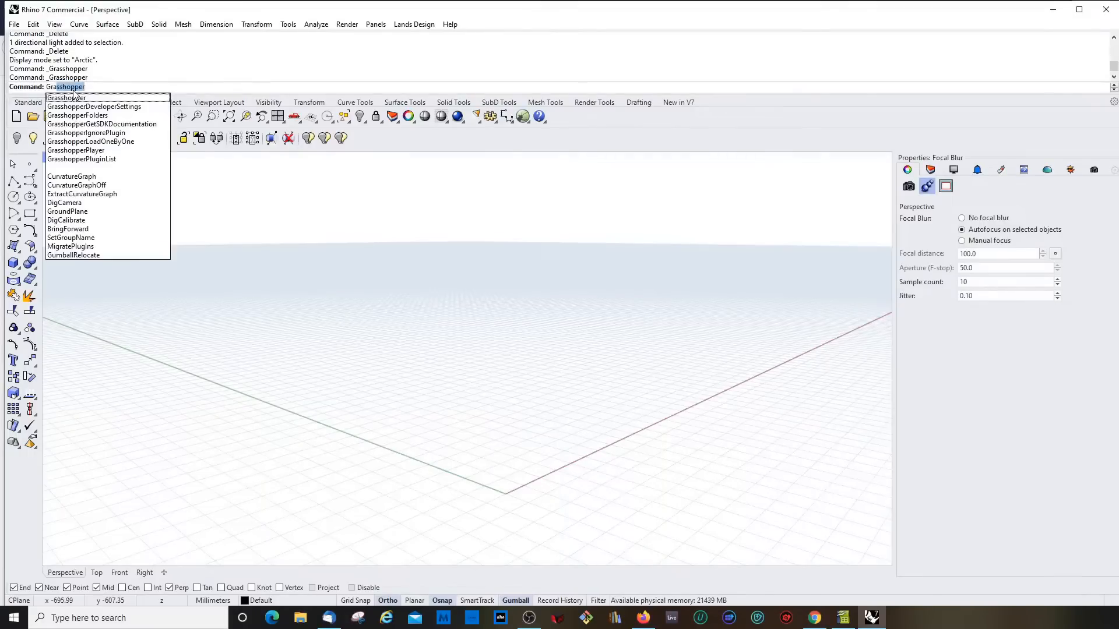
{"action": "key", "text": "Return"}
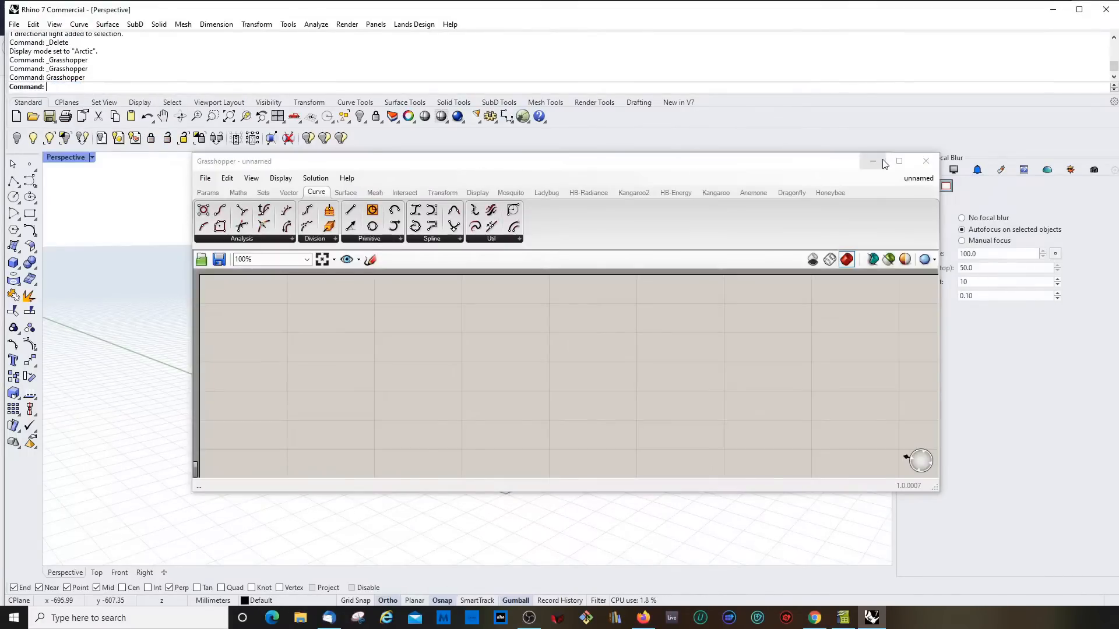
{"action": "left_click", "coordinate": [926, 160]}
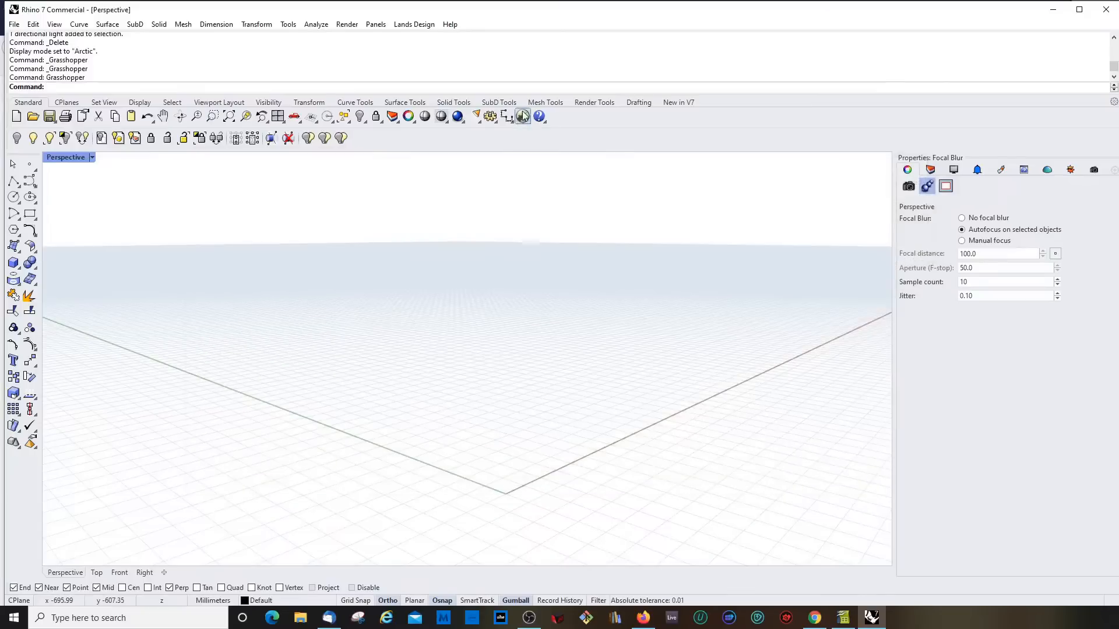
Launch Grasshopper and make its window taller over the Perspective viewport
{"action": "left_click", "coordinate": [523, 116]}
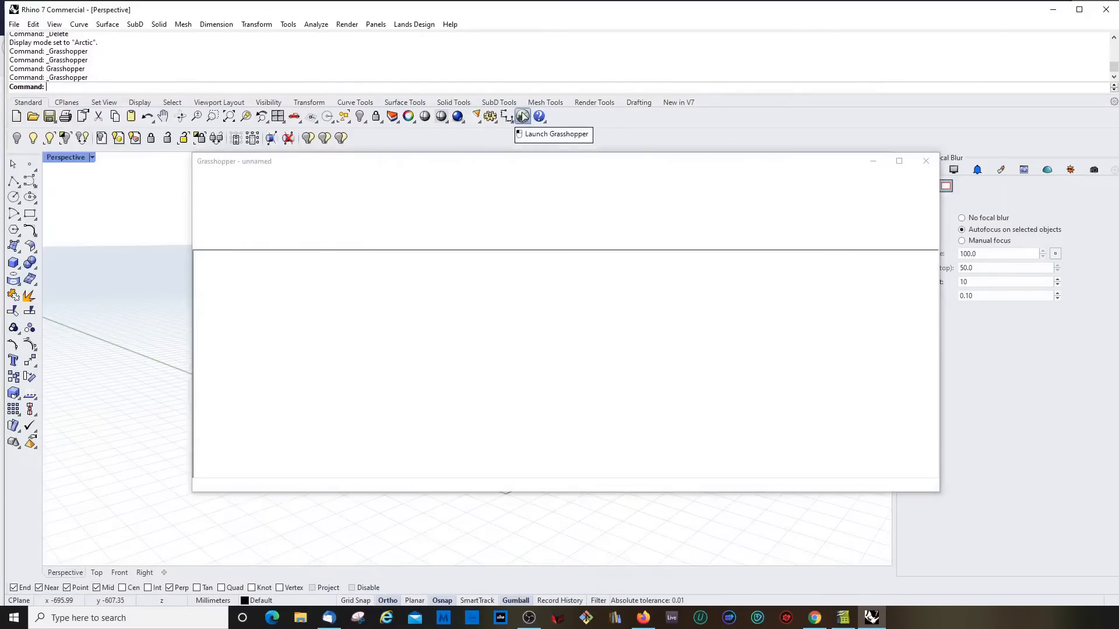
{"action": "left_click_drag", "start_coordinate": [342, 156], "coordinate": [365, 154]}
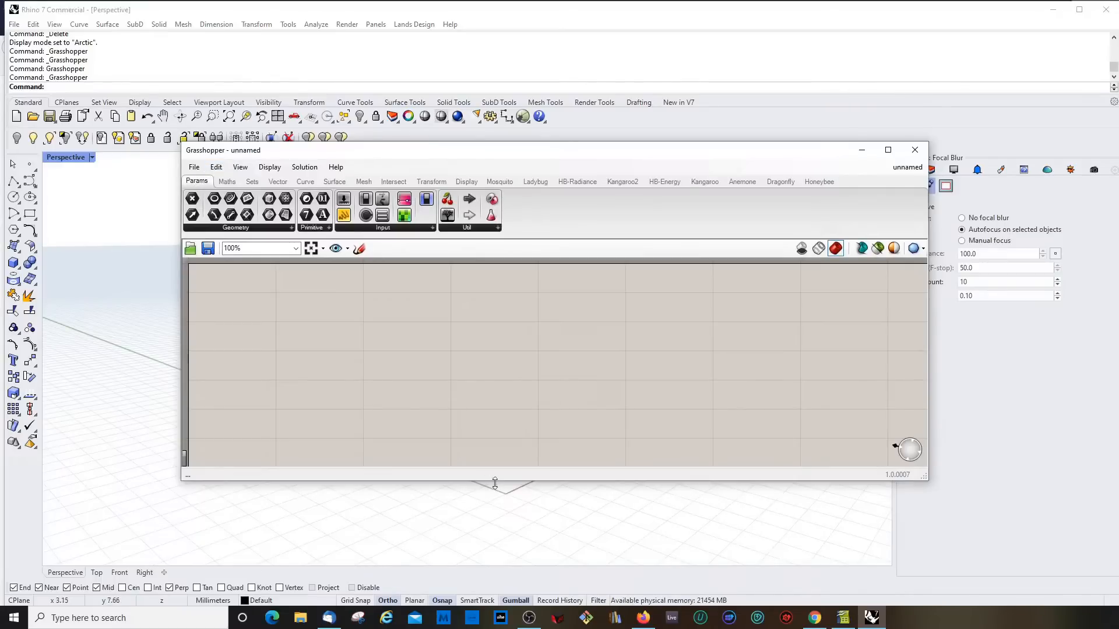
{"action": "left_click_drag", "start_coordinate": [496, 481], "coordinate": [497, 513]}
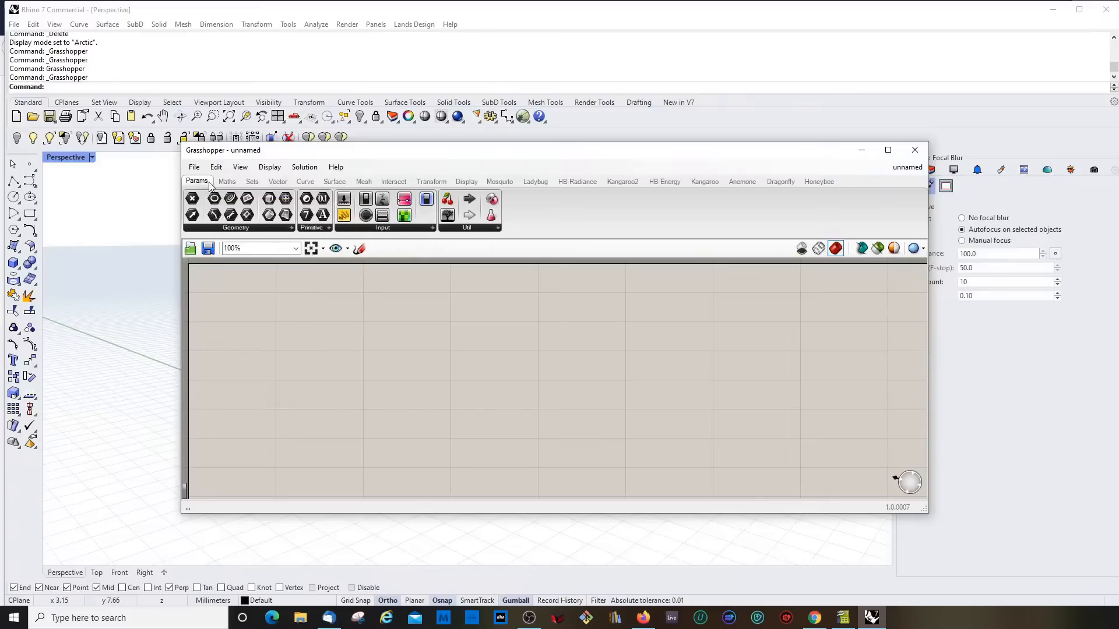
Place a Curve parameter from the Params geometry components on the empty Grasshopper canvas
{"action": "left_click", "coordinate": [278, 182]}
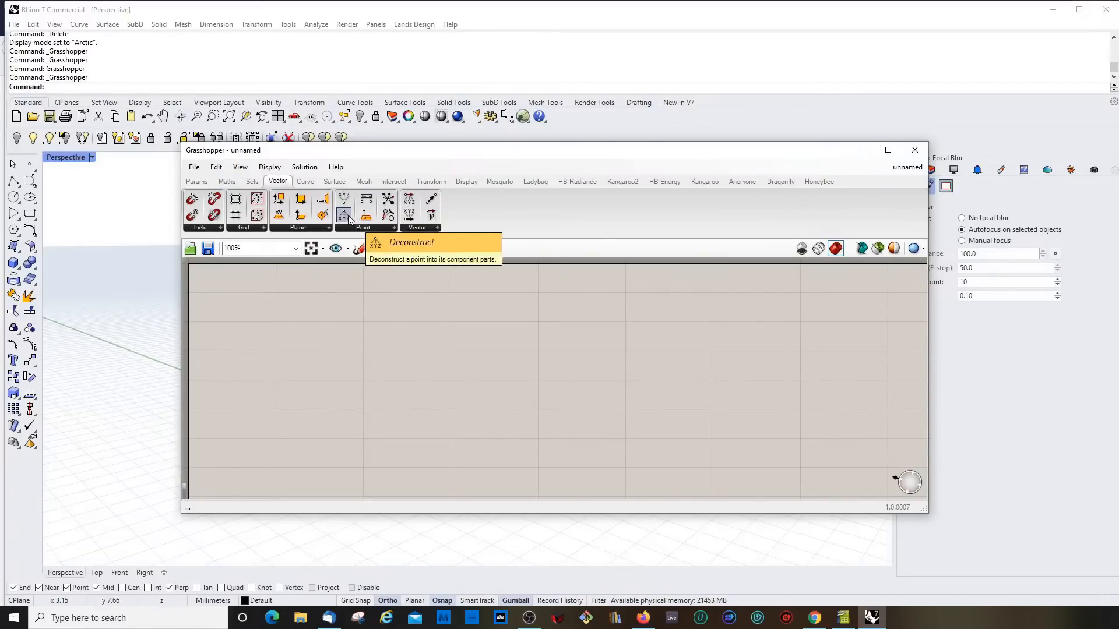
{"action": "left_click", "coordinate": [302, 181]}
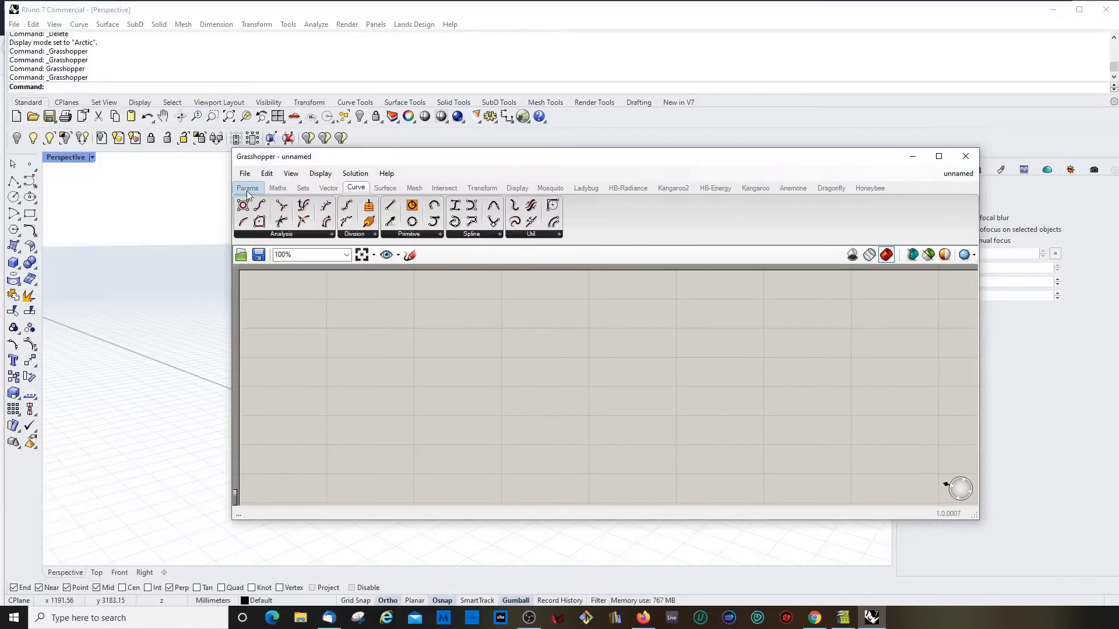
{"action": "left_click", "coordinate": [249, 190]}
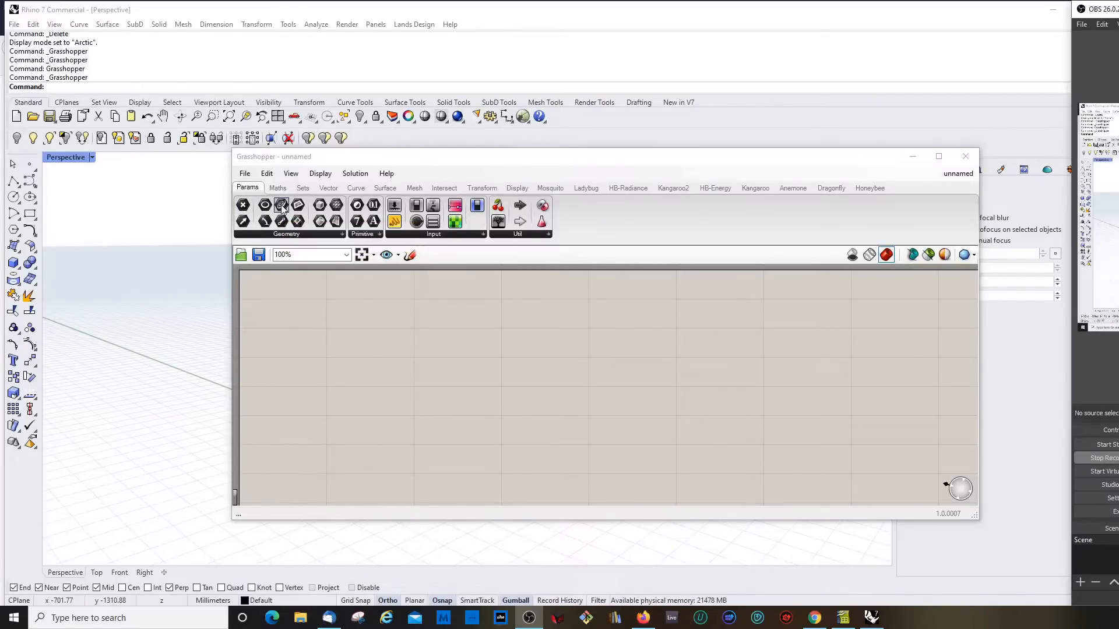
{"action": "left_click_drag", "start_coordinate": [281, 206], "coordinate": [364, 333]}
Shift the Grasshopper window aside and draw a wavy open degree-3 curve with six control points in the Perspective viewport
{"action": "left_click_drag", "start_coordinate": [370, 163], "coordinate": [420, 159]}
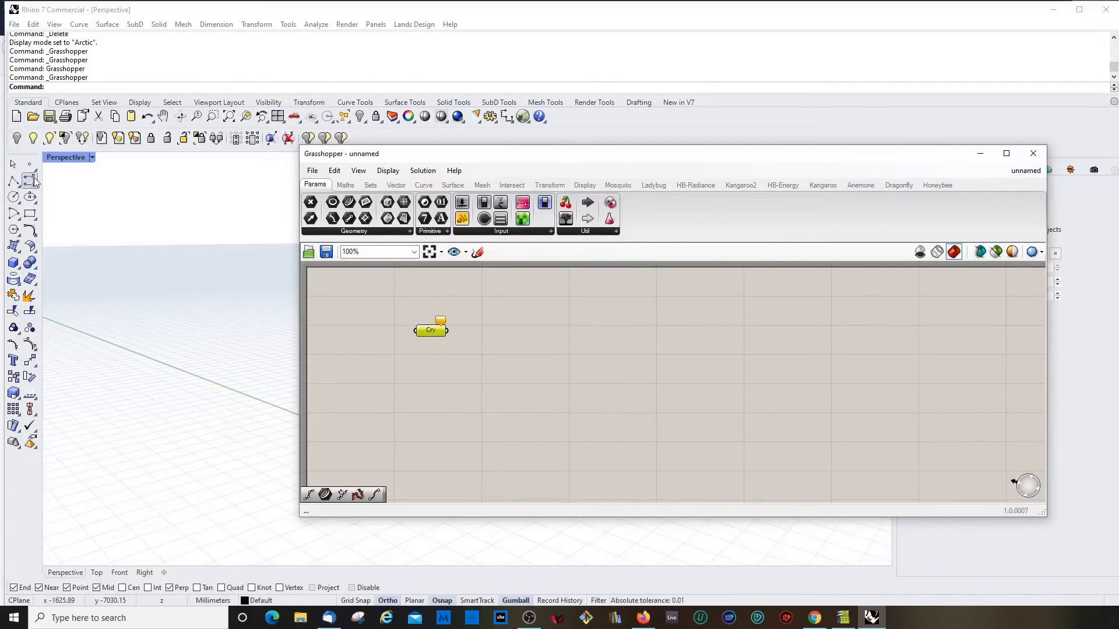
{"action": "left_click_drag", "start_coordinate": [460, 158], "coordinate": [599, 158]}
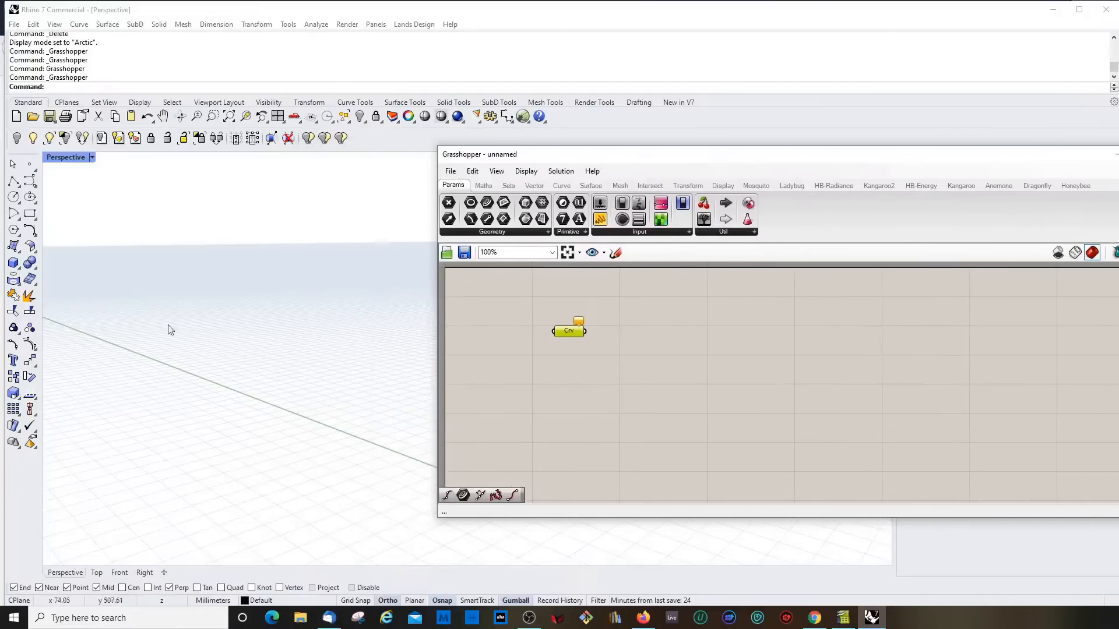
{"action": "left_click", "coordinate": [29, 180]}
{"action": "left_click", "coordinate": [88, 480]}
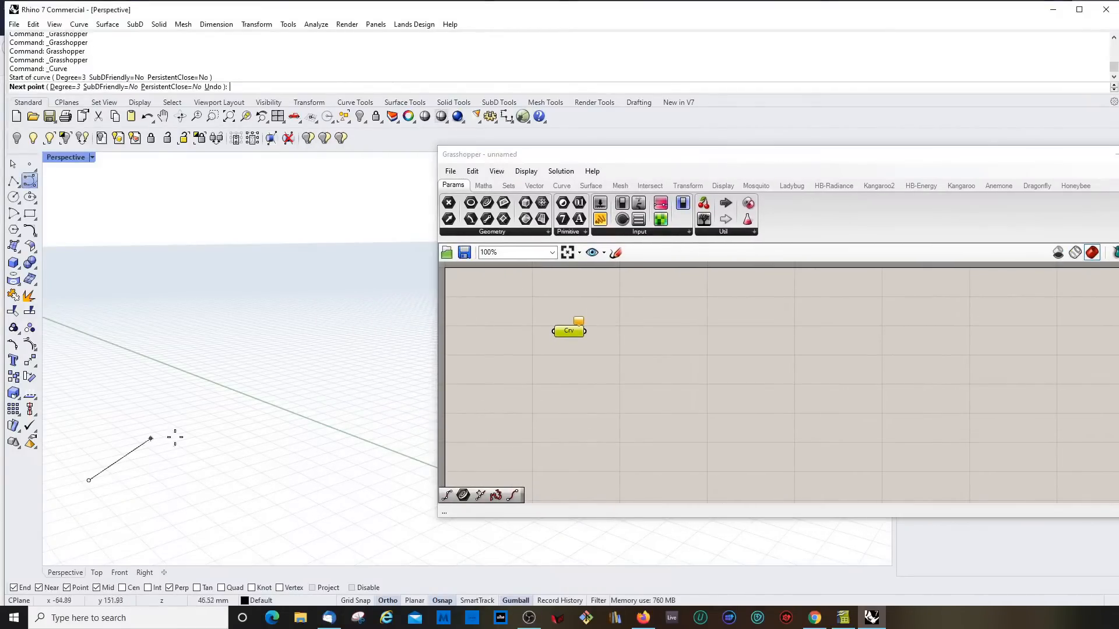
{"action": "left_click", "coordinate": [159, 432]}
{"action": "left_click", "coordinate": [249, 485]}
{"action": "left_click", "coordinate": [342, 455]}
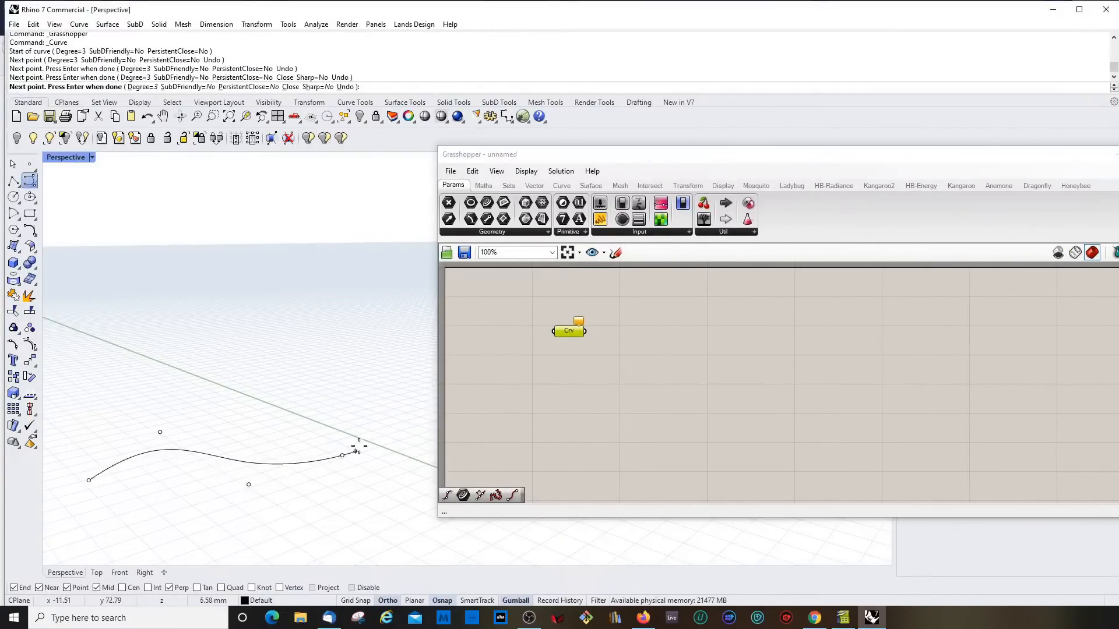
{"action": "left_click", "coordinate": [372, 400]}
{"action": "left_click", "coordinate": [407, 390]}
{"action": "key", "text": "Return"}
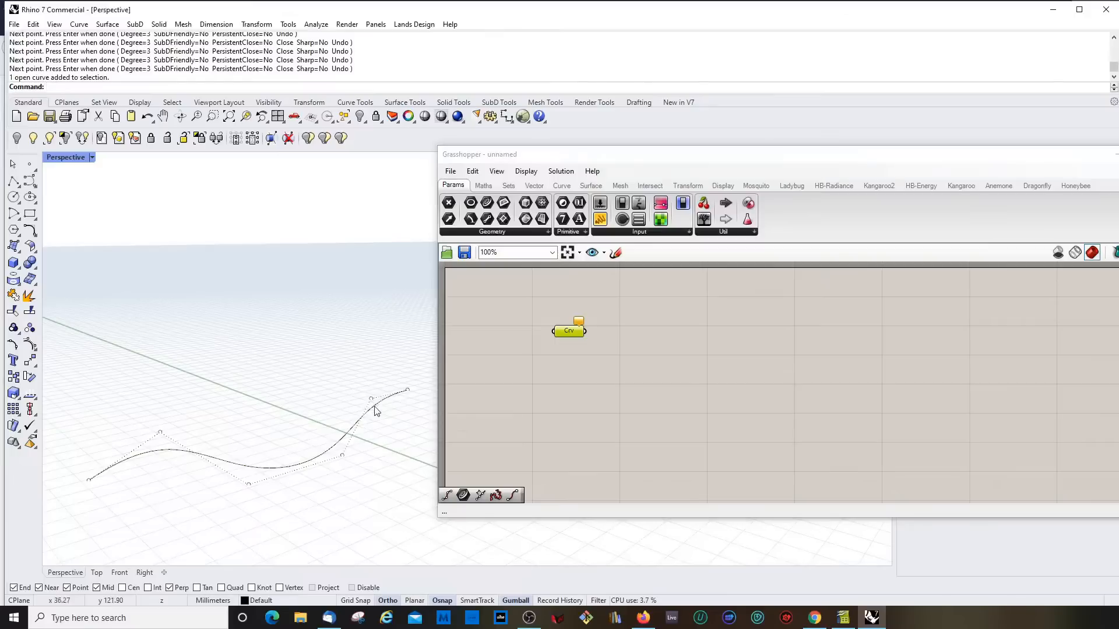
Select the drawn curve in the viewport and bring the Grasshopper window back up
{"action": "left_click", "coordinate": [373, 405]}
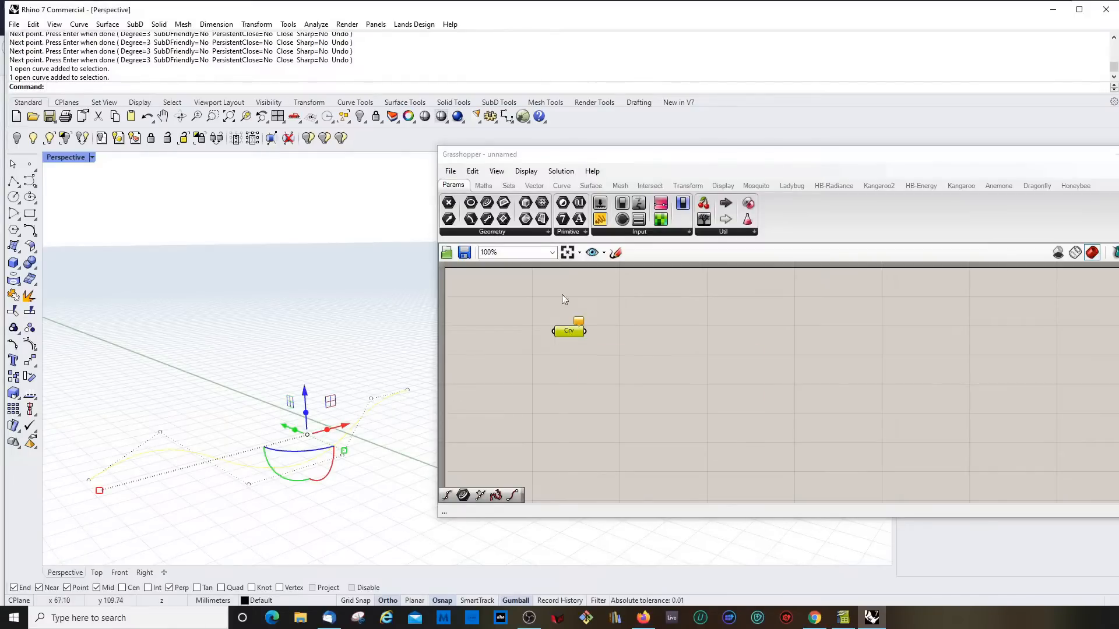
{"action": "left_click", "coordinate": [563, 158]}
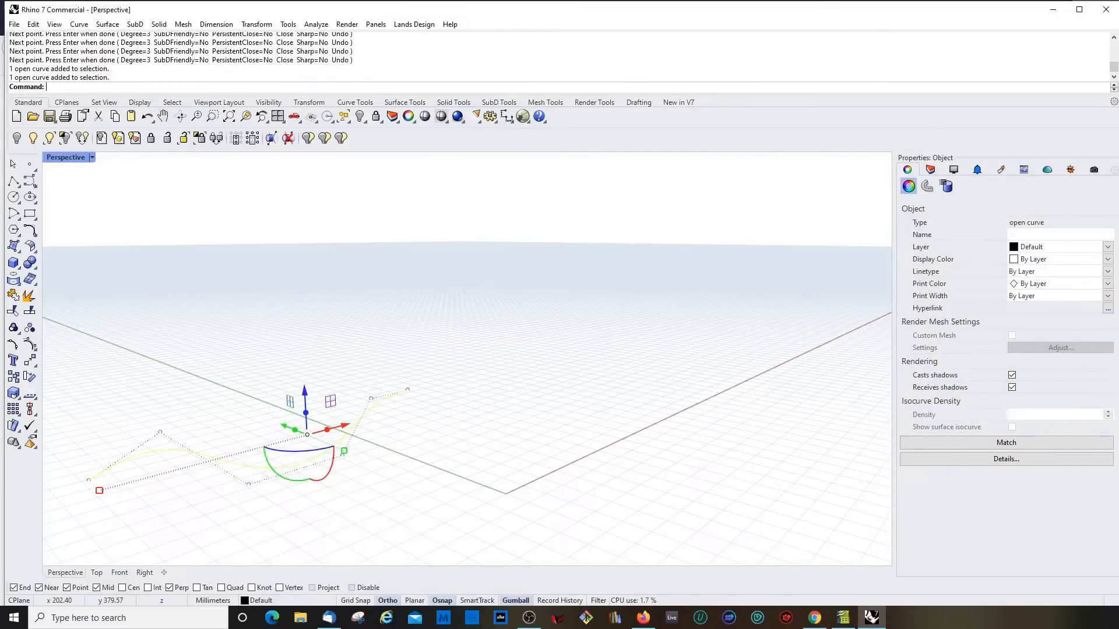
{"action": "type", "text": "Grasshopper"}
{"action": "key", "text": "Return"}
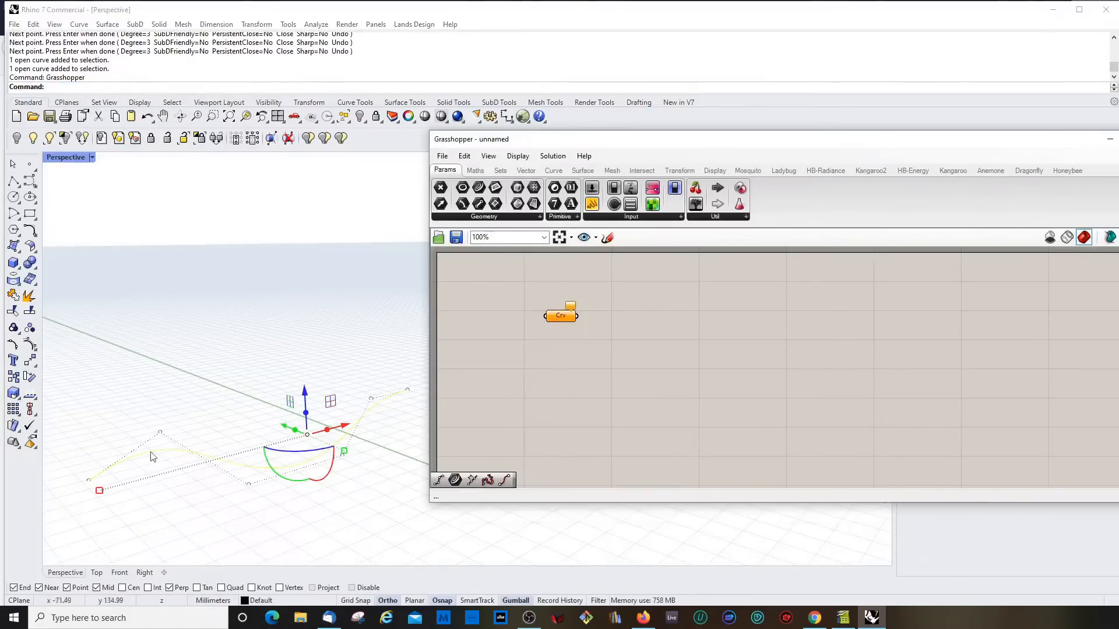
Replace the Curve parameter on the canvas with a new one and reference the drawn curve in it using Set one Curve
{"action": "left_click", "coordinate": [566, 319]}
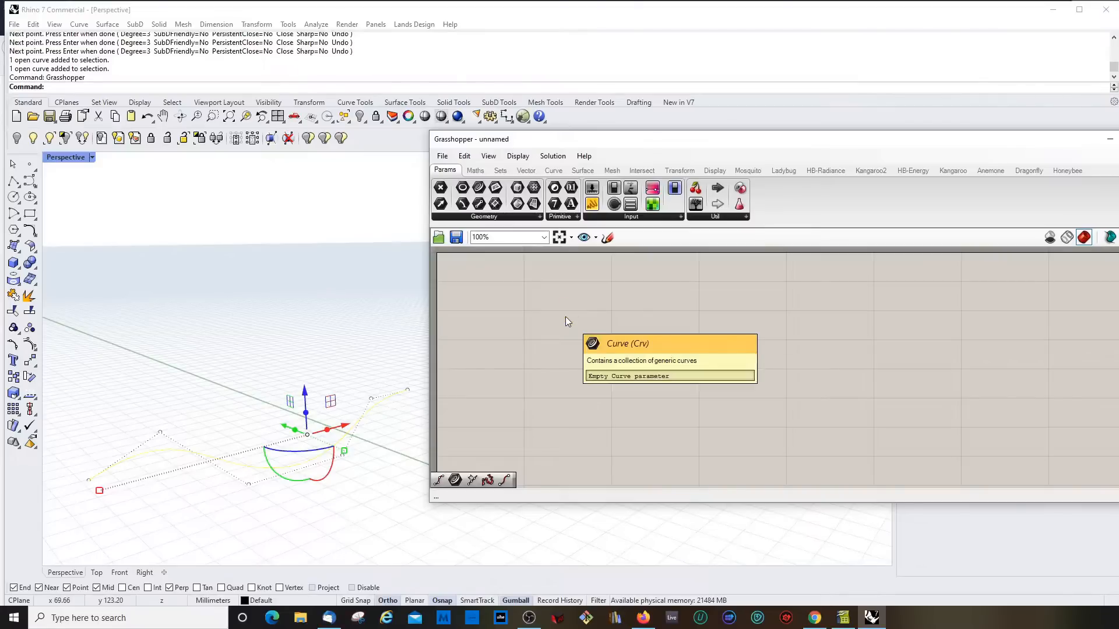
{"action": "key", "text": "Delete"}
{"action": "left_click_drag", "start_coordinate": [496, 187], "coordinate": [557, 304]}
{"action": "right_click", "coordinate": [558, 304]}
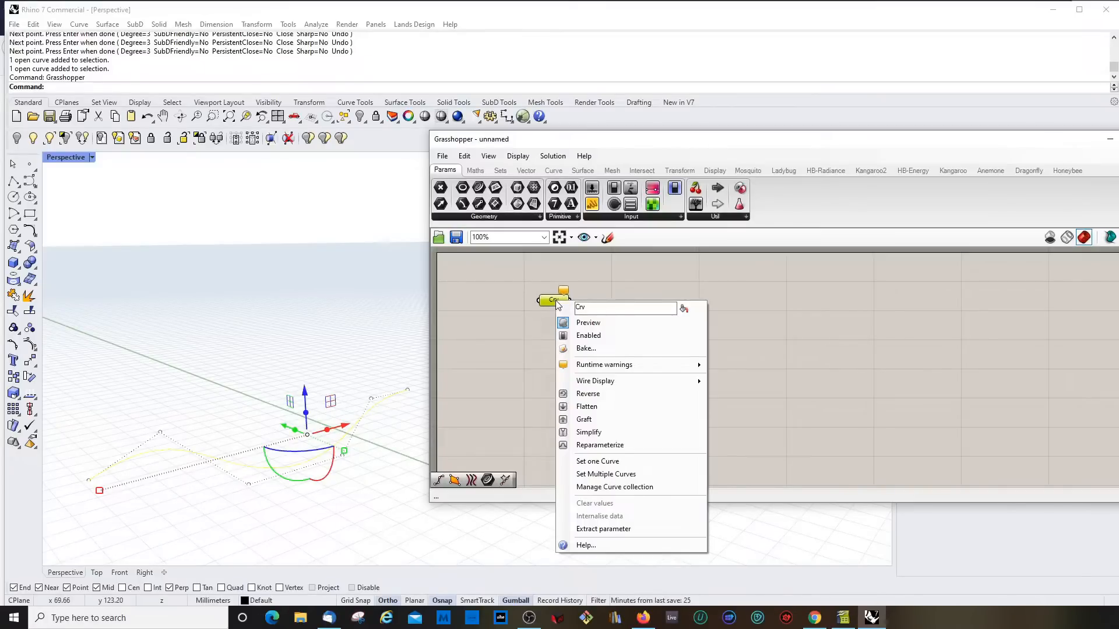
{"action": "left_click", "coordinate": [603, 462]}
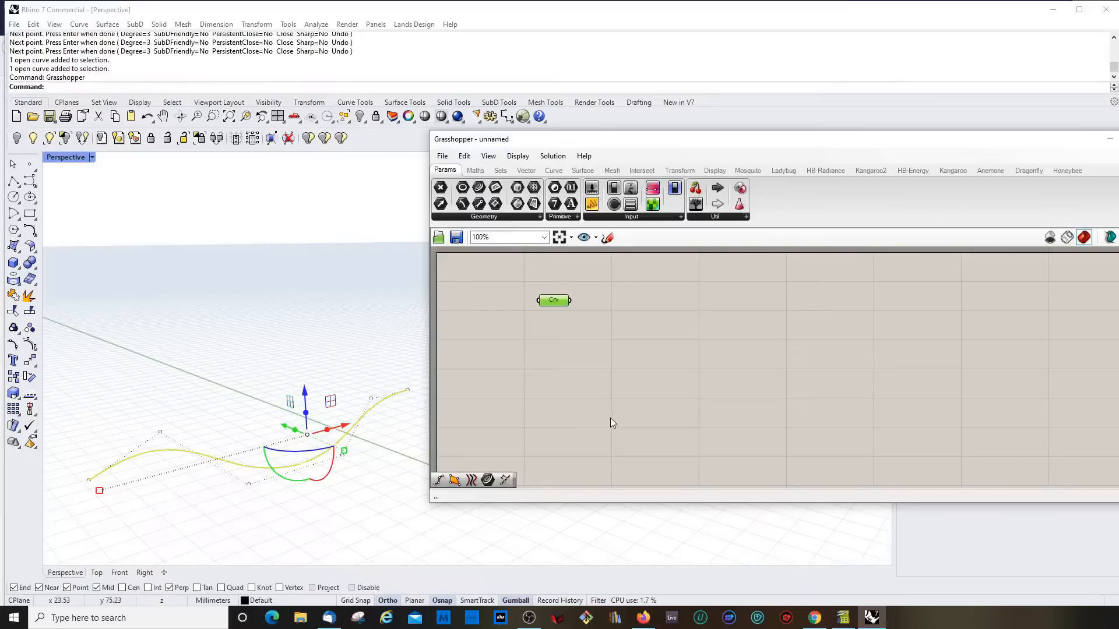
Reposition the Curve parameter on the canvas, selecting it and the referenced viewport curve in turn to compare their highlighting
{"action": "left_click", "coordinate": [610, 418]}
{"action": "left_click", "coordinate": [170, 409]}
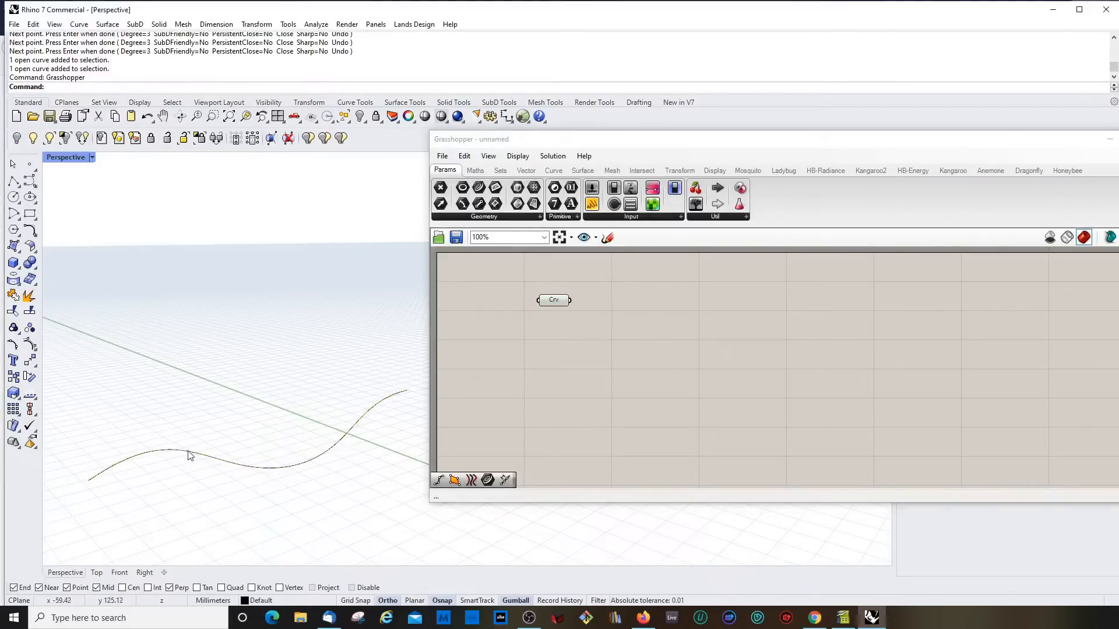
{"action": "left_click", "coordinate": [190, 456]}
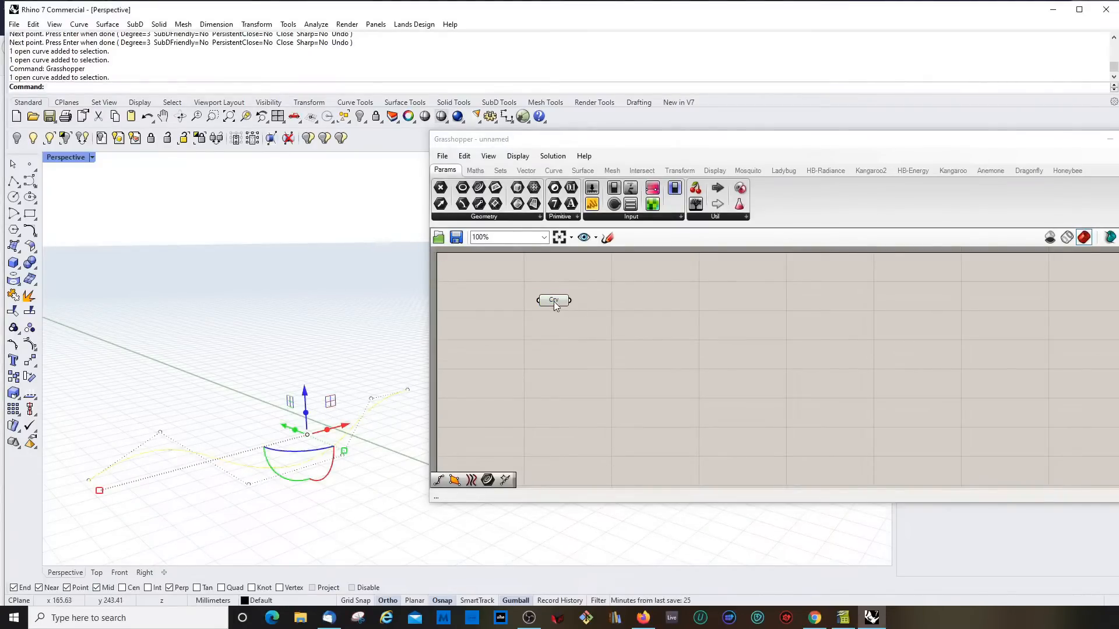
{"action": "left_click_drag", "start_coordinate": [554, 305], "coordinate": [508, 290]}
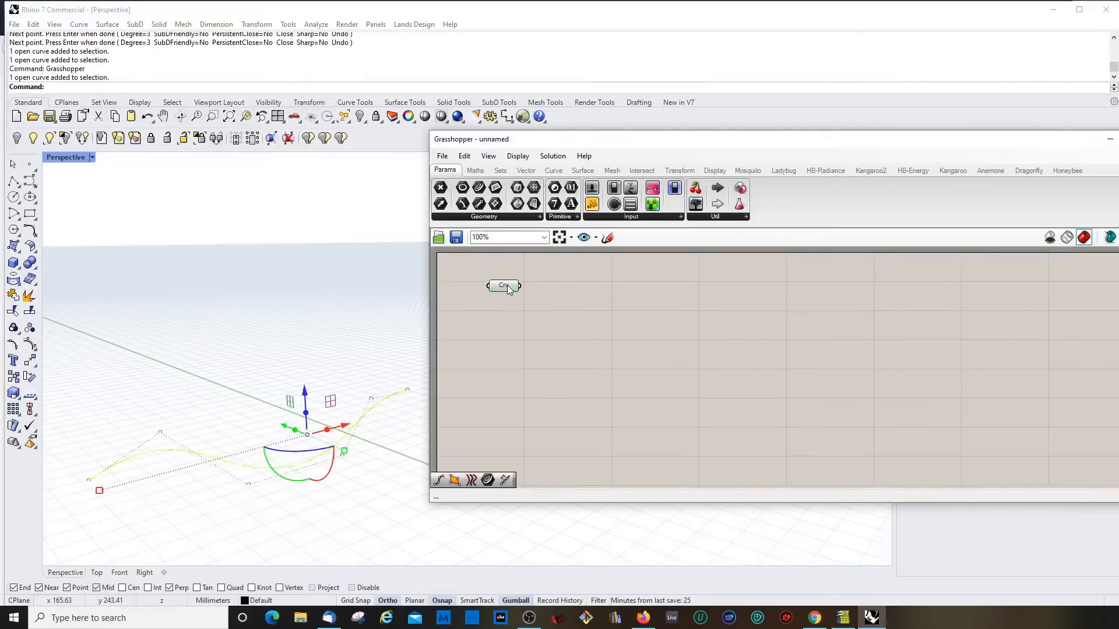
{"action": "left_click", "coordinate": [508, 289]}
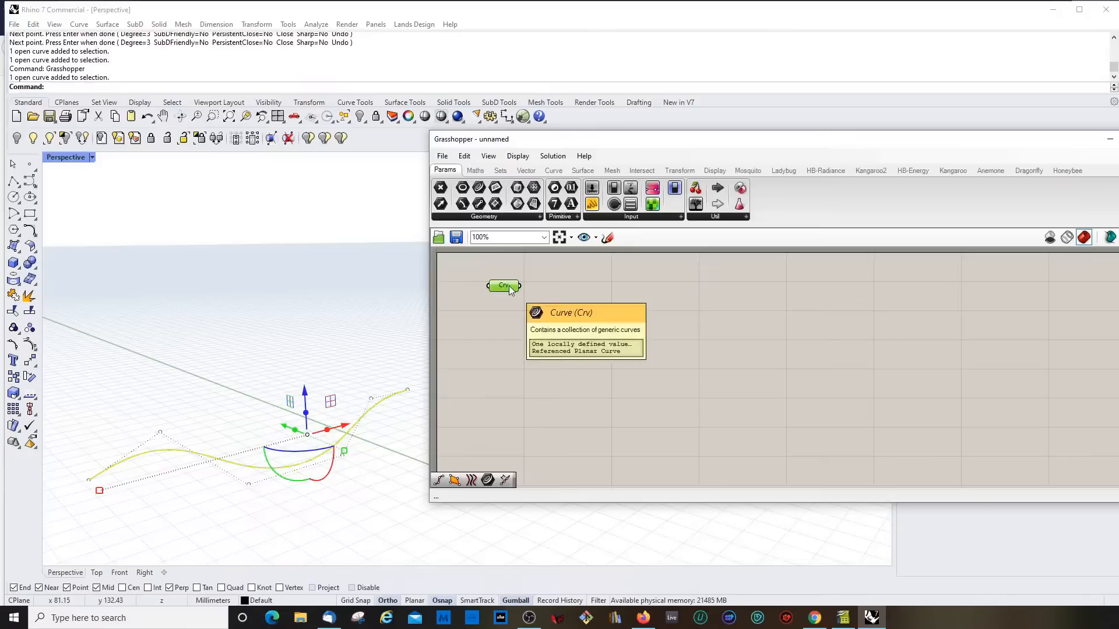
{"action": "left_click_drag", "start_coordinate": [515, 290], "coordinate": [503, 321]}
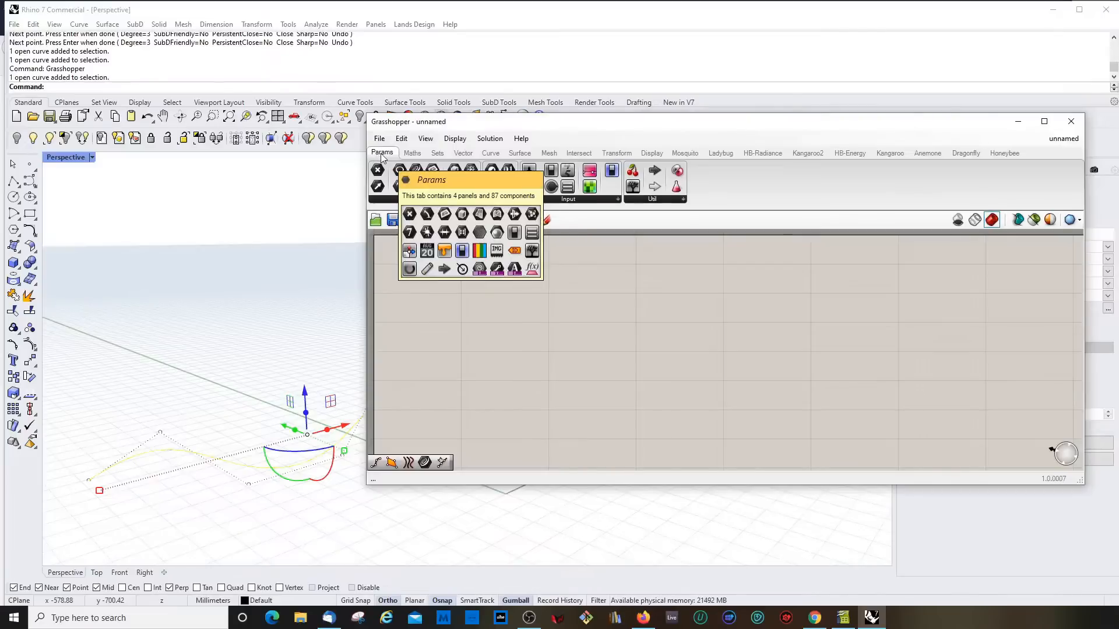
Compare Grasshopper's Primitive curve components with Rhino's Curve tools, floating the Rhino Curve toolbar in the viewport clear of the Grasshopper window
{"action": "left_click", "coordinate": [490, 153]}
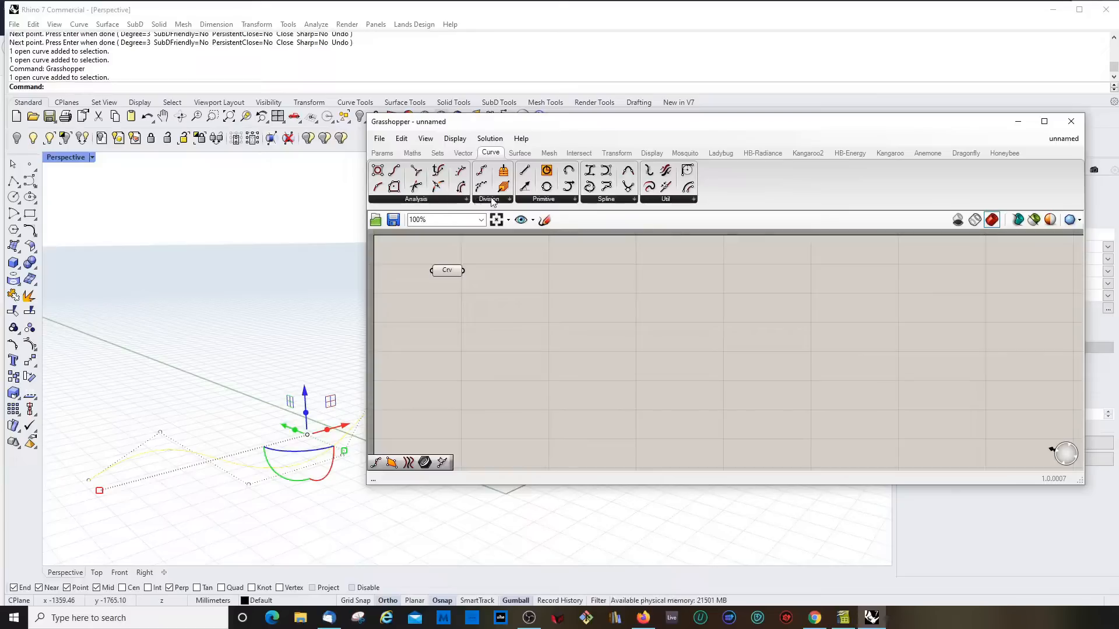
{"action": "left_click", "coordinate": [546, 200]}
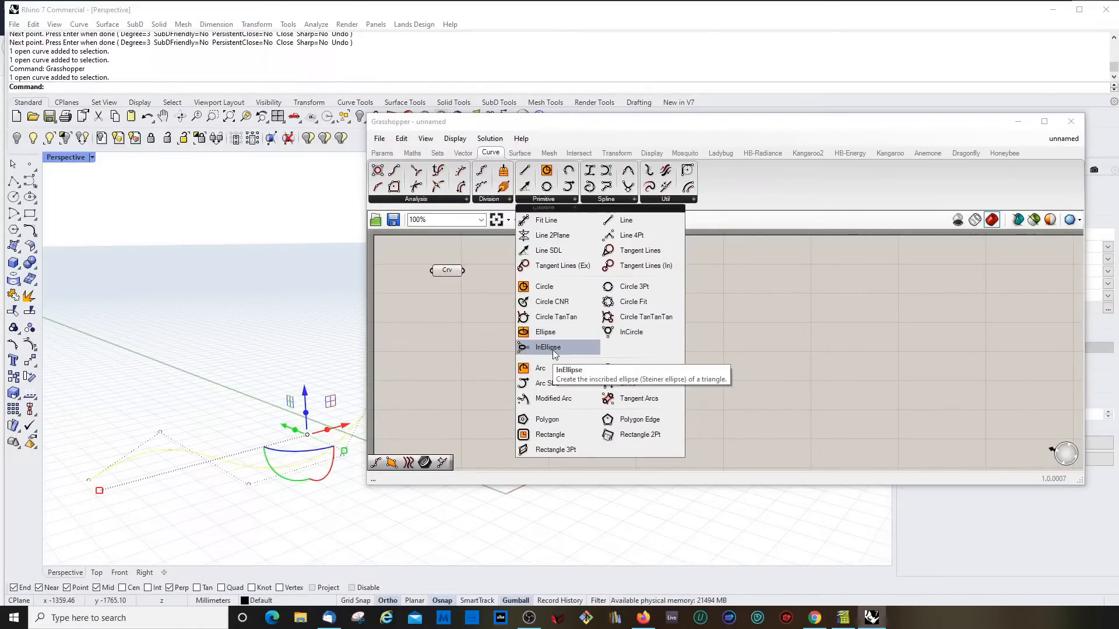
{"action": "left_click", "coordinate": [33, 182]}
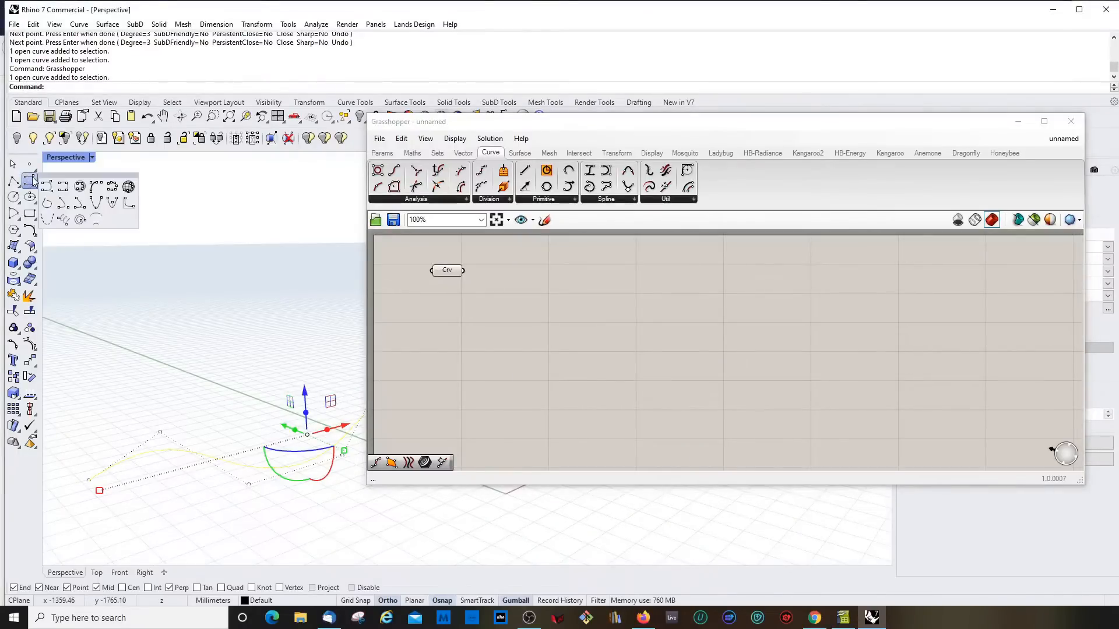
{"action": "left_click_drag", "start_coordinate": [61, 183], "coordinate": [119, 176]}
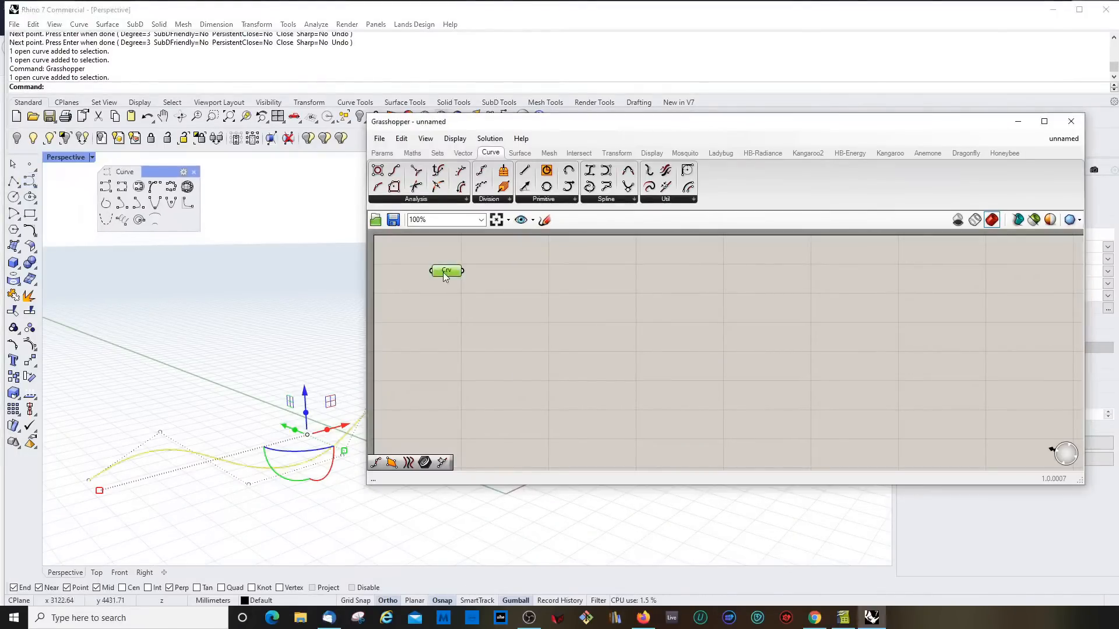
{"action": "left_click", "coordinate": [447, 269]}
{"action": "left_click_drag", "start_coordinate": [368, 165], "coordinate": [484, 177]}
{"action": "left_click_drag", "start_coordinate": [625, 122], "coordinate": [631, 102]}
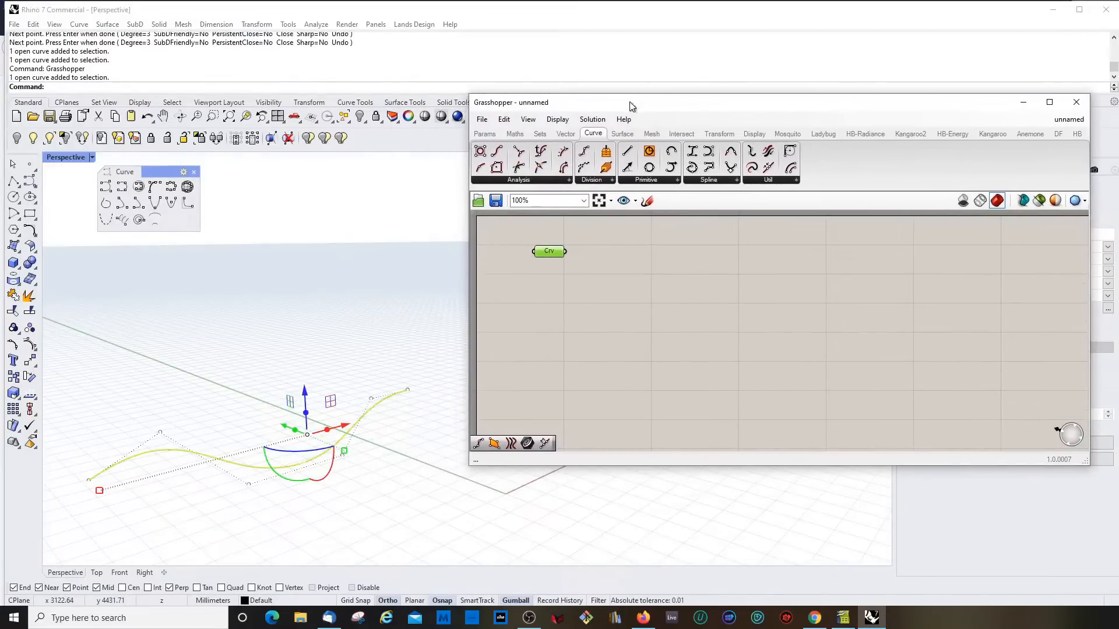
Add a Control Points component from the curve Analysis group and position it beside the Curve parameter
{"action": "left_click", "coordinate": [521, 181]}
{"action": "left_click", "coordinate": [531, 181]}
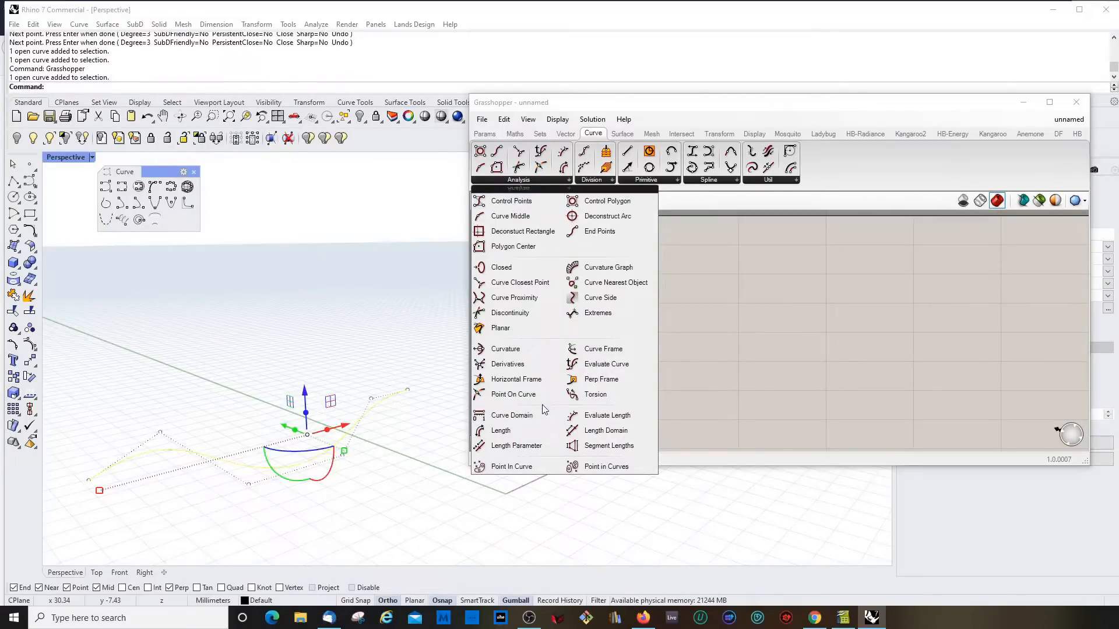
{"action": "left_click", "coordinate": [511, 201]}
{"action": "left_click", "coordinate": [606, 296]}
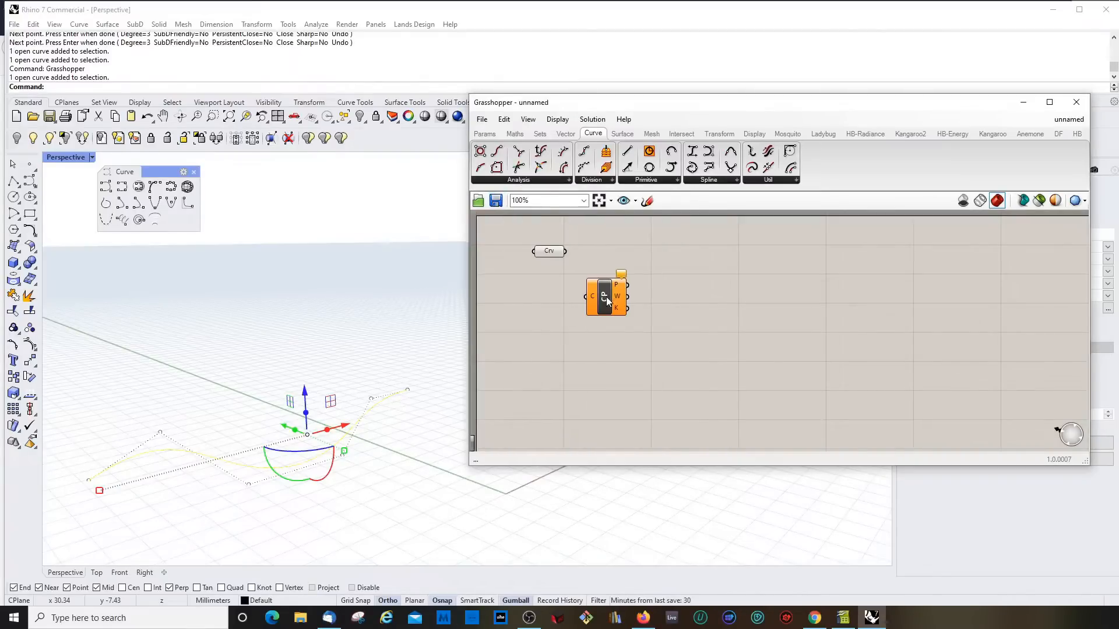
{"action": "left_click_drag", "start_coordinate": [607, 296], "coordinate": [621, 288]}
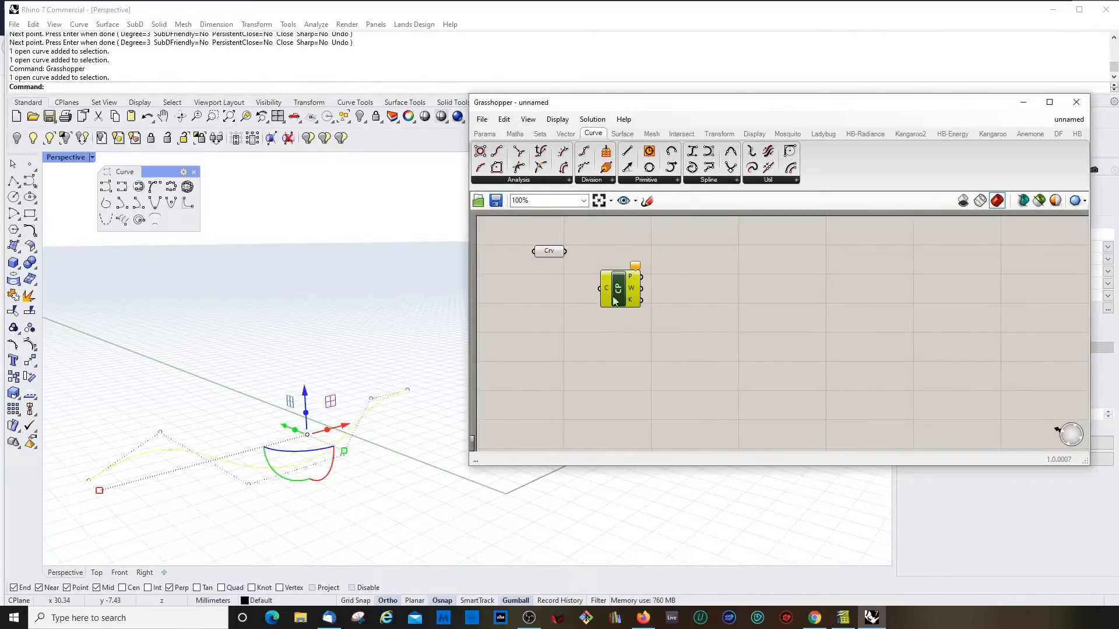
Select the control points of the drawn curve in the viewport one after another to examine their positions
{"action": "left_click", "coordinate": [160, 433]}
{"action": "left_click", "coordinate": [89, 480]}
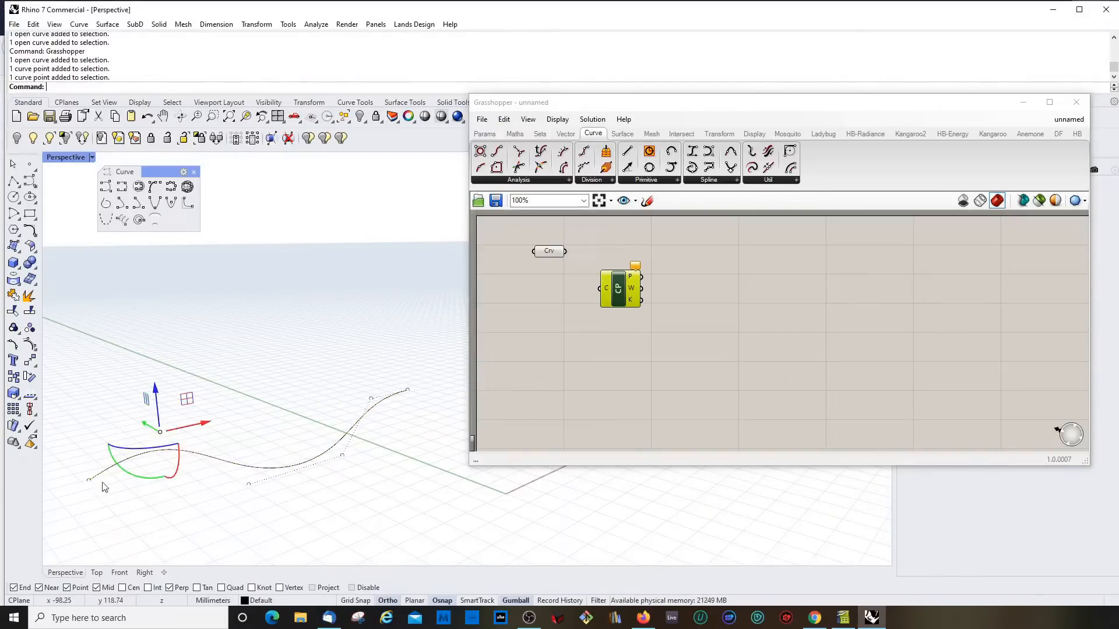
{"action": "left_click", "coordinate": [248, 485]}
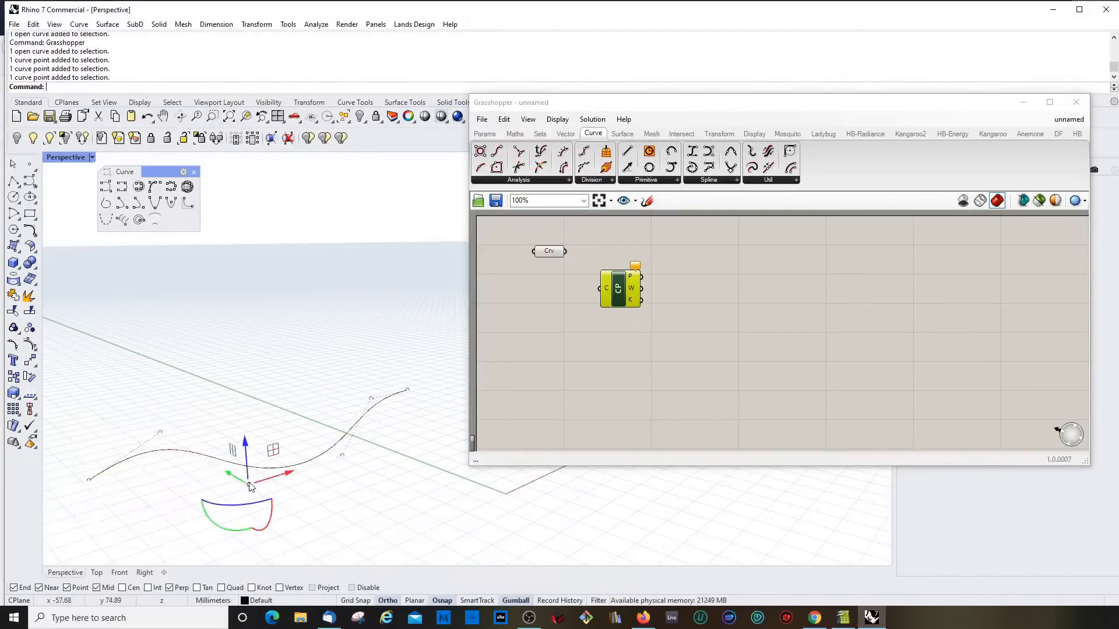
{"action": "left_click", "coordinate": [343, 455]}
{"action": "left_click", "coordinate": [371, 401]}
{"action": "left_click", "coordinate": [406, 392]}
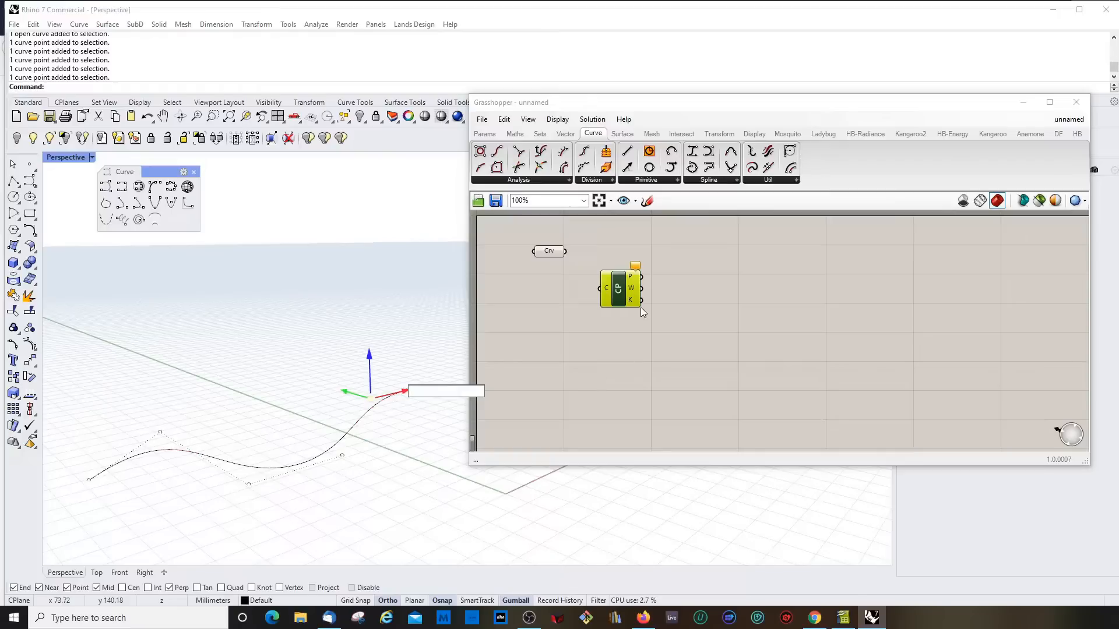
Connect the Curve parameter to the Control Points component's curve input and align the two components on the canvas
{"action": "left_click_drag", "start_coordinate": [617, 291], "coordinate": [620, 274]}
{"action": "left_click_drag", "start_coordinate": [564, 251], "coordinate": [600, 272]}
{"action": "left_click_drag", "start_coordinate": [631, 270], "coordinate": [624, 282]}
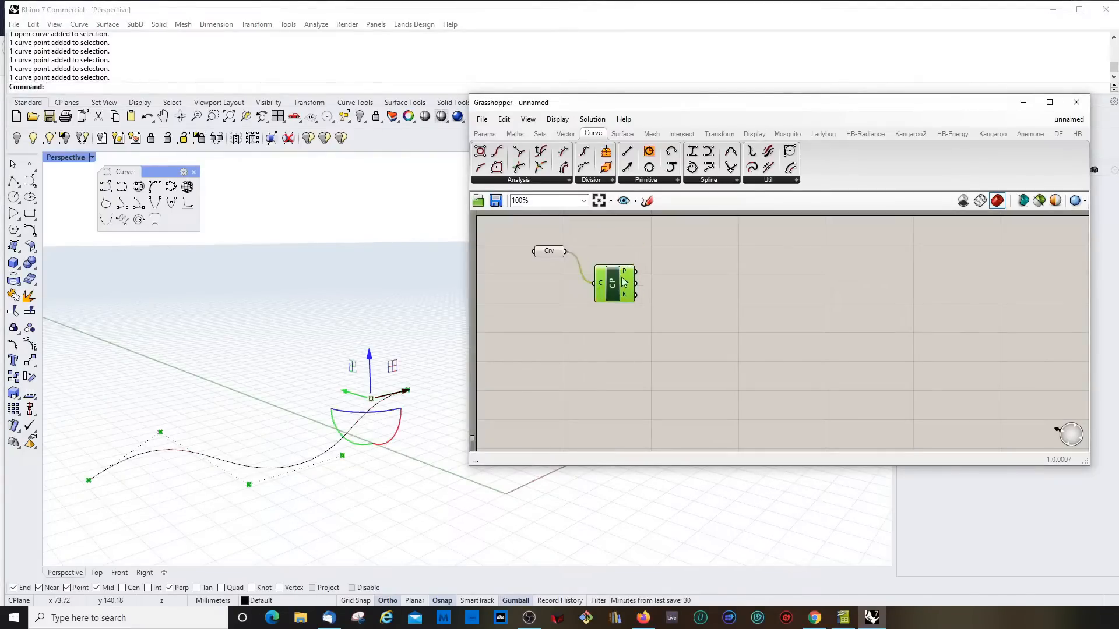
{"action": "mouse_move", "coordinate": [624, 271]}
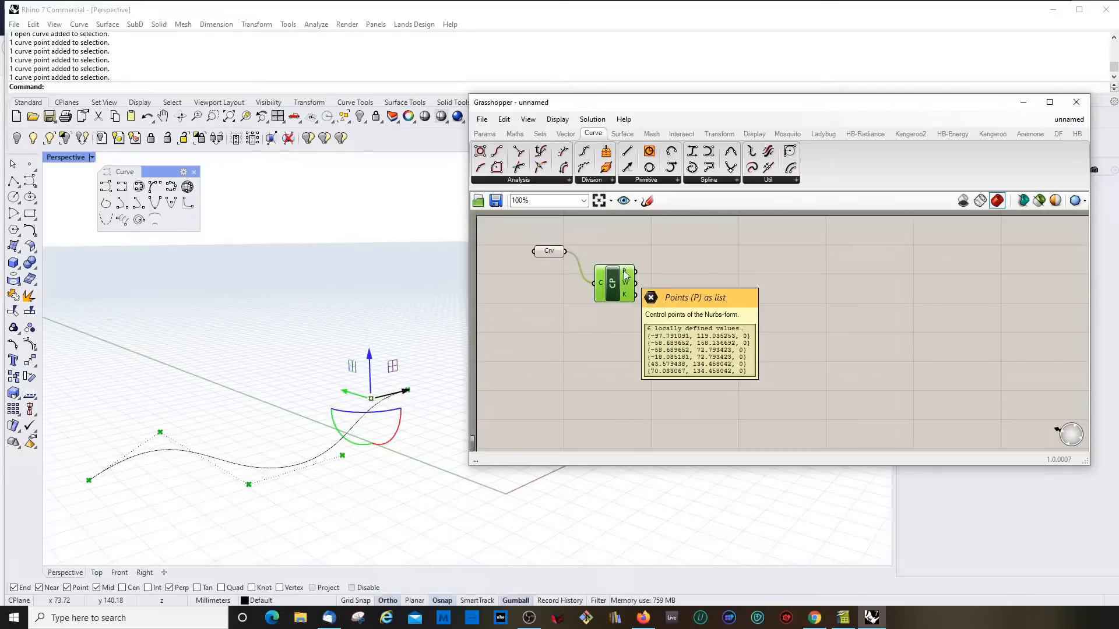
{"action": "left_click_drag", "start_coordinate": [624, 276], "coordinate": [624, 262]}
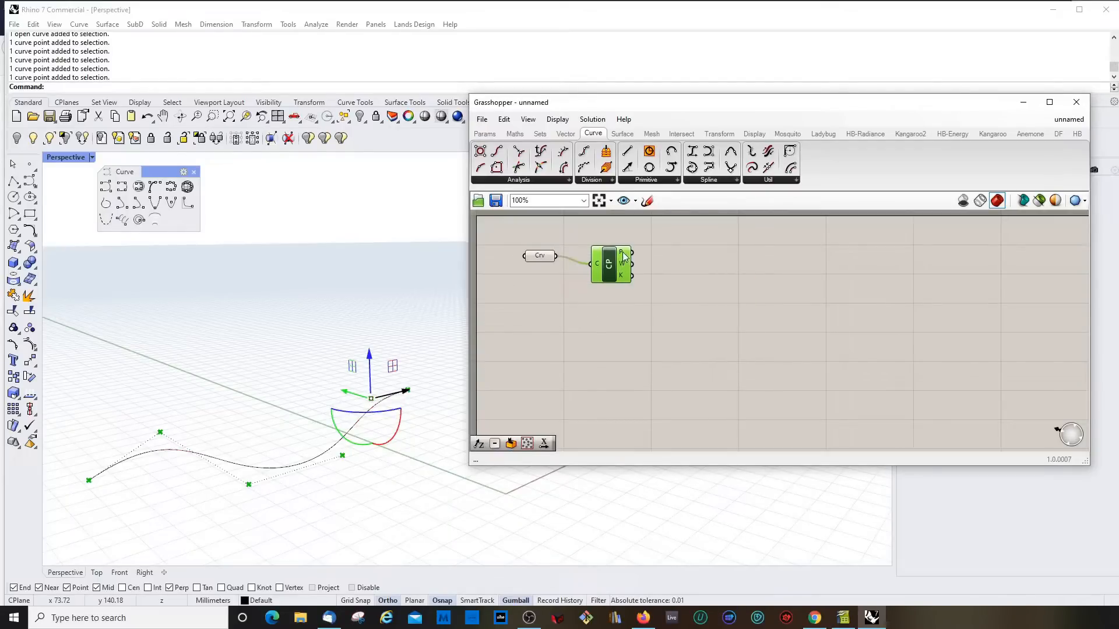
{"action": "left_click_drag", "start_coordinate": [541, 261], "coordinate": [617, 263]}
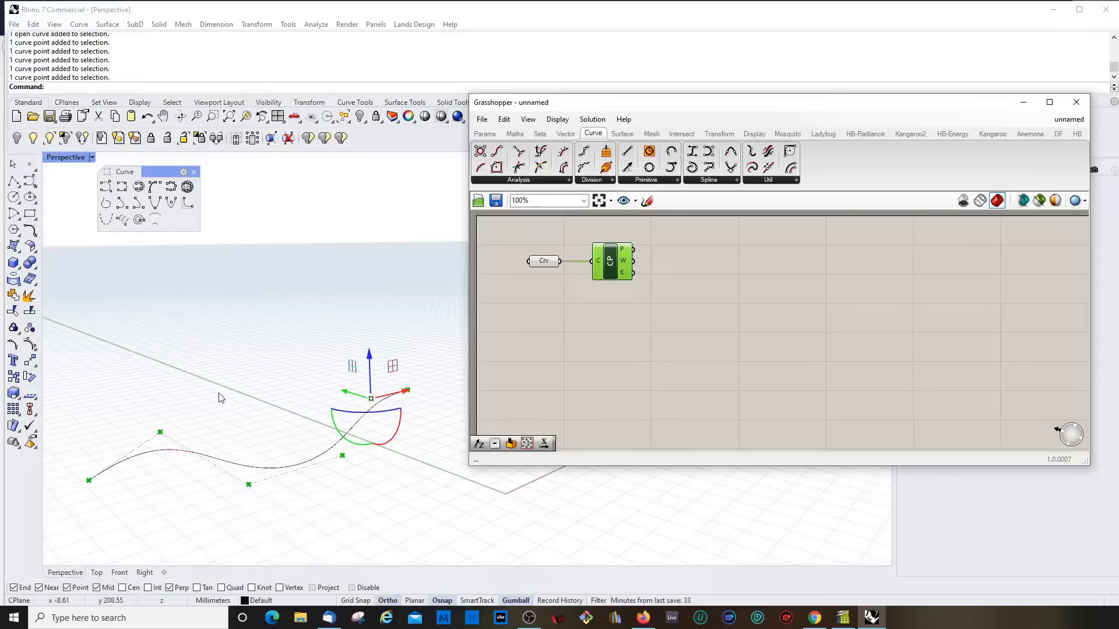
{"action": "left_click_drag", "start_coordinate": [619, 262], "coordinate": [622, 263]}
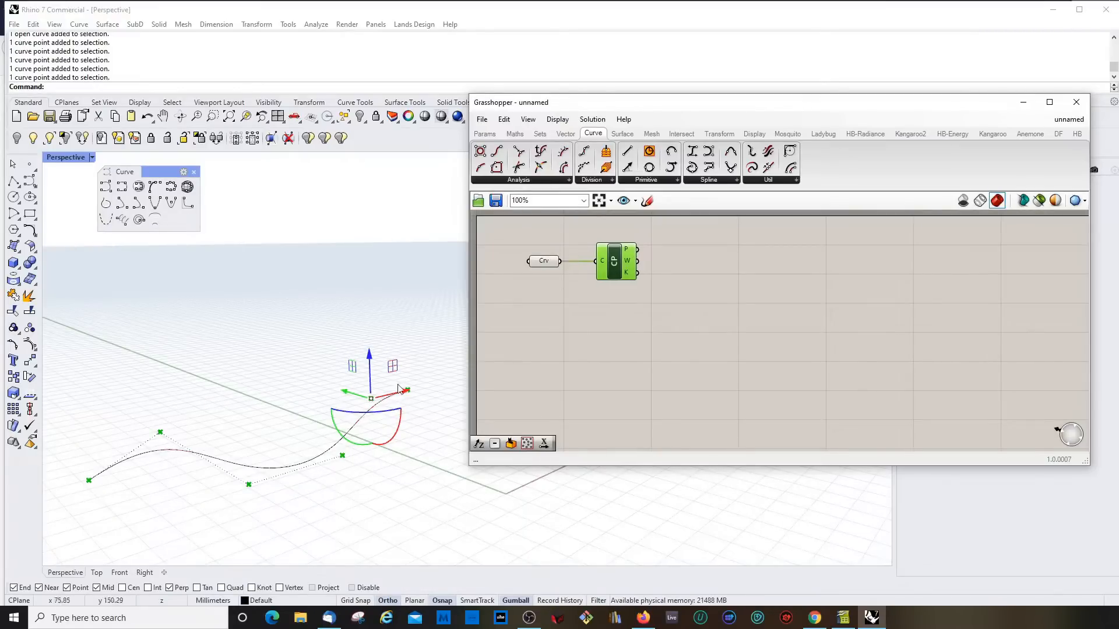
{"action": "mouse_move", "coordinate": [621, 266]}
{"action": "left_mouse_down"}
{"action": "mouse_move", "coordinate": [618, 309]}
{"action": "mouse_move", "coordinate": [619, 265]}
{"action": "left_mouse_up"}
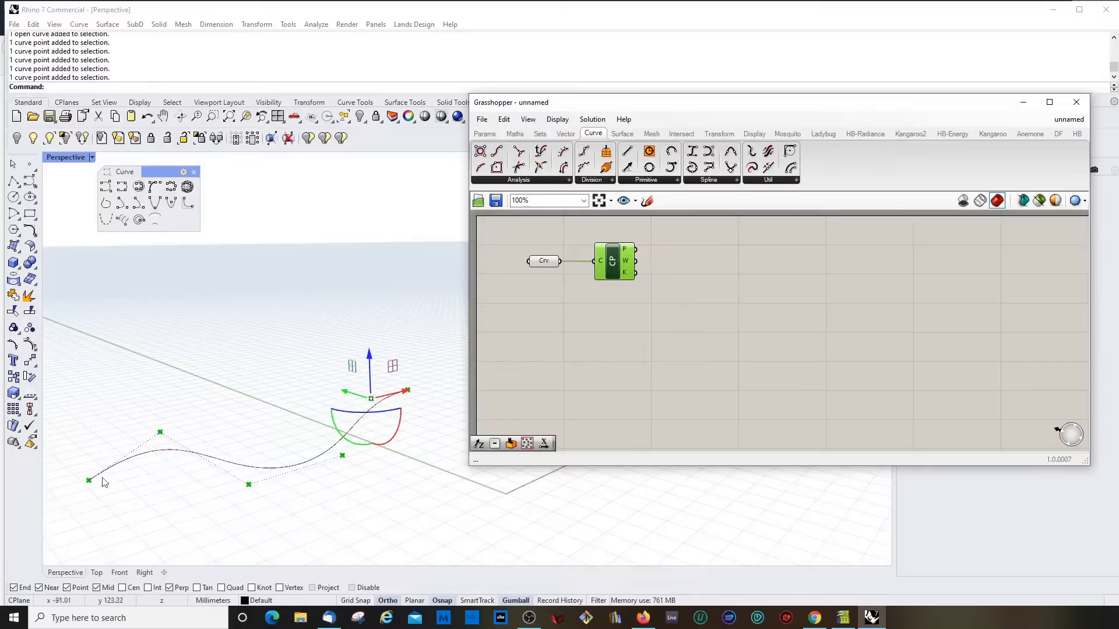
Add a Line component from the Primitive curve group and feed the Control Points component's points output into its start point
{"action": "left_click", "coordinate": [160, 454]}
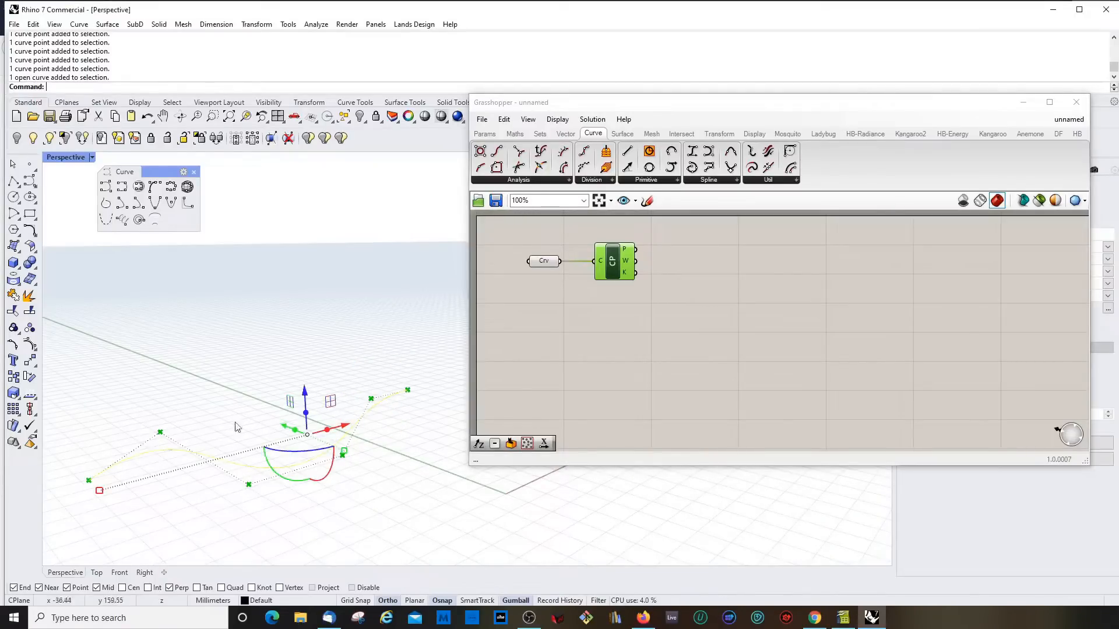
{"action": "left_click", "coordinate": [623, 263]}
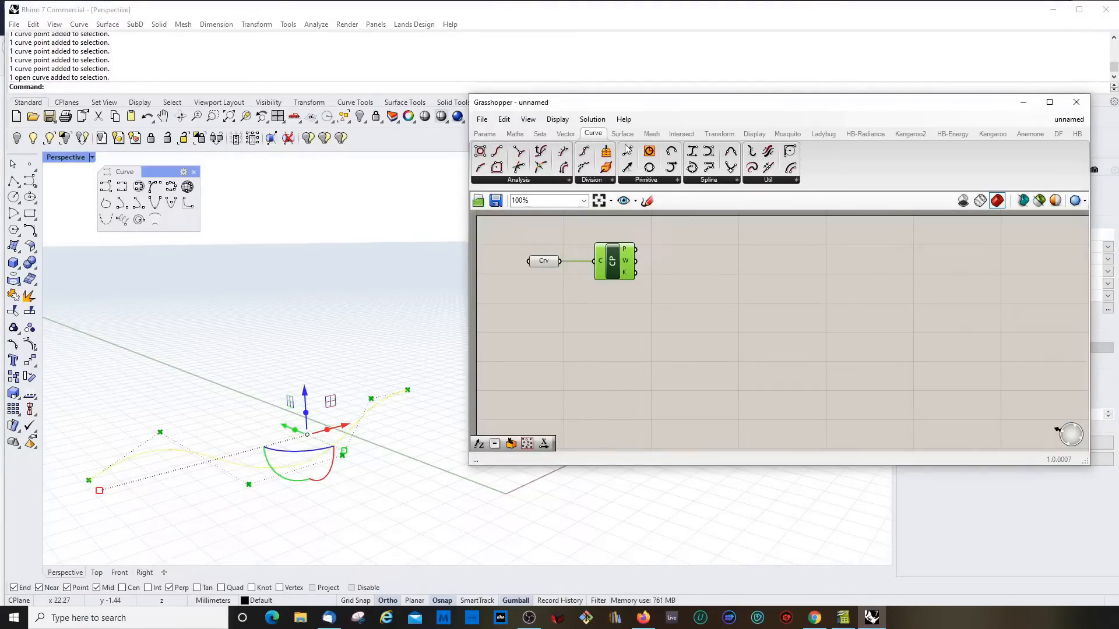
{"action": "left_click_drag", "start_coordinate": [629, 154], "coordinate": [741, 285]}
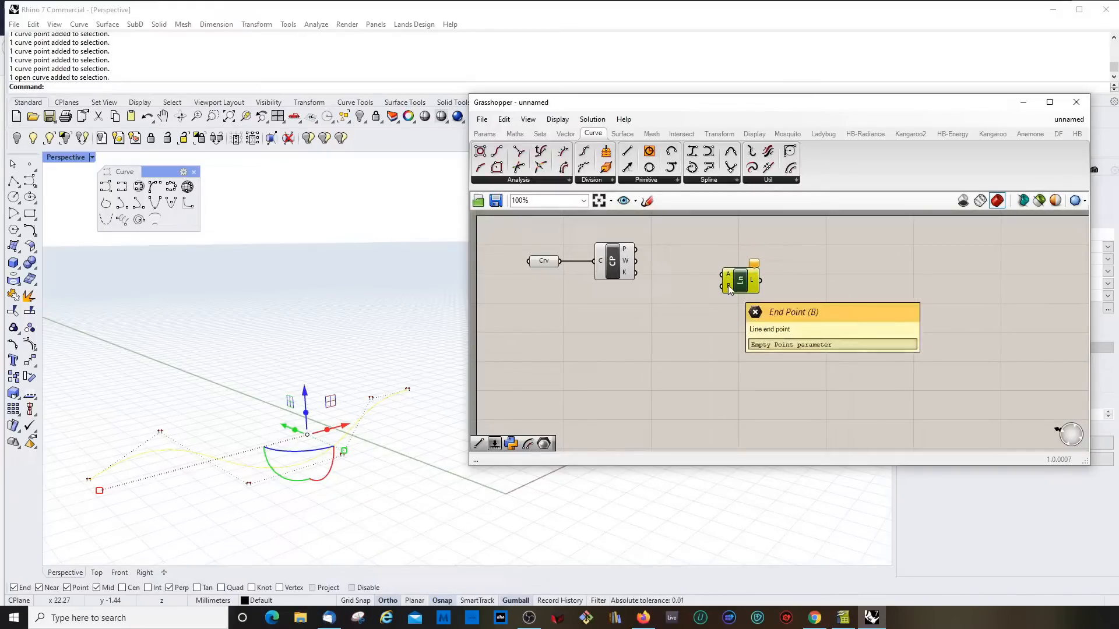
{"action": "mouse_move", "coordinate": [624, 249]}
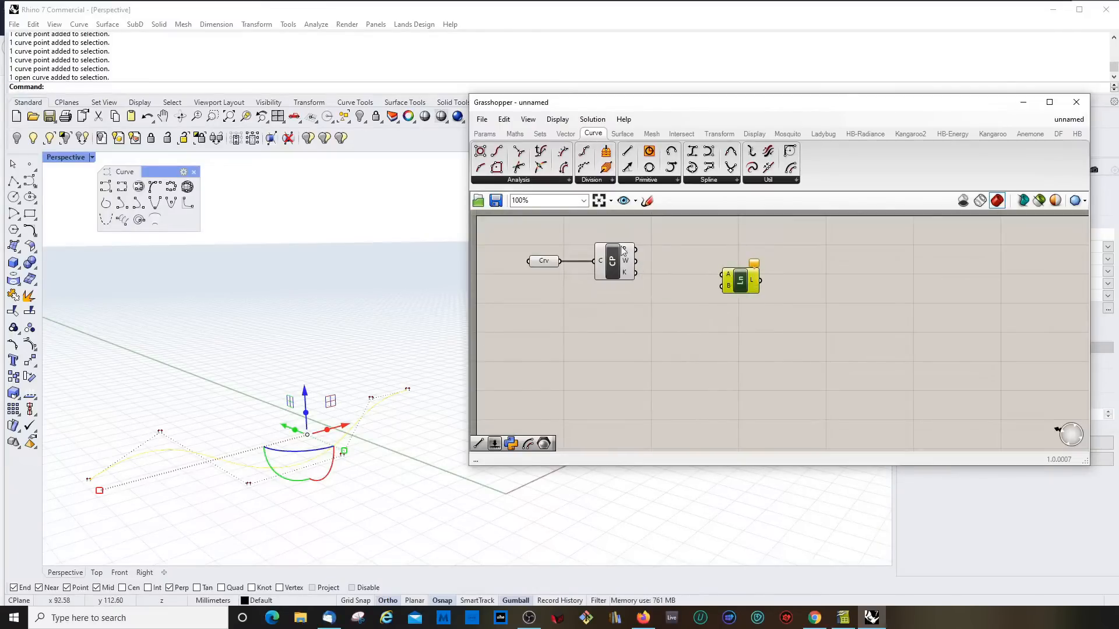
{"action": "left_click_drag", "start_coordinate": [635, 250], "coordinate": [722, 275]}
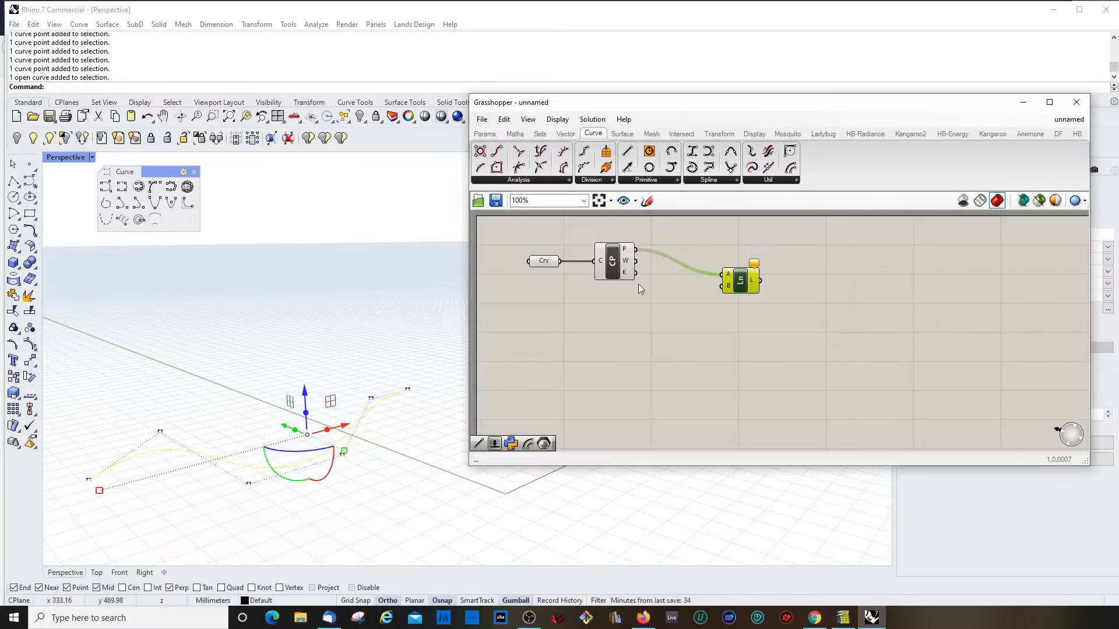
Add a Move component below the Line component and connect the control points to its geometry input
{"action": "double_click", "coordinate": [667, 341]}
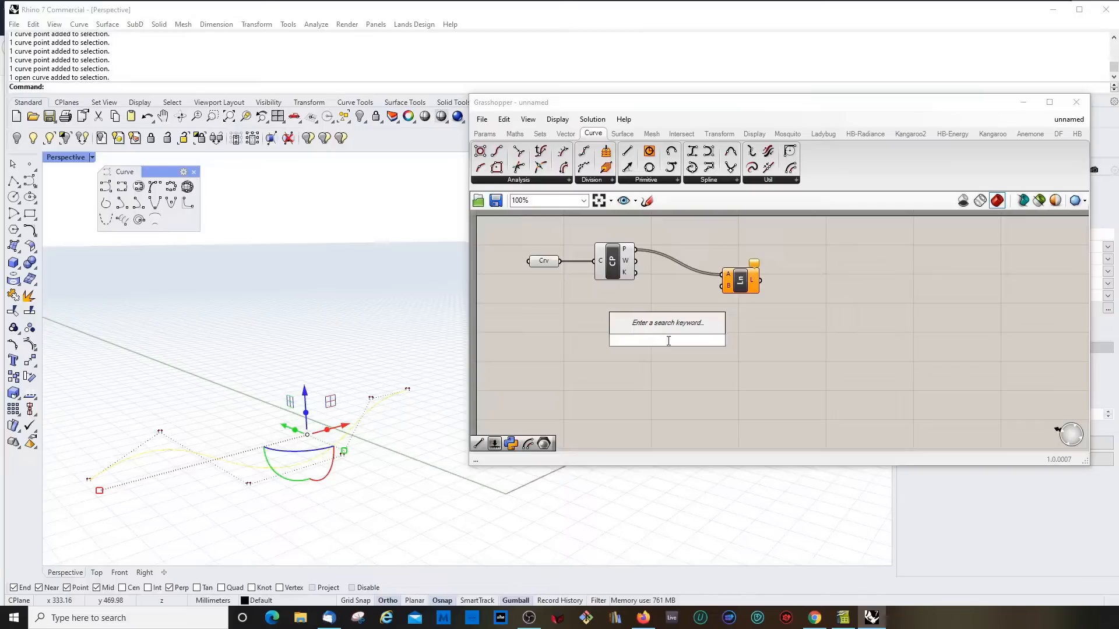
{"action": "type", "text": "mo"}
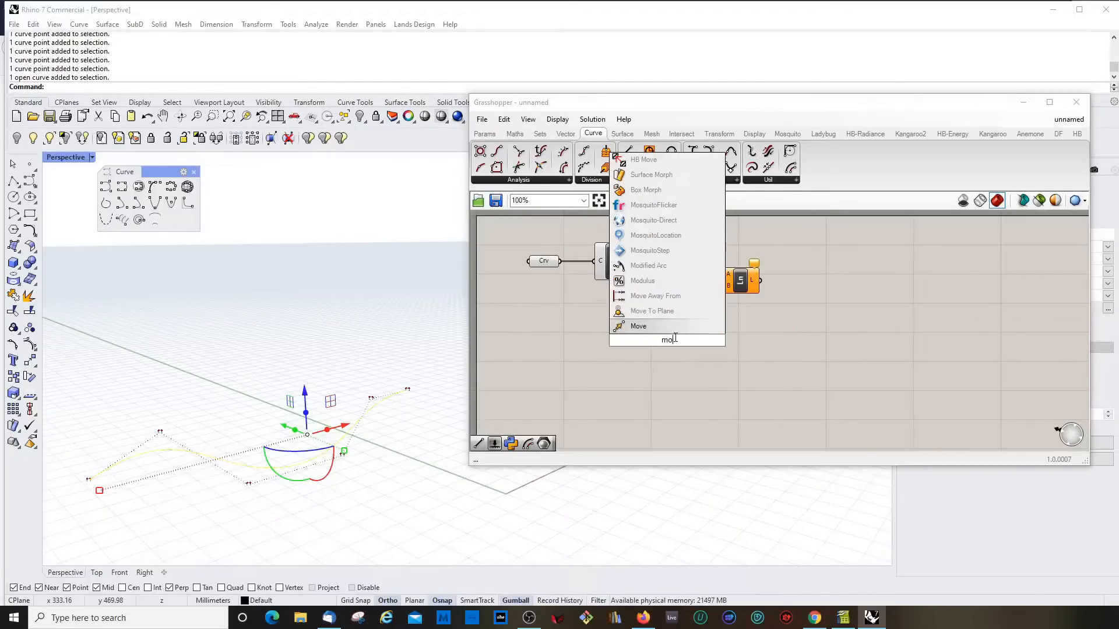
{"action": "left_click", "coordinate": [637, 328]}
{"action": "left_click_drag", "start_coordinate": [675, 344], "coordinate": [689, 325]}
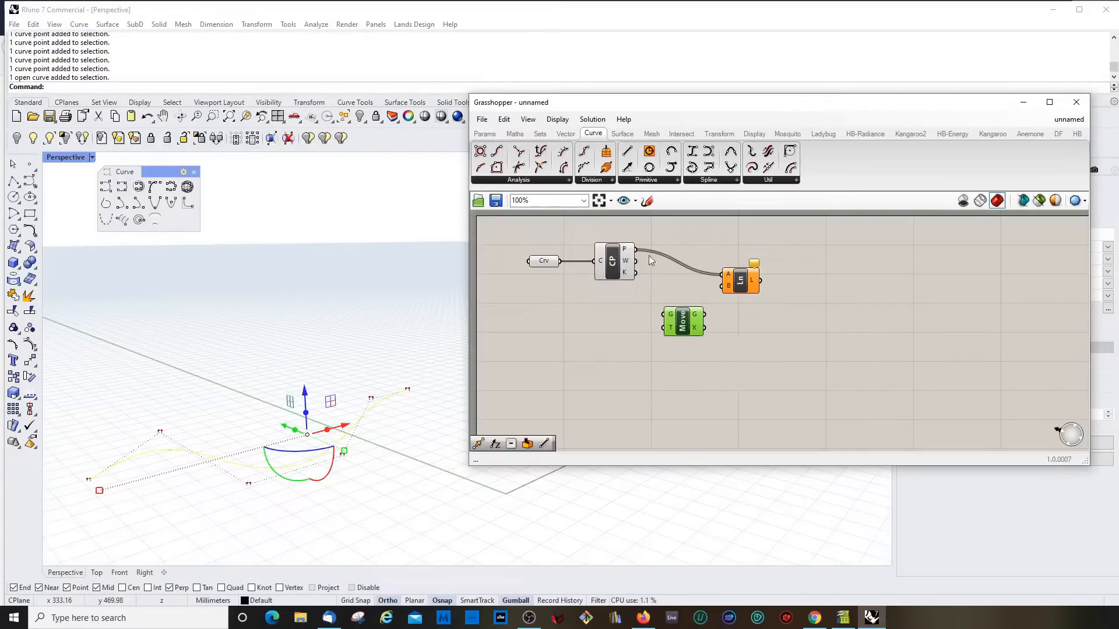
{"action": "left_click_drag", "start_coordinate": [639, 250], "coordinate": [690, 340]}
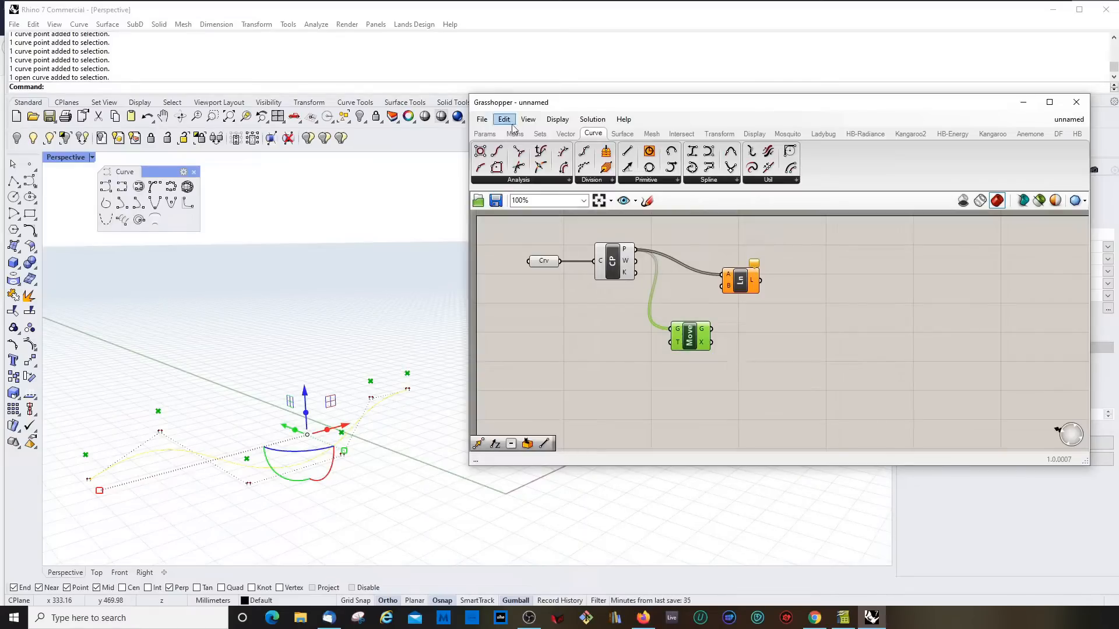
Add a Unit Z vector beside the Move component and use it as the motion input
{"action": "mouse_move", "coordinate": [562, 135]}
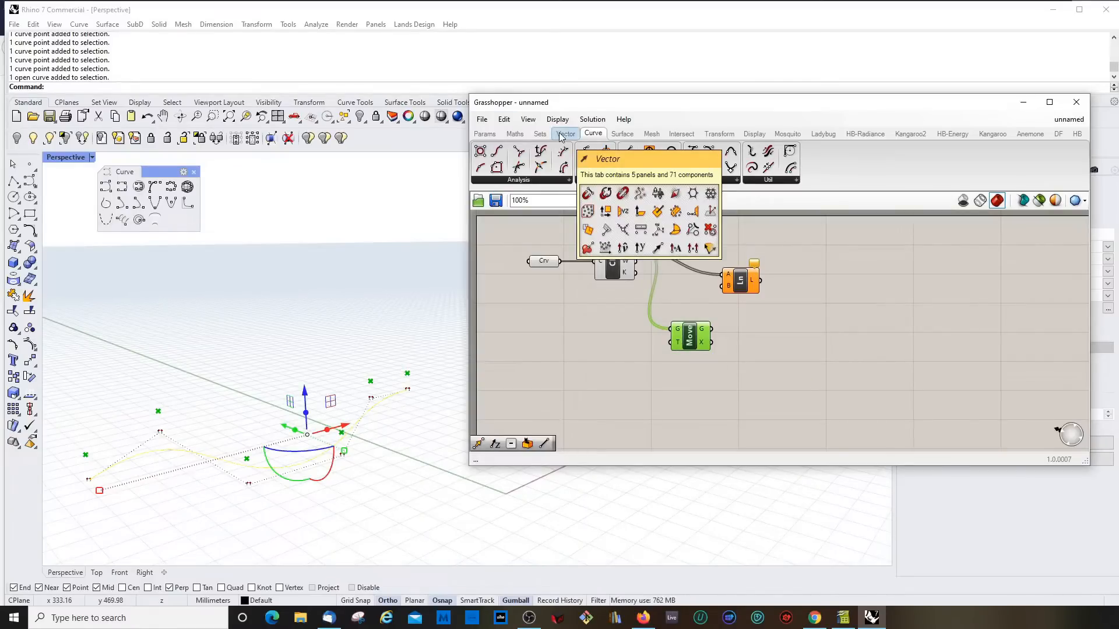
{"action": "left_click", "coordinate": [571, 136]}
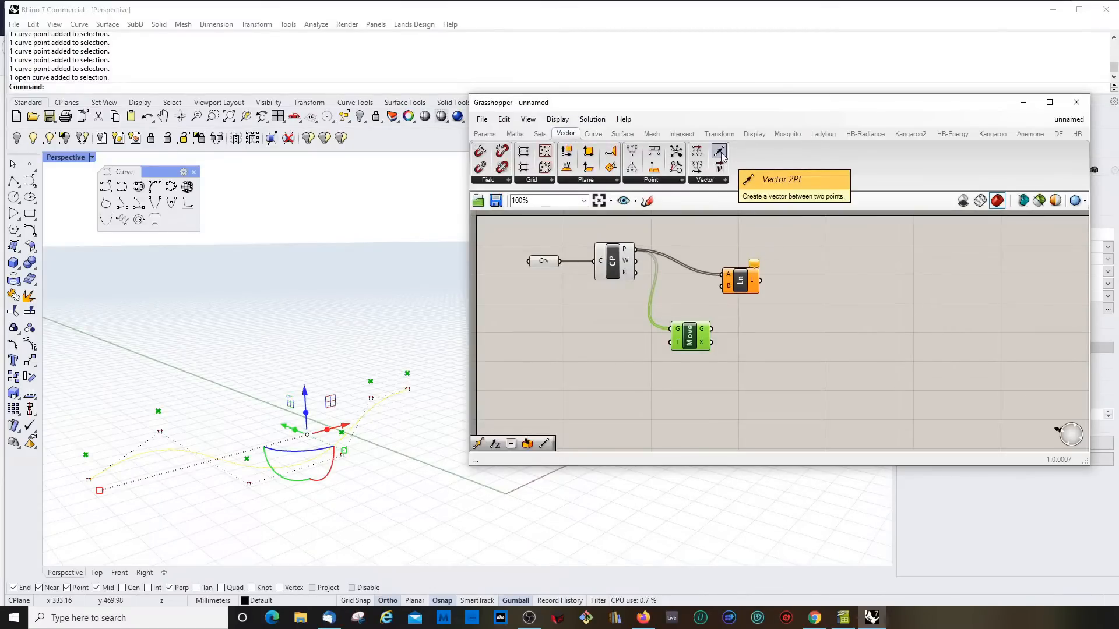
{"action": "left_click", "coordinate": [710, 181]}
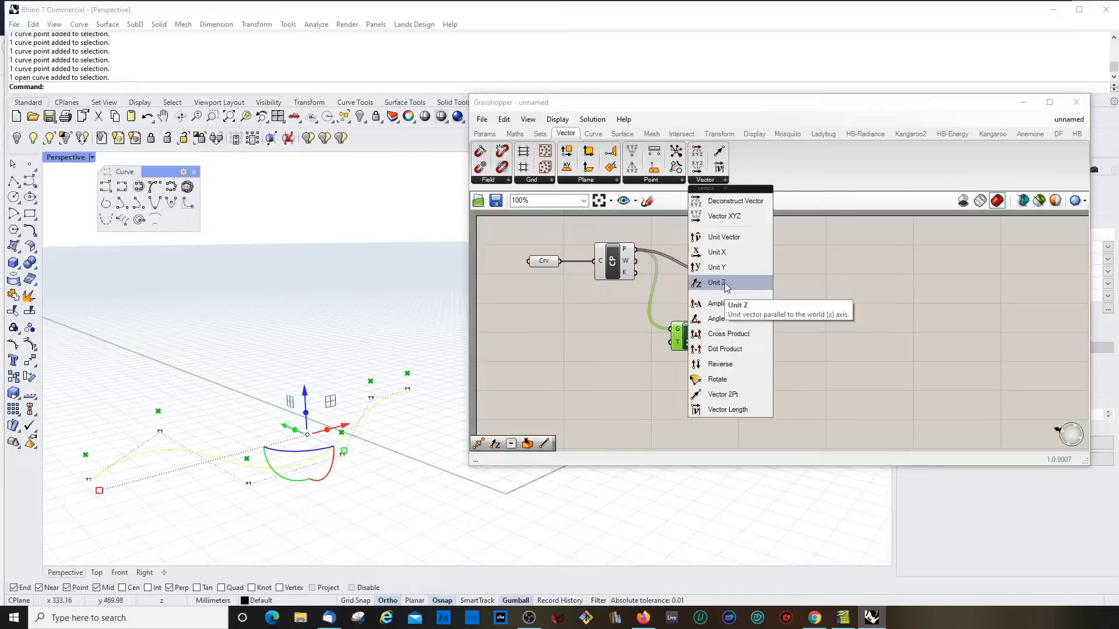
{"action": "left_click_drag", "start_coordinate": [725, 282], "coordinate": [698, 346]}
{"action": "left_click_drag", "start_coordinate": [618, 362], "coordinate": [649, 360]}
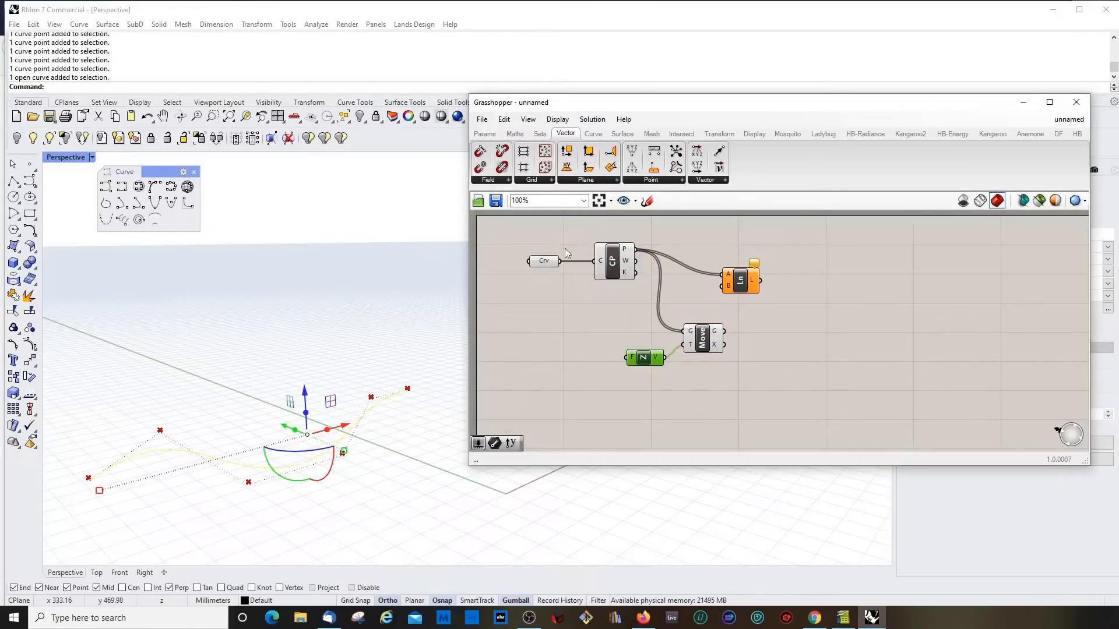
{"action": "left_click", "coordinate": [485, 133]}
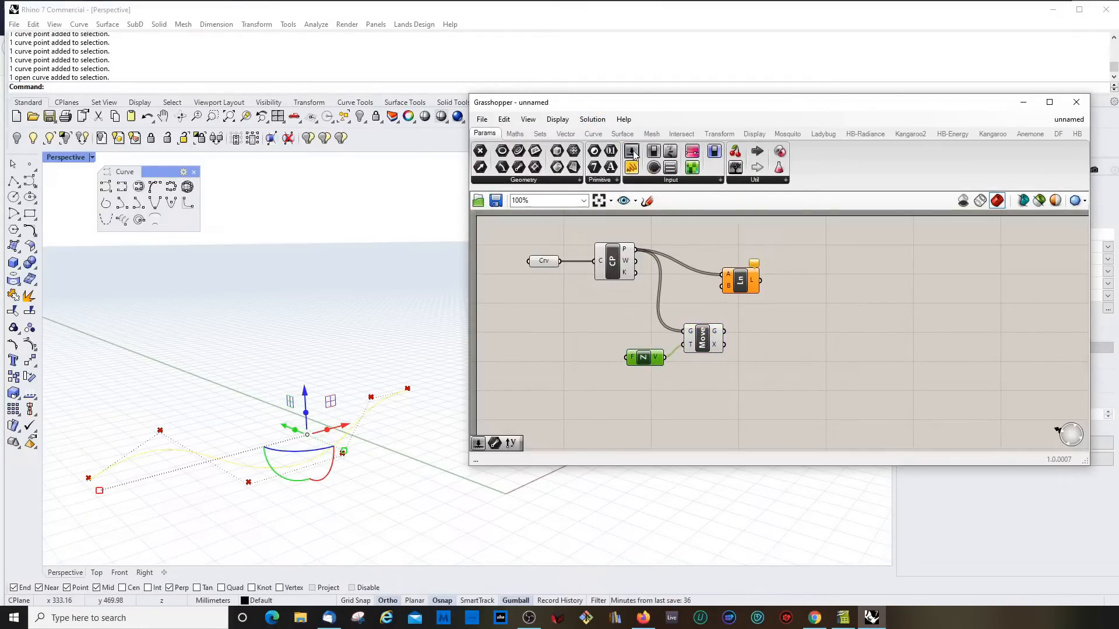
{"action": "left_click_drag", "start_coordinate": [634, 154], "coordinate": [572, 394]}
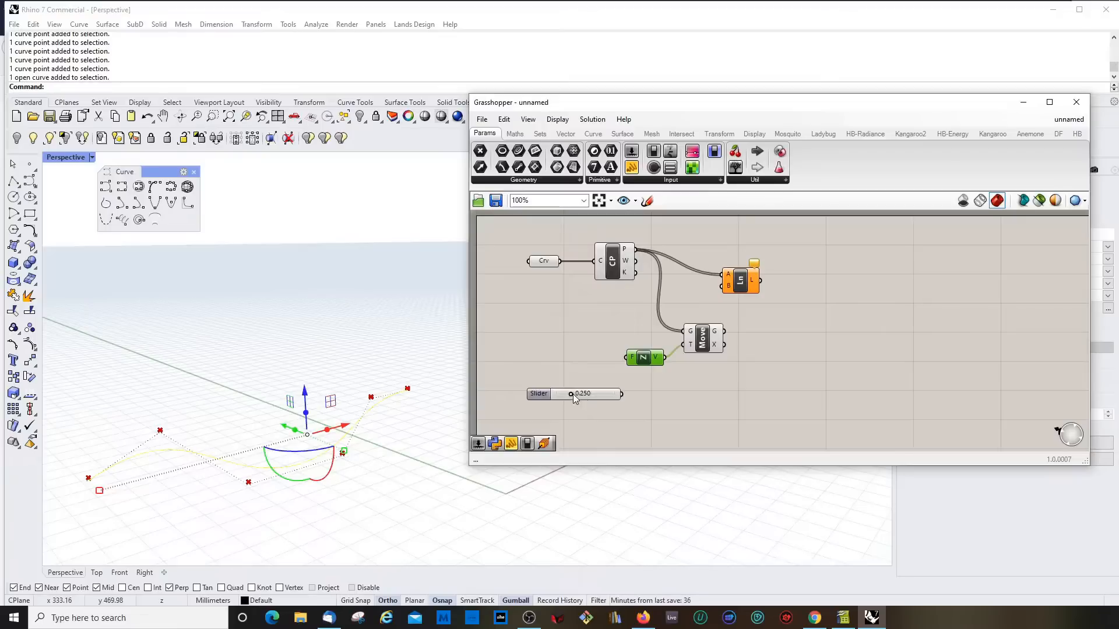
{"action": "left_click", "coordinate": [537, 395]}
{"action": "key", "text": "Delete"}
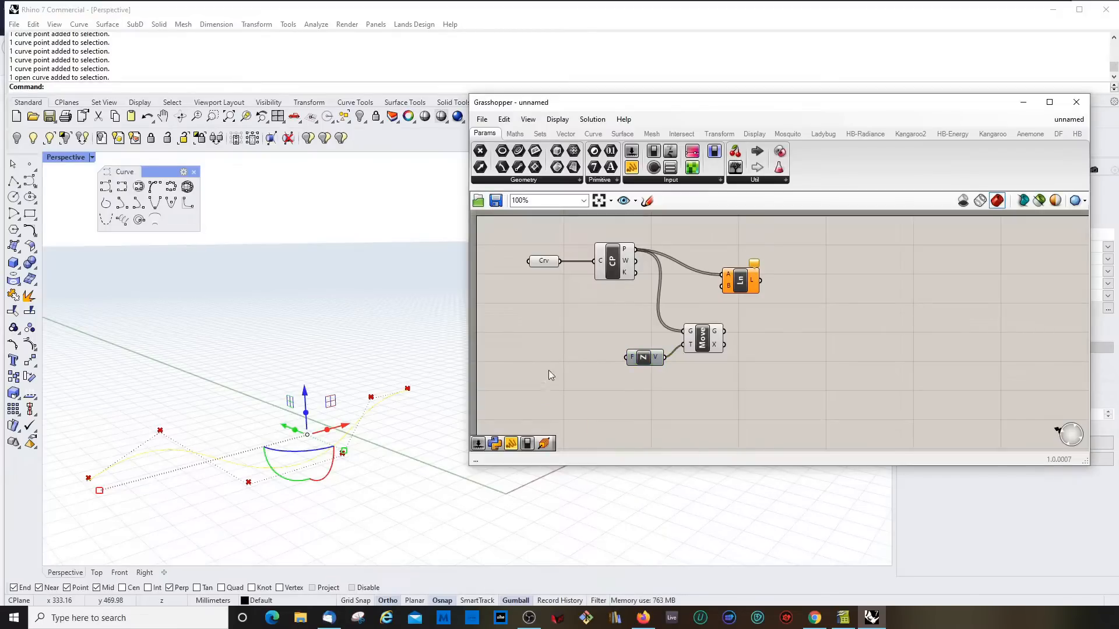
Create a number slider with the value 100 and connect it to the Unit Z component's factor input
{"action": "double_click", "coordinate": [549, 369]}
{"action": "type", "text": "100"}
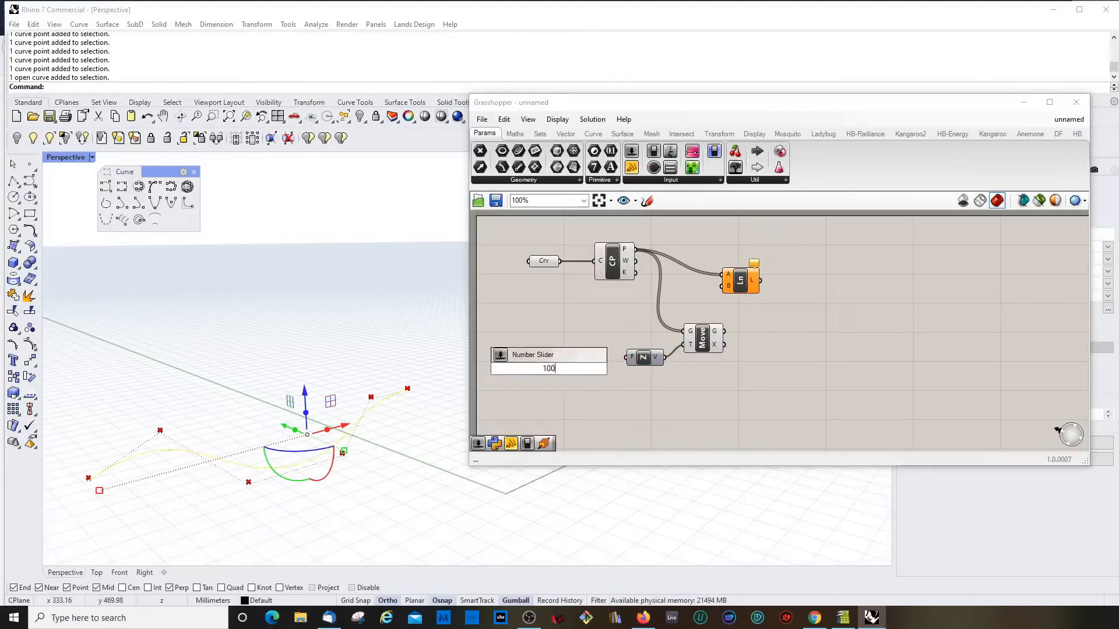
{"action": "key", "text": "Return"}
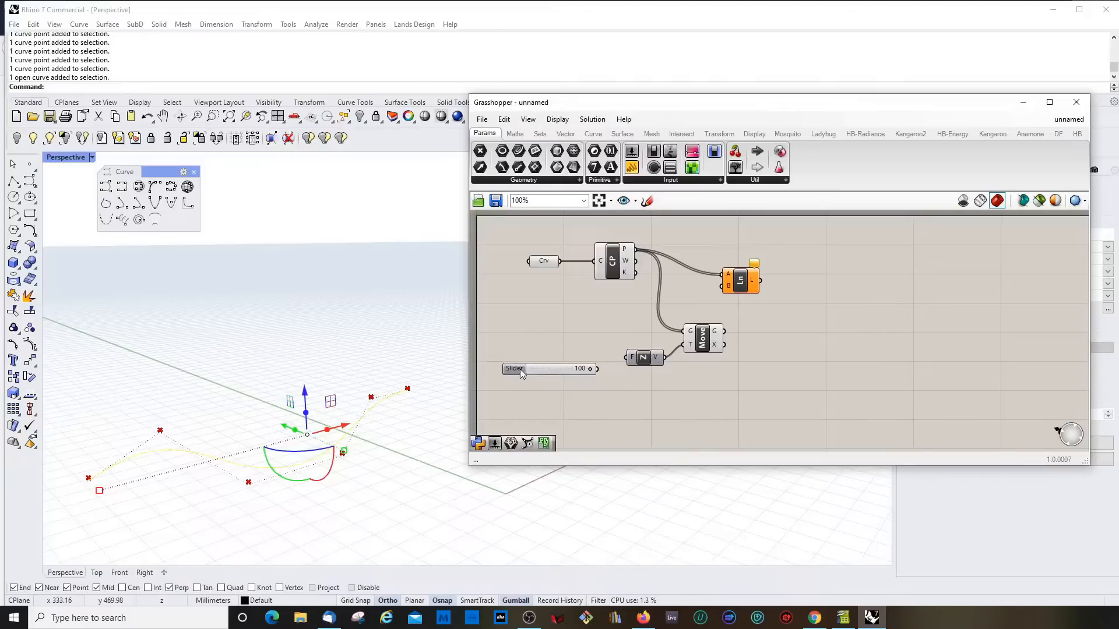
{"action": "mouse_move", "coordinate": [520, 369]}
{"action": "left_mouse_down"}
{"action": "mouse_move", "coordinate": [515, 394]}
{"action": "mouse_move", "coordinate": [513, 375]}
{"action": "left_mouse_up"}
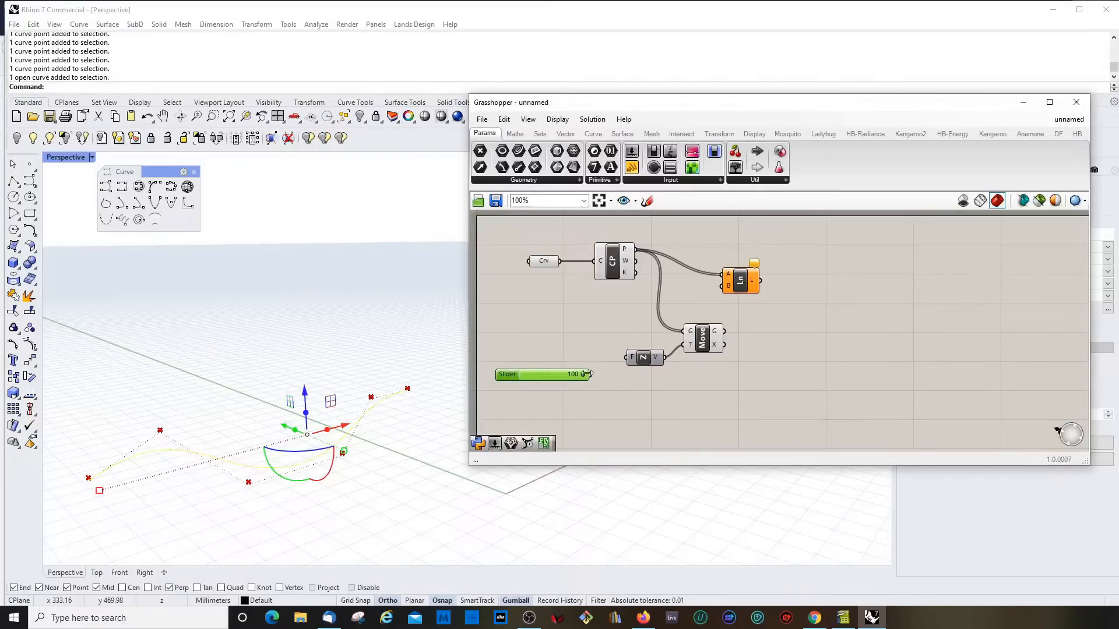
{"action": "left_click_drag", "start_coordinate": [585, 374], "coordinate": [627, 357]}
Align the slider beside the Unit Z component and set the factor to 51
{"action": "left_click_drag", "start_coordinate": [527, 377], "coordinate": [533, 367]}
{"action": "right_click_drag", "start_coordinate": [187, 362], "coordinate": [278, 353]}
{"action": "mouse_move", "coordinate": [550, 365]}
{"action": "left_mouse_down"}
{"action": "mouse_move", "coordinate": [539, 363]}
{"action": "mouse_move", "coordinate": [562, 365]}
{"action": "left_mouse_up"}
Make room around the Line and Move components and connect the moved geometry to the Line's end point
{"action": "left_click_drag", "start_coordinate": [740, 293], "coordinate": [785, 294]}
{"action": "left_click_drag", "start_coordinate": [703, 344], "coordinate": [705, 330]}
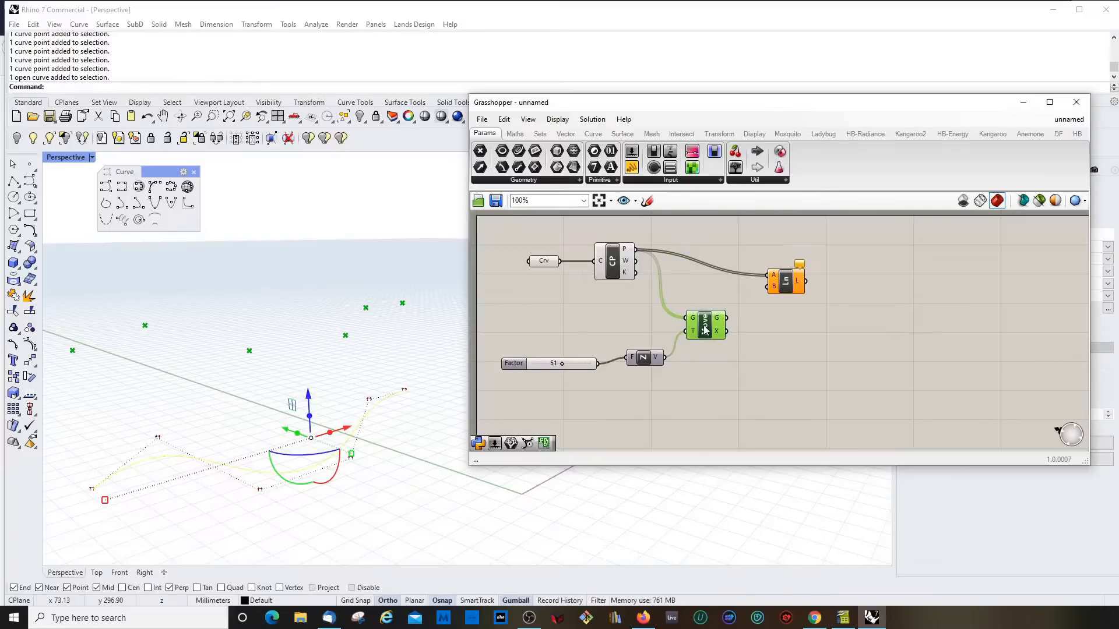
{"action": "mouse_move", "coordinate": [718, 322]}
{"action": "left_click_drag", "start_coordinate": [727, 317], "coordinate": [767, 286]}
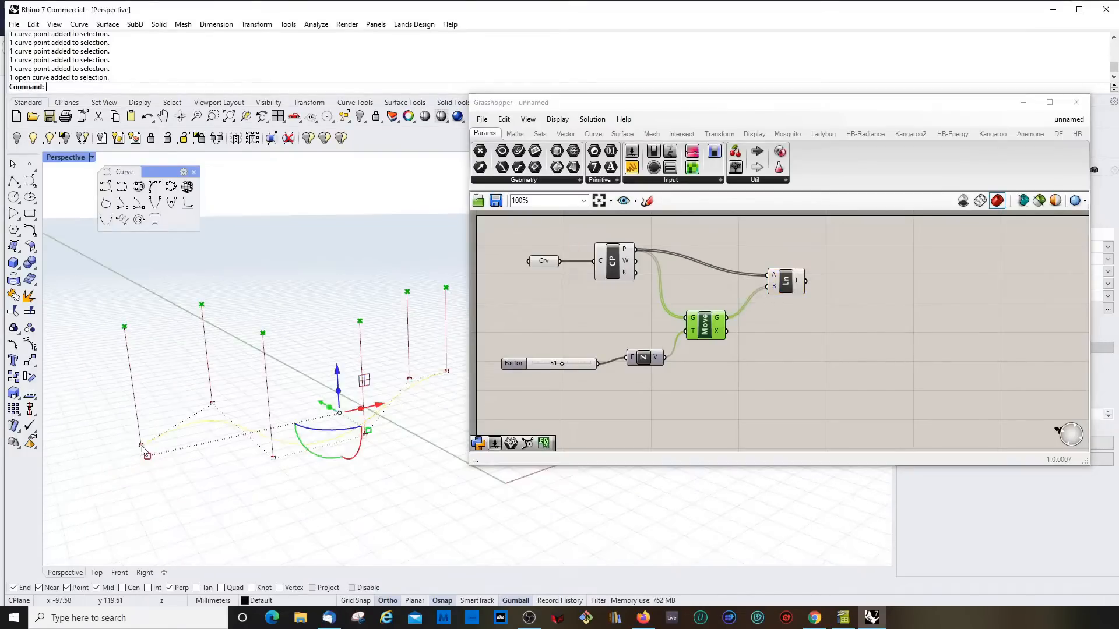
Shift the curve's first control point along the gumball's X axis to test the vertical lines generated in Grasshopper
{"action": "left_click", "coordinate": [142, 446]}
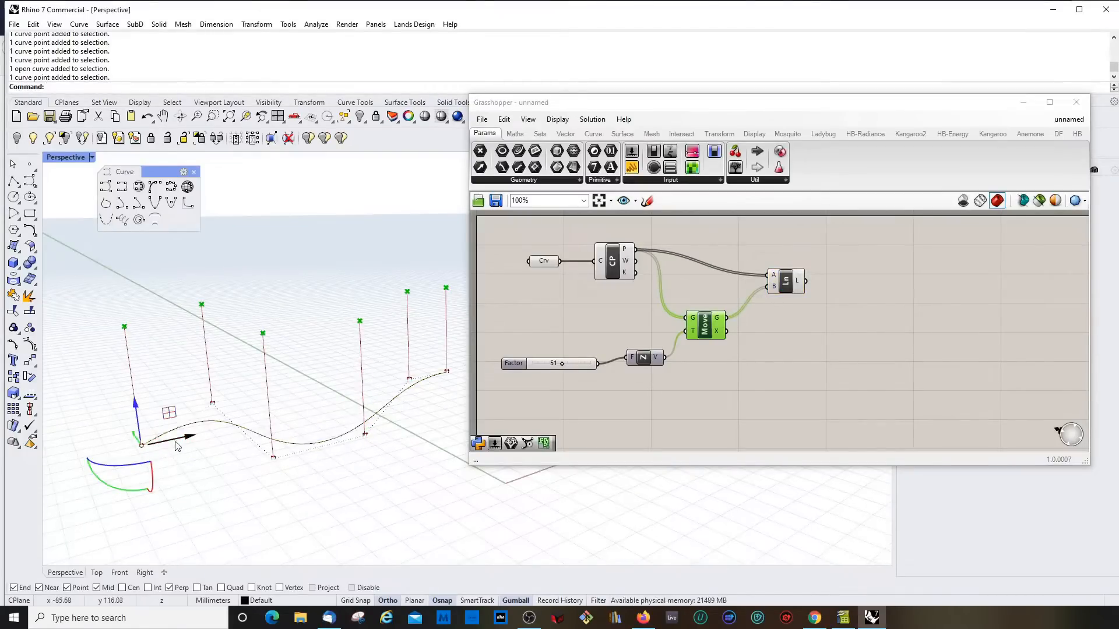
{"action": "left_click_drag", "start_coordinate": [176, 438], "coordinate": [134, 453]}
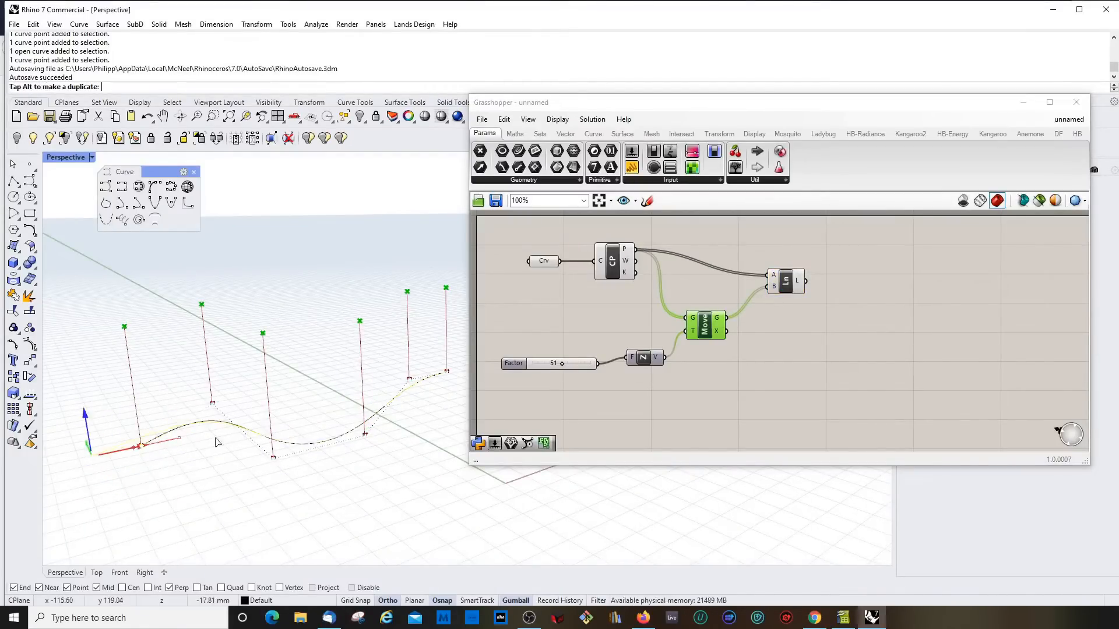
{"action": "left_click_drag", "start_coordinate": [215, 442], "coordinate": [130, 466]}
{"action": "scroll", "coordinate": [260, 415], "scroll_direction": "down", "scroll_amount": 2}
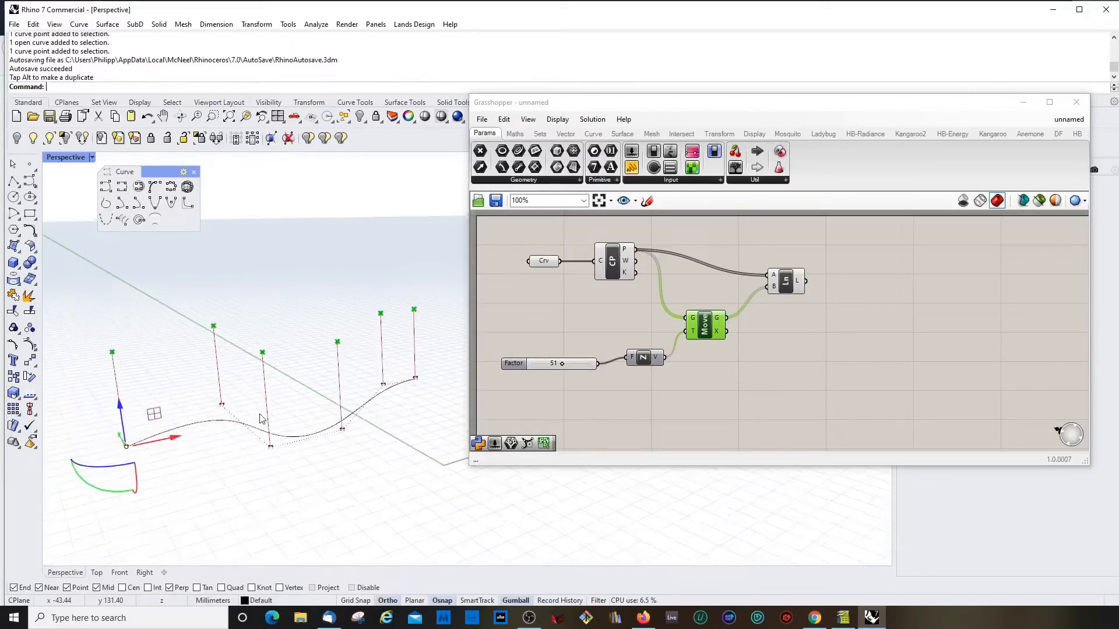
{"action": "right_click_drag", "start_coordinate": [260, 415], "coordinate": [186, 407]}
{"action": "scroll", "coordinate": [169, 415], "scroll_direction": "up", "scroll_amount": 2}
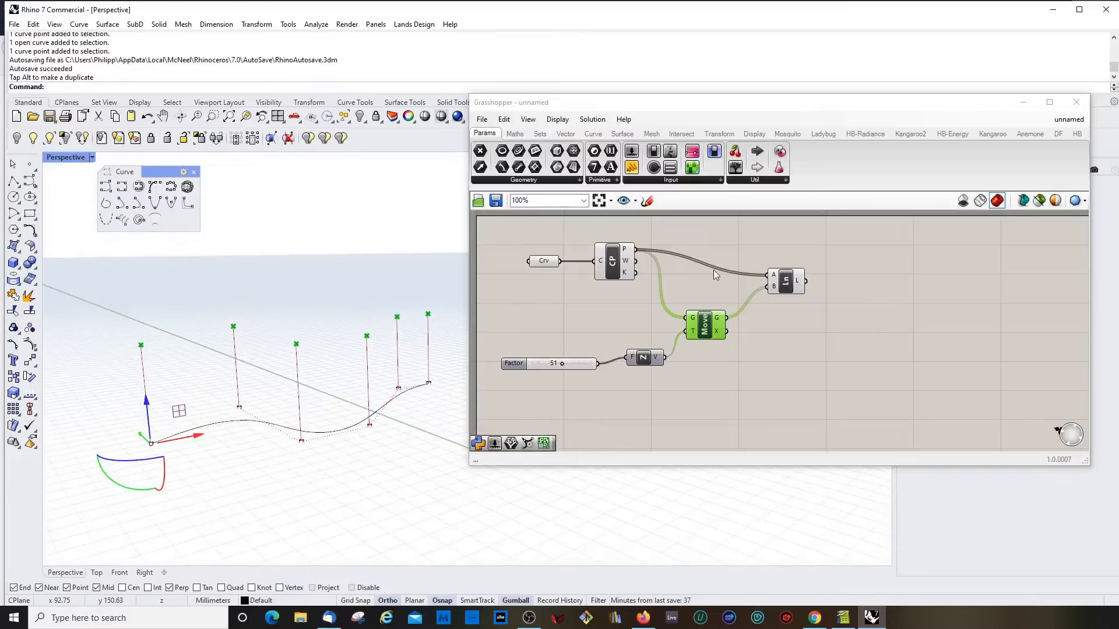
Move the curve's second control point outward to test that its generated vertical line follows
{"action": "left_click", "coordinate": [239, 407]}
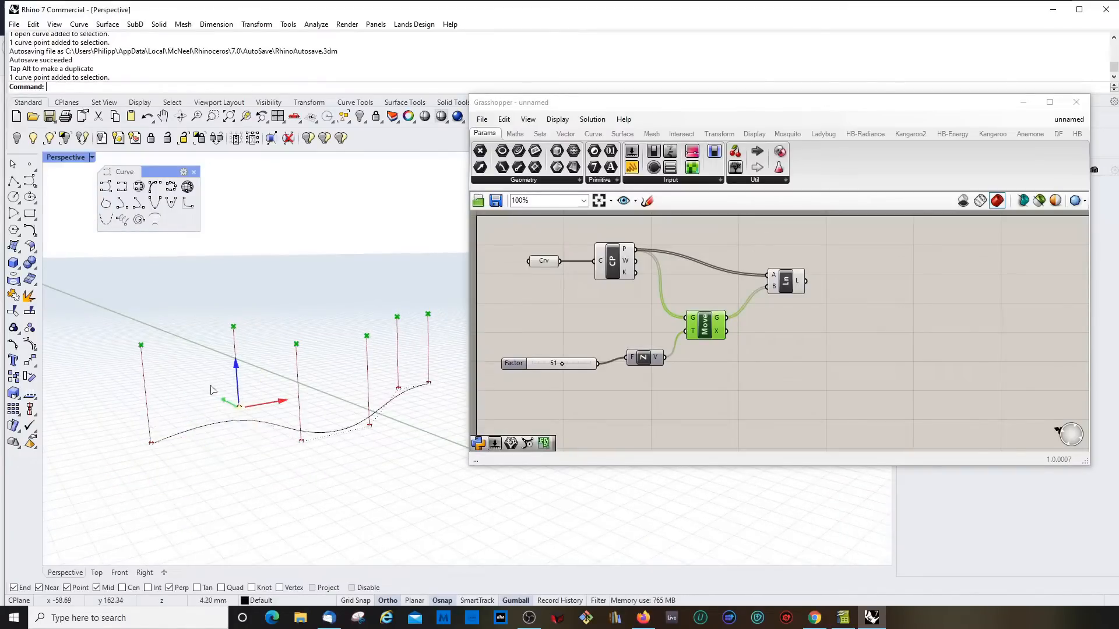
{"action": "left_click_drag", "start_coordinate": [239, 406], "coordinate": [199, 385]}
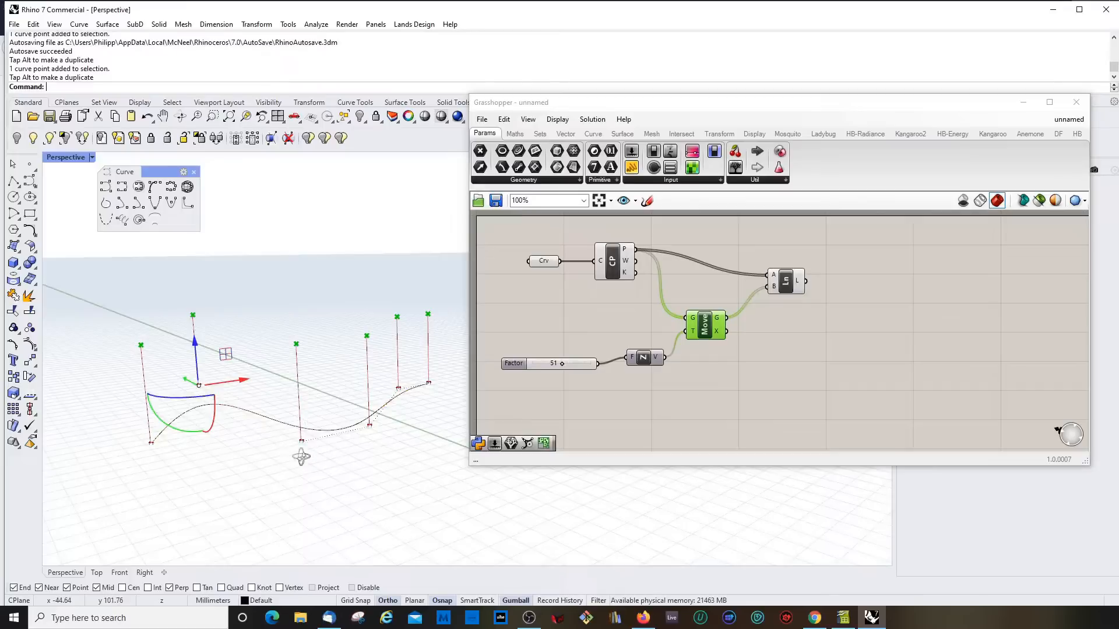
{"action": "right_click_drag", "start_coordinate": [301, 457], "coordinate": [293, 431]}
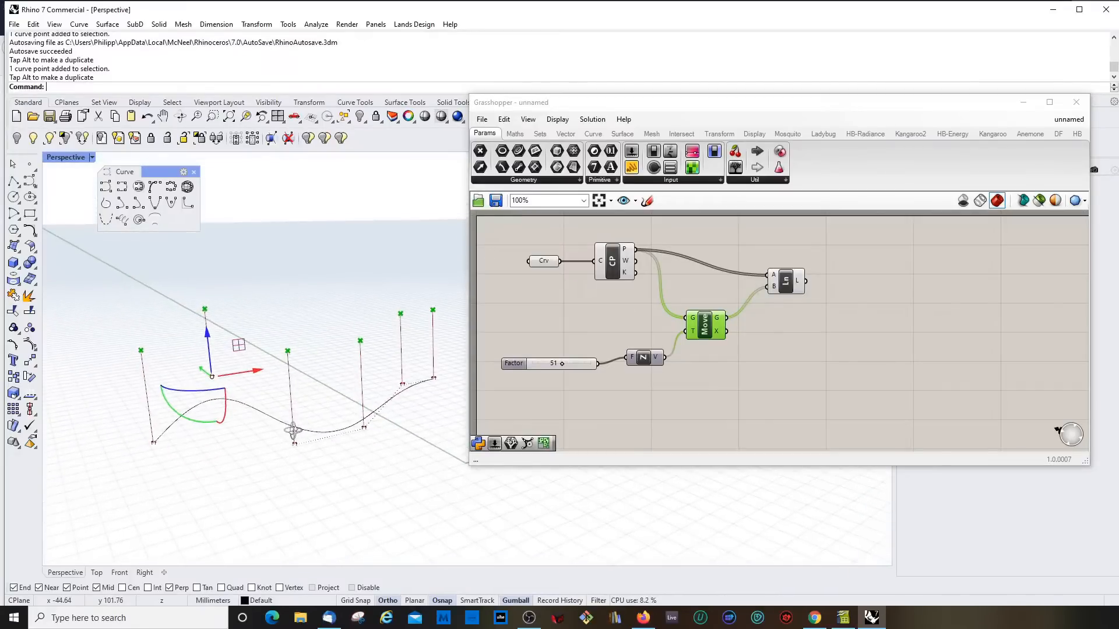
Hide the grid in the Perspective viewport's Arctic display settings
{"action": "left_click_drag", "start_coordinate": [872, 105], "coordinate": [600, 126]}
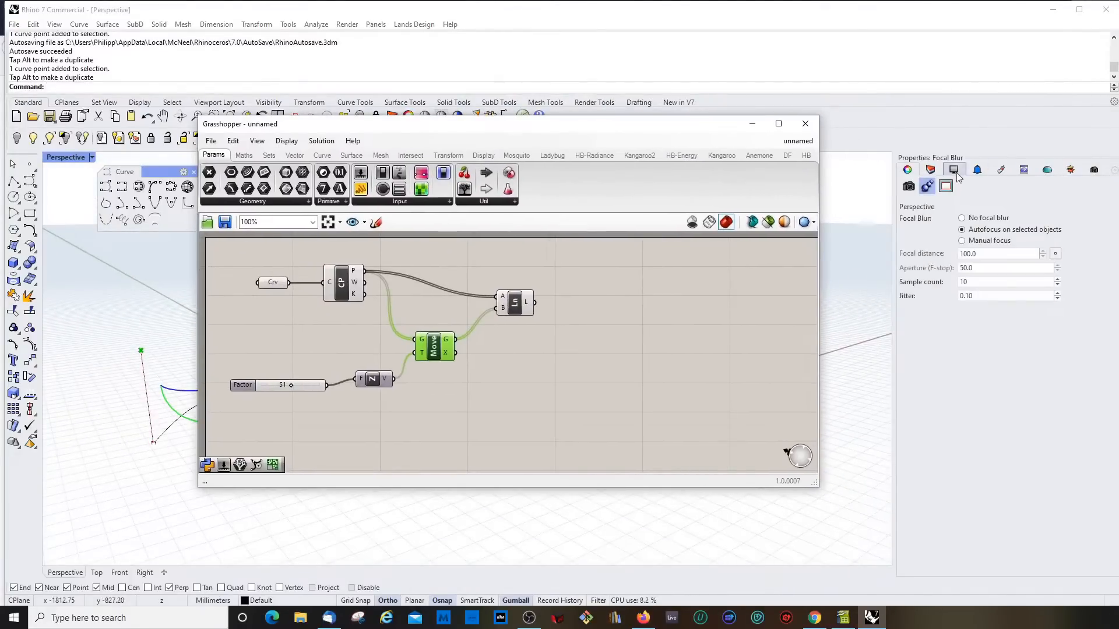
{"action": "left_click", "coordinate": [953, 169]}
{"action": "scroll", "coordinate": [963, 477], "scroll_direction": "down", "scroll_amount": 2}
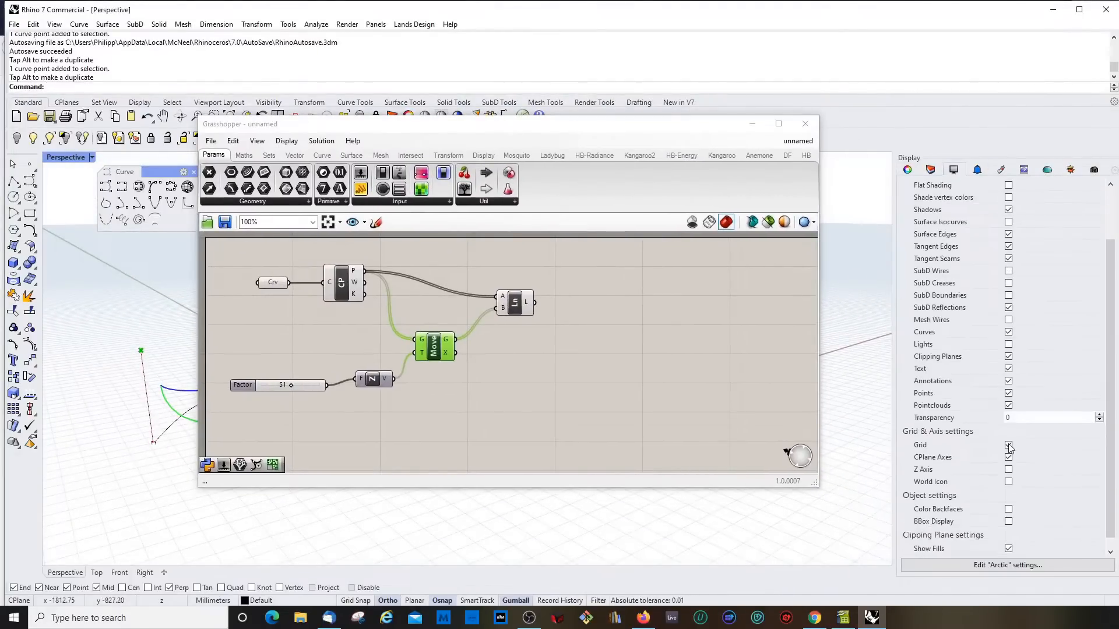
{"action": "left_click", "coordinate": [1009, 446]}
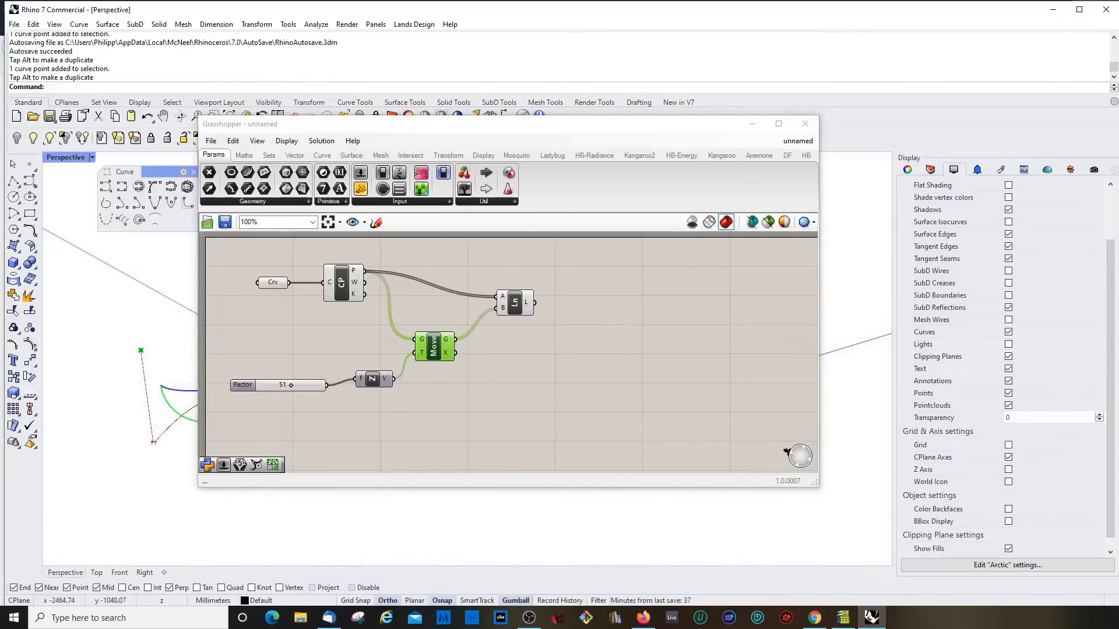
Change the Perspective viewport's solid background colour to grey and reposition the Grasshopper window to reveal the curve
{"action": "scroll", "coordinate": [996, 233], "scroll_direction": "up", "scroll_amount": 2}
{"action": "scroll", "coordinate": [995, 232], "scroll_direction": "up", "scroll_amount": 1}
{"action": "left_click", "coordinate": [1075, 238]}
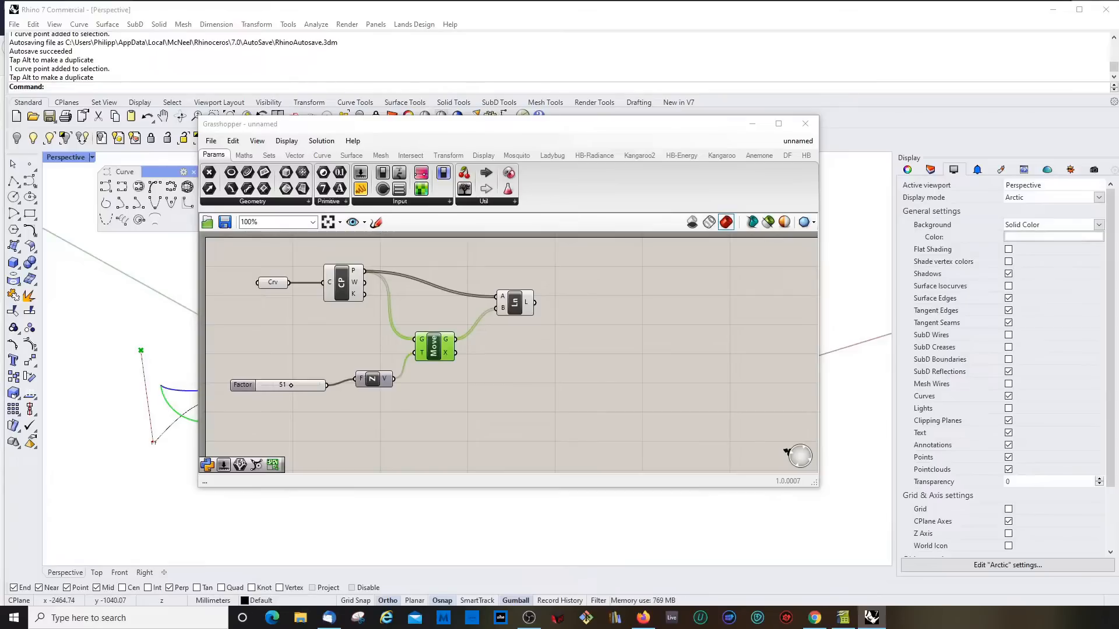
{"action": "key", "text": "Return"}
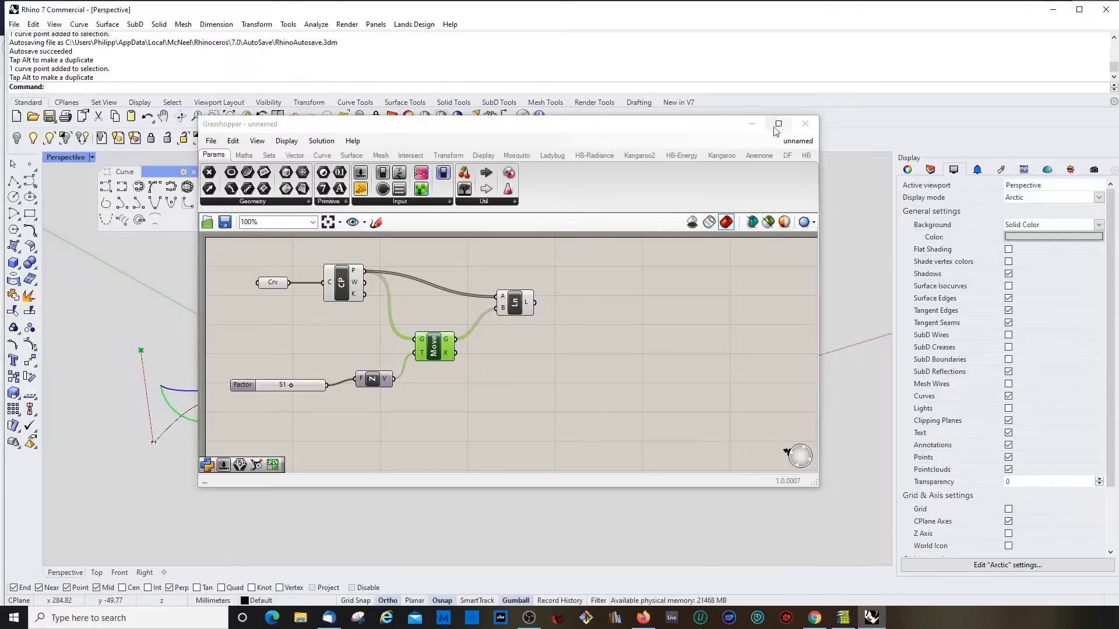
{"action": "left_click_drag", "start_coordinate": [689, 132], "coordinate": [921, 119]}
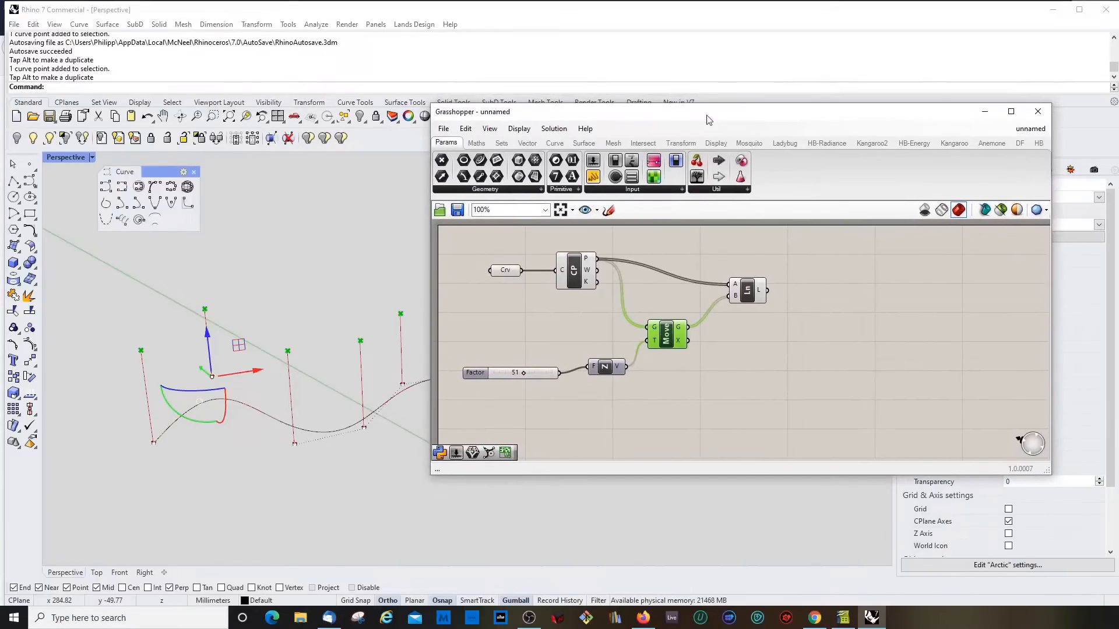
{"action": "left_click_drag", "start_coordinate": [708, 120], "coordinate": [792, 125]}
Turn on the curve's edit points and shift the one nearest its start along the gumball's Y axis
{"action": "left_click", "coordinate": [362, 408]}
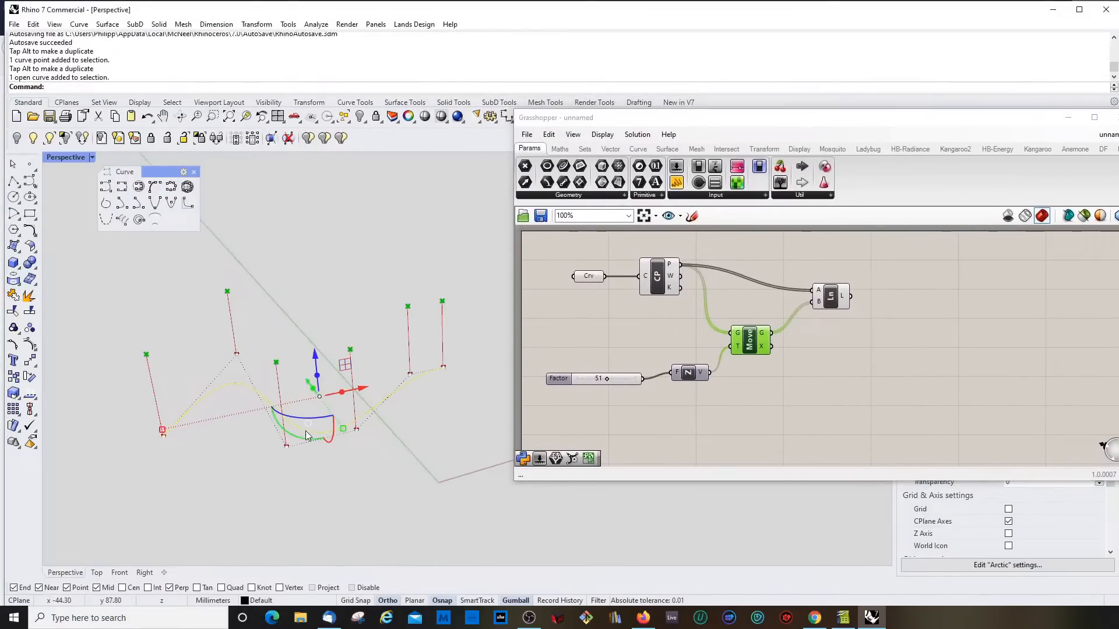
{"action": "left_click", "coordinate": [13, 360]}
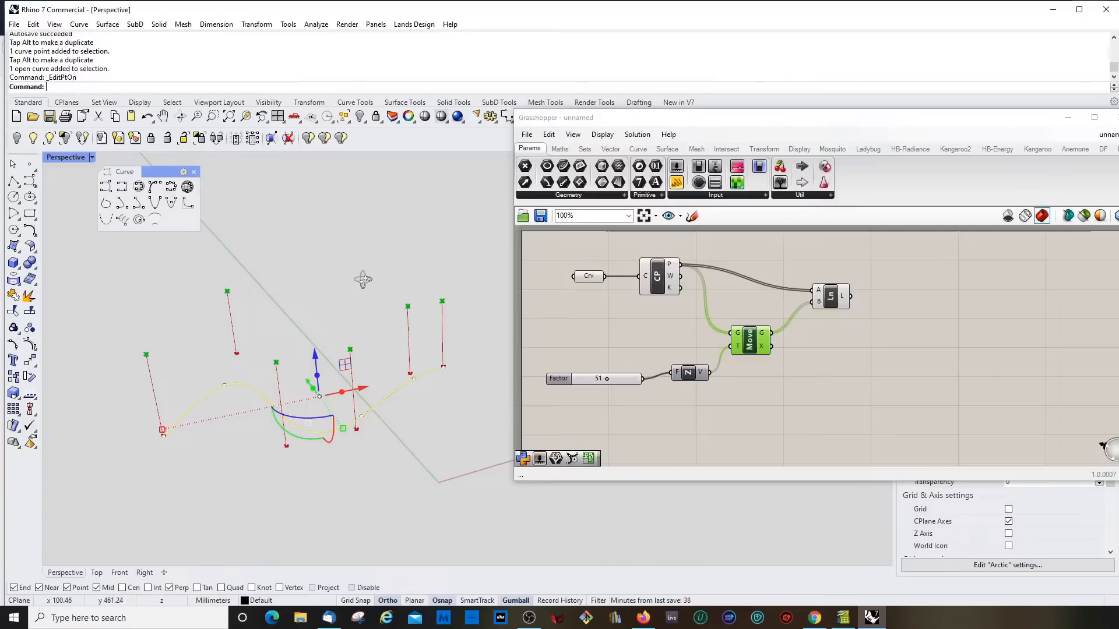
{"action": "right_click_drag", "start_coordinate": [362, 280], "coordinate": [233, 397]}
{"action": "left_click", "coordinate": [204, 412]}
{"action": "left_click_drag", "start_coordinate": [215, 415], "coordinate": [206, 408]}
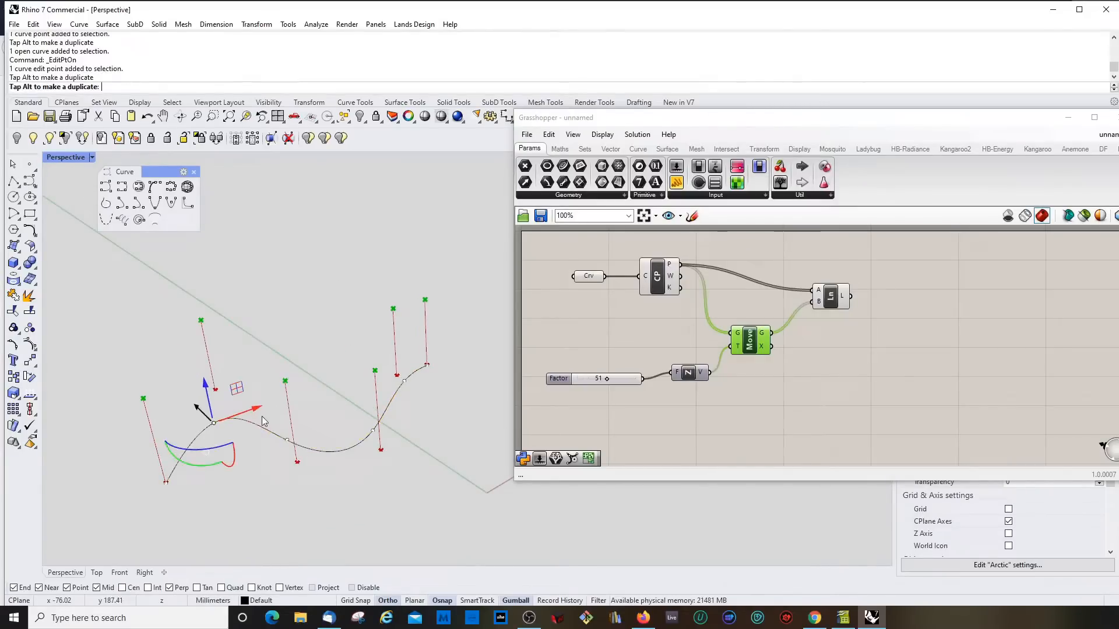
Move the curve's remaining interior edit points to reshape it and test the generated vertical lines
{"action": "left_click", "coordinate": [286, 439]}
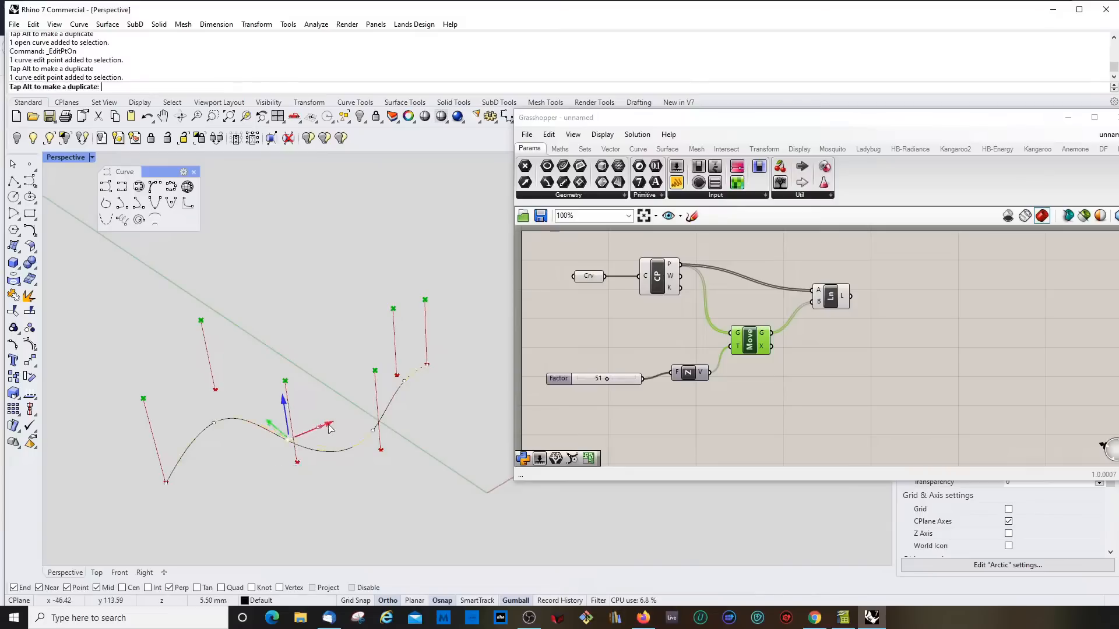
{"action": "left_click_drag", "start_coordinate": [322, 430], "coordinate": [345, 413]}
{"action": "left_click", "coordinate": [373, 432]}
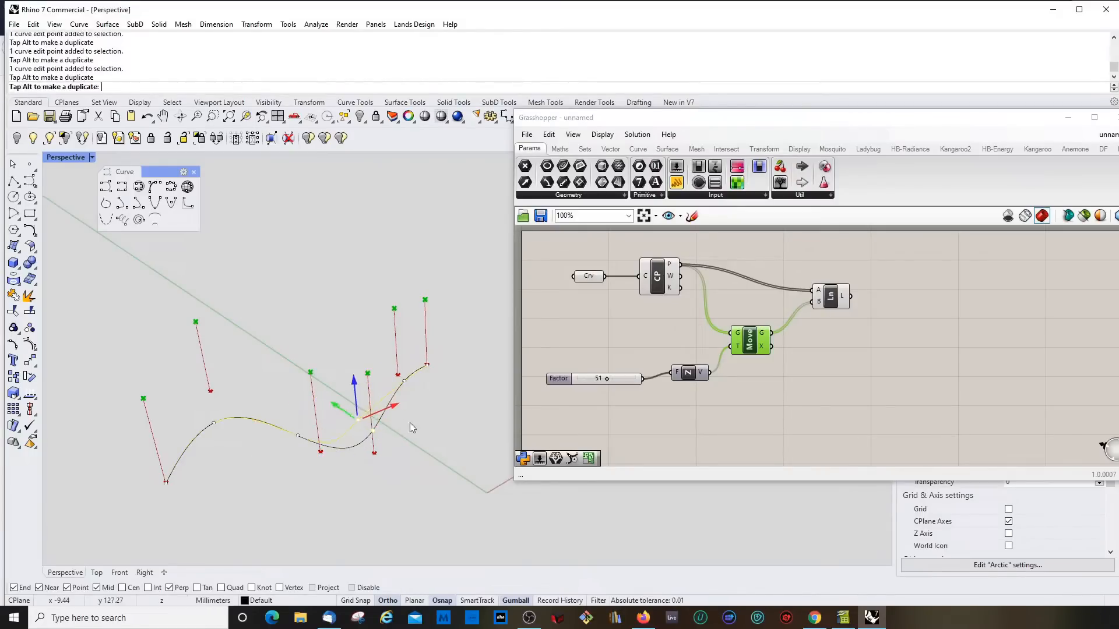
{"action": "right_click_drag", "start_coordinate": [417, 441], "coordinate": [417, 367]}
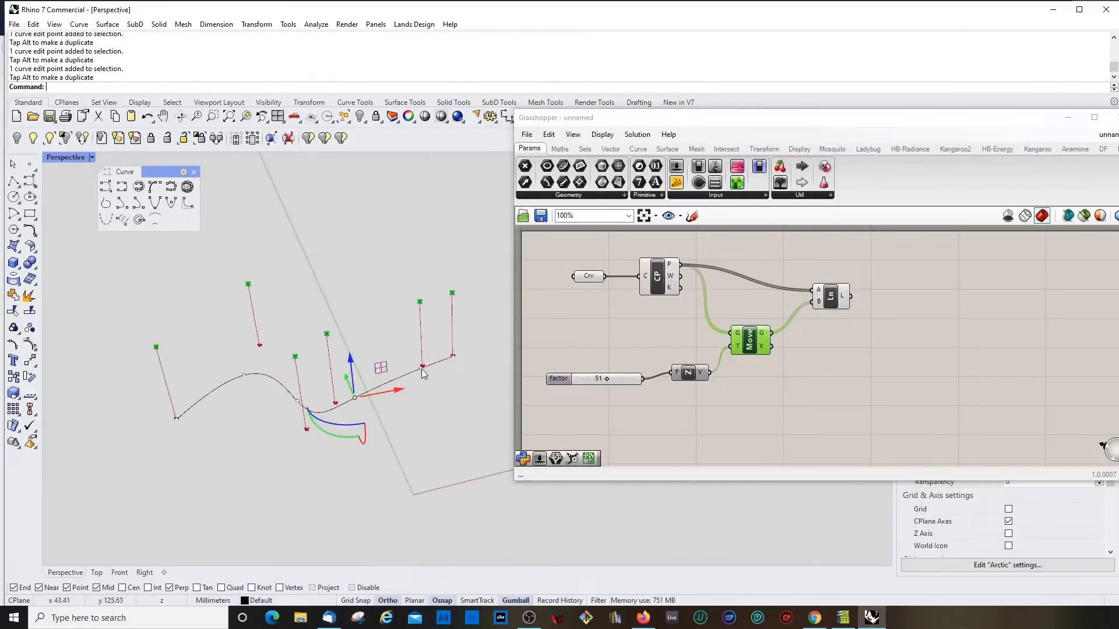
{"action": "left_click", "coordinate": [422, 368]}
{"action": "right_click_drag", "start_coordinate": [342, 456], "coordinate": [344, 378]}
Add a Closed curve analysis component to the Grasshopper canvas beneath the Line component
{"action": "left_click", "coordinate": [633, 152]}
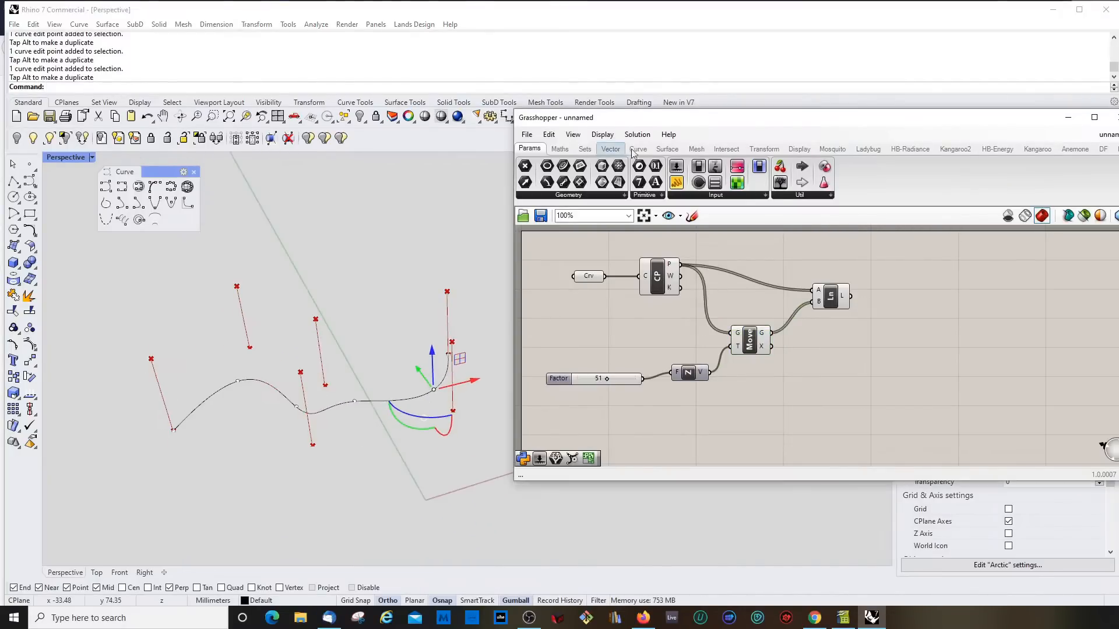
{"action": "left_click", "coordinate": [636, 151]}
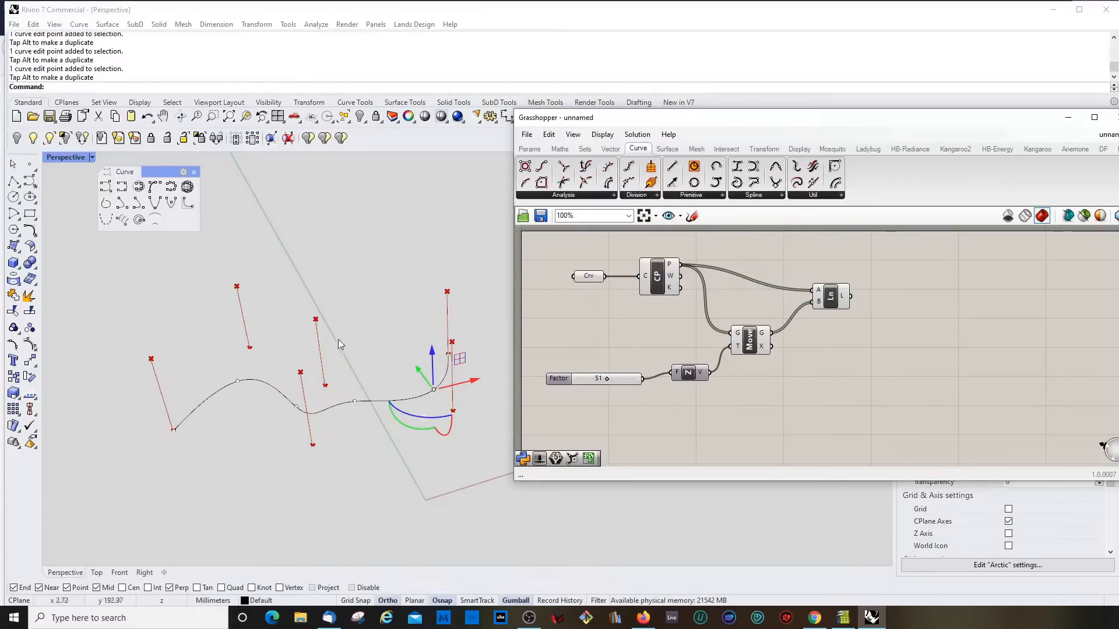
{"action": "scroll", "coordinate": [379, 360], "scroll_direction": "down", "scroll_amount": 4}
{"action": "scroll", "coordinate": [413, 367], "scroll_direction": "up", "scroll_amount": 4}
{"action": "right_click_drag", "start_coordinate": [354, 358], "coordinate": [340, 341]}
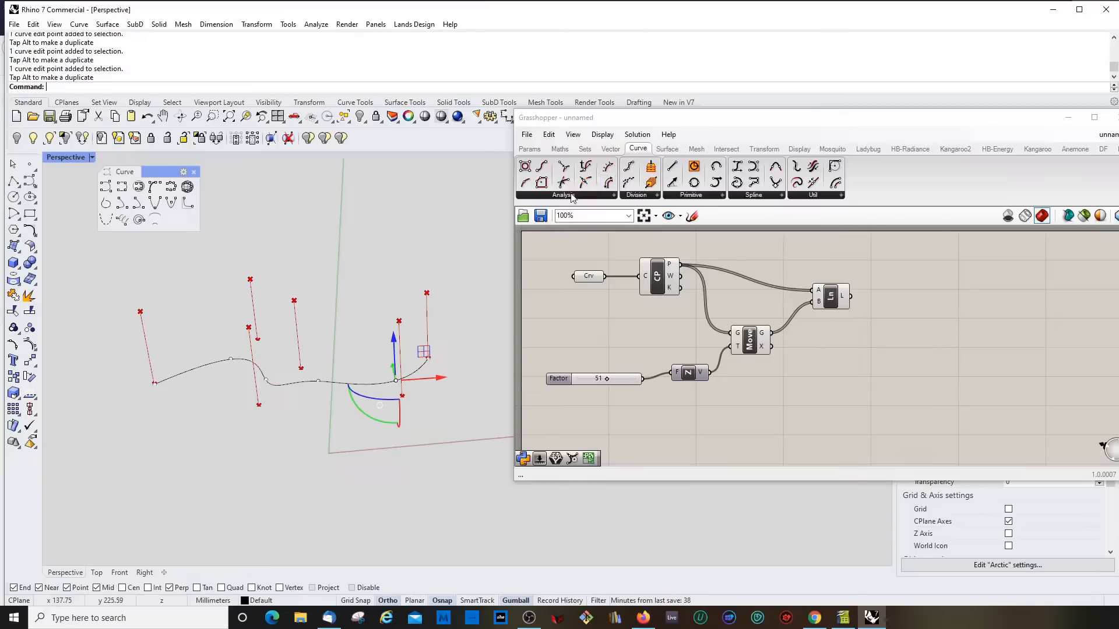
{"action": "left_click", "coordinate": [663, 275]}
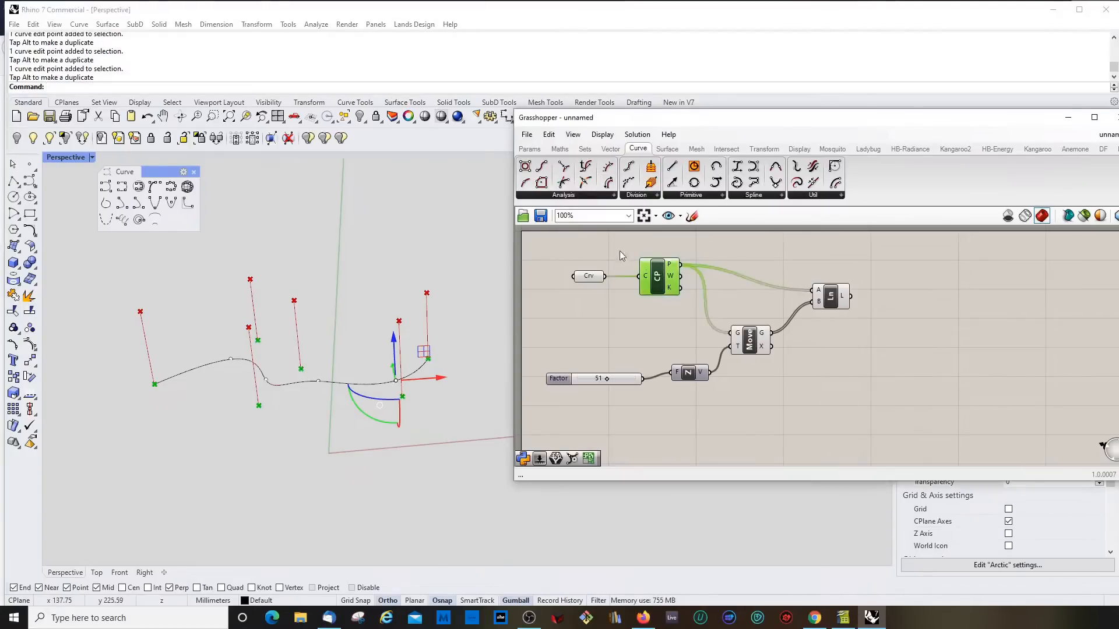
{"action": "left_click", "coordinate": [566, 197]}
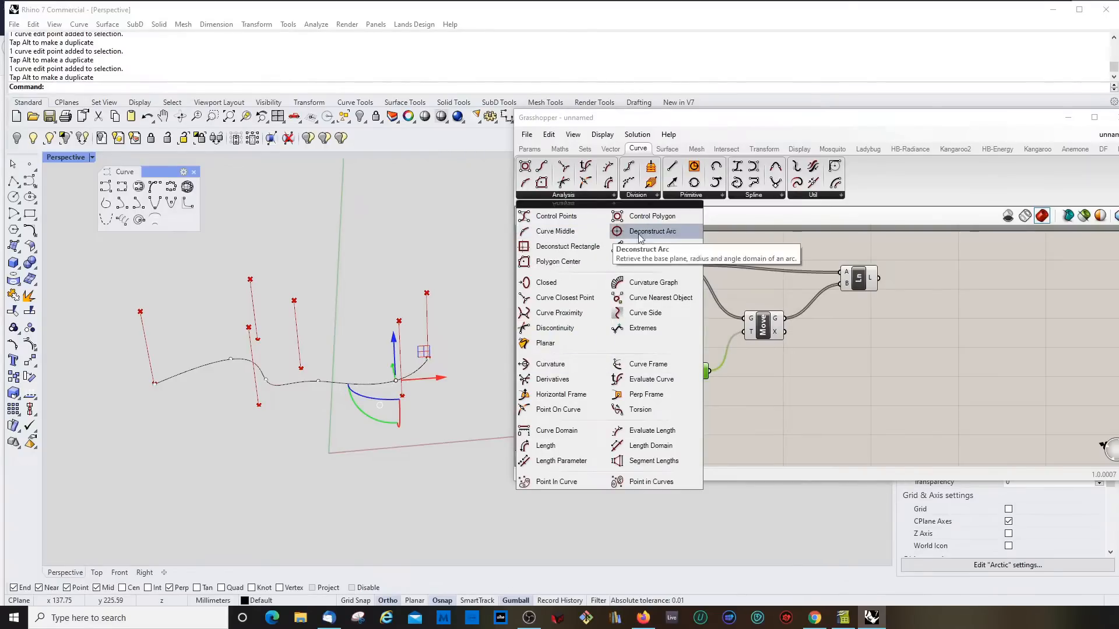
{"action": "left_click", "coordinate": [546, 283]}
{"action": "left_click", "coordinate": [890, 376]}
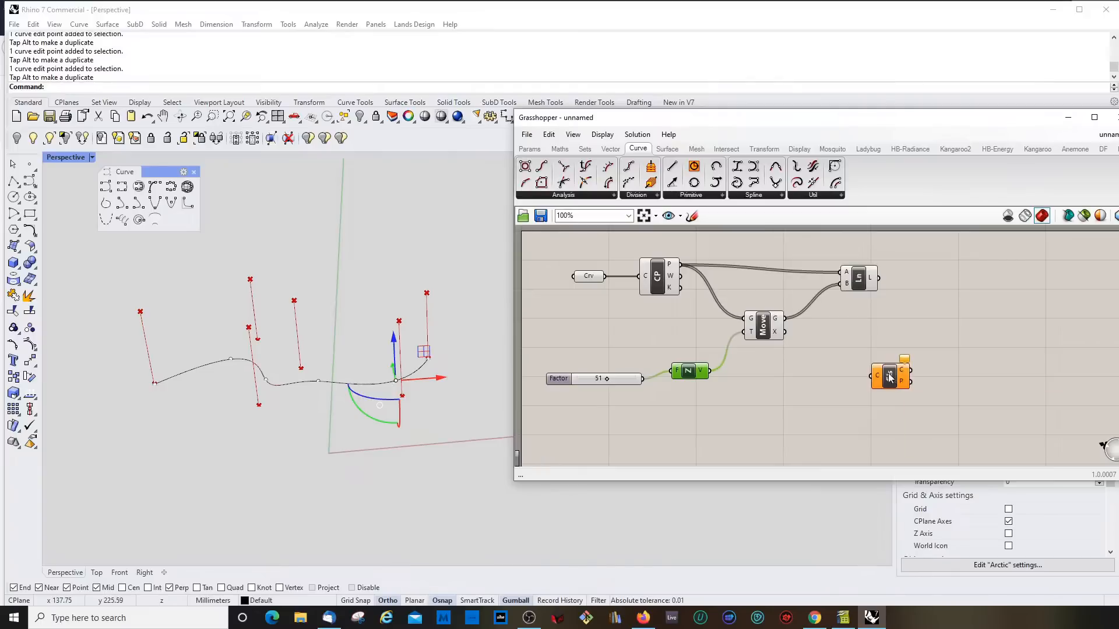
{"action": "left_click_drag", "start_coordinate": [888, 377], "coordinate": [871, 341]}
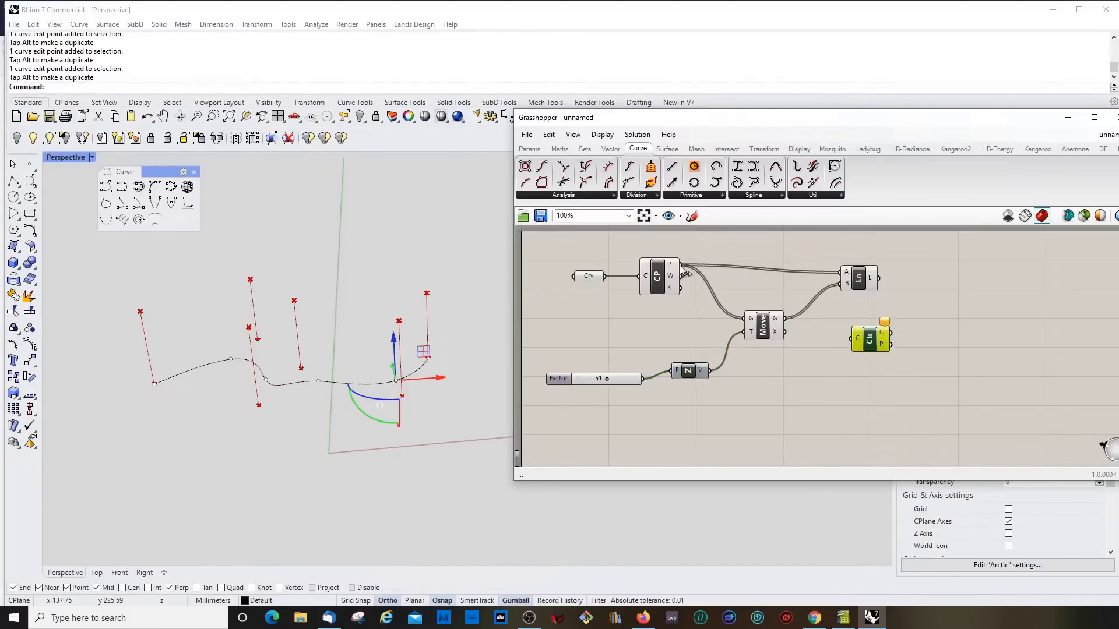
Connect the Curve parameter to the Closed component's curve input and place the component below Move
{"action": "left_click_drag", "start_coordinate": [606, 281], "coordinate": [852, 343]}
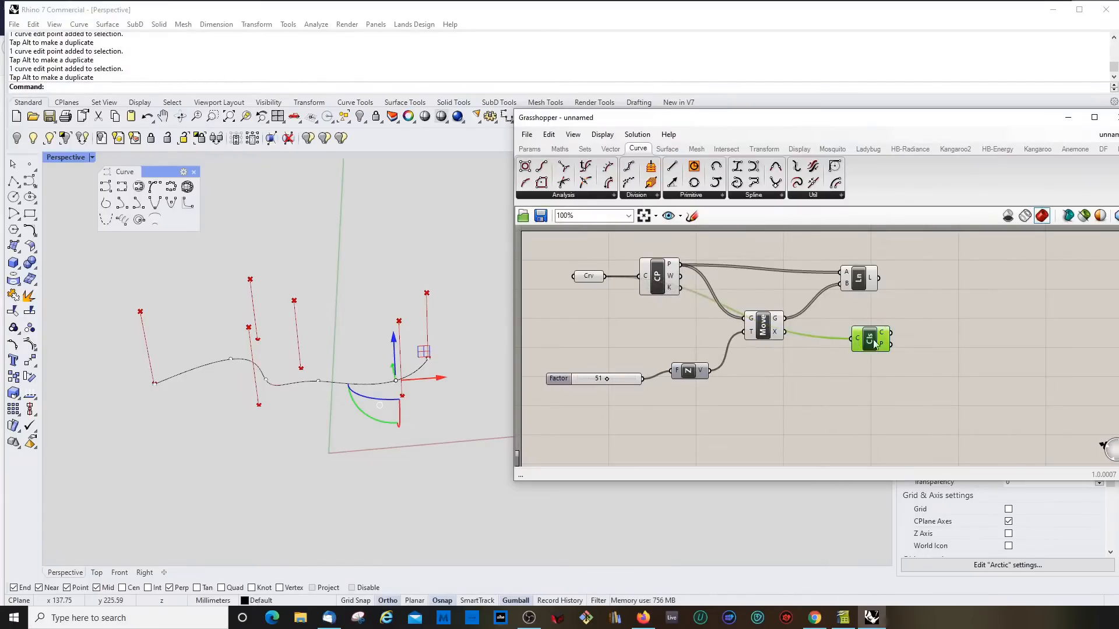
{"action": "left_click_drag", "start_coordinate": [873, 344], "coordinate": [825, 386]}
{"action": "mouse_move", "coordinate": [838, 398]}
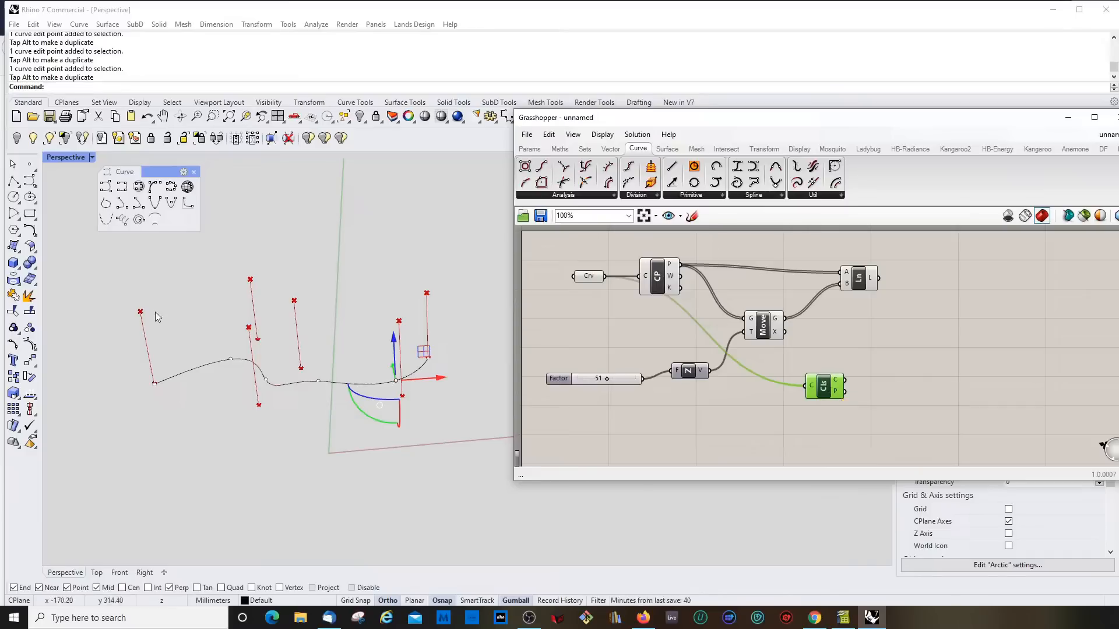
Check the Closed component's Closed output for the referenced curve
{"action": "left_click", "coordinate": [594, 278]}
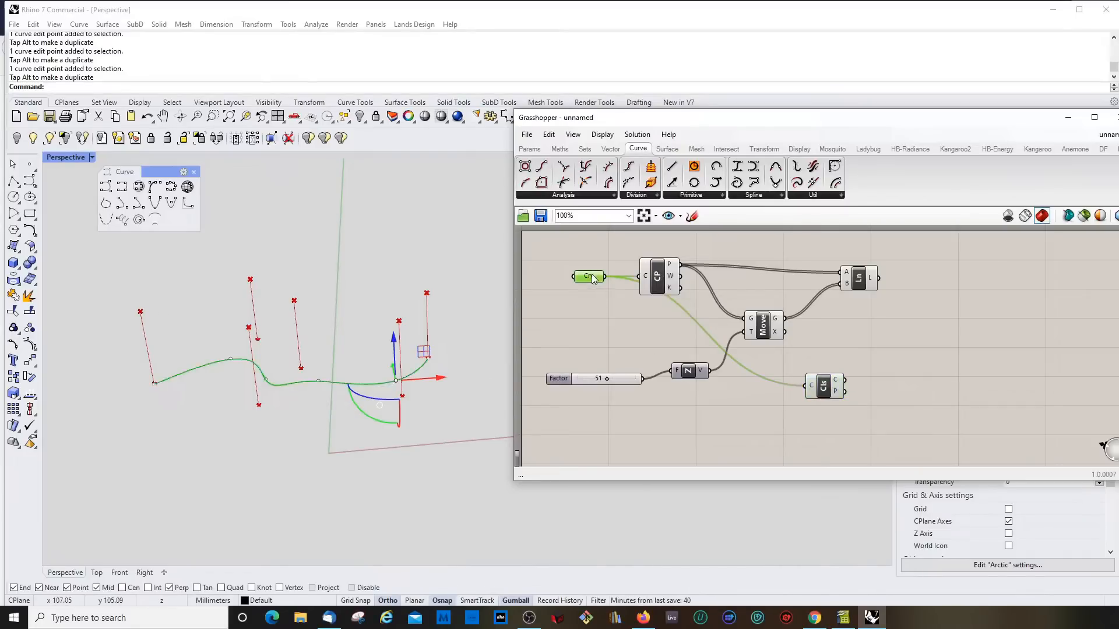
{"action": "left_click", "coordinate": [837, 384]}
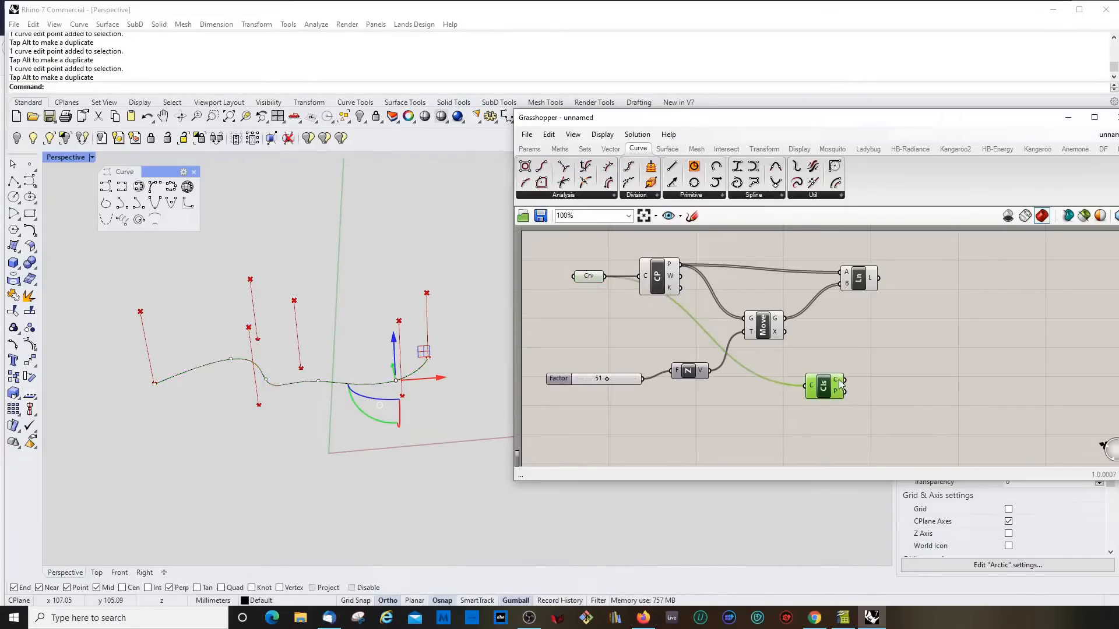
{"action": "mouse_move", "coordinate": [838, 384]}
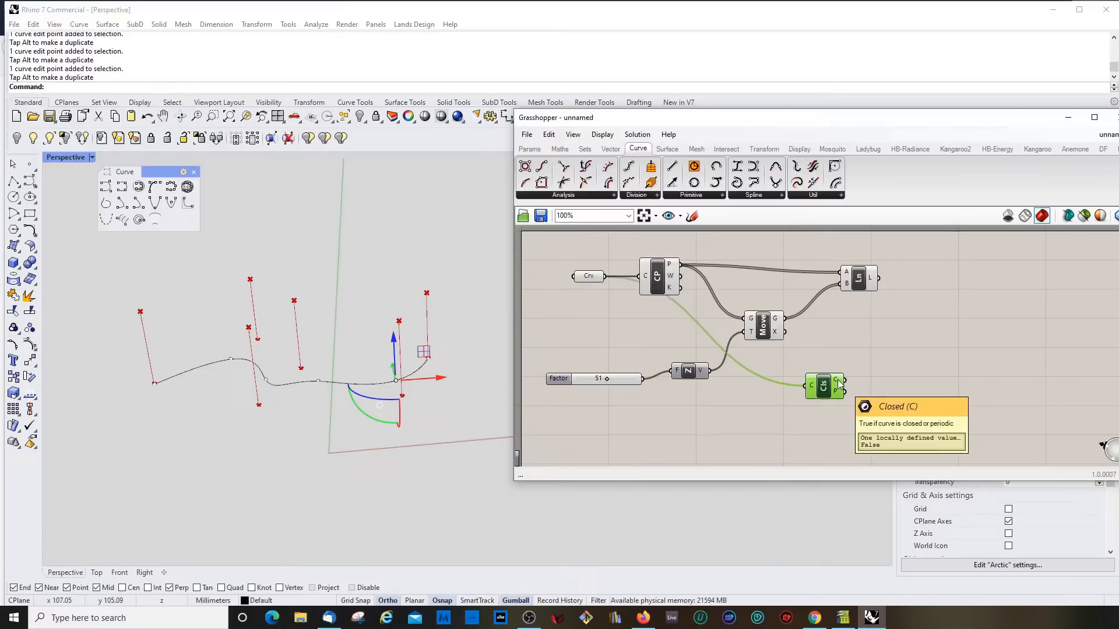
{"action": "left_click_drag", "start_coordinate": [838, 383], "coordinate": [836, 389]}
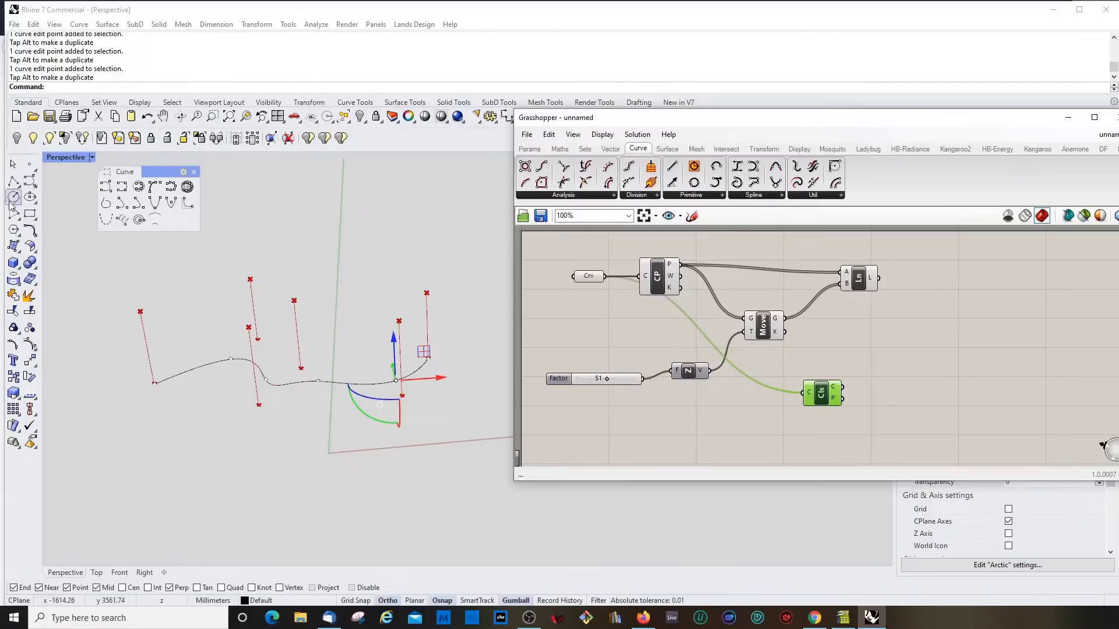
Draw a closed control-point curve and a nearly closed open loop in front of the referenced curve
{"action": "left_click", "coordinate": [30, 181]}
{"action": "left_click", "coordinate": [108, 440]}
{"action": "left_click", "coordinate": [108, 442]}
{"action": "right_click", "coordinate": [109, 443]}
{"action": "left_click", "coordinate": [329, 464]}
{"action": "left_click", "coordinate": [260, 470]}
{"action": "left_click", "coordinate": [249, 511]}
{"action": "left_click", "coordinate": [344, 560]}
{"action": "left_click", "coordinate": [428, 496]}
{"action": "left_click", "coordinate": [352, 460]}
{"action": "right_click", "coordinate": [352, 461]}
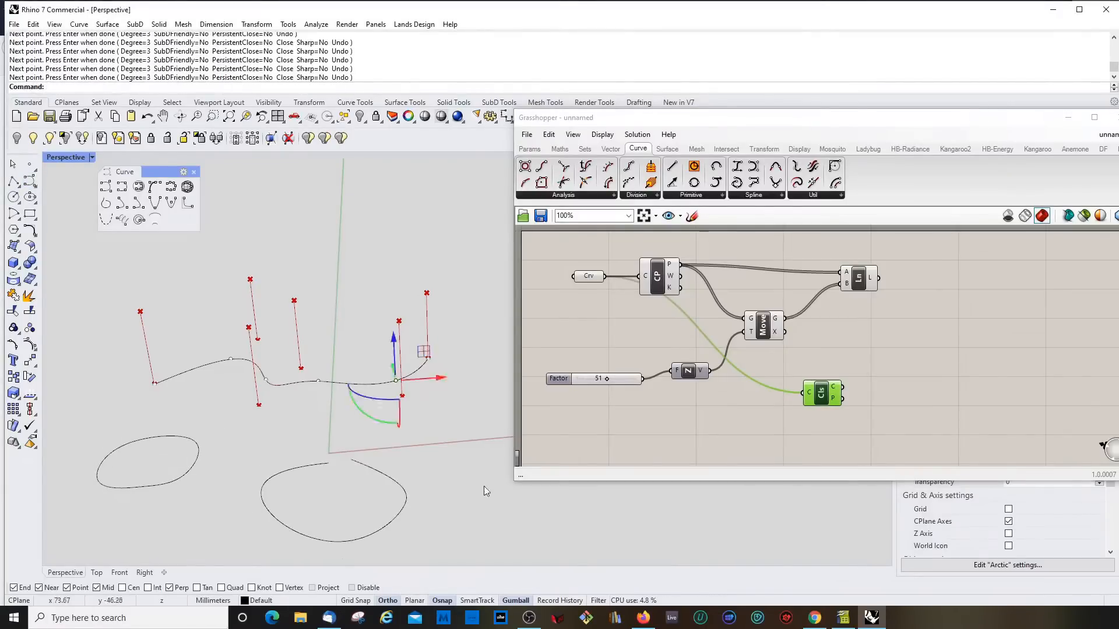
Draw an open, bending control-point curve around the closed one and a small closed oval beside the open loop
{"action": "left_click", "coordinate": [75, 398]}
{"action": "left_click", "coordinate": [53, 420]}
{"action": "left_click", "coordinate": [136, 414]}
{"action": "left_click", "coordinate": [226, 408]}
{"action": "left_click", "coordinate": [207, 451]}
{"action": "left_click", "coordinate": [186, 500]}
{"action": "left_click", "coordinate": [172, 532]}
{"action": "left_click", "coordinate": [128, 537]}
{"action": "right_click", "coordinate": [129, 537]}
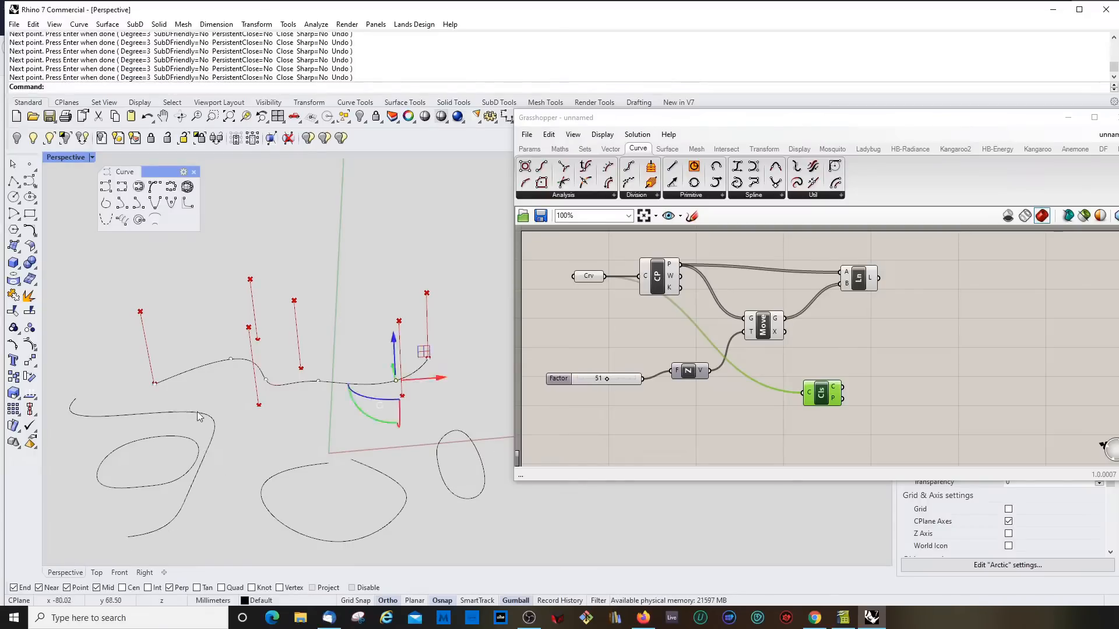
{"action": "double_click", "coordinate": [129, 536]}
{"action": "left_click", "coordinate": [590, 280]}
{"action": "right_click", "coordinate": [591, 280]}
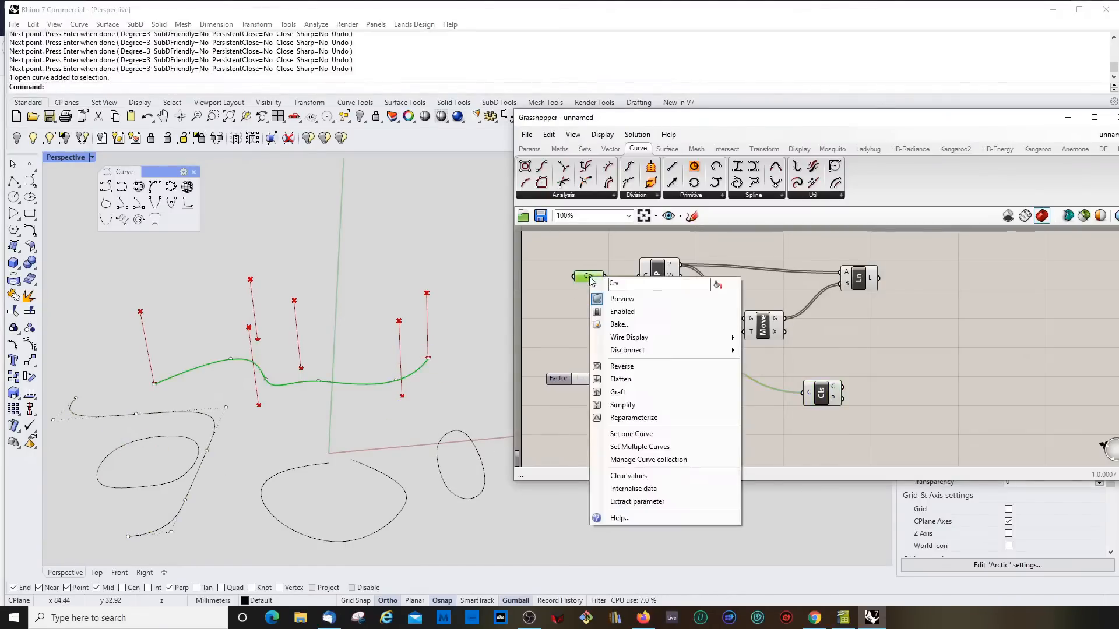
{"action": "left_click", "coordinate": [652, 449]}
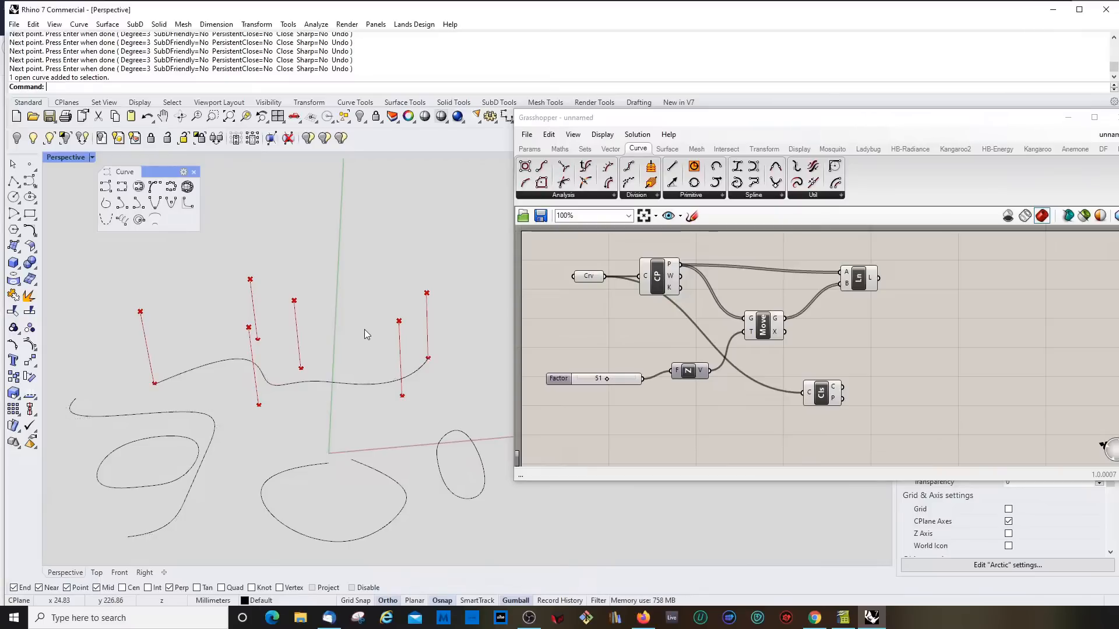
Select all five drawn curves, open and closed, and reference them together in the Curve parameter as multiple curves
{"action": "left_click", "coordinate": [365, 382]}
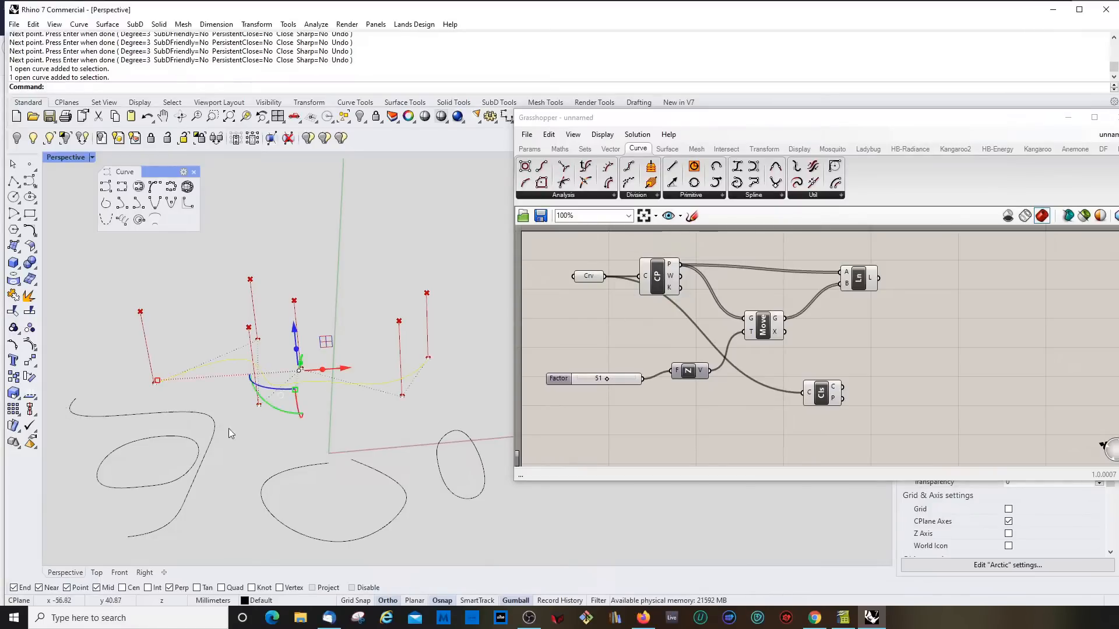
{"action": "left_click", "coordinate": [218, 425], "text": "shift"}
{"action": "left_click", "coordinate": [198, 448], "text": "shift"}
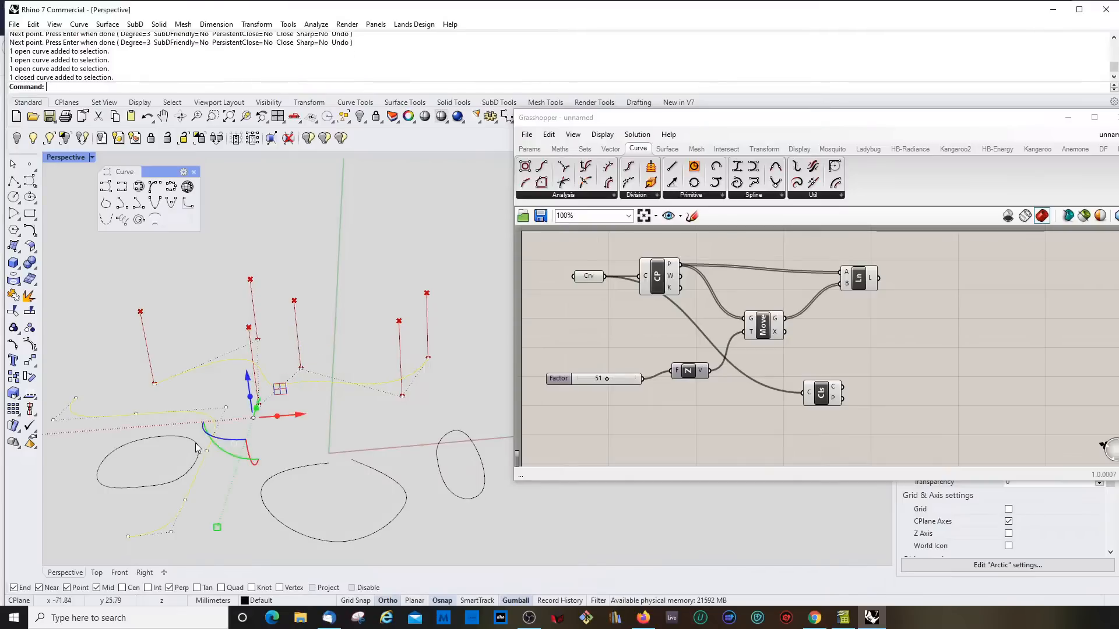
{"action": "left_click", "coordinate": [294, 471], "text": "shift"}
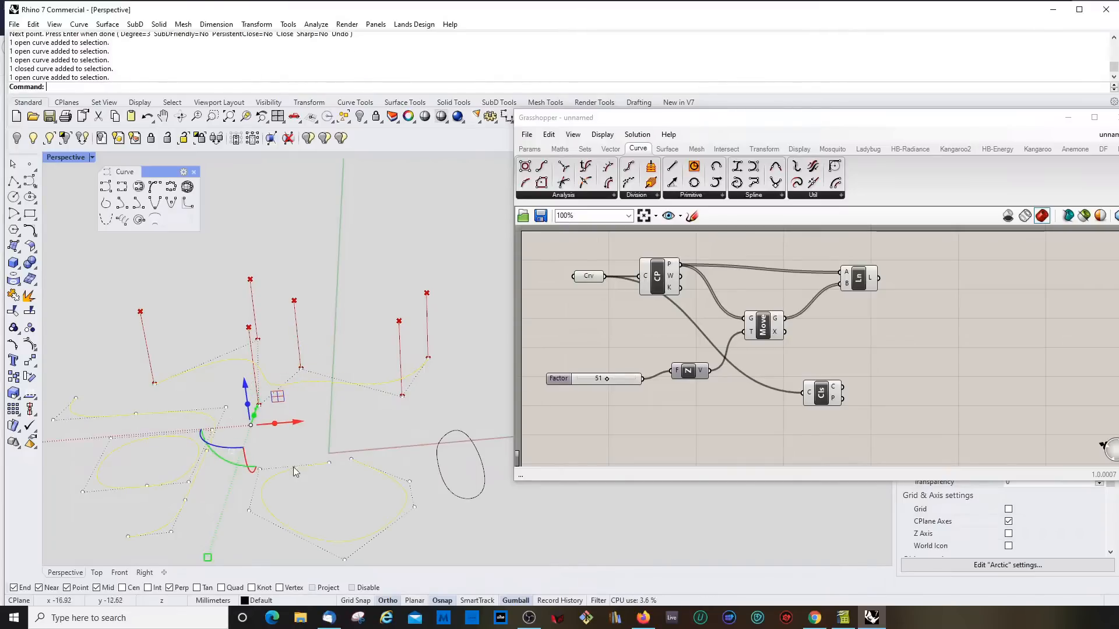
{"action": "left_click", "coordinate": [438, 456], "text": "shift"}
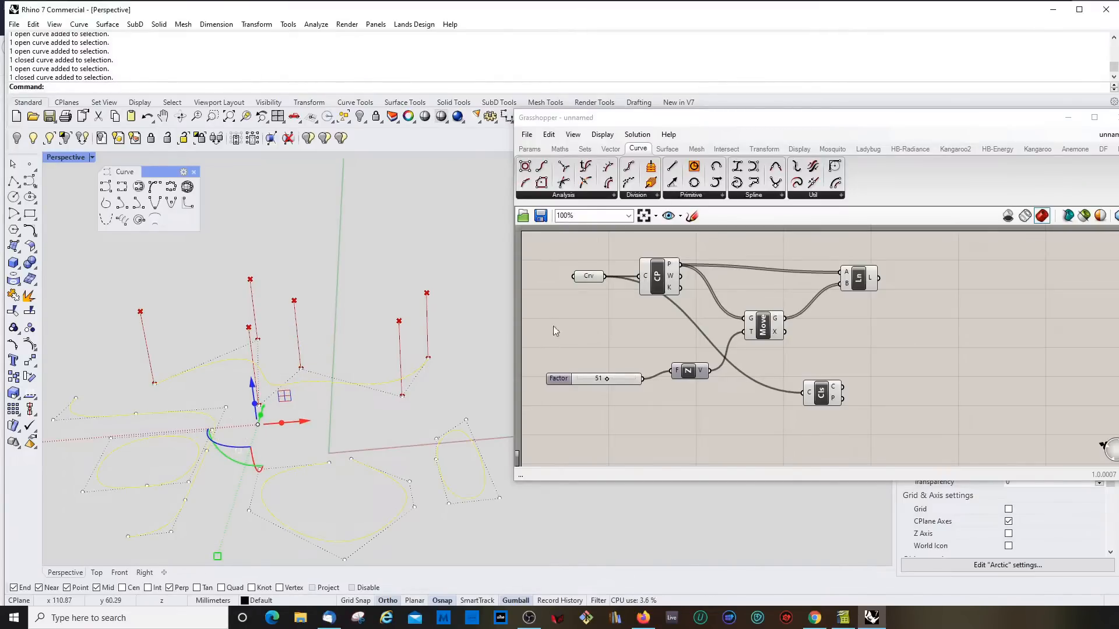
{"action": "right_click", "coordinate": [590, 282]}
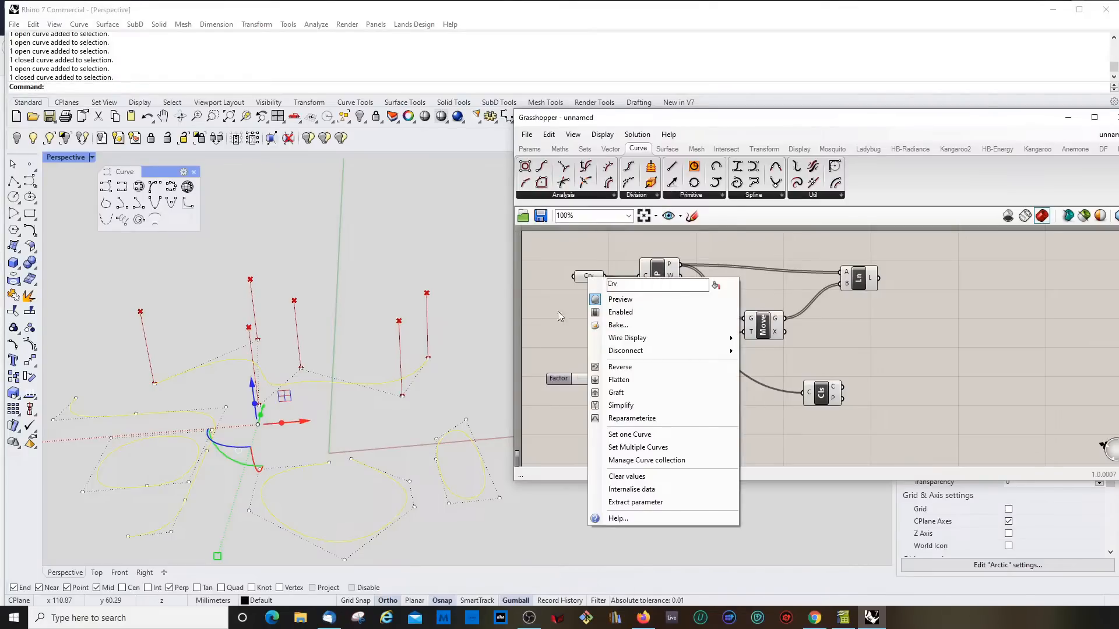
{"action": "left_click", "coordinate": [638, 448]}
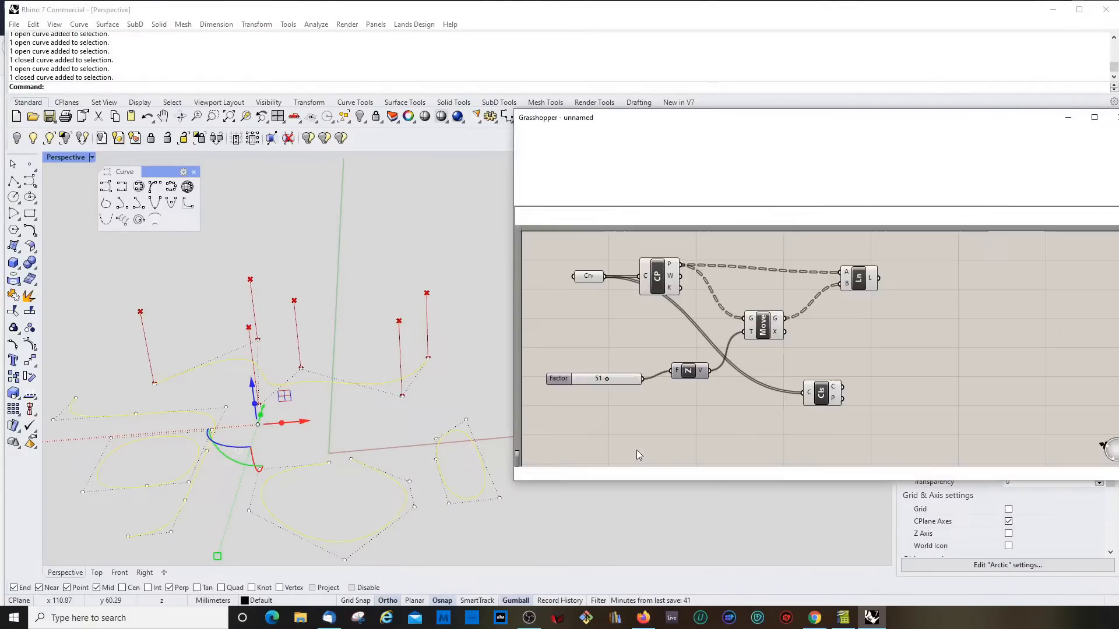
{"action": "mouse_move", "coordinate": [352, 409]}
{"action": "right_mouse_down"}
{"action": "mouse_move", "coordinate": [344, 387]}
{"action": "mouse_move", "coordinate": [357, 423]}
{"action": "right_mouse_up"}
{"action": "scroll", "coordinate": [349, 394], "scroll_direction": "down", "scroll_amount": 4}
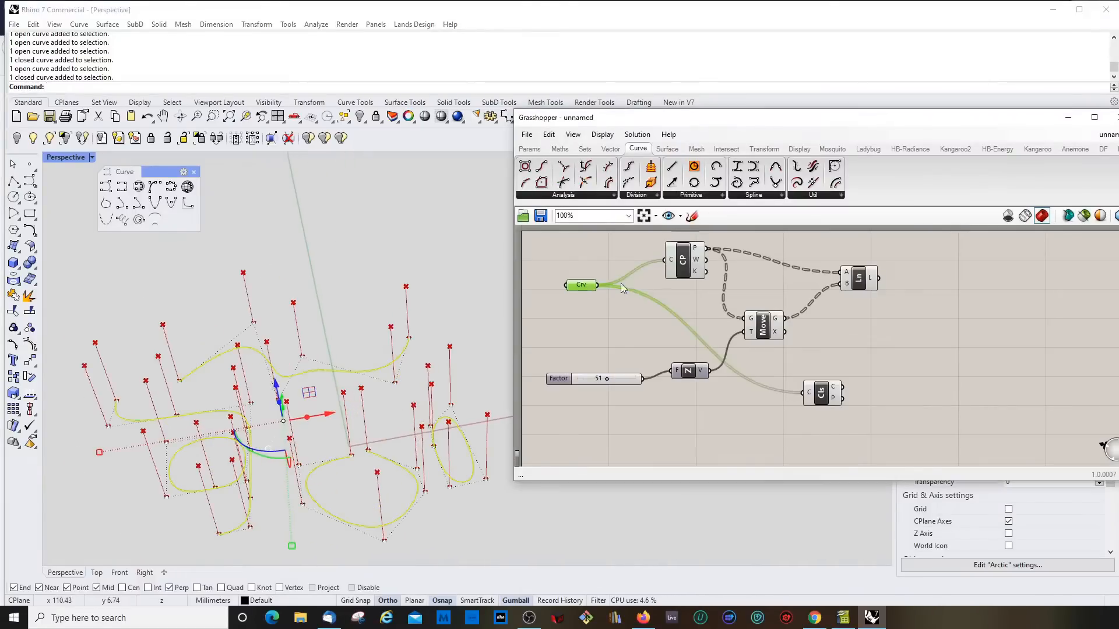
Rearrange the Control Points, Move and Line components so their connecting wires are easier to follow
{"action": "left_click_drag", "start_coordinate": [689, 265], "coordinate": [681, 273]}
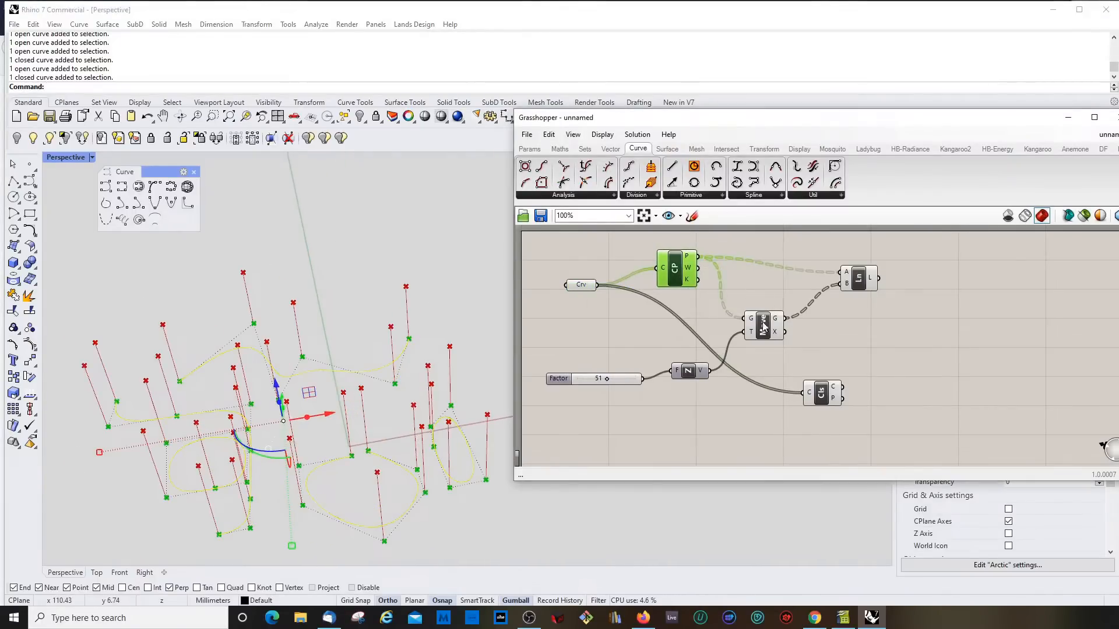
{"action": "left_click_drag", "start_coordinate": [765, 326], "coordinate": [781, 314]}
{"action": "left_click", "coordinate": [674, 274]}
{"action": "left_click_drag", "start_coordinate": [860, 281], "coordinate": [872, 270]}
{"action": "left_click", "coordinate": [647, 326]}
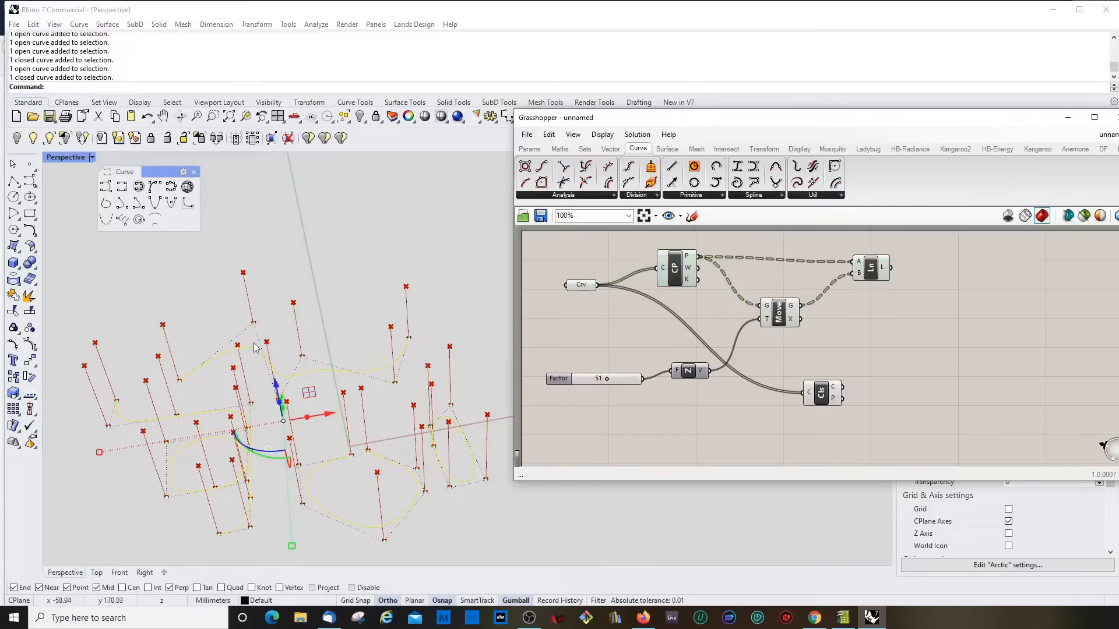
Lower the Closed component and move Unit Z and its Factor slider up between the Curve parameter and Move
{"action": "right_click_drag", "start_coordinate": [255, 348], "coordinate": [403, 402]}
{"action": "left_click", "coordinate": [907, 345]}
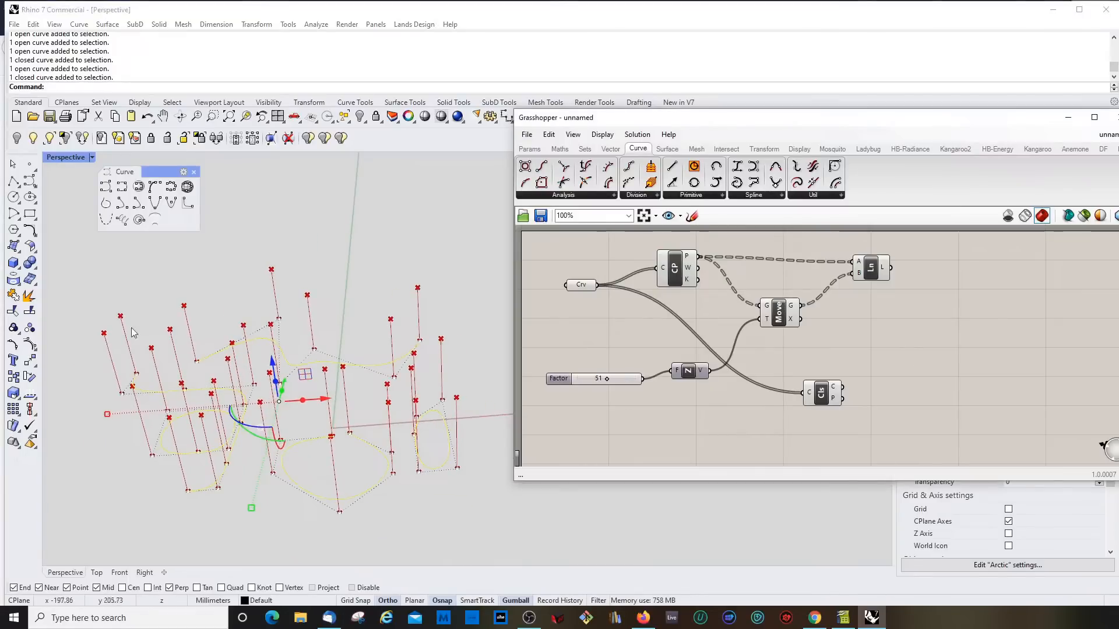
{"action": "left_click_drag", "start_coordinate": [831, 395], "coordinate": [822, 420]}
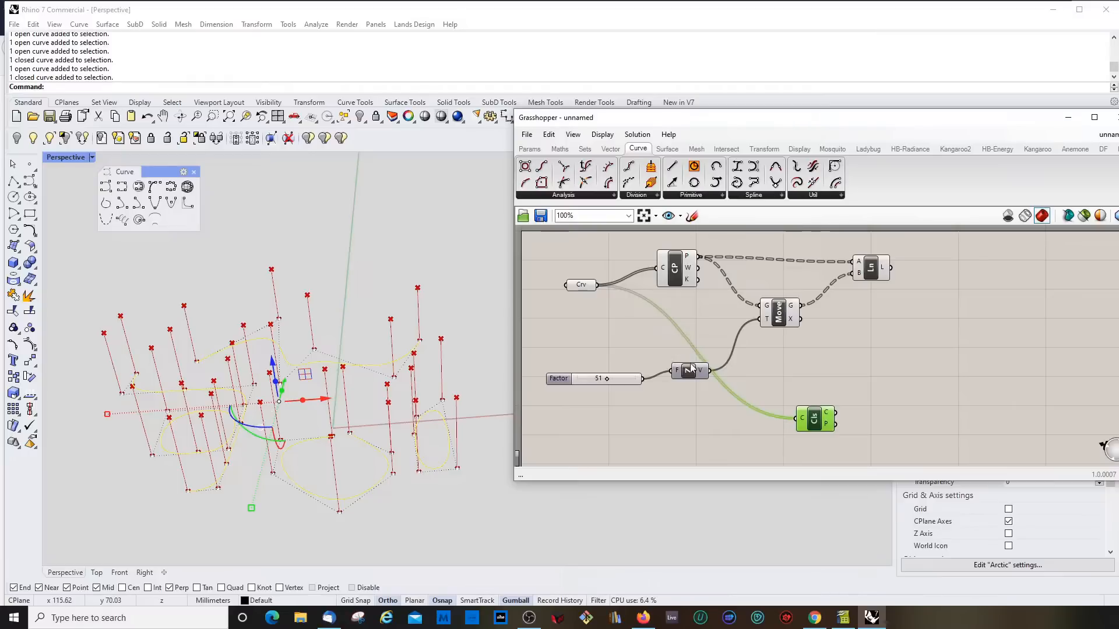
{"action": "left_click_drag", "start_coordinate": [690, 373], "coordinate": [703, 316]}
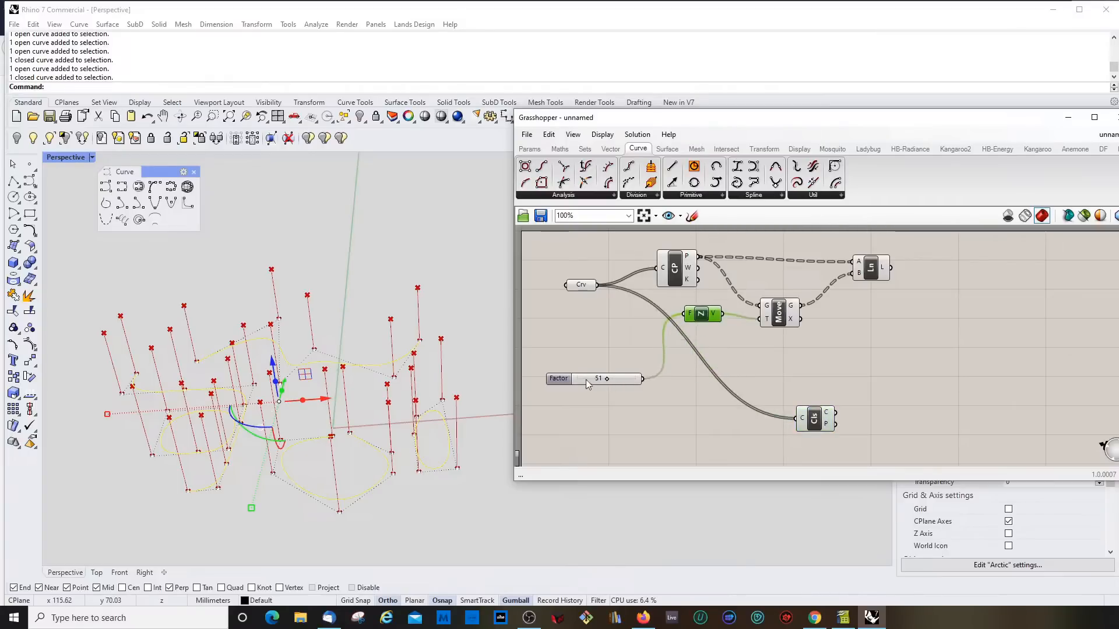
{"action": "left_click_drag", "start_coordinate": [587, 383], "coordinate": [604, 321]}
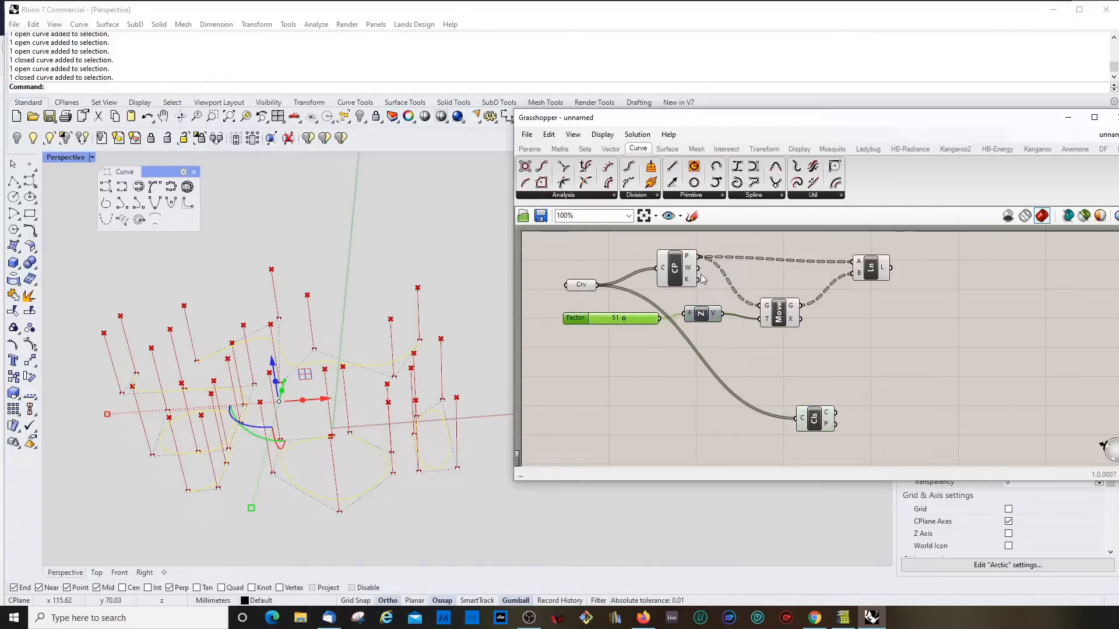
Turn off the viewport preview of the Control Points, Line and Move components
{"action": "left_click", "coordinate": [675, 270]}
{"action": "right_click", "coordinate": [676, 266]}
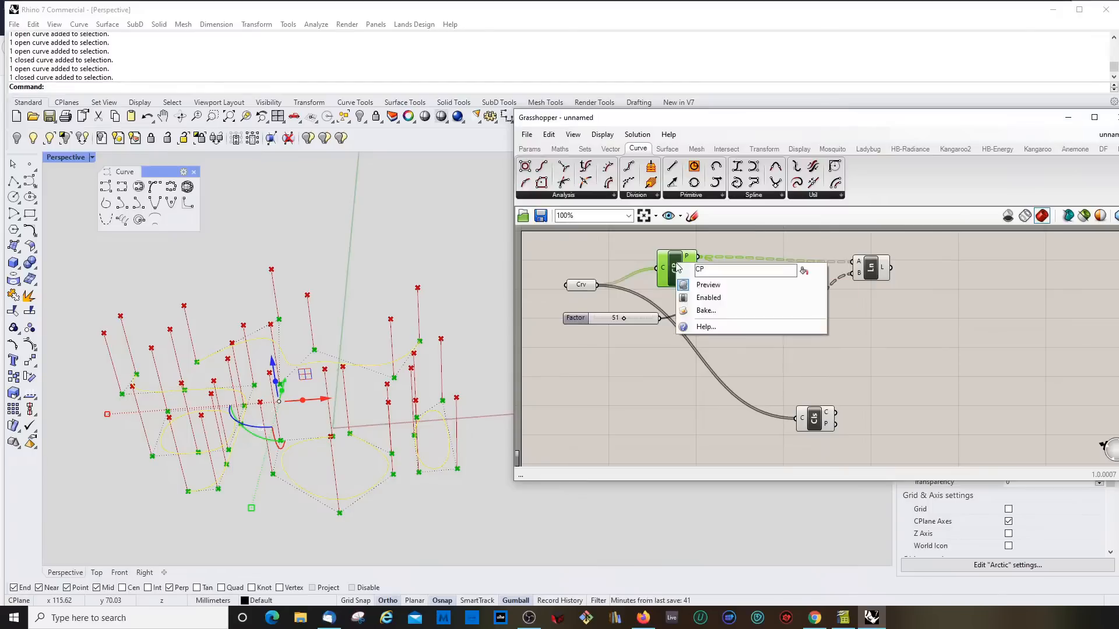
{"action": "left_click", "coordinate": [707, 285]}
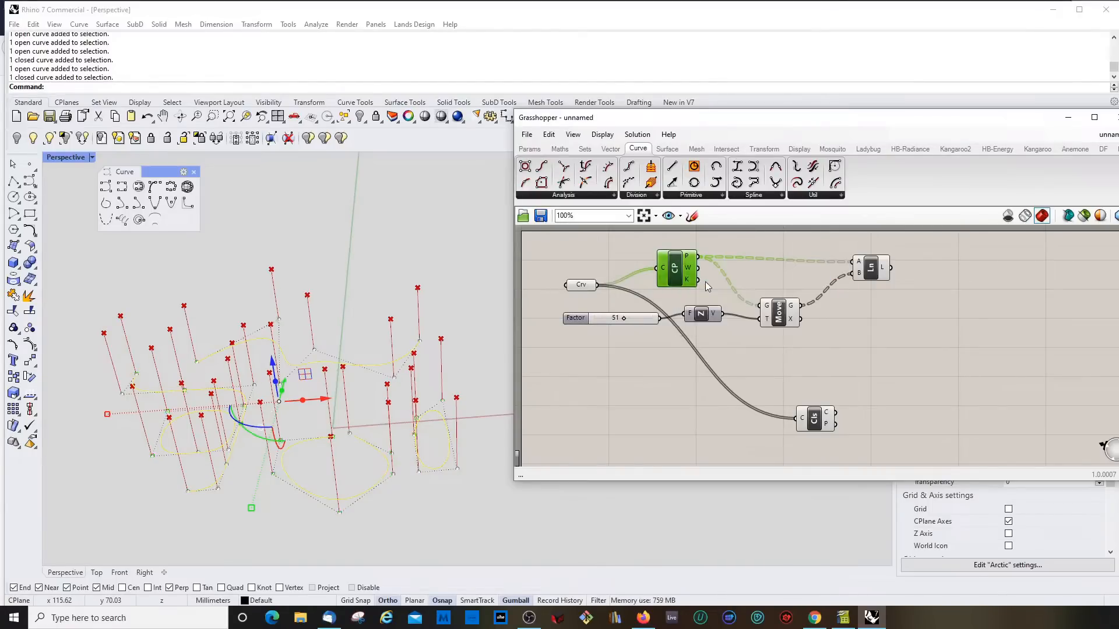
{"action": "left_click", "coordinate": [874, 274]}
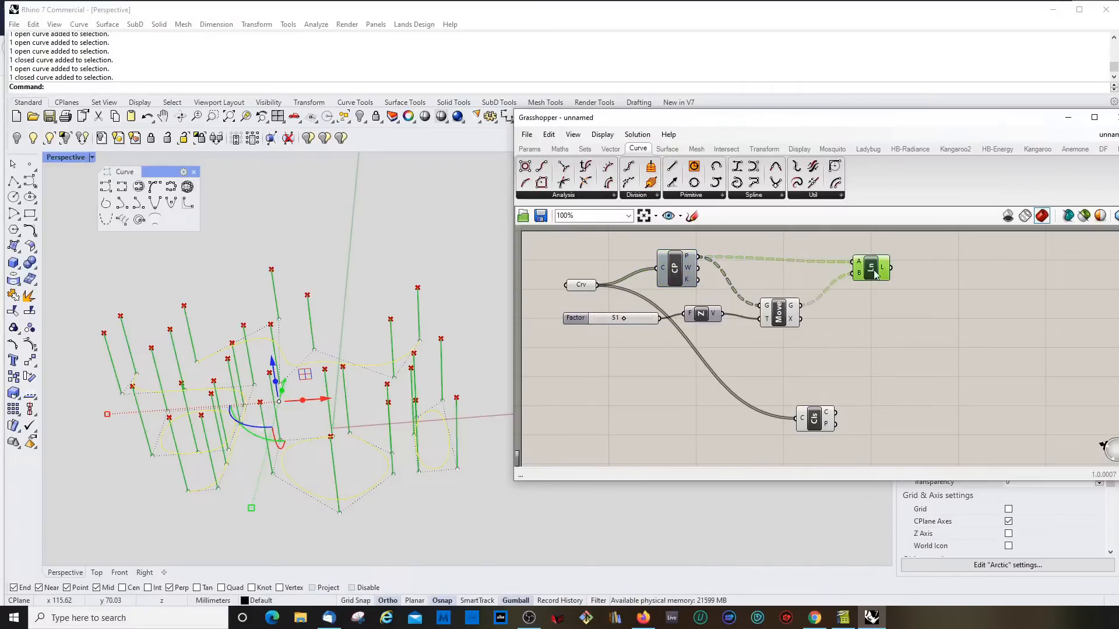
{"action": "right_click", "coordinate": [874, 271]}
{"action": "left_click", "coordinate": [883, 290]}
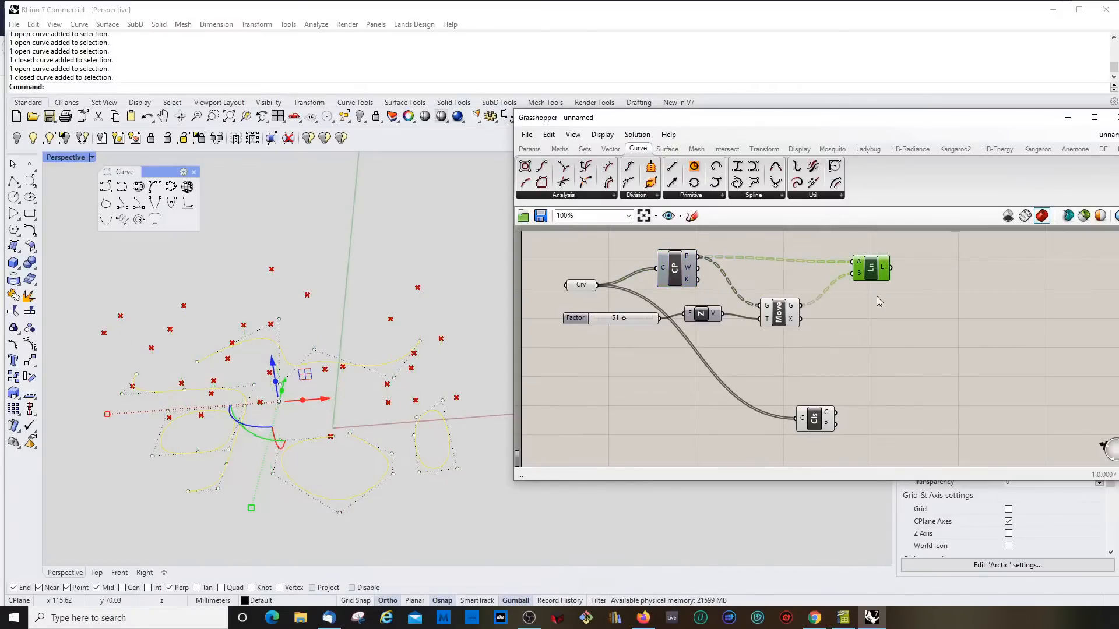
{"action": "right_click", "coordinate": [776, 314]}
{"action": "left_click", "coordinate": [812, 332]}
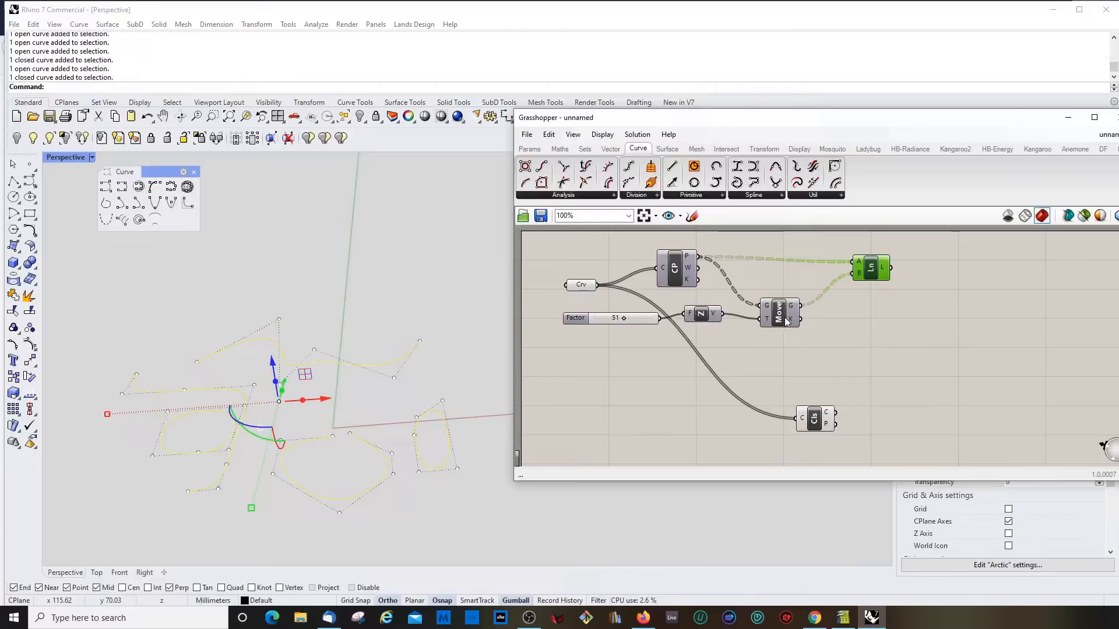
Tighten the layout by bringing Move and Unit Z closer to Line and placing the Factor slider beneath Move
{"action": "left_click_drag", "start_coordinate": [787, 322], "coordinate": [801, 296]}
{"action": "left_click_drag", "start_coordinate": [701, 316], "coordinate": [725, 308]}
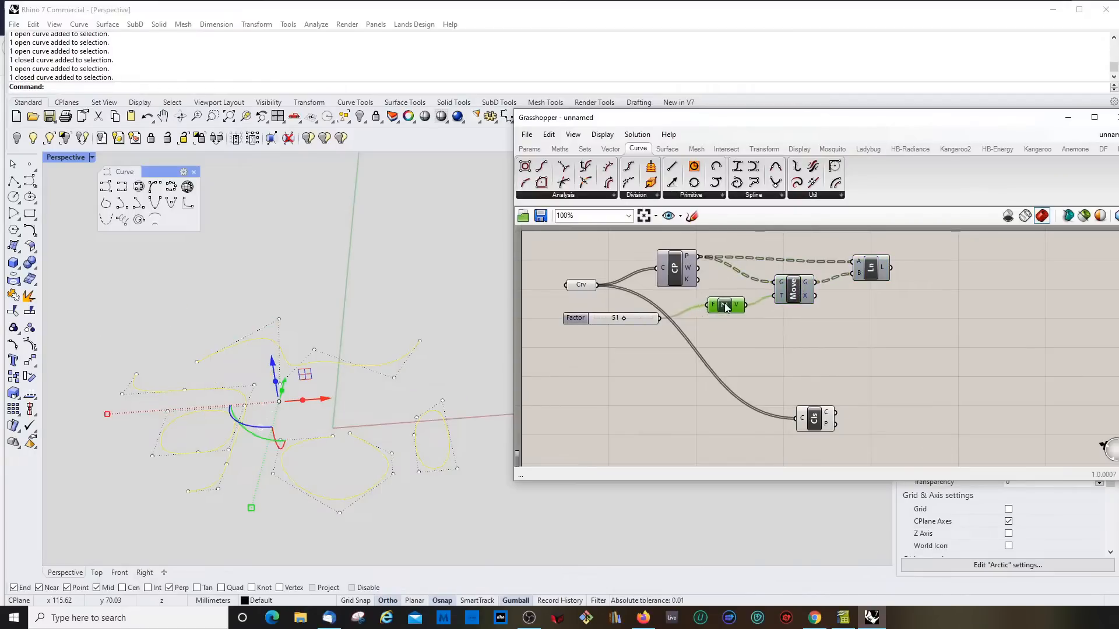
{"action": "left_click_drag", "start_coordinate": [606, 320], "coordinate": [803, 343]}
Turn the Line component's preview on to view the vertical lines from all curves, and hide it again
{"action": "left_click", "coordinate": [869, 272]}
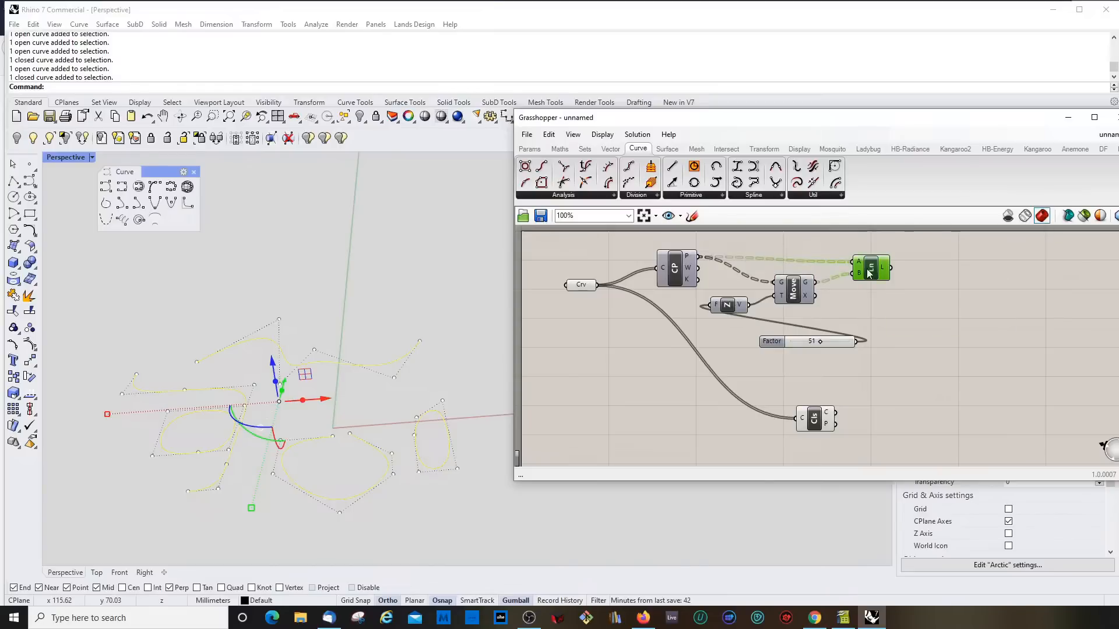
{"action": "right_click", "coordinate": [869, 273]}
{"action": "left_click", "coordinate": [914, 292]}
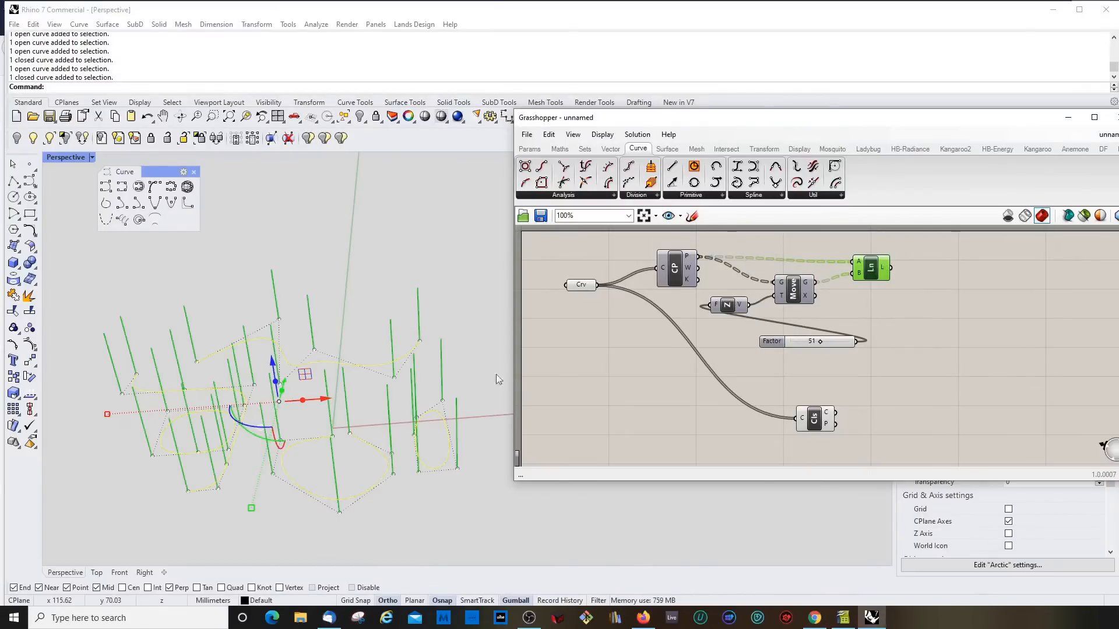
{"action": "right_click_drag", "start_coordinate": [498, 380], "coordinate": [444, 365]}
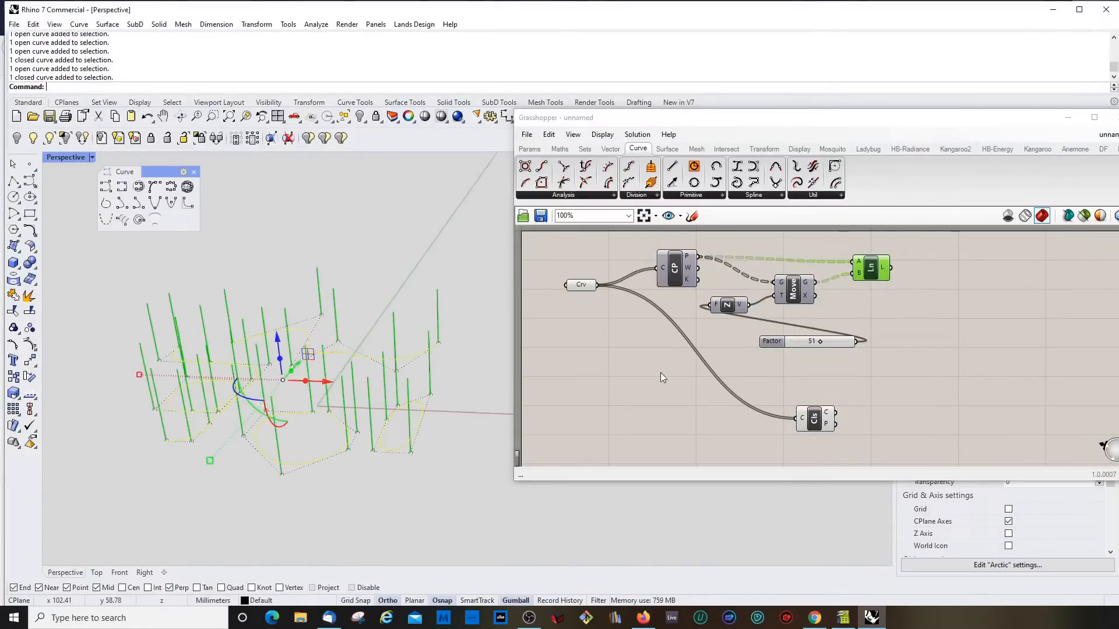
{"action": "left_click", "coordinate": [927, 315]}
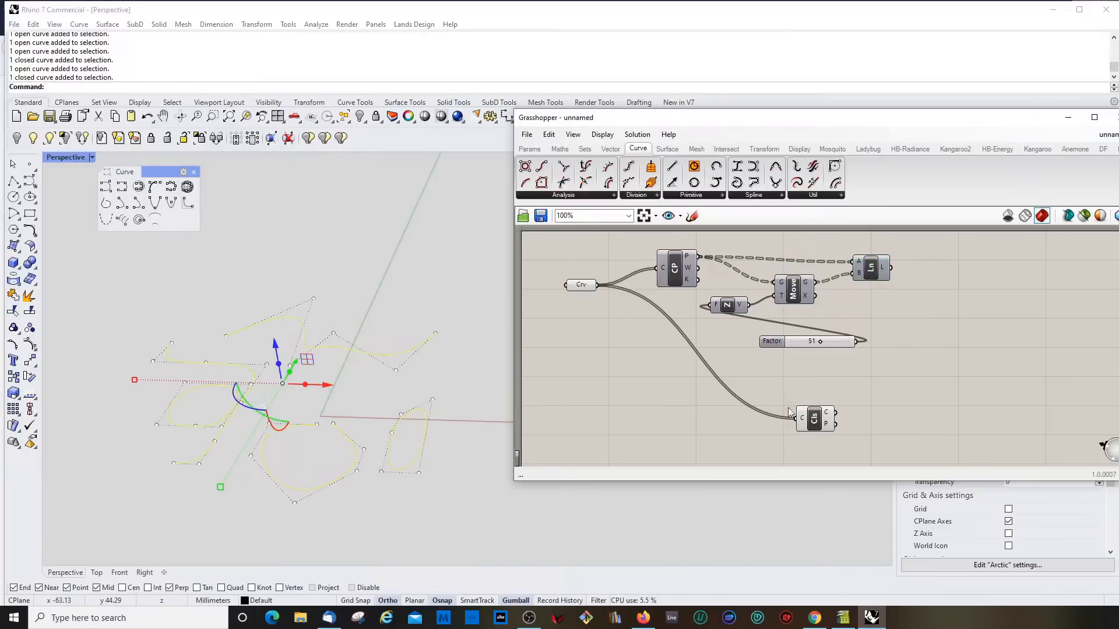
Move the Closed component closer to the Curve parameter and check its Closed output for the five curves
{"action": "left_click", "coordinate": [816, 417]}
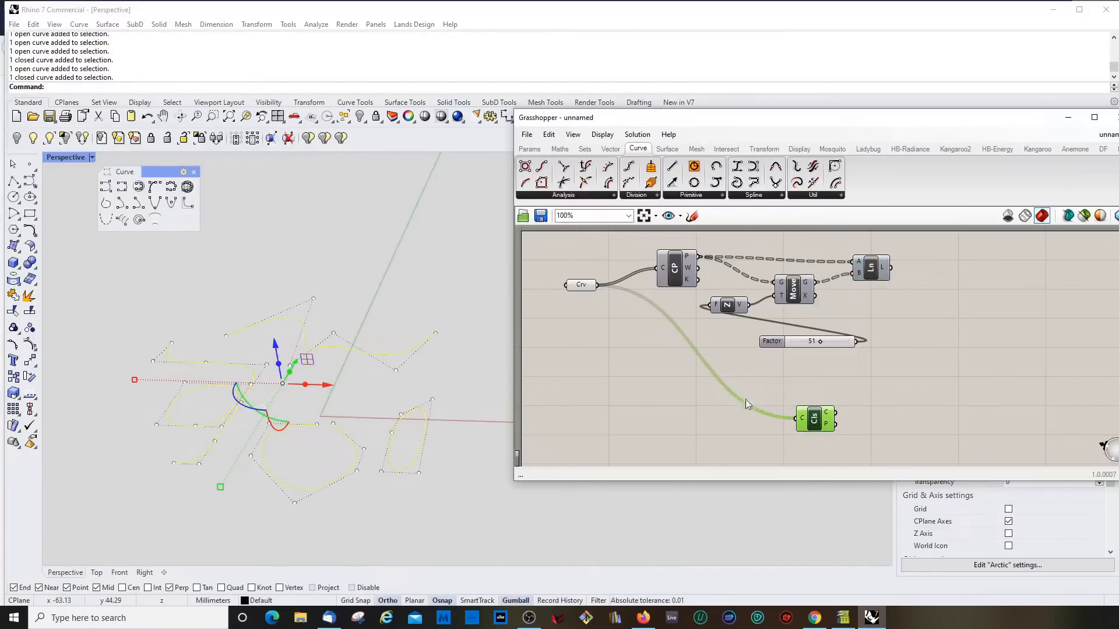
{"action": "left_click_drag", "start_coordinate": [814, 417], "coordinate": [753, 399]}
{"action": "left_click", "coordinate": [733, 348]}
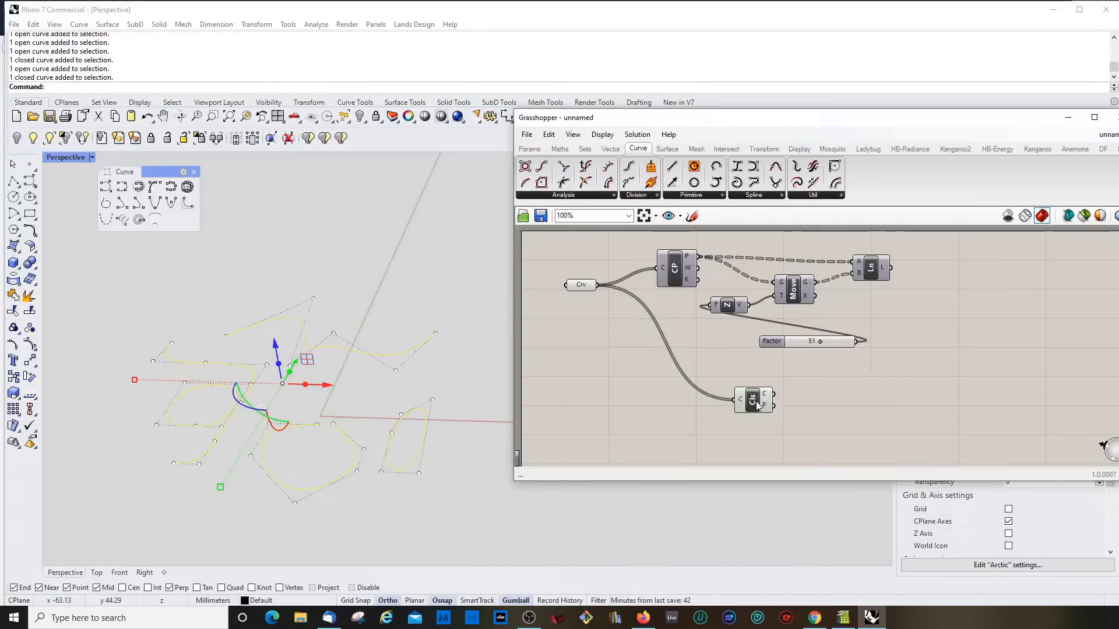
{"action": "left_click_drag", "start_coordinate": [763, 399], "coordinate": [746, 401]}
{"action": "mouse_move", "coordinate": [749, 397]}
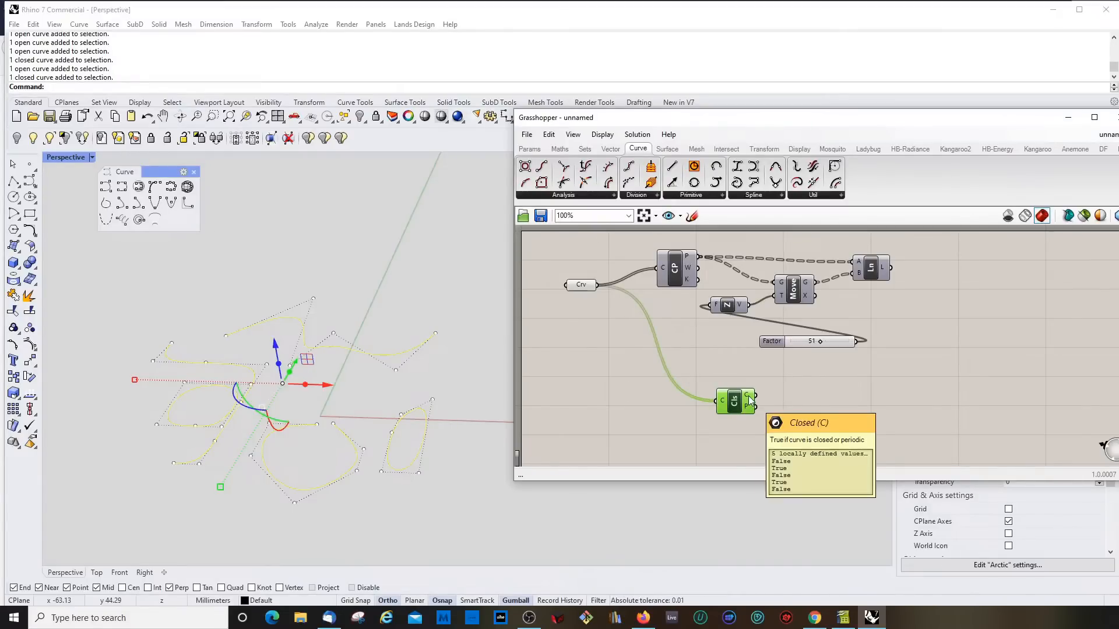
Place the Closed component well below Control Points and shift the Curve parameter slightly away from them
{"action": "left_click_drag", "start_coordinate": [734, 401], "coordinate": [679, 413]}
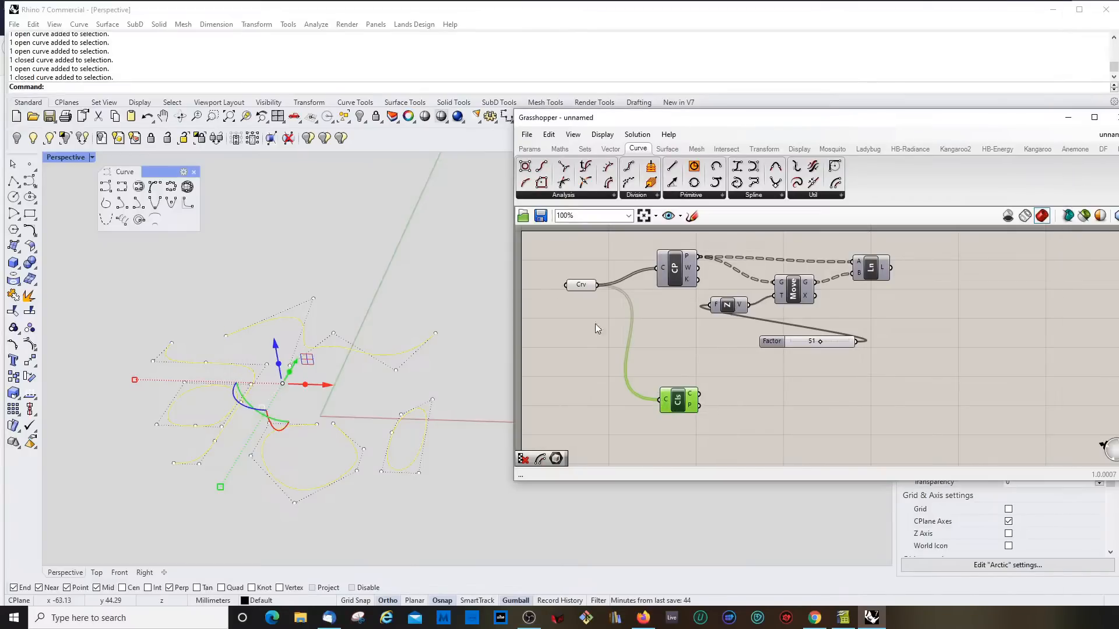
{"action": "left_click", "coordinate": [728, 348]}
{"action": "left_click_drag", "start_coordinate": [158, 171], "coordinate": [138, 171]}
{"action": "left_click", "coordinate": [577, 287]}
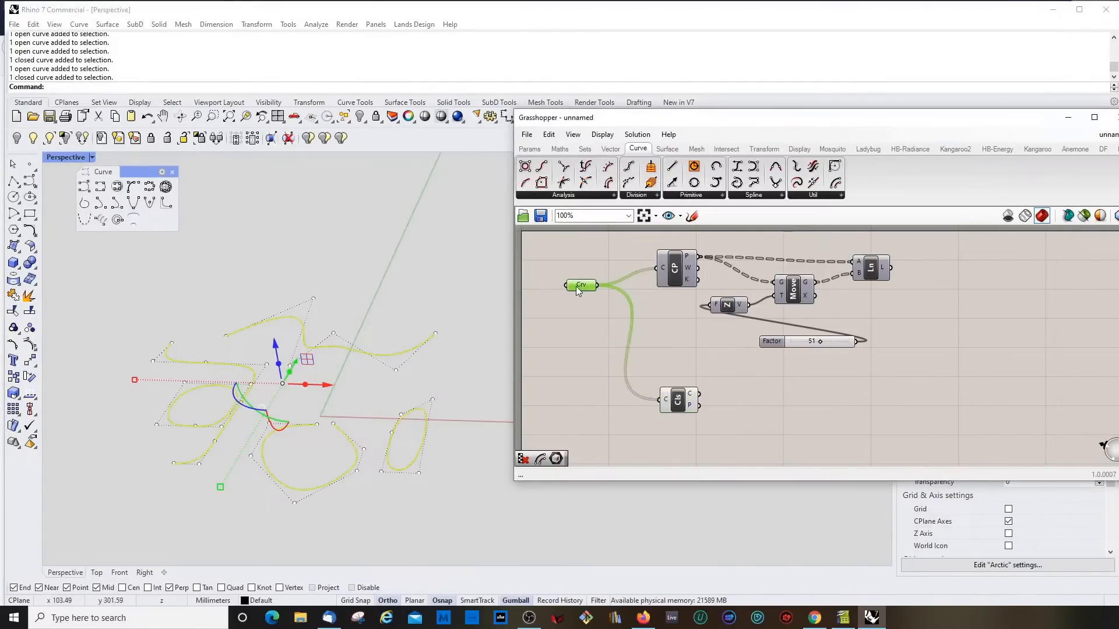
{"action": "left_click_drag", "start_coordinate": [676, 399], "coordinate": [672, 420]}
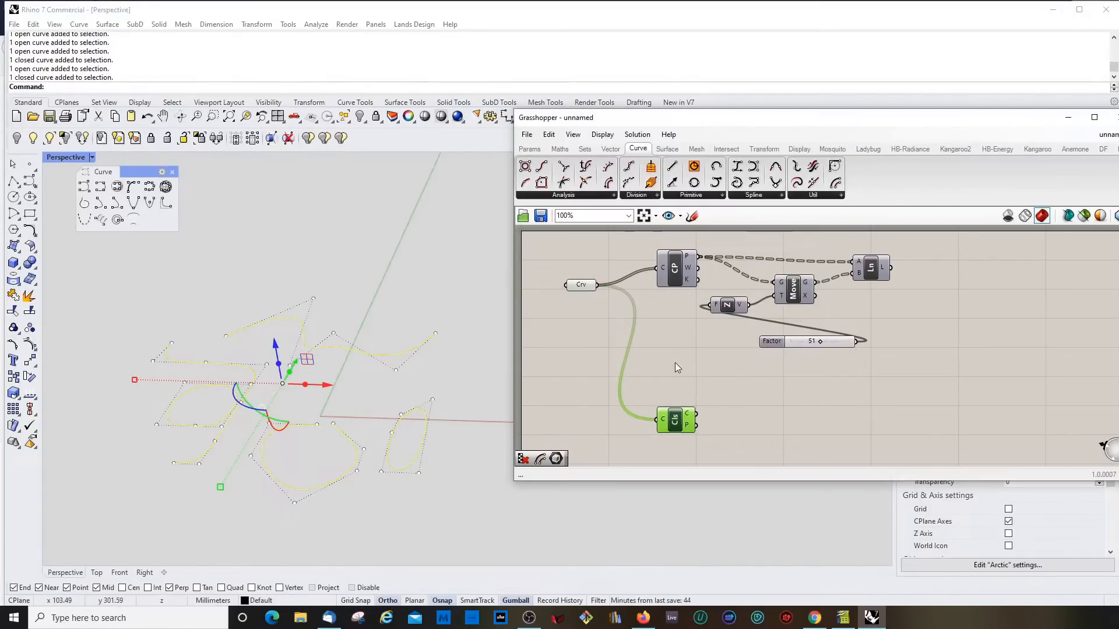
{"action": "left_click_drag", "start_coordinate": [581, 284], "coordinate": [573, 283]}
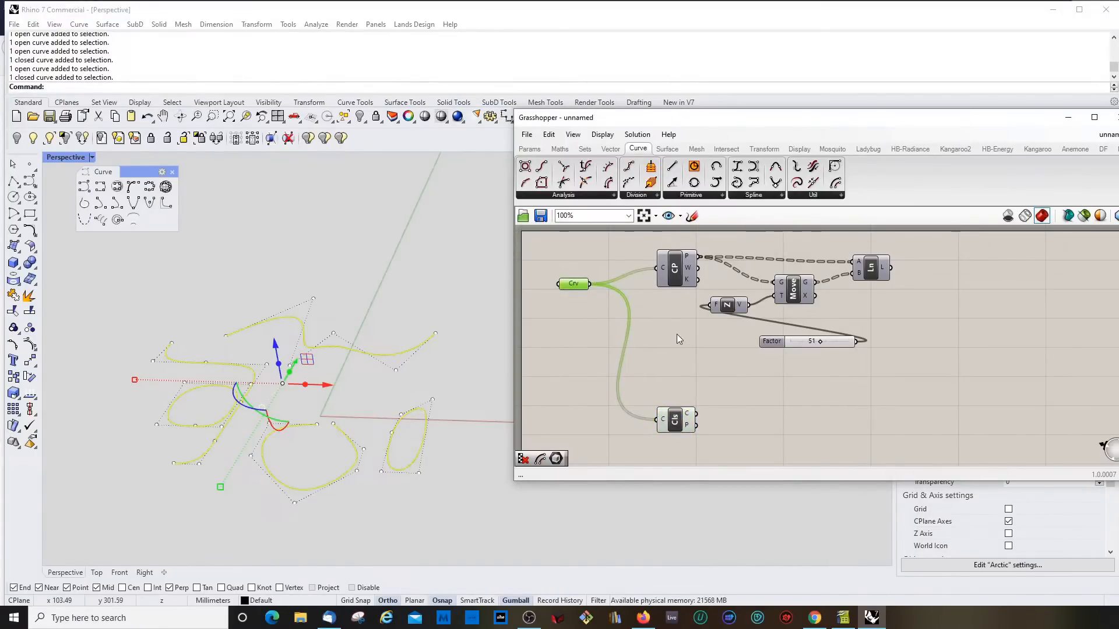
Show the Sets components, recheck the Closed output's list of values and highlight the referenced curves
{"action": "left_click", "coordinate": [585, 149]}
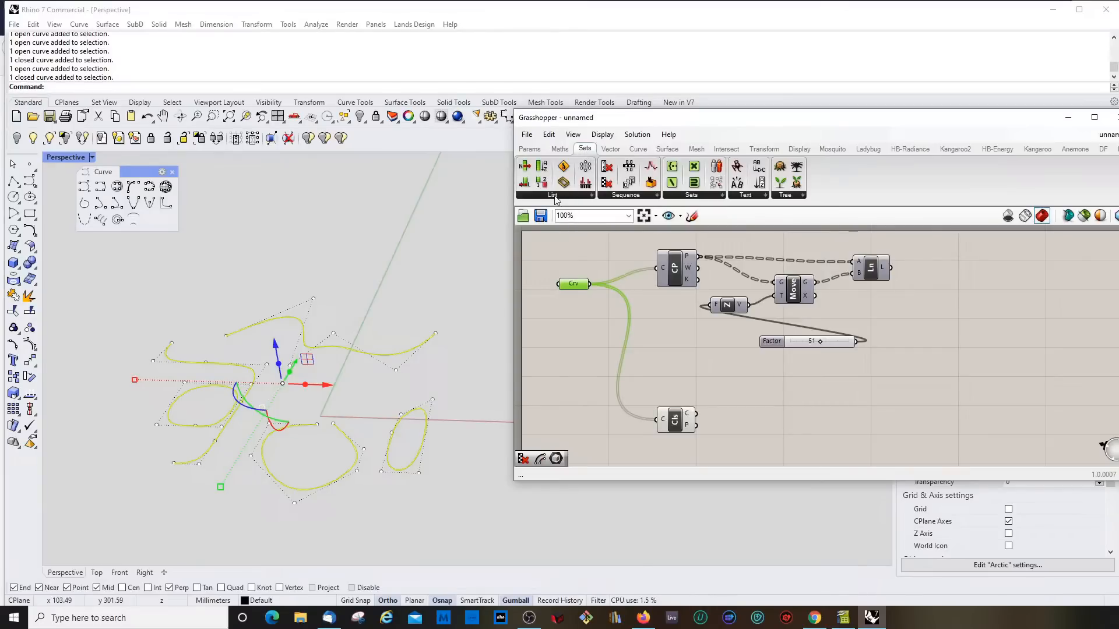
{"action": "left_click", "coordinate": [676, 423]}
{"action": "mouse_move", "coordinate": [688, 418]}
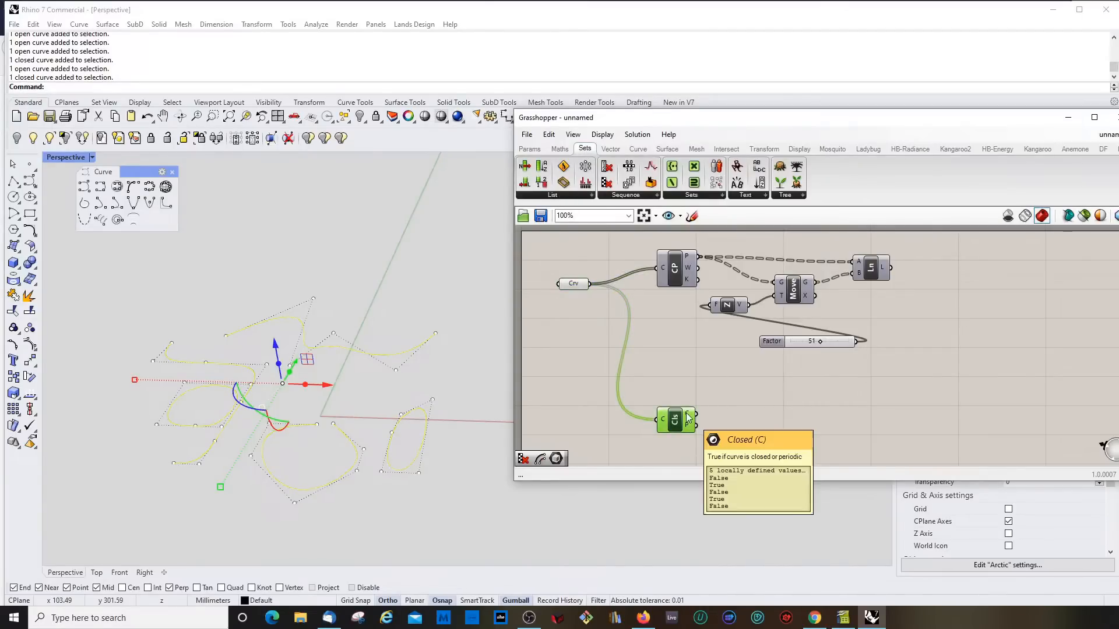
{"action": "left_click", "coordinate": [573, 285]}
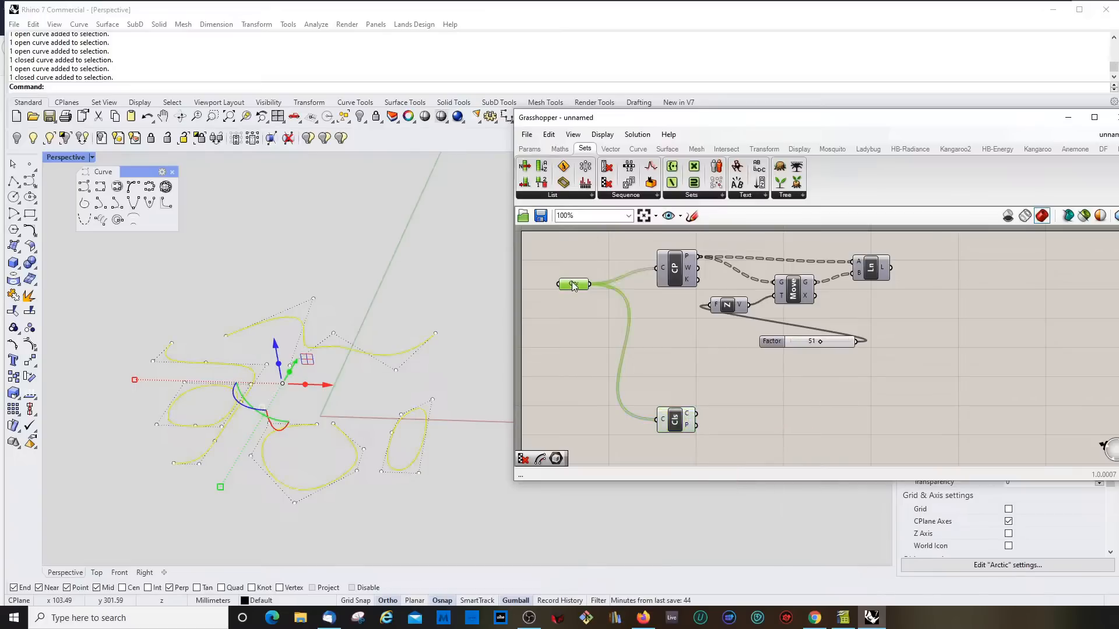
Add a Dispatch component from the Sets list tools and place it just beside the Closed component
{"action": "mouse_move", "coordinate": [574, 287]}
{"action": "left_click", "coordinate": [675, 267]}
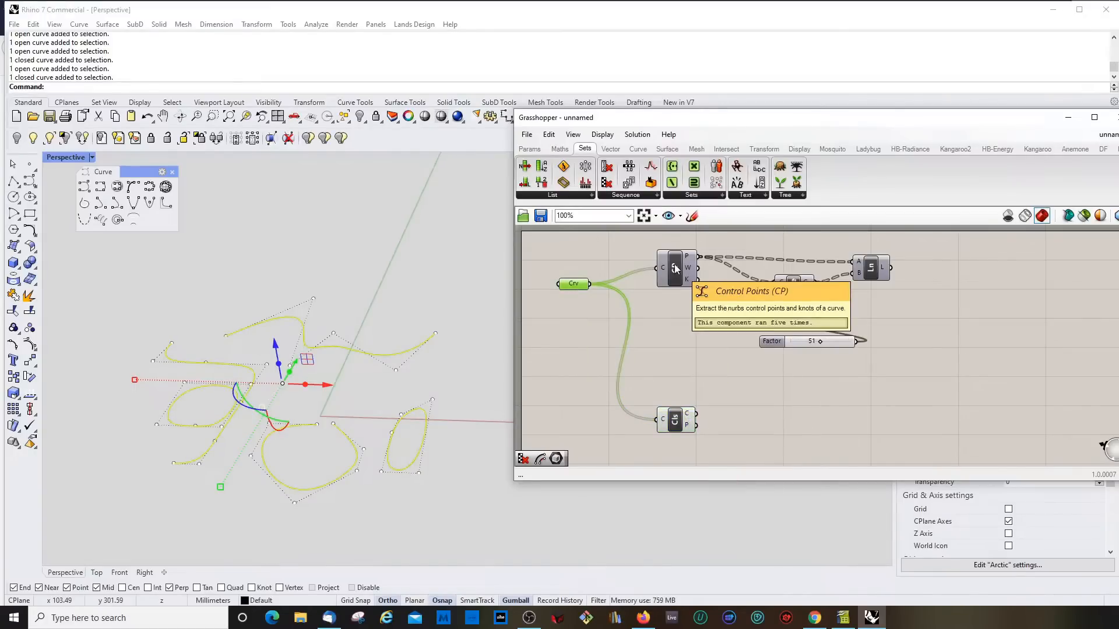
{"action": "mouse_move", "coordinate": [689, 263]}
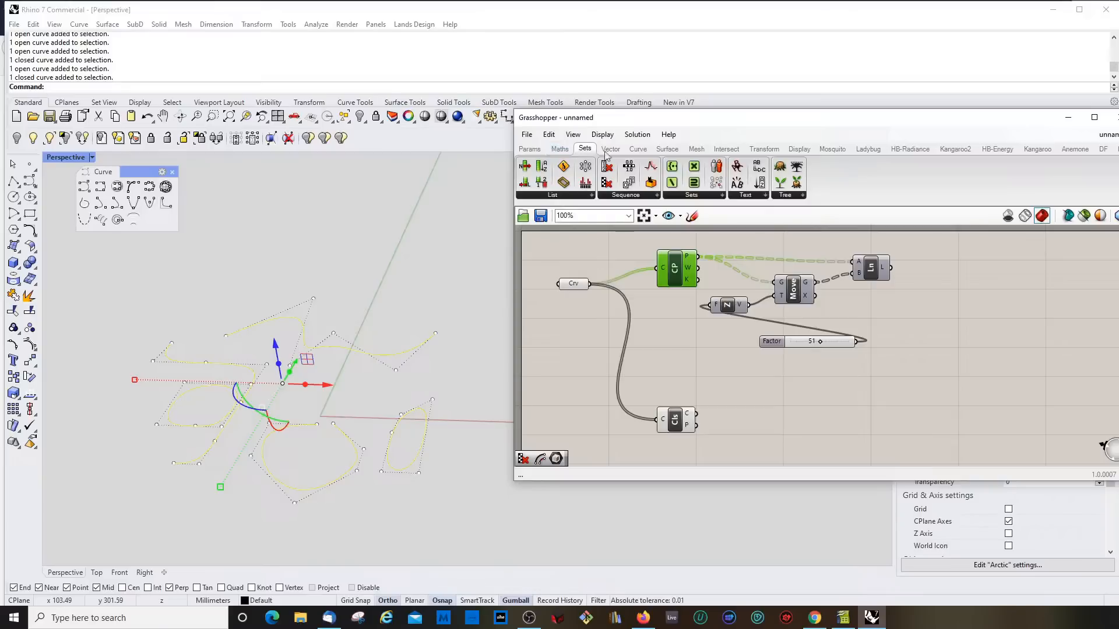
{"action": "left_click", "coordinate": [562, 195]}
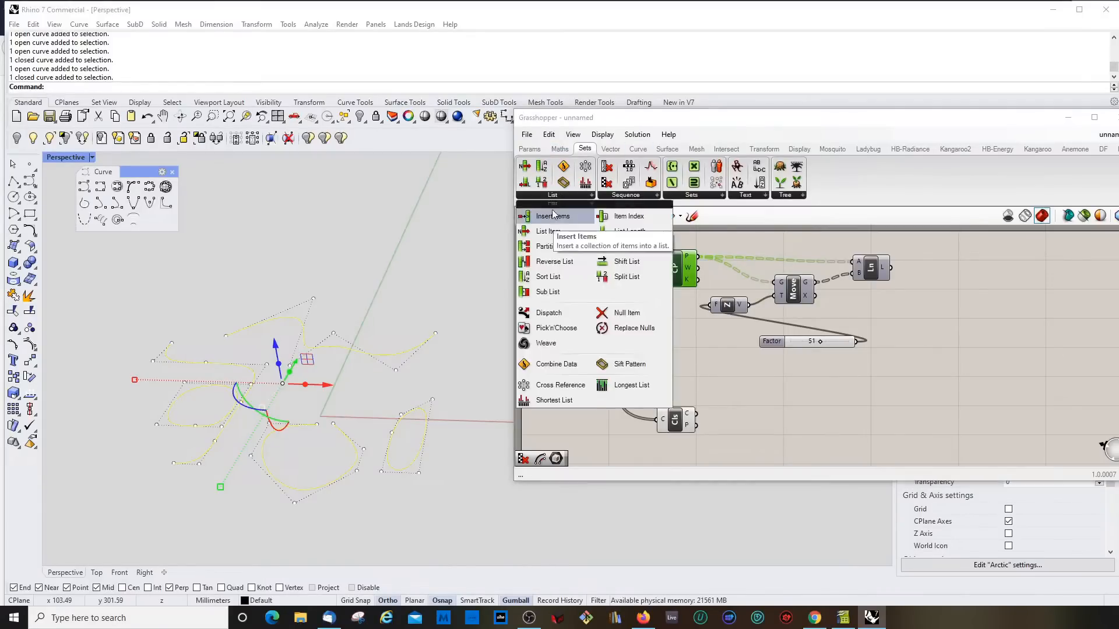
{"action": "left_click", "coordinate": [546, 316]}
{"action": "left_click", "coordinate": [774, 413]}
{"action": "left_click_drag", "start_coordinate": [774, 409], "coordinate": [746, 401]}
{"action": "mouse_move", "coordinate": [682, 420]}
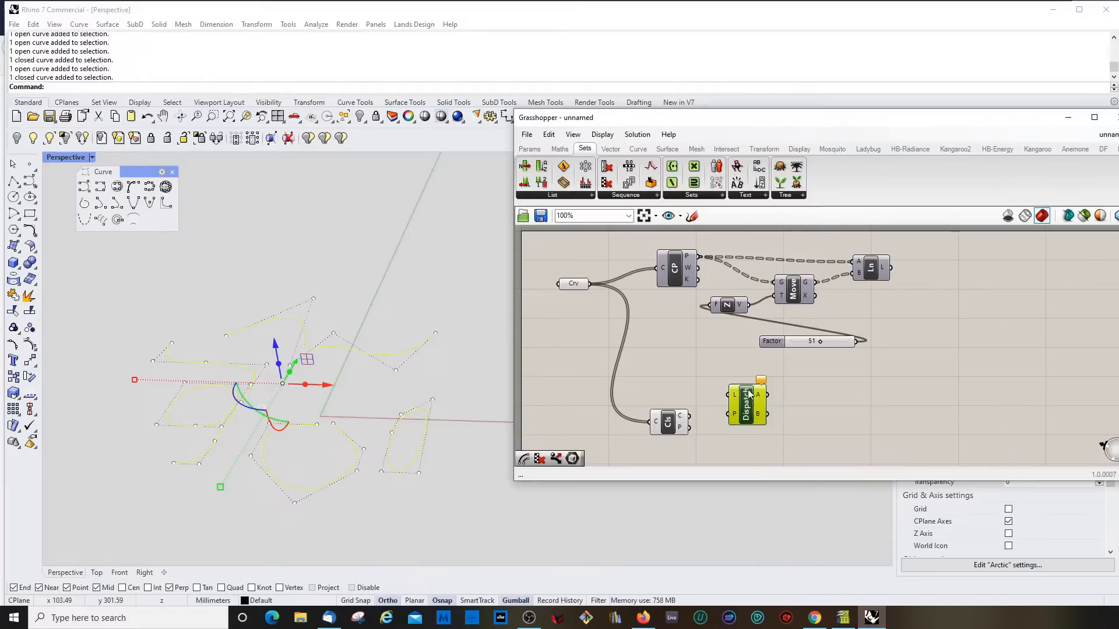
{"action": "mouse_move", "coordinate": [747, 412]}
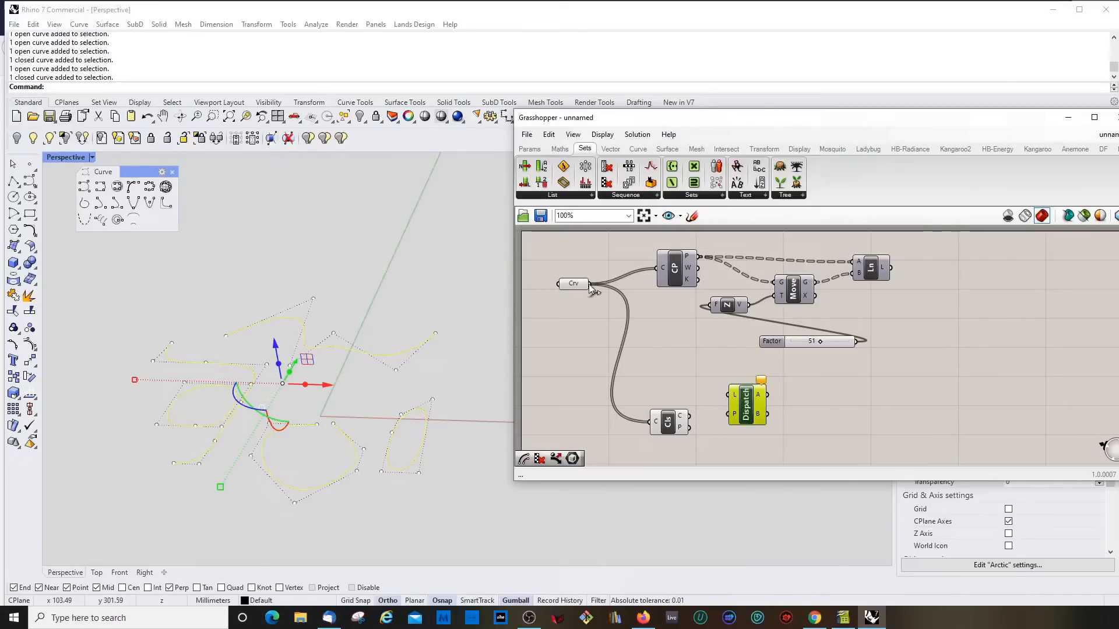
Wire the Curve parameter into Dispatch's list input and read the description of its pattern input
{"action": "left_click_drag", "start_coordinate": [590, 284], "coordinate": [745, 396]}
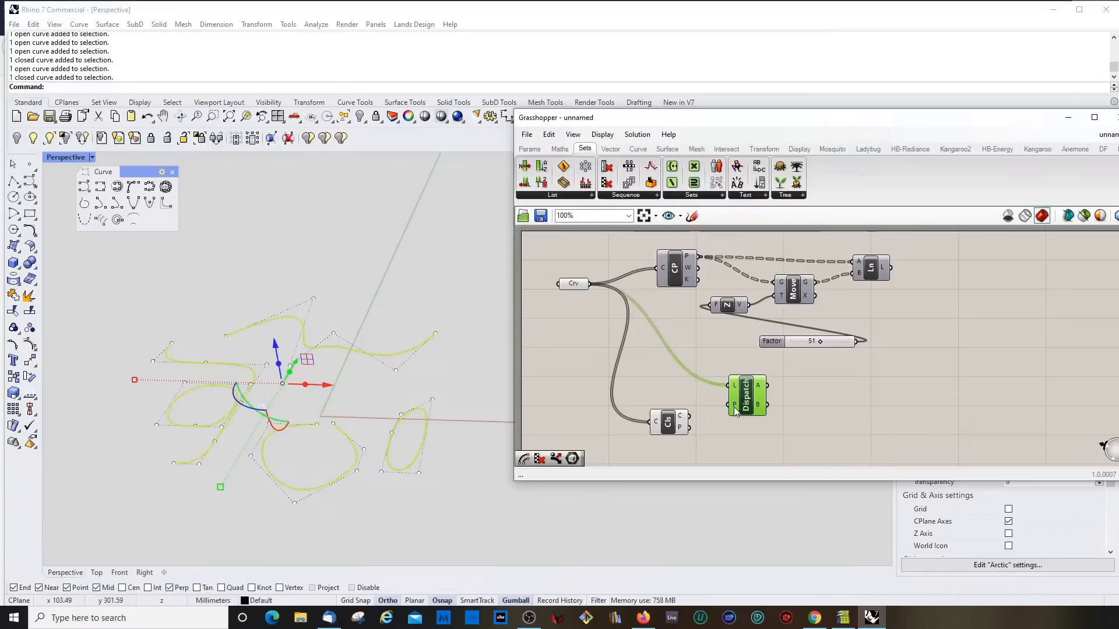
{"action": "mouse_move", "coordinate": [734, 406]}
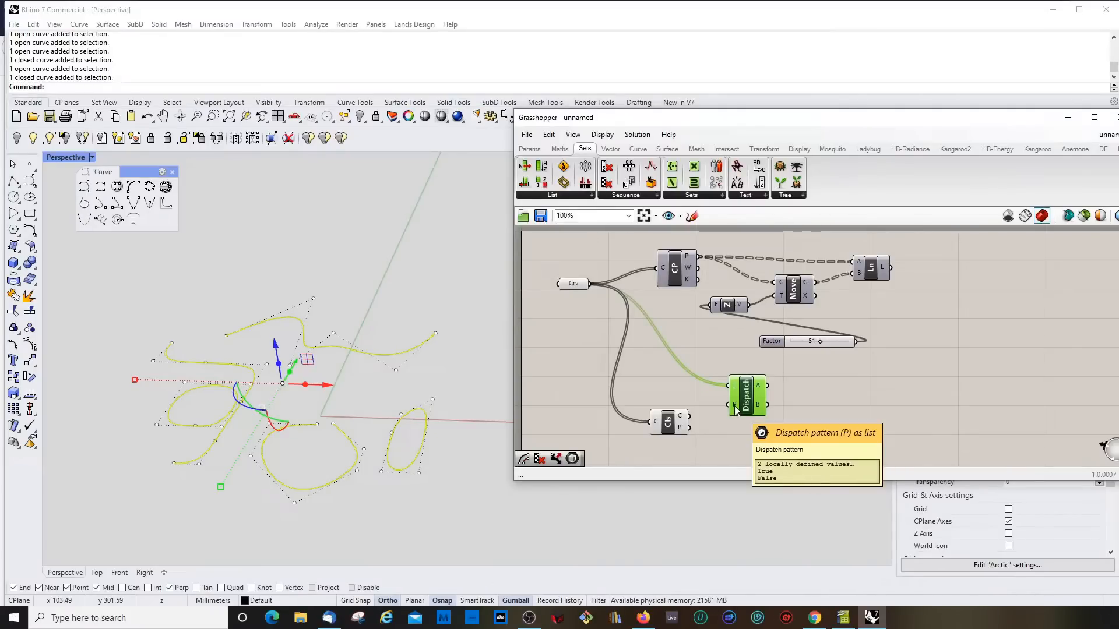
{"action": "left_click_drag", "start_coordinate": [734, 405], "coordinate": [738, 402]}
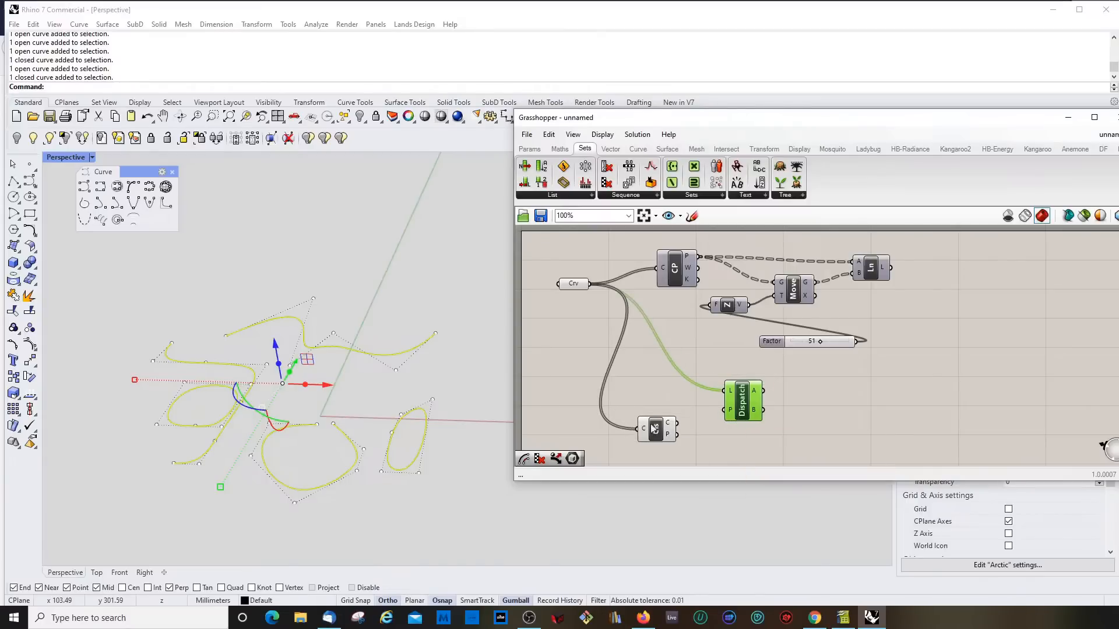
Wire the Closed component's C output into Dispatch's pattern input and inspect the resulting list B
{"action": "left_click", "coordinate": [661, 426]}
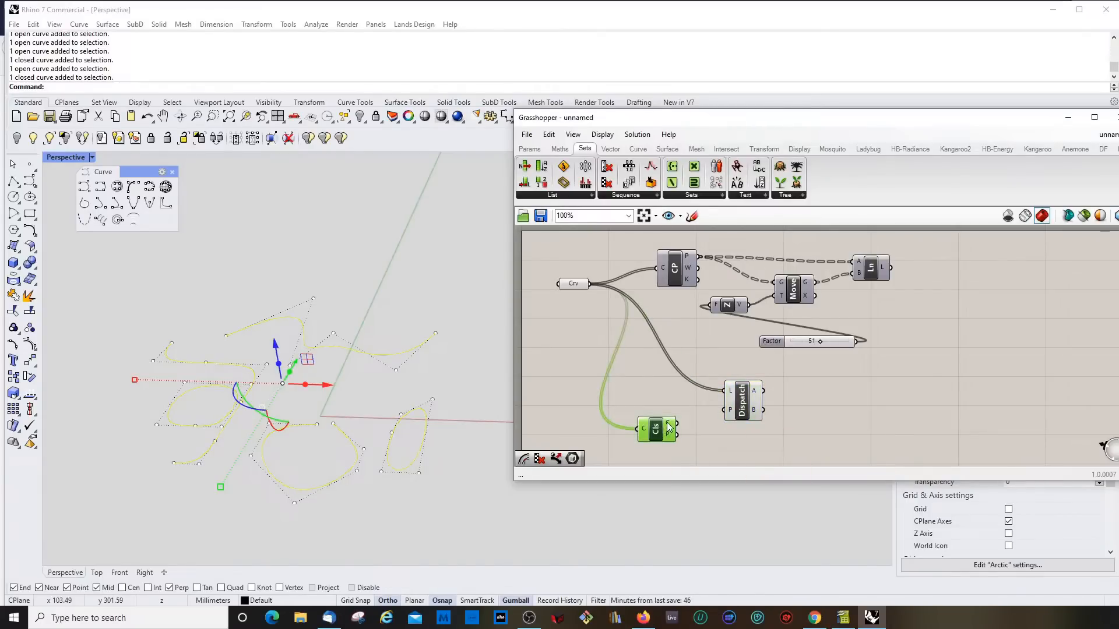
{"action": "mouse_move", "coordinate": [669, 427]}
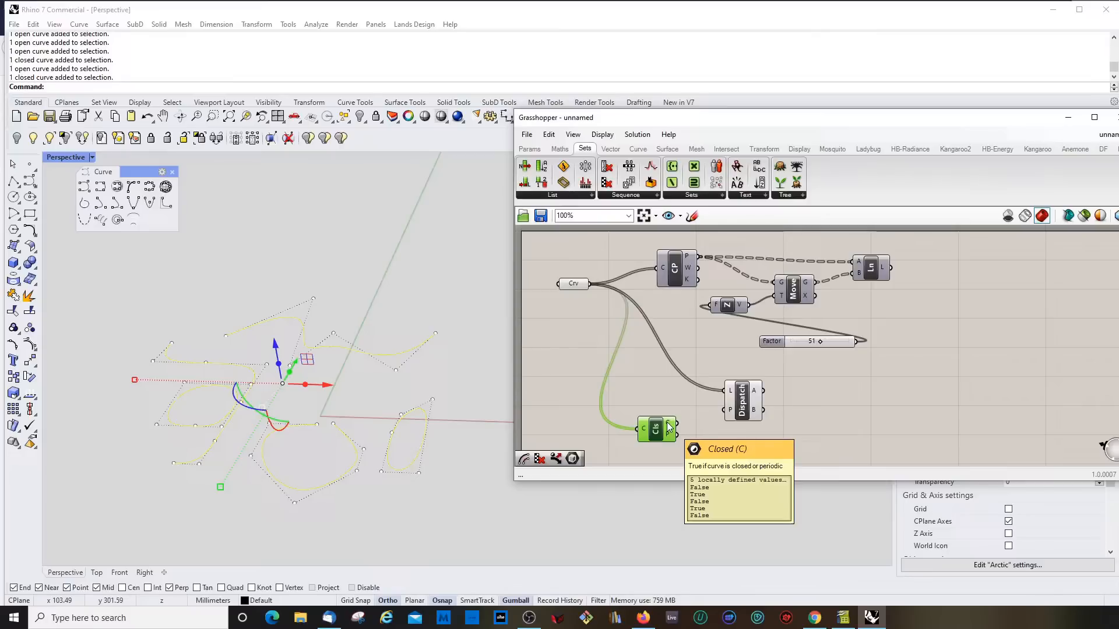
{"action": "left_click", "coordinate": [732, 412]}
{"action": "mouse_move", "coordinate": [732, 415]}
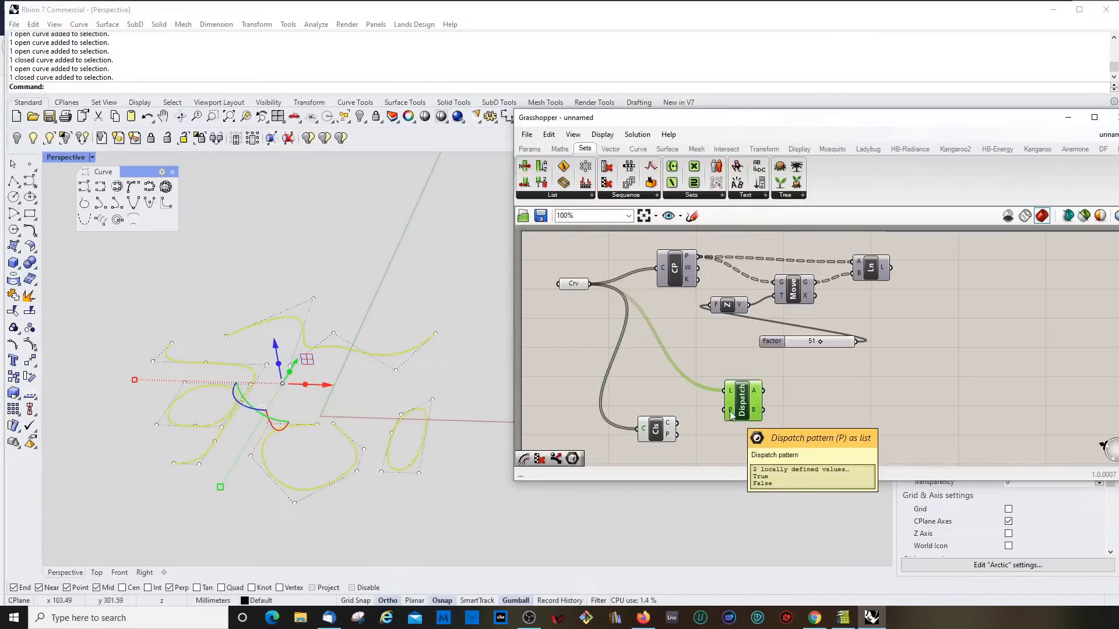
{"action": "left_click_drag", "start_coordinate": [730, 410], "coordinate": [677, 423]}
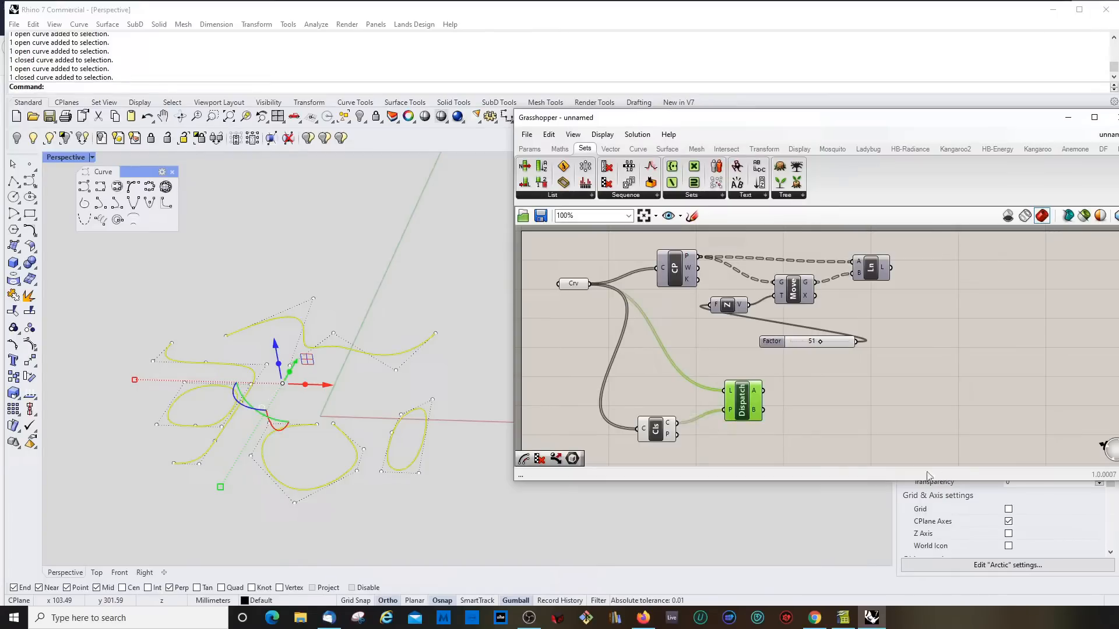
{"action": "left_click", "coordinate": [800, 426]}
{"action": "left_click", "coordinate": [753, 411]}
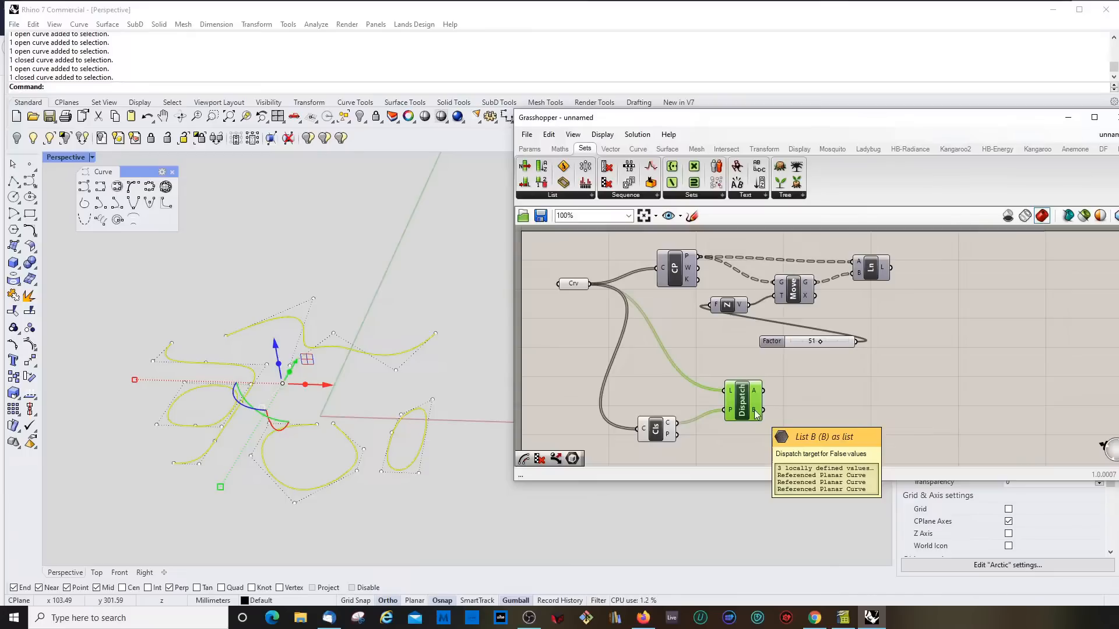
Nudge the Curve parameter down slightly and turn off the preview of the Closed and Dispatch components
{"action": "right_click", "coordinate": [574, 284]}
{"action": "left_click_drag", "start_coordinate": [575, 283], "coordinate": [575, 293]}
{"action": "left_click", "coordinate": [658, 430]}
{"action": "right_click", "coordinate": [658, 434]}
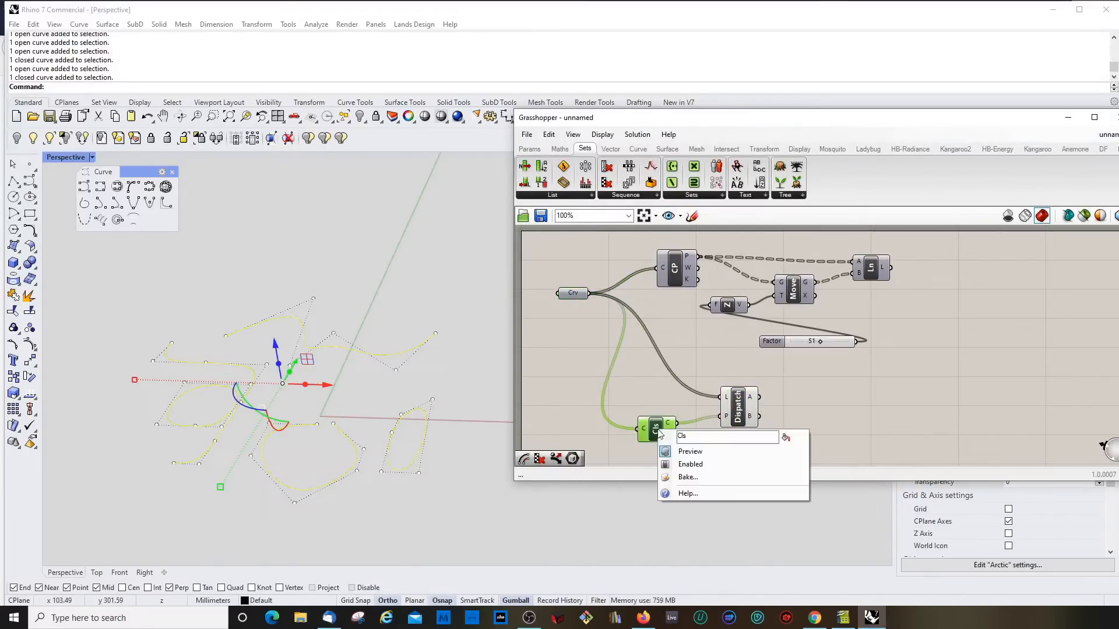
{"action": "left_click", "coordinate": [722, 452]}
{"action": "left_click", "coordinate": [740, 405]}
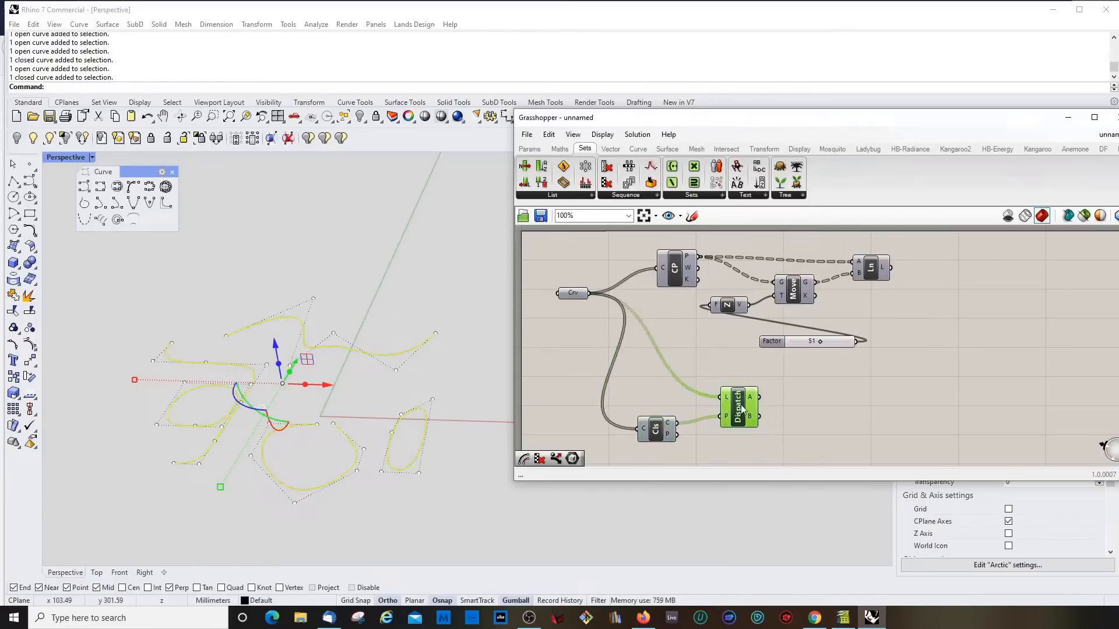
{"action": "right_click", "coordinate": [740, 404]}
{"action": "left_click", "coordinate": [779, 425]}
{"action": "left_click", "coordinate": [660, 327]}
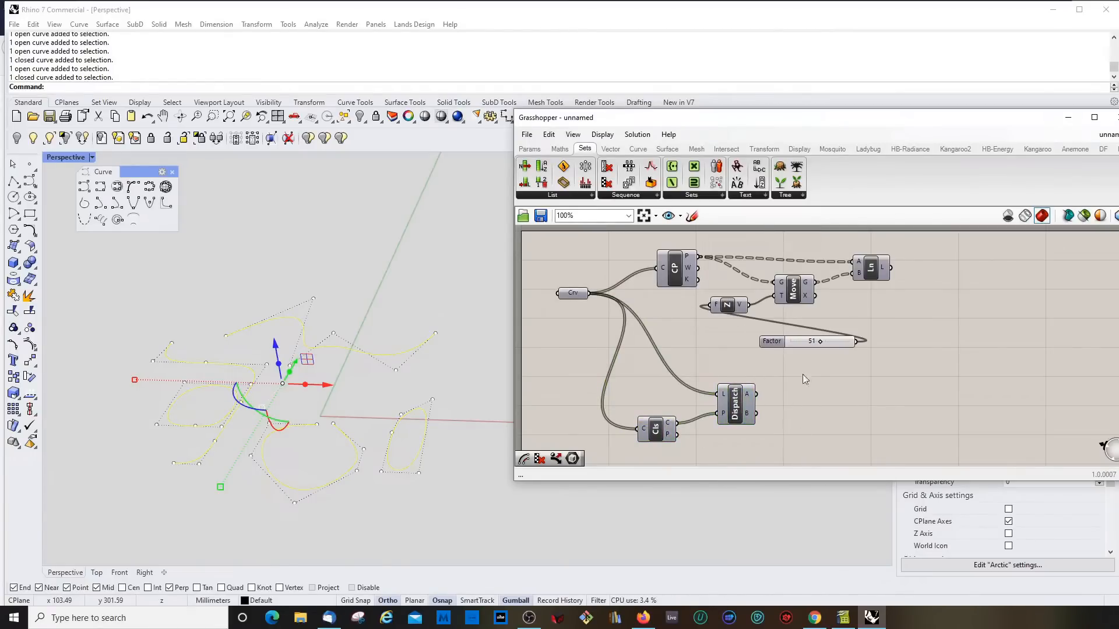
Move the Control Points to Line group away to make room, and rearrange the Dispatch, Curve and Closed components compactly
{"action": "left_click_drag", "start_coordinate": [654, 257], "coordinate": [991, 390]}
{"action": "left_click_drag", "start_coordinate": [685, 273], "coordinate": [812, 279]}
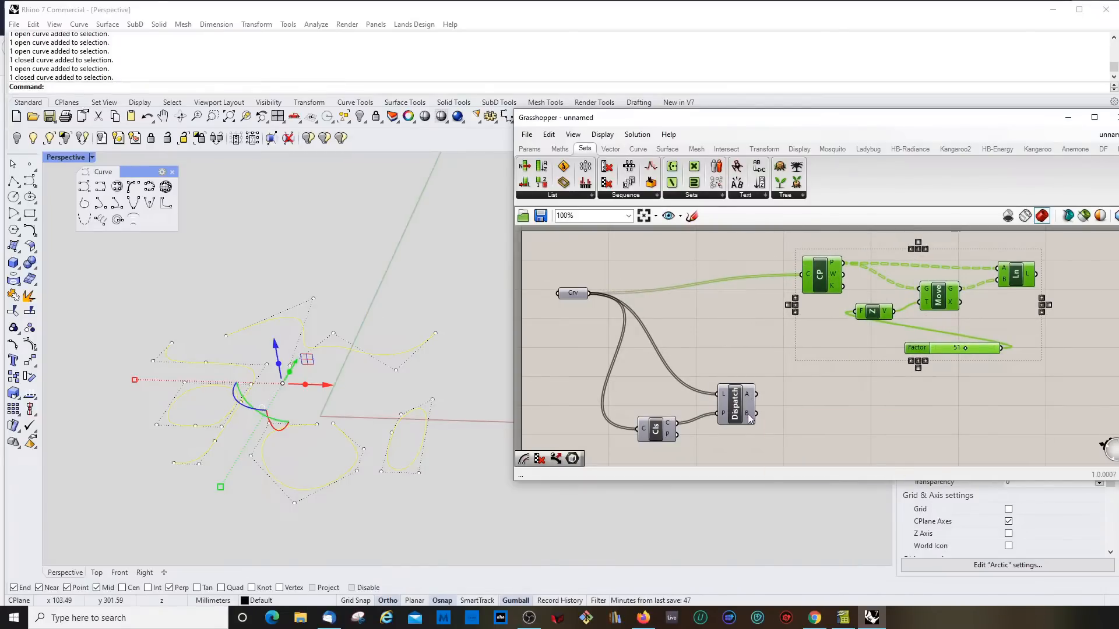
{"action": "left_click_drag", "start_coordinate": [747, 413], "coordinate": [727, 365]}
{"action": "left_click", "coordinate": [585, 300]}
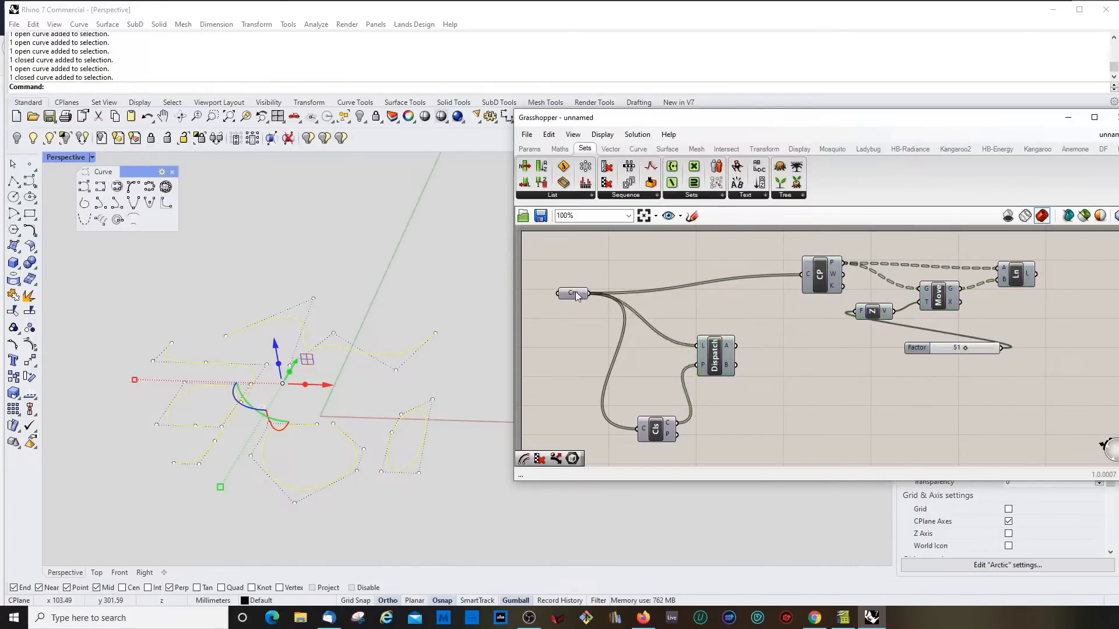
{"action": "left_click_drag", "start_coordinate": [585, 300], "coordinate": [573, 302]}
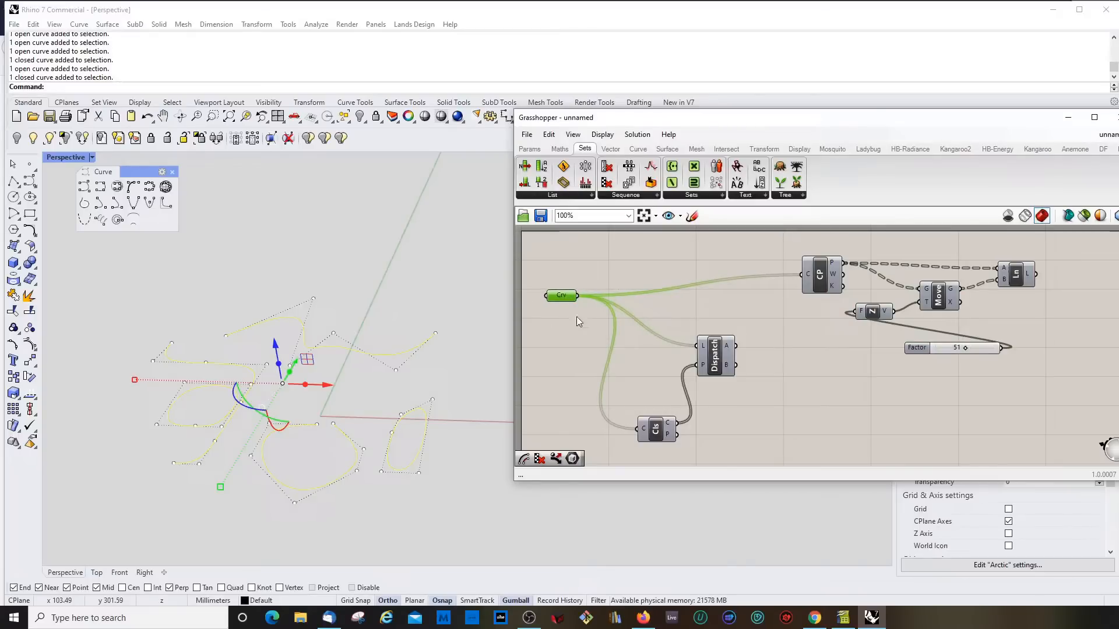
{"action": "left_click_drag", "start_coordinate": [661, 439], "coordinate": [638, 413]}
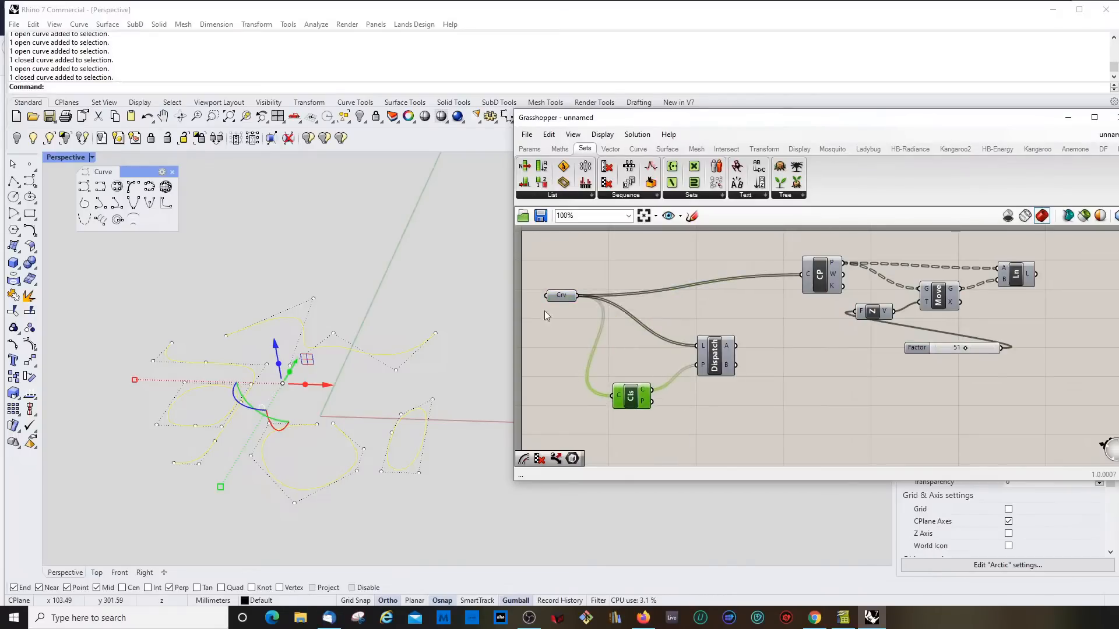
Wire Dispatch's list A into the Control Points curve input and place the Factor slider below the Unit Z component
{"action": "left_click", "coordinate": [729, 349]}
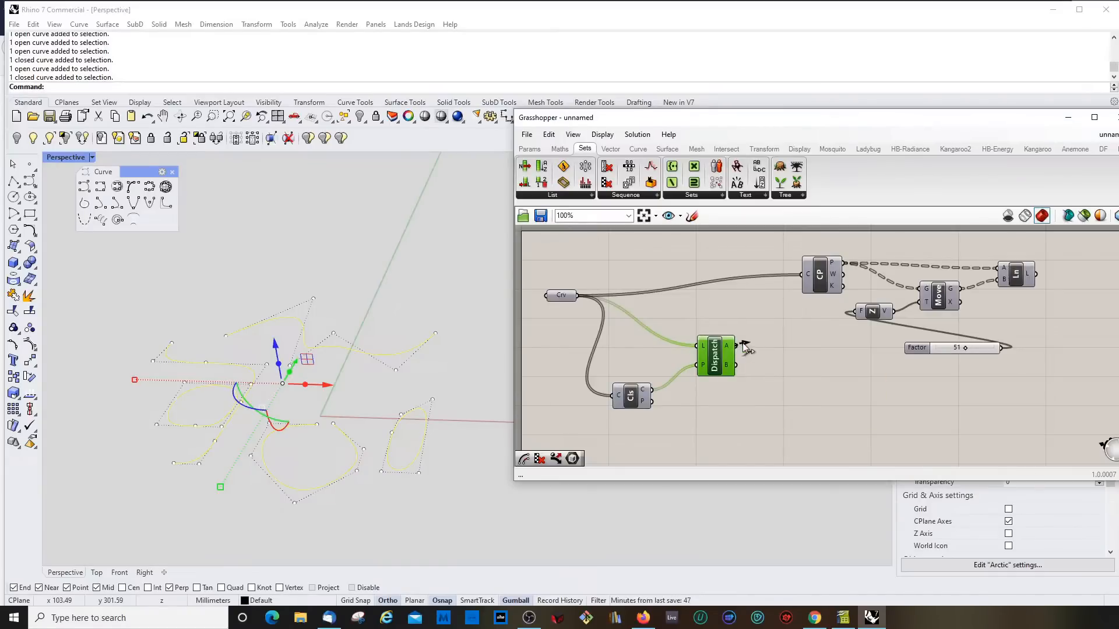
{"action": "left_click_drag", "start_coordinate": [744, 345], "coordinate": [809, 275]}
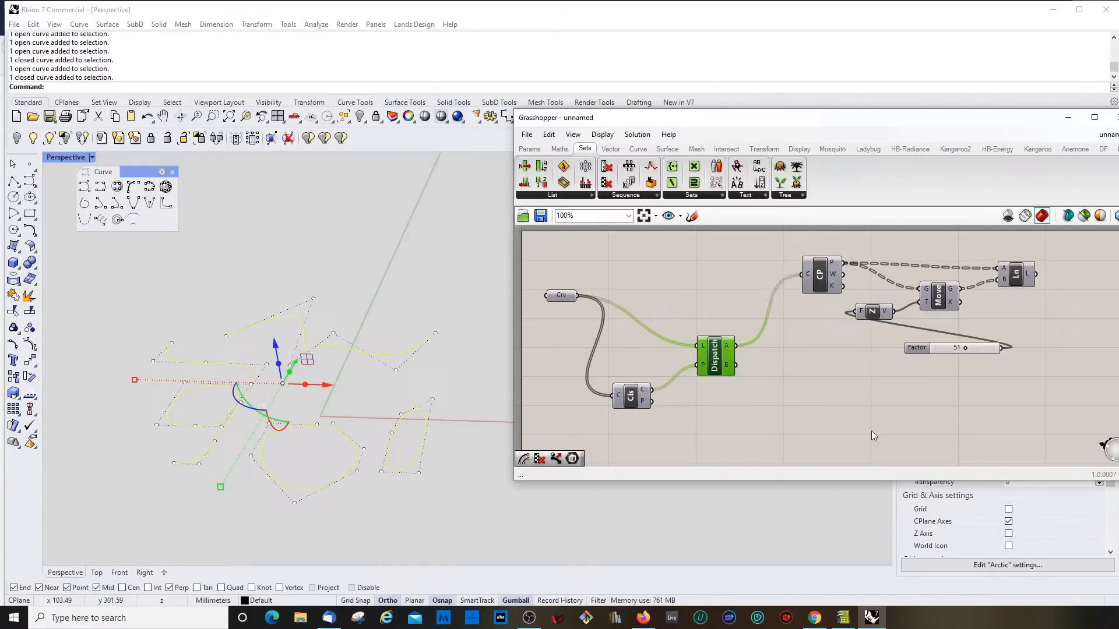
{"action": "left_click", "coordinate": [841, 398]}
{"action": "left_click", "coordinate": [820, 274]}
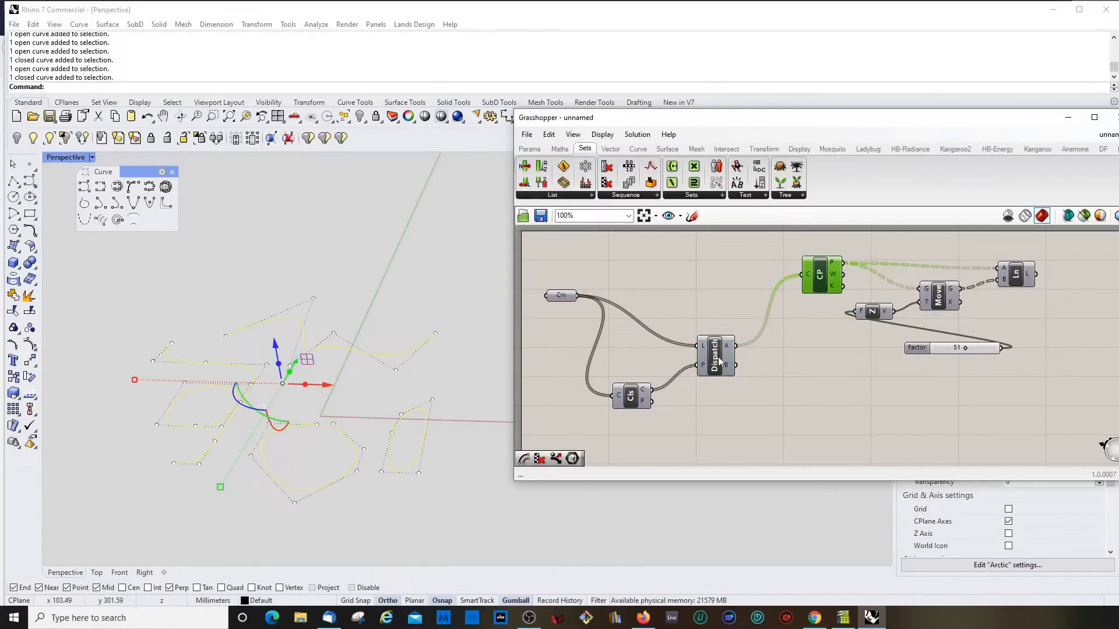
{"action": "left_click", "coordinate": [717, 356]}
{"action": "left_click", "coordinate": [821, 289]}
{"action": "left_click_drag", "start_coordinate": [925, 339], "coordinate": [861, 361]}
{"action": "left_click_drag", "start_coordinate": [925, 348], "coordinate": [848, 362]}
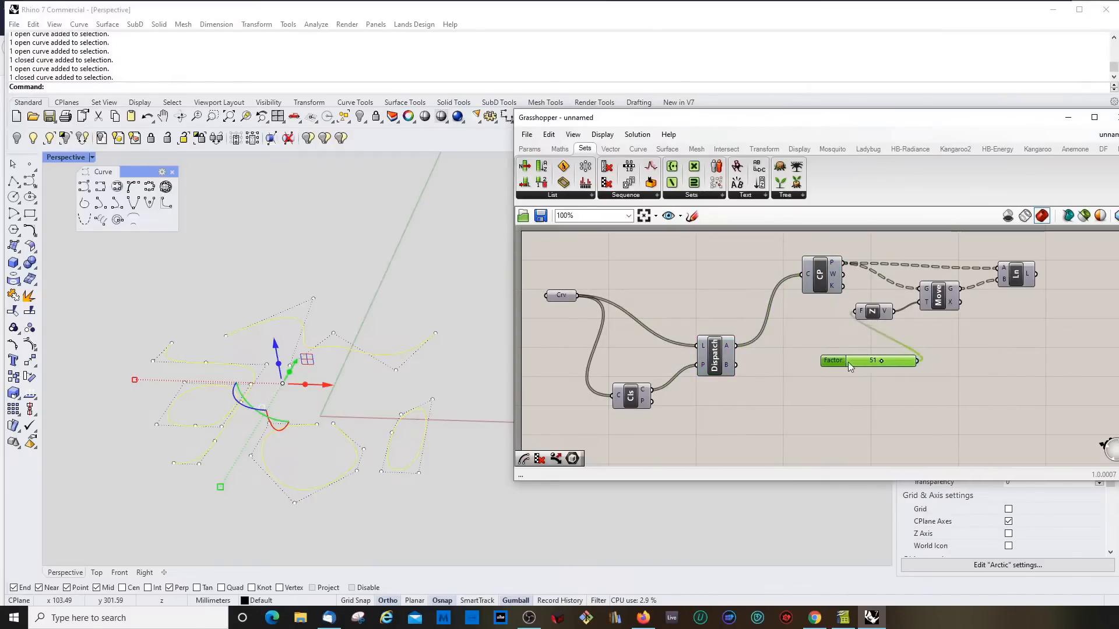
Turn on the Line component's preview to view the vertical lines on the closed curves
{"action": "left_click", "coordinate": [1016, 274]}
{"action": "right_click", "coordinate": [1017, 273]}
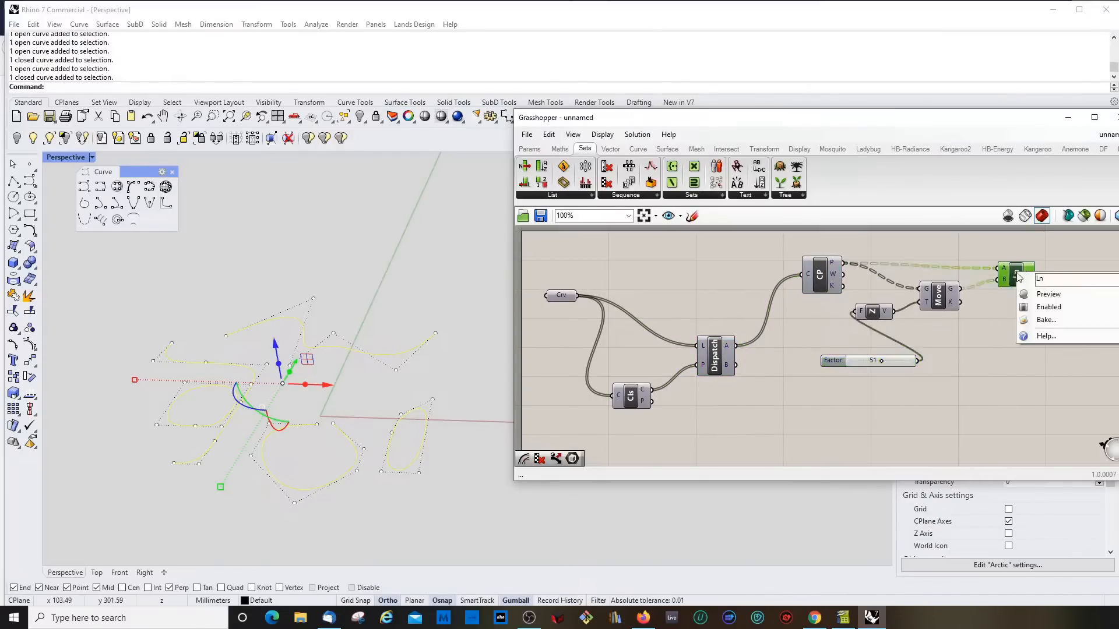
{"action": "left_click", "coordinate": [1048, 296]}
{"action": "right_click_drag", "start_coordinate": [460, 373], "coordinate": [447, 355]}
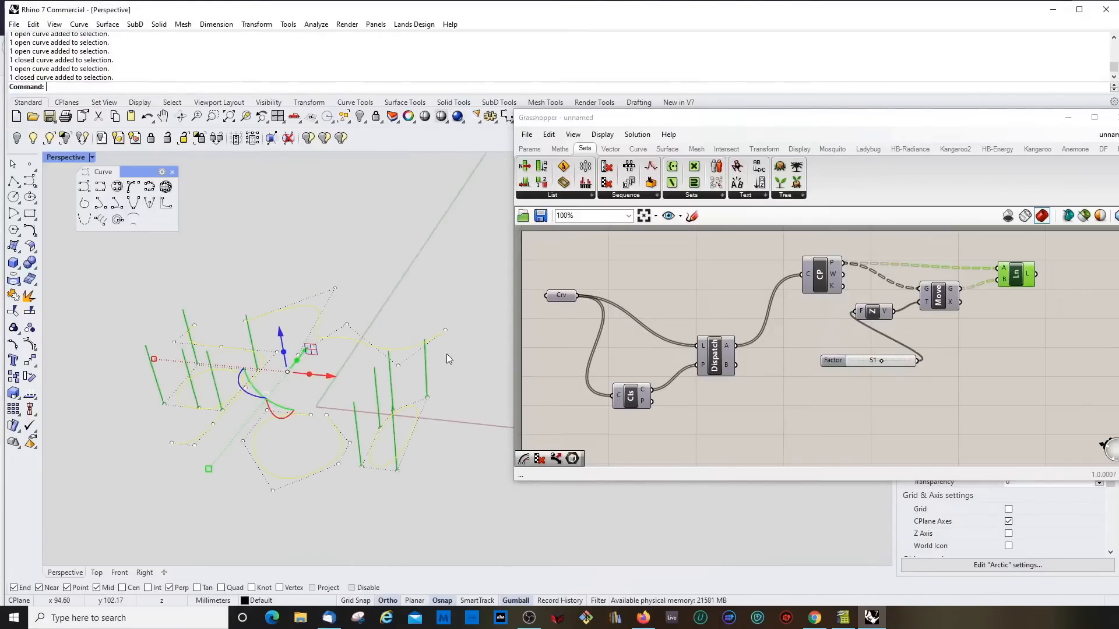
Feed Dispatch's list B into Control Points instead, set the Factor slider to 49 and view the open curves' lines
{"action": "left_click_drag", "start_coordinate": [718, 348], "coordinate": [803, 274]}
{"action": "left_click", "coordinate": [750, 388]}
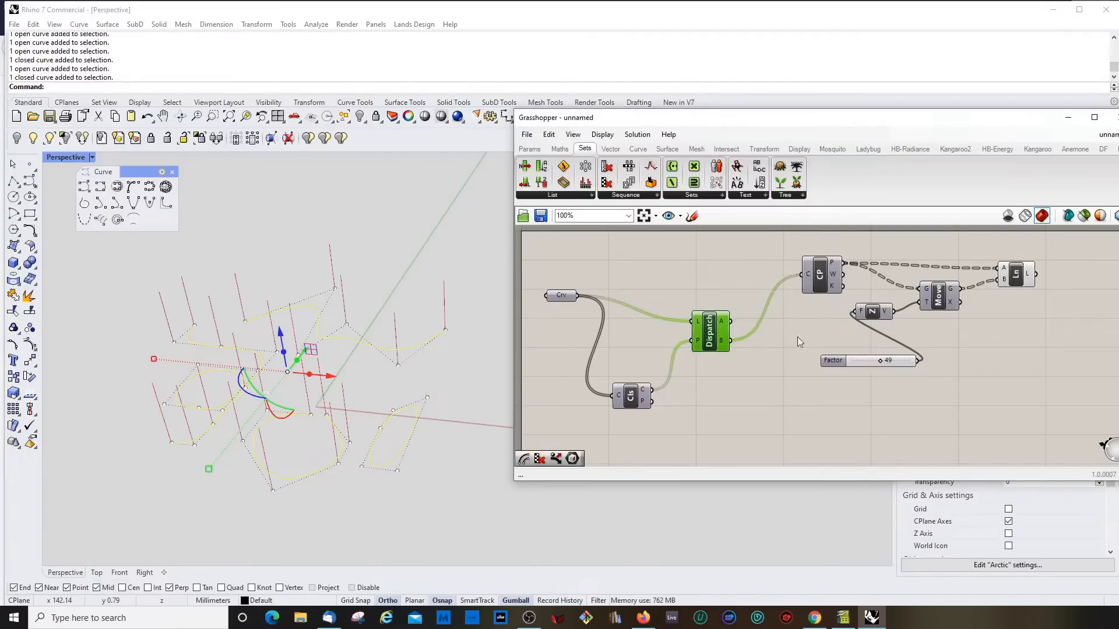
{"action": "right_click_drag", "start_coordinate": [308, 446], "coordinate": [320, 513]}
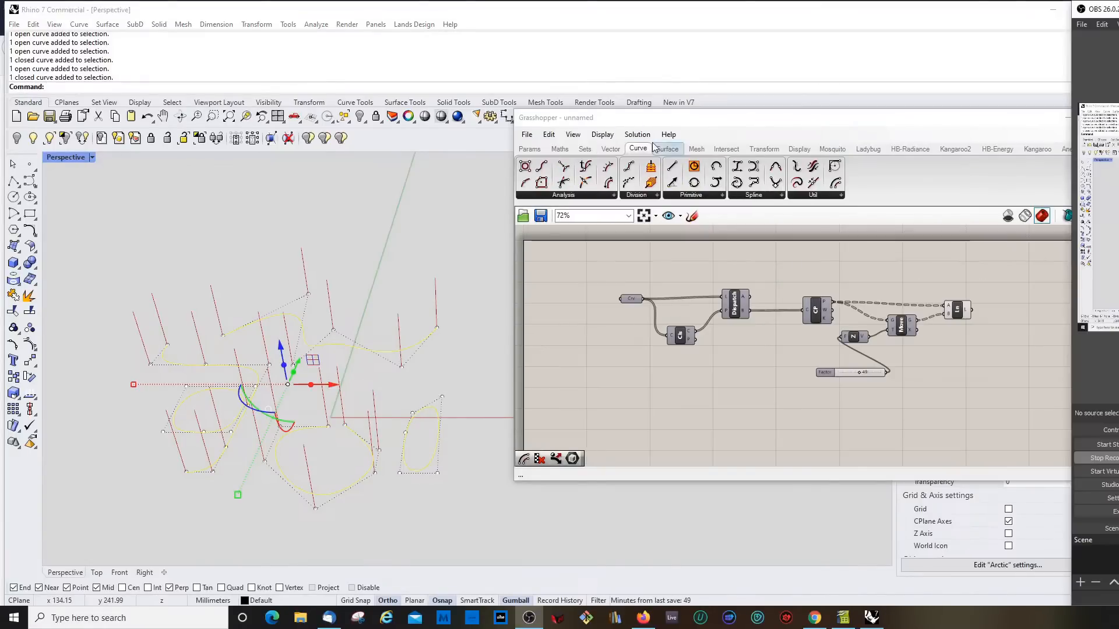
Add an Evaluate Curve component from the curve analysis tools, below the Closed component
{"action": "left_click", "coordinate": [613, 195]}
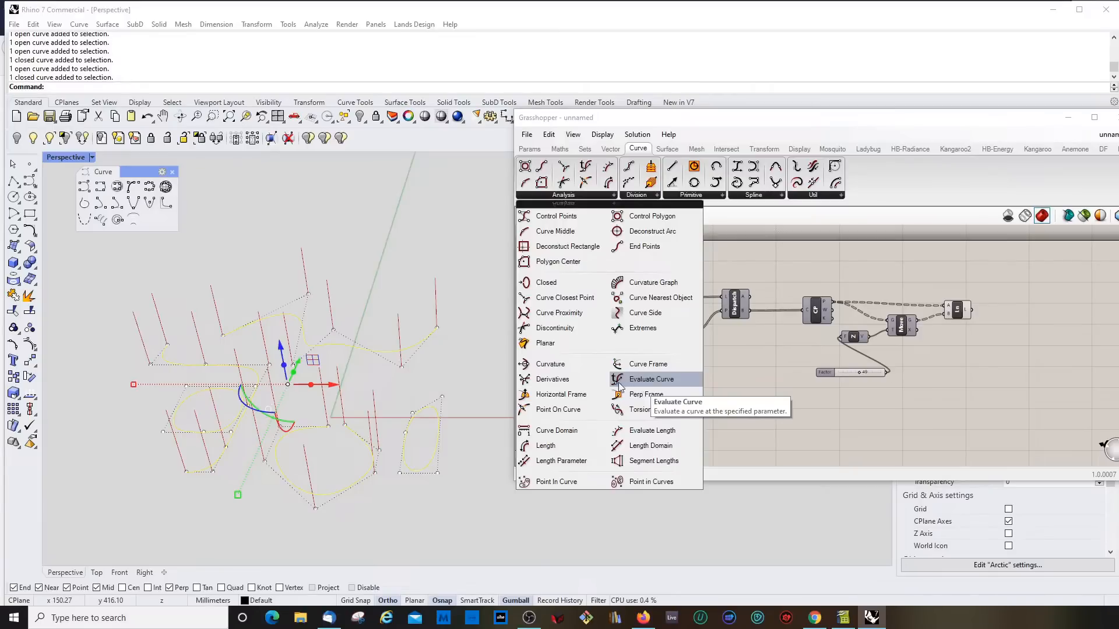
{"action": "left_click", "coordinate": [652, 380]}
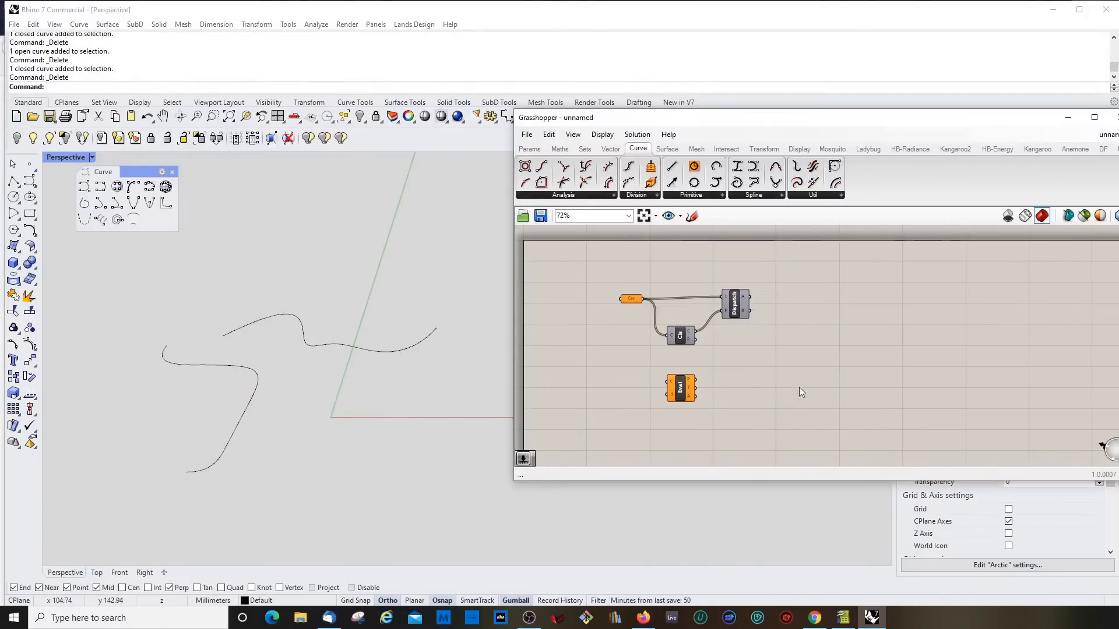
Reference only the long wavy open curve in the Curve parameter and delete the other remaining curve from the Rhino model
{"action": "scroll", "coordinate": [739, 366], "scroll_direction": "up", "scroll_amount": 2}
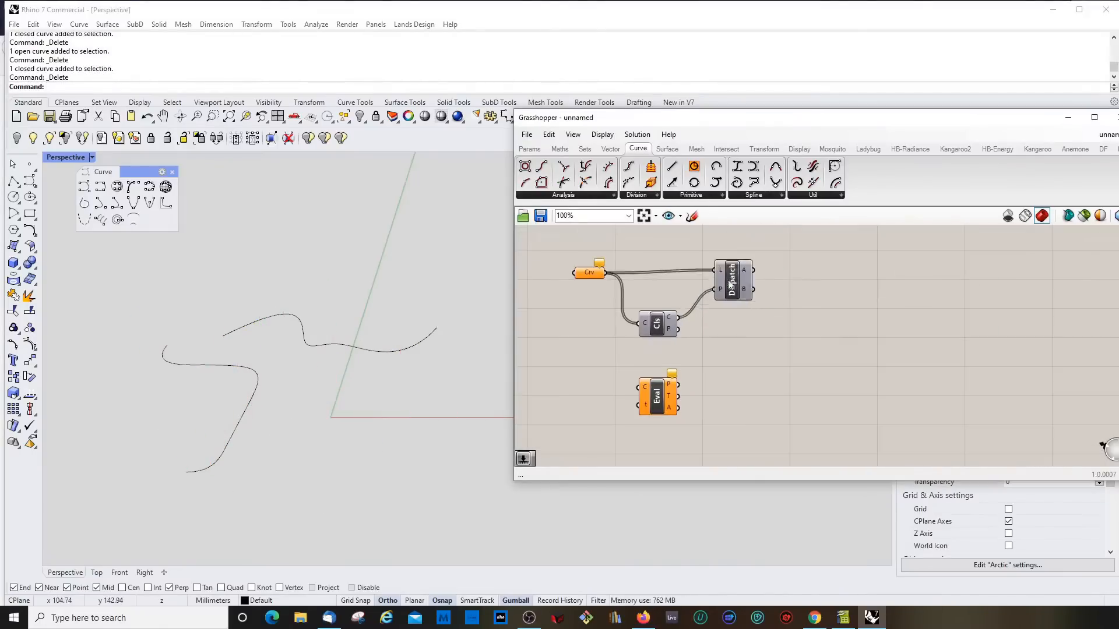
{"action": "right_click", "coordinate": [589, 272]}
{"action": "left_click", "coordinate": [650, 449]}
{"action": "left_click", "coordinate": [232, 365]}
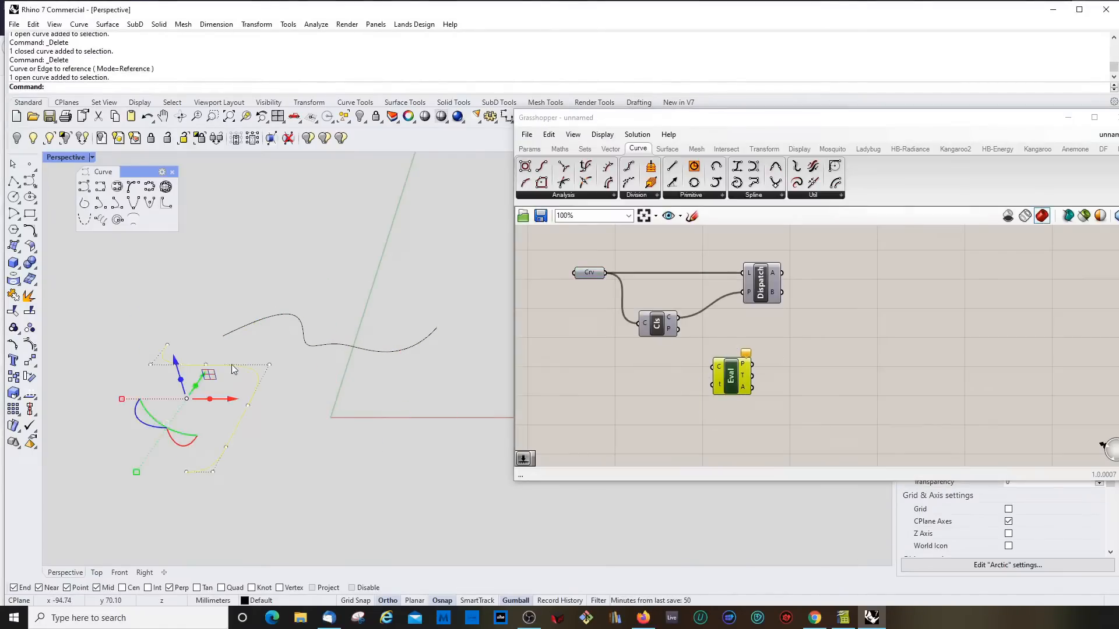
{"action": "key", "text": "Delete"}
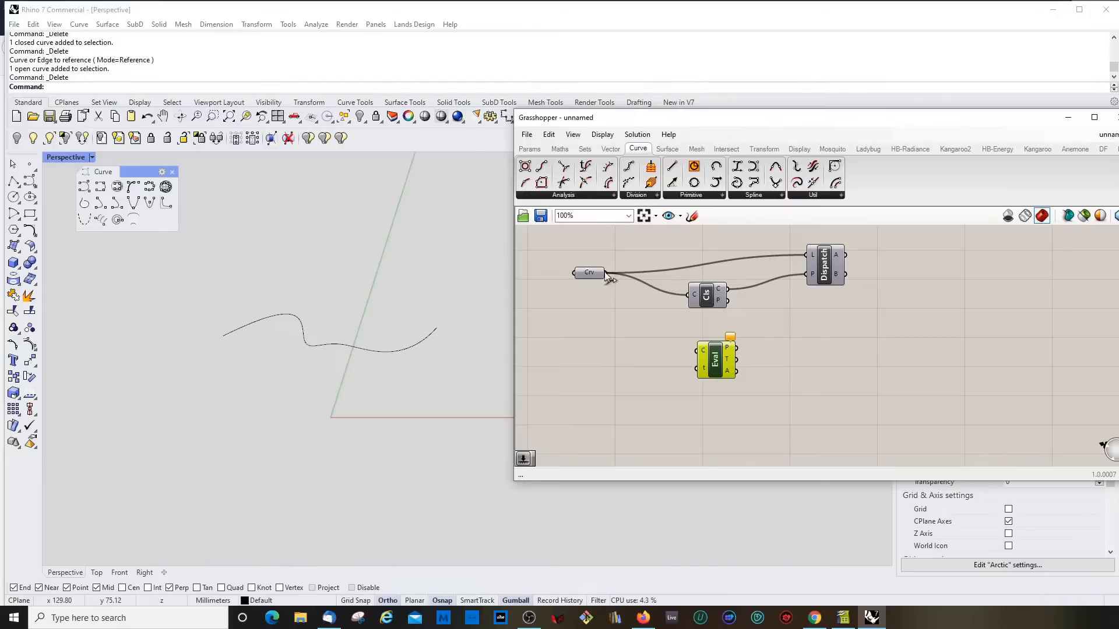
Wire the Curve parameter into Evaluate Curve's curve input, shift the component slightly and show the Params components
{"action": "left_click_drag", "start_coordinate": [605, 272], "coordinate": [699, 350]}
{"action": "mouse_move", "coordinate": [715, 364]}
{"action": "left_mouse_down"}
{"action": "mouse_move", "coordinate": [742, 367]}
{"action": "mouse_move", "coordinate": [737, 377]}
{"action": "mouse_move", "coordinate": [746, 362]}
{"action": "mouse_move", "coordinate": [730, 367]}
{"action": "left_mouse_up"}
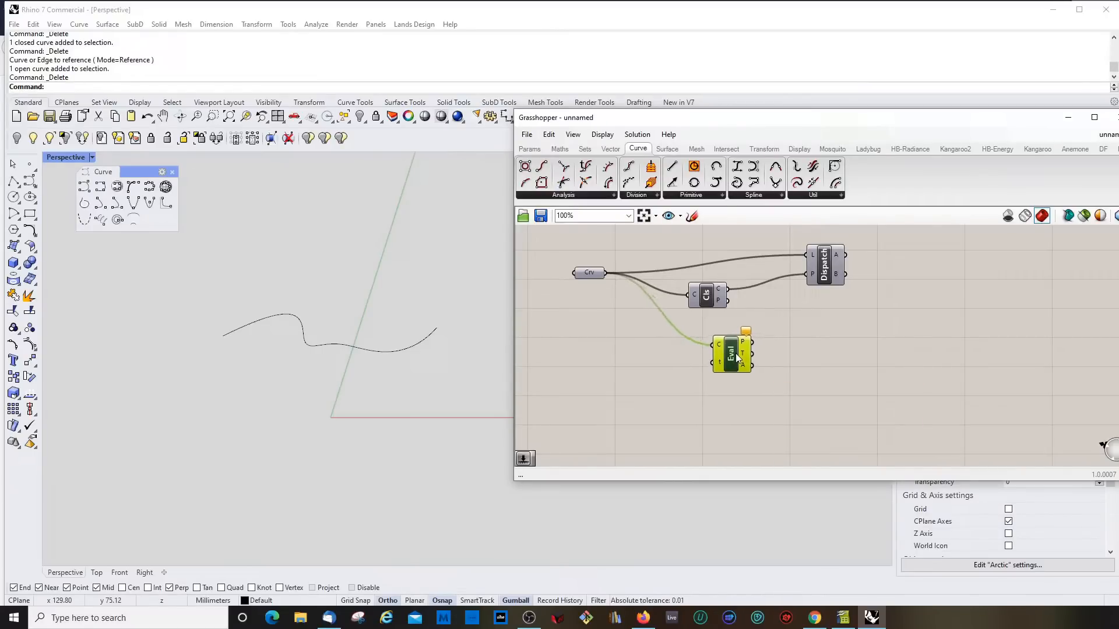
{"action": "left_click", "coordinate": [530, 149]}
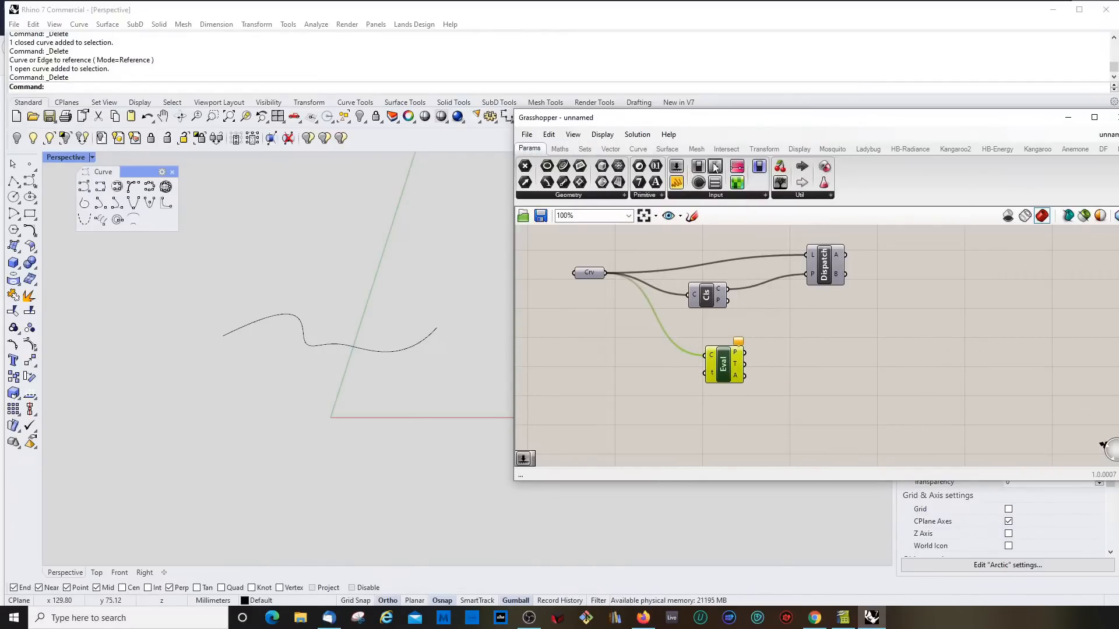
Add a number slider below the Curve parameter, wire it into Evaluate Curve's t input and set it to 1.000
{"action": "left_click_drag", "start_coordinate": [676, 169], "coordinate": [605, 413]}
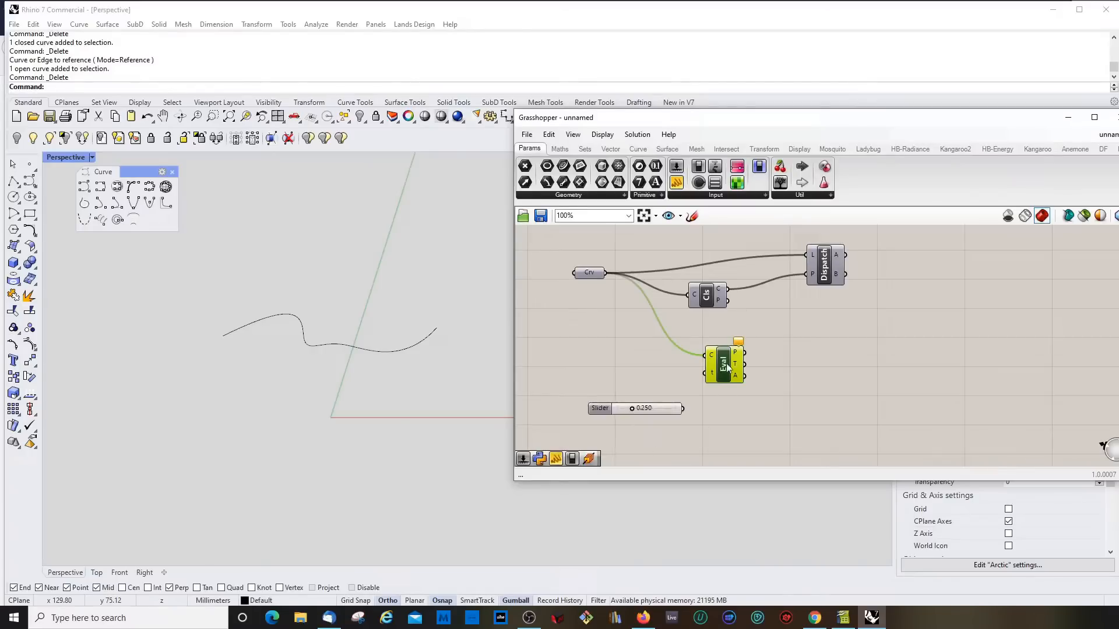
{"action": "left_click_drag", "start_coordinate": [683, 409], "coordinate": [773, 377]}
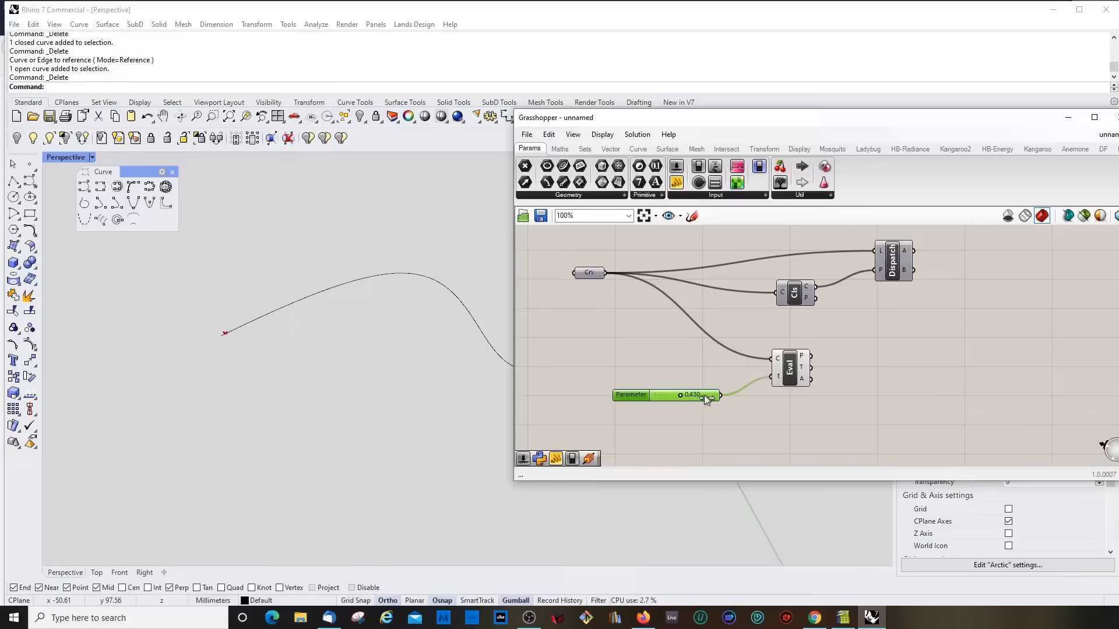
{"action": "left_click_drag", "start_coordinate": [735, 398], "coordinate": [711, 391]}
{"action": "scroll", "coordinate": [269, 338], "scroll_direction": "up", "scroll_amount": 1}
{"action": "scroll", "coordinate": [236, 325], "scroll_direction": "up", "scroll_amount": 5}
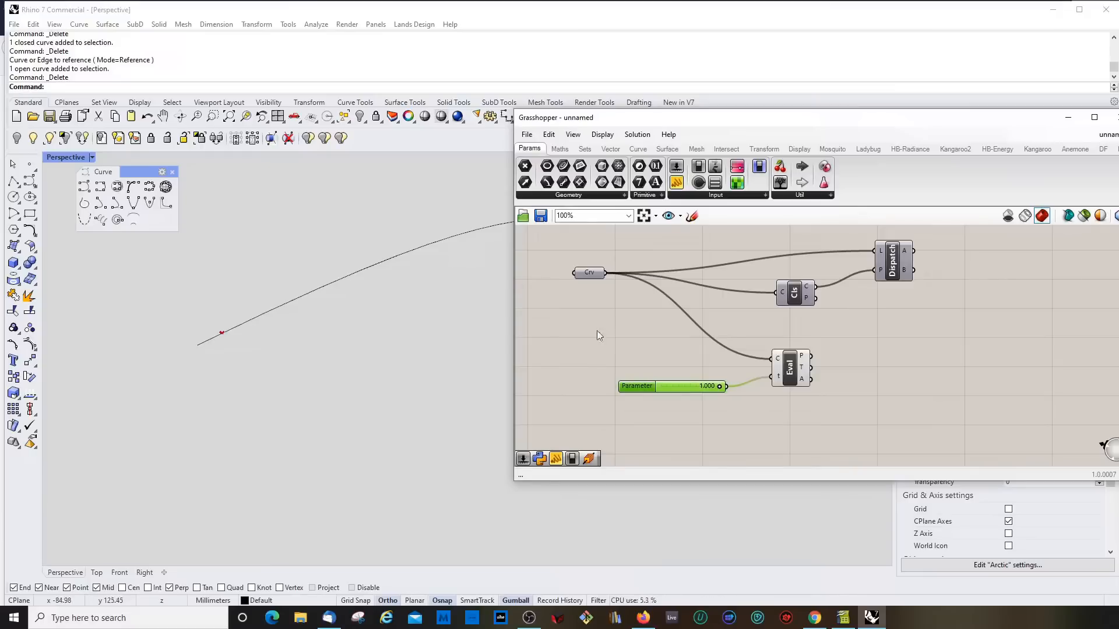
{"action": "key", "text": "ctrl+z"}
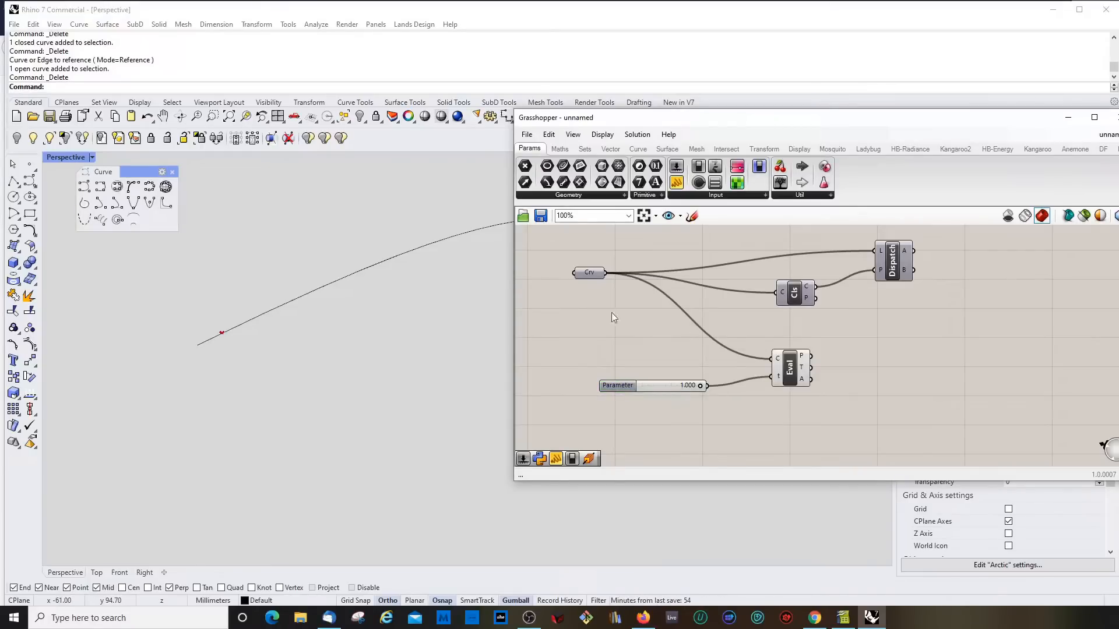
Reposition Evaluate Curve to the side of the Parameter slider and move the Grasshopper window clear of the evaluated point
{"action": "left_click", "coordinate": [790, 373]}
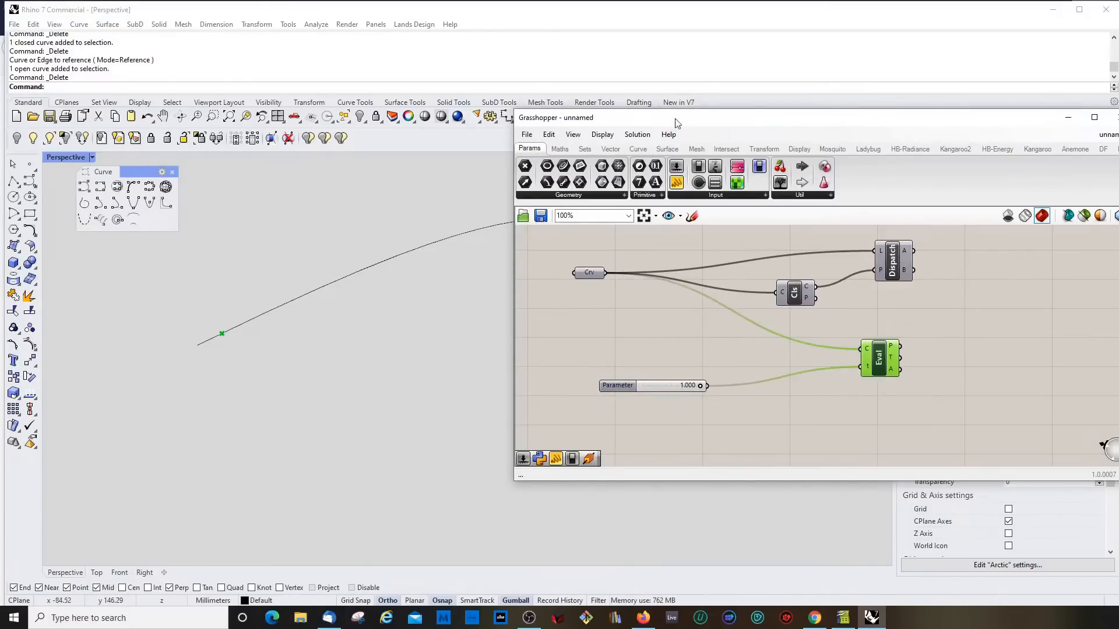
{"action": "left_click_drag", "start_coordinate": [676, 119], "coordinate": [582, 168]}
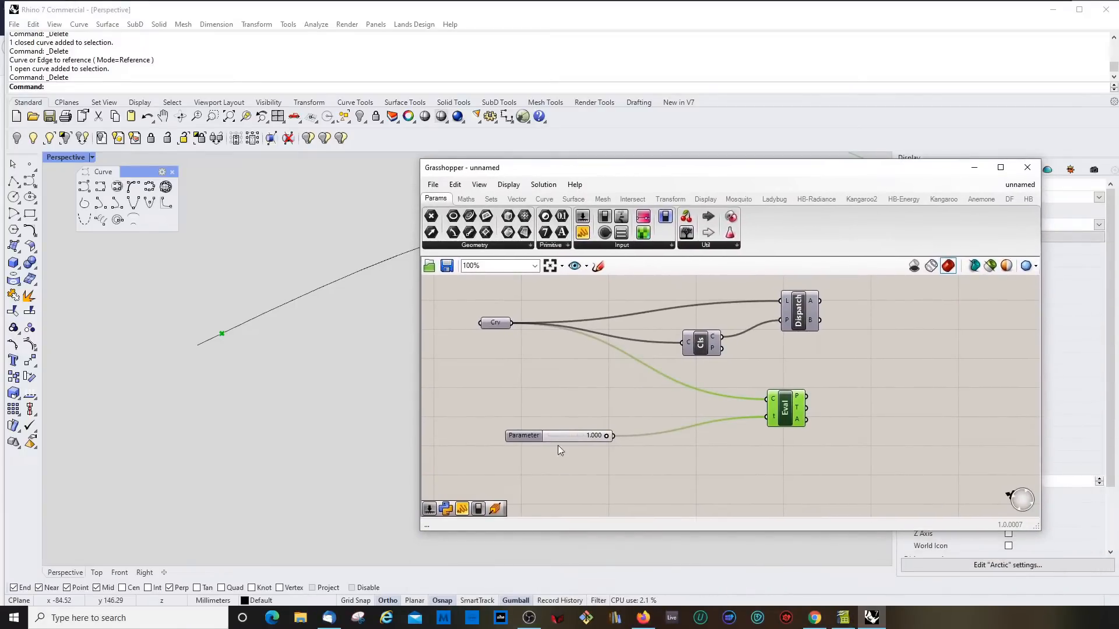
{"action": "left_click_drag", "start_coordinate": [796, 398], "coordinate": [794, 405]}
{"action": "mouse_move", "coordinate": [796, 404]}
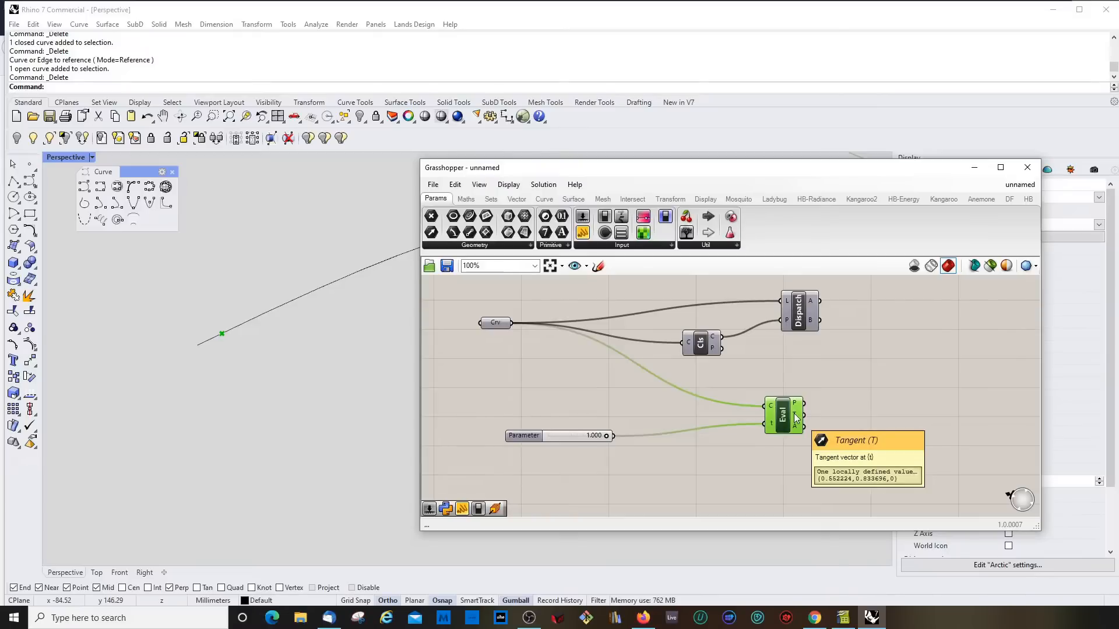
{"action": "left_click_drag", "start_coordinate": [784, 415], "coordinate": [783, 401]}
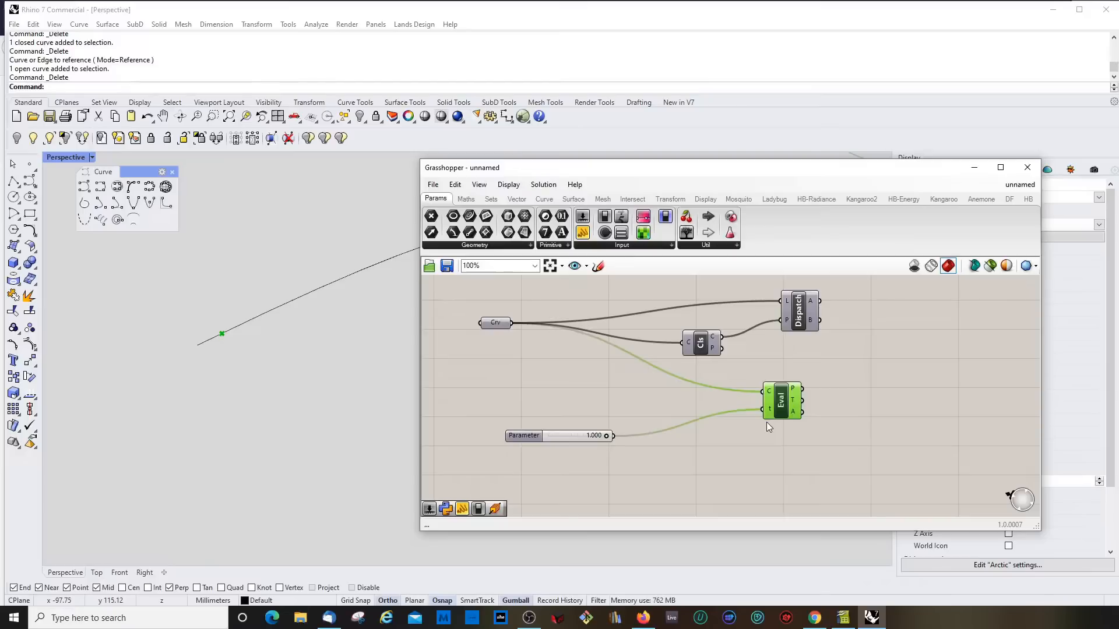
{"action": "left_click_drag", "start_coordinate": [783, 414], "coordinate": [760, 413]}
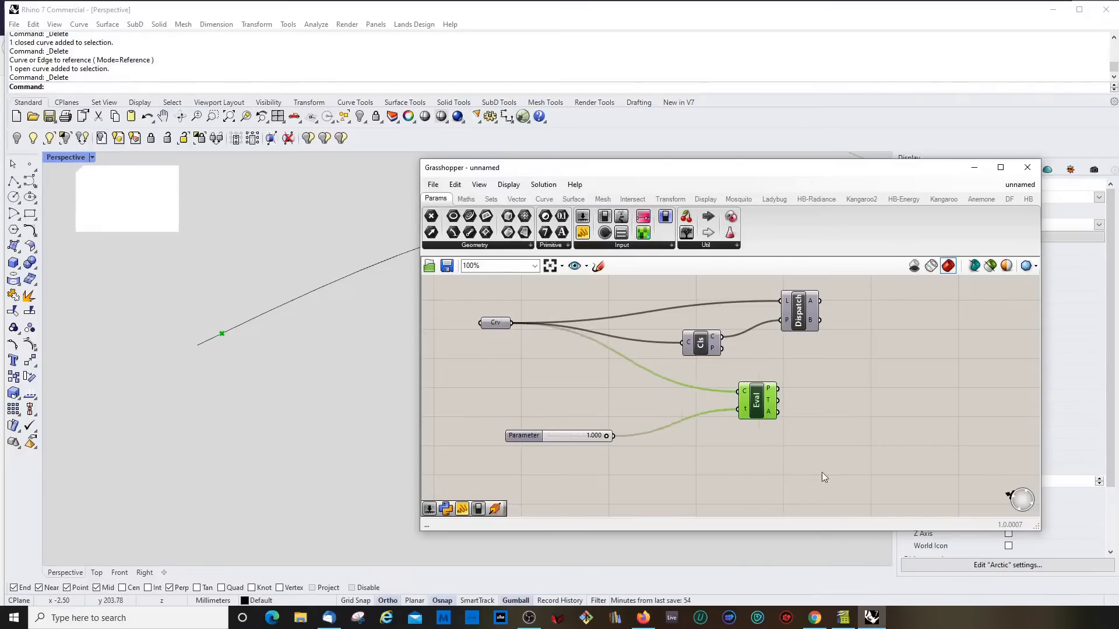
{"action": "left_click", "coordinate": [822, 472]}
{"action": "left_click_drag", "start_coordinate": [646, 173], "coordinate": [637, 213]}
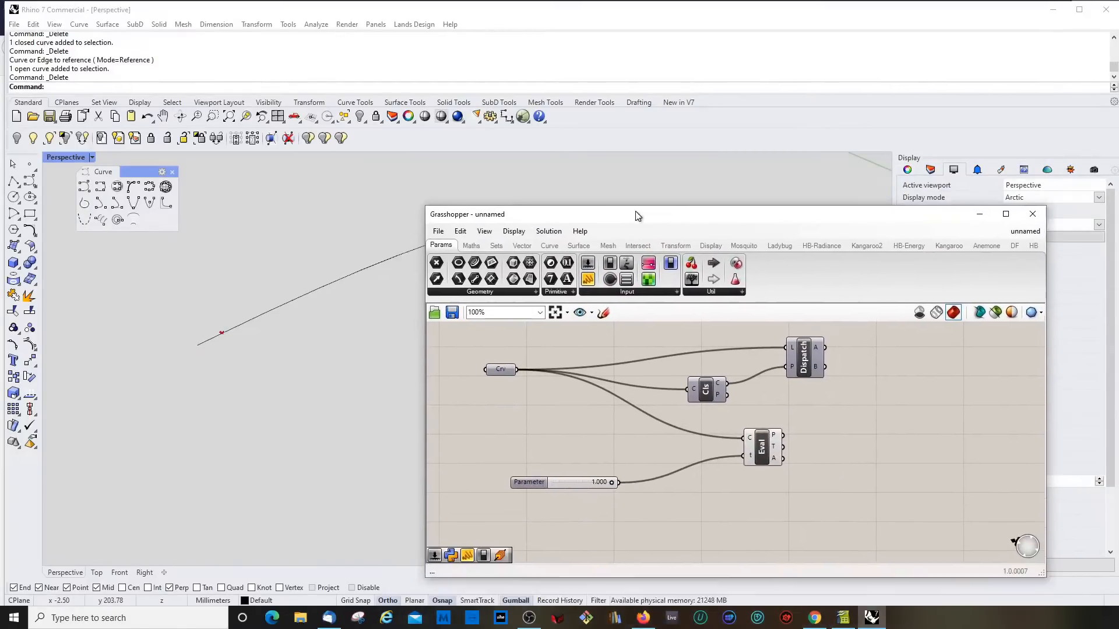
Set the Parameter slider's maximum to 1000 and its rounding to integer numbers
{"action": "double_click", "coordinate": [533, 484]}
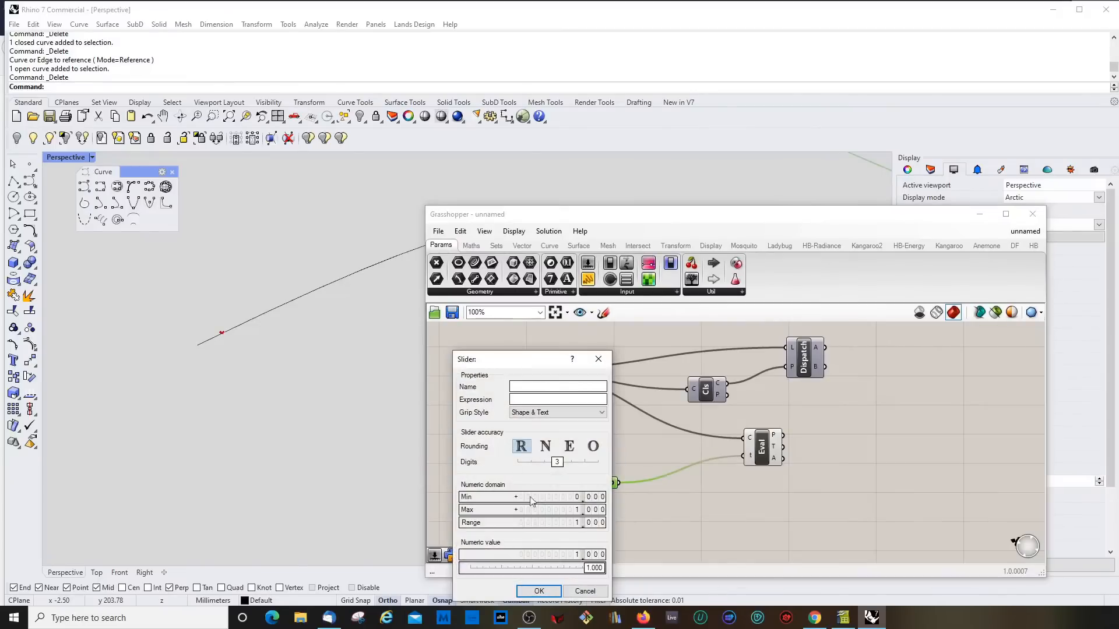
{"action": "double_click", "coordinate": [554, 509]}
{"action": "type", "text": "1"}
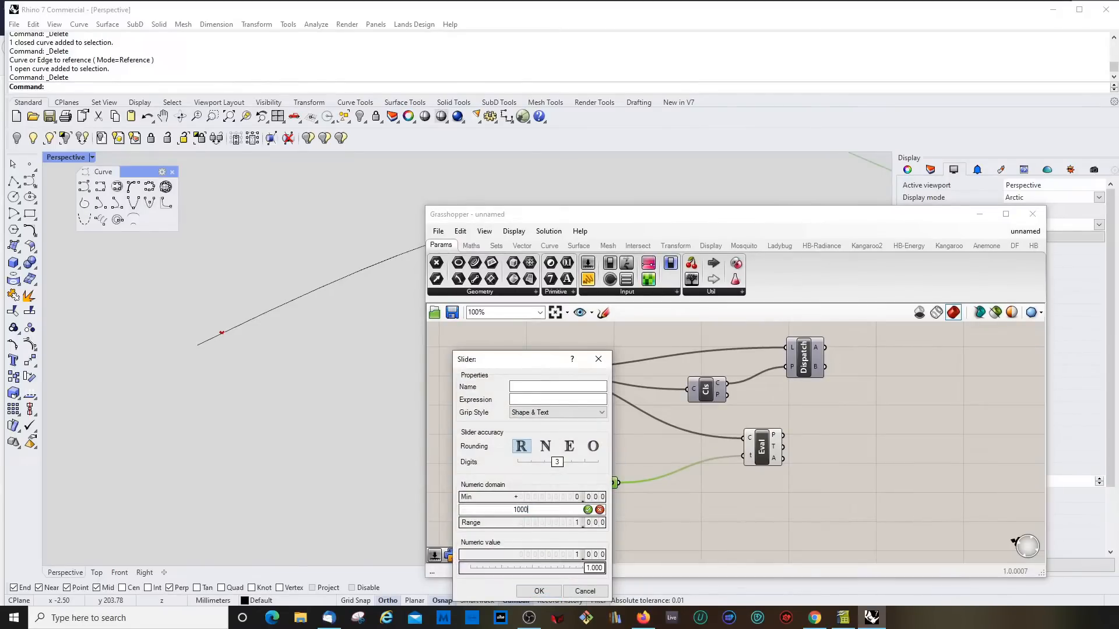
{"action": "type", "text": "000"}
{"action": "left_click", "coordinate": [546, 446]}
{"action": "left_click", "coordinate": [539, 591]}
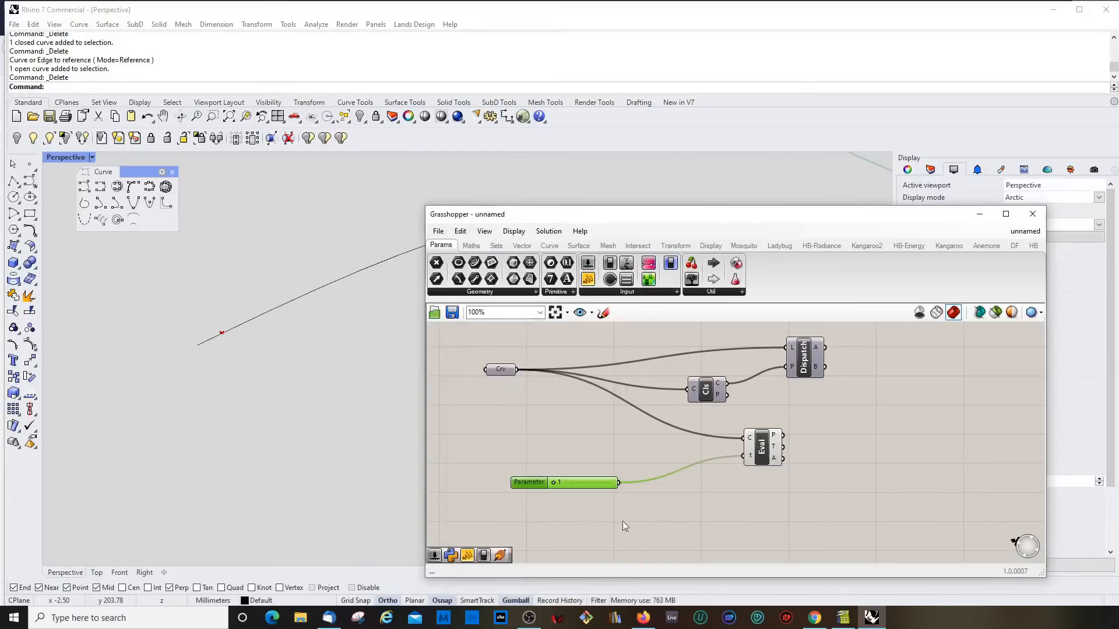
Set the Parameter slider to 331, align it with Evaluate Curve and view the evaluated point beside the whole curve
{"action": "left_click_drag", "start_coordinate": [728, 214], "coordinate": [651, 318]}
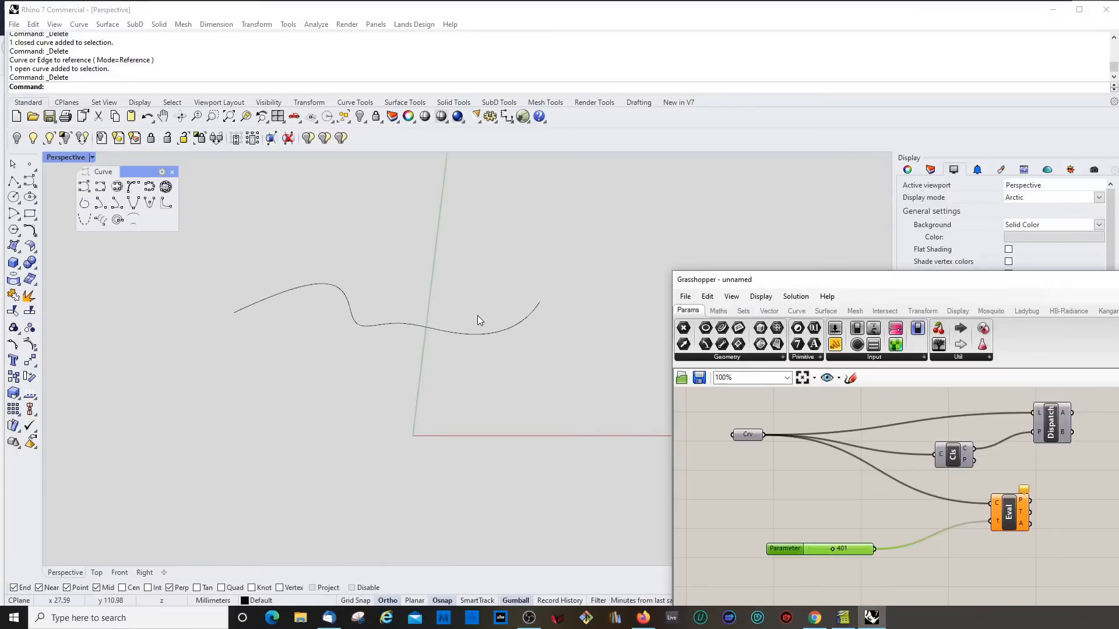
{"action": "scroll", "coordinate": [478, 316], "scroll_direction": "up", "scroll_amount": 3}
{"action": "left_click_drag", "start_coordinate": [1007, 521], "coordinate": [955, 520]}
{"action": "left_click_drag", "start_coordinate": [799, 551], "coordinate": [800, 520]}
{"action": "left_click_drag", "start_coordinate": [957, 516], "coordinate": [940, 513]}
{"action": "left_click_drag", "start_coordinate": [832, 518], "coordinate": [830, 522]}
{"action": "scroll", "coordinate": [334, 423], "scroll_direction": "down", "scroll_amount": 4}
{"action": "scroll", "coordinate": [438, 333], "scroll_direction": "up", "scroll_amount": 2}
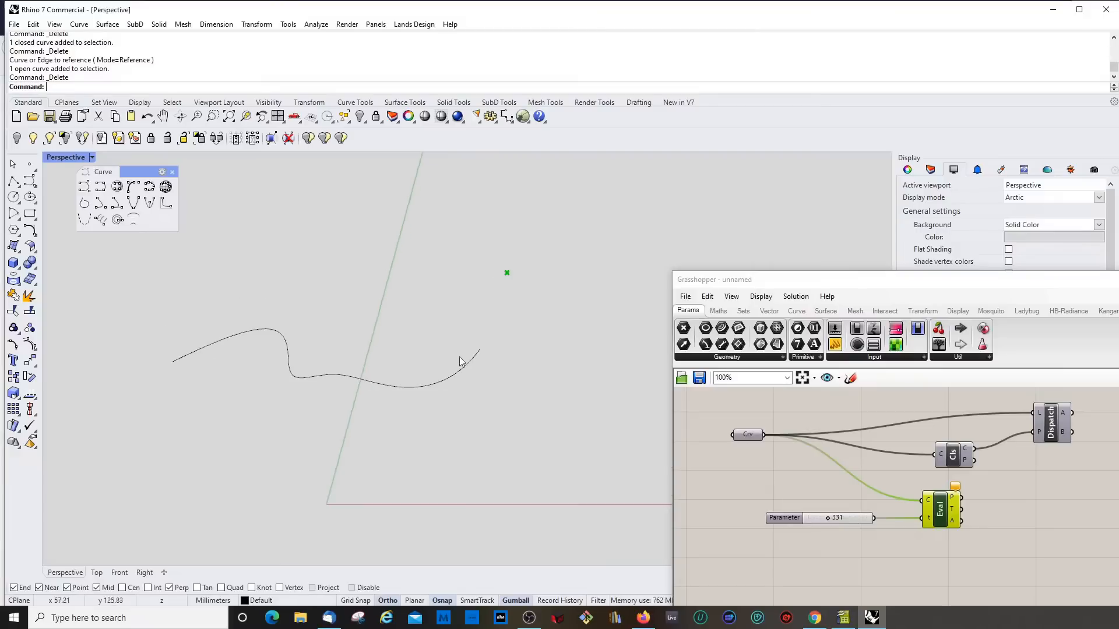
{"action": "left_click_drag", "start_coordinate": [796, 518], "coordinate": [794, 522]}
{"action": "left_click", "coordinate": [796, 523]}
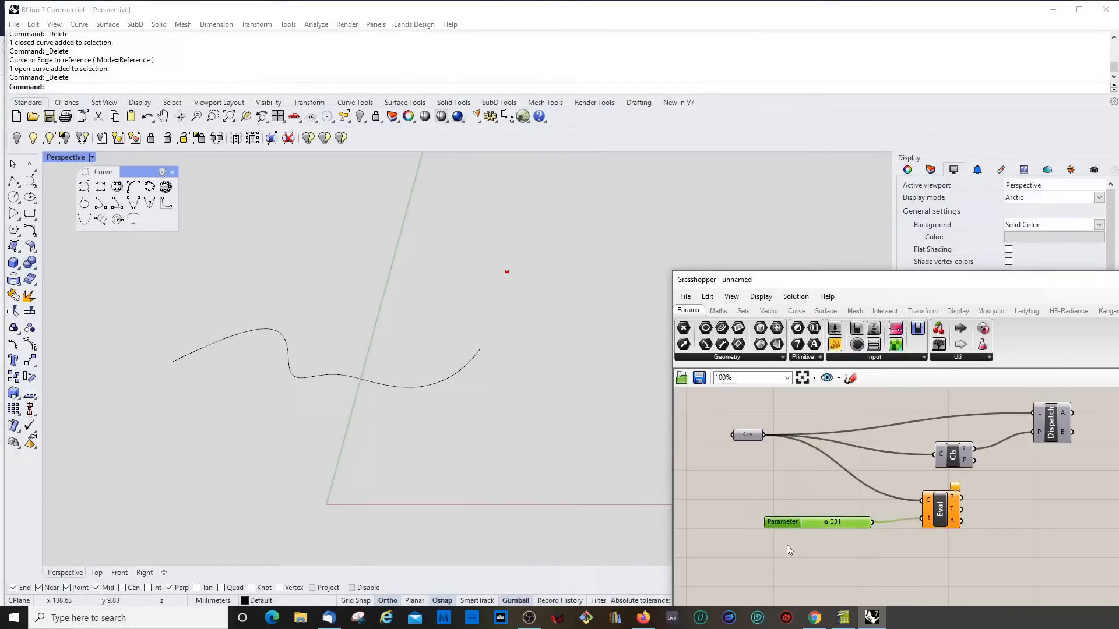
Add a Length component from the curve analysis tools above the slider and wire the Curve parameter into it
{"action": "double_click", "coordinate": [787, 545]}
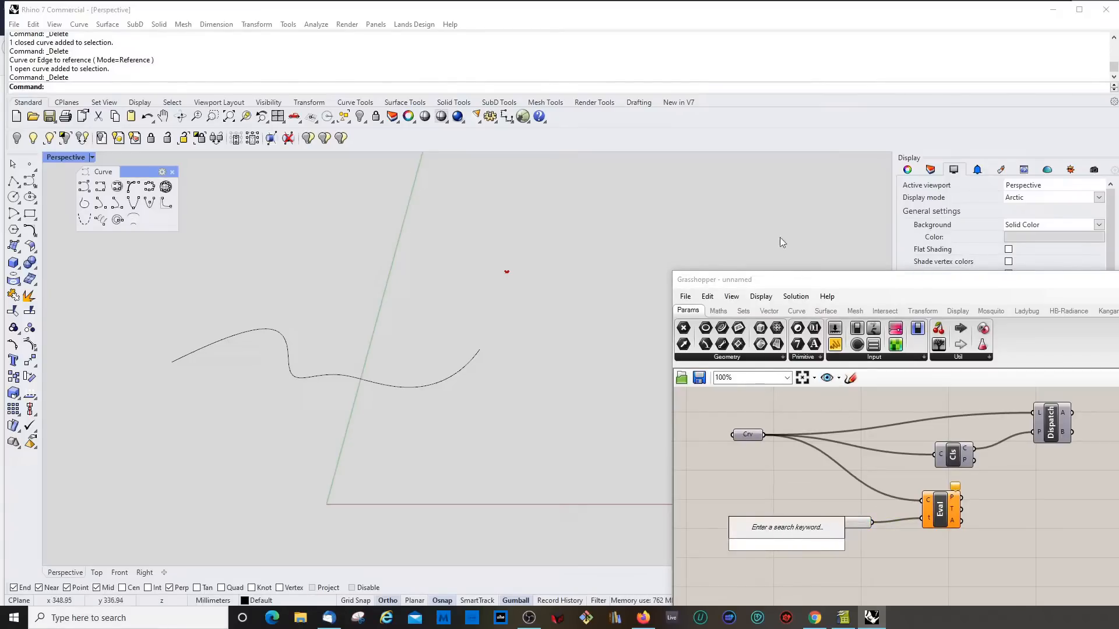
{"action": "left_click", "coordinate": [796, 311]}
{"action": "left_click", "coordinate": [705, 357]}
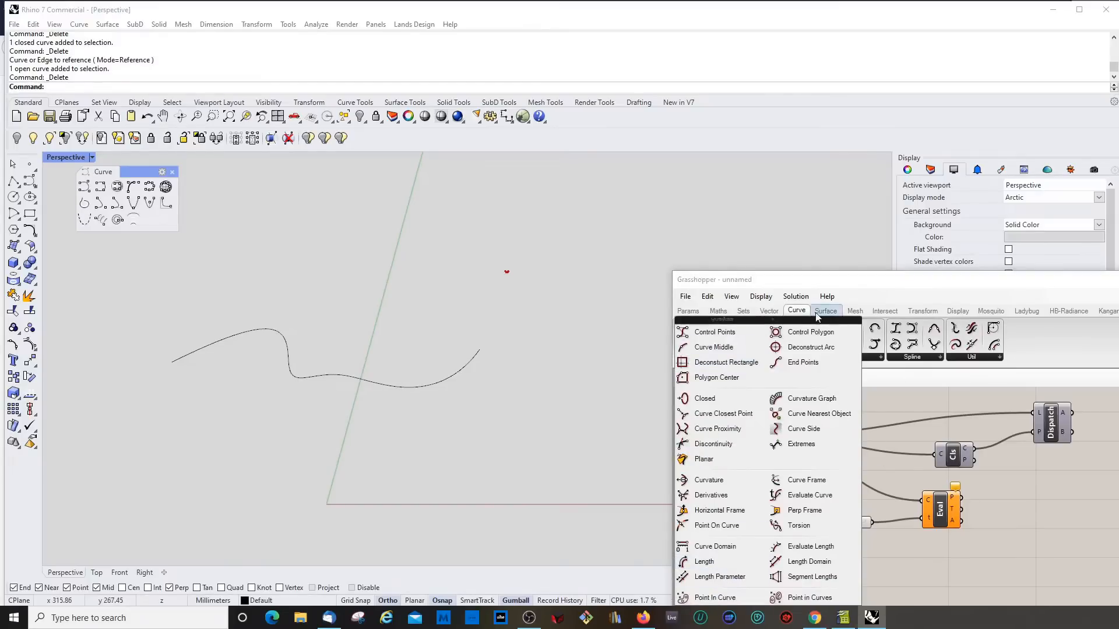
{"action": "left_click", "coordinate": [711, 562]}
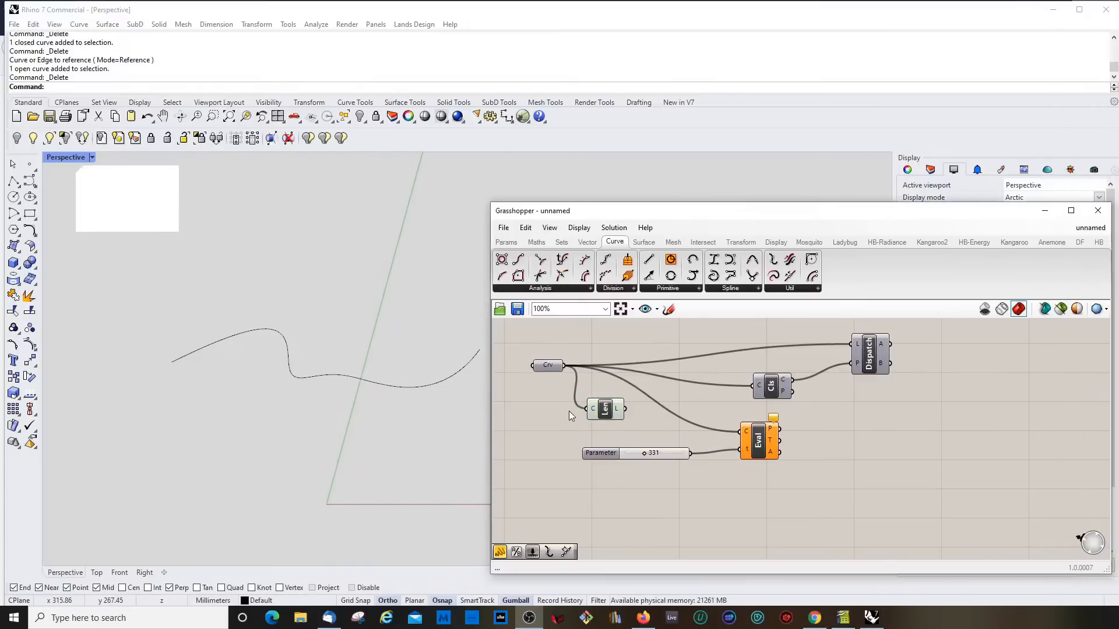
{"action": "scroll", "coordinate": [582, 397], "scroll_direction": "up", "scroll_amount": 2}
Add a Panel and wire Length's output into it, placing the panel above the Parameter slider
{"action": "double_click", "coordinate": [605, 477]}
{"action": "left_click_drag", "start_coordinate": [608, 343], "coordinate": [916, 333]}
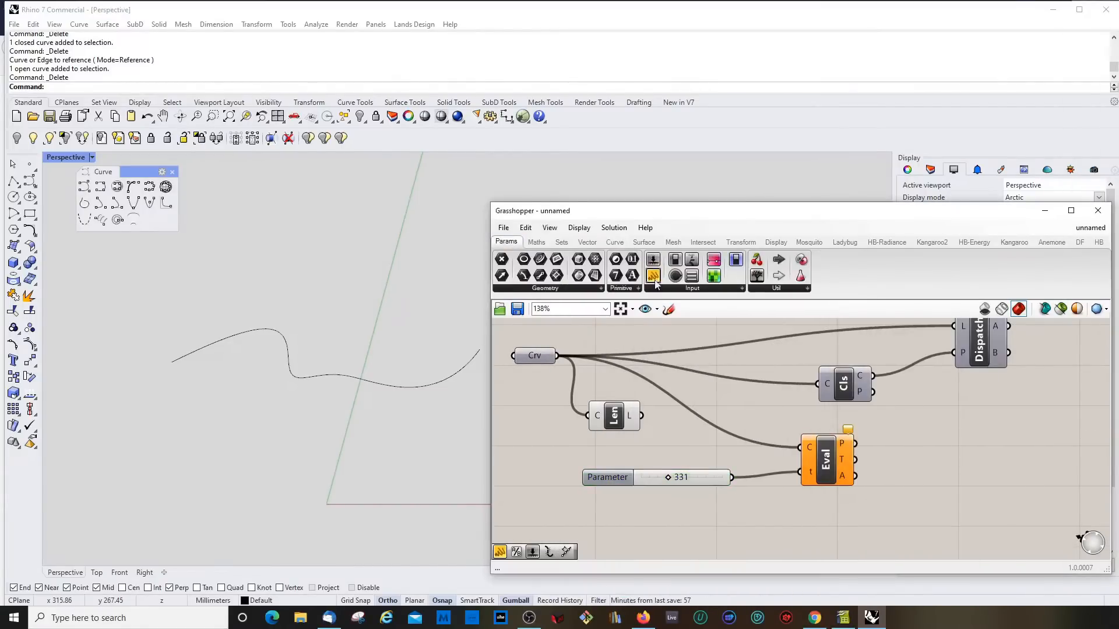
{"action": "left_click_drag", "start_coordinate": [653, 275], "coordinate": [692, 430]}
{"action": "left_click_drag", "start_coordinate": [617, 424], "coordinate": [638, 431]}
{"action": "left_click", "coordinate": [684, 397]}
{"action": "left_click_drag", "start_coordinate": [684, 396], "coordinate": [688, 366]}
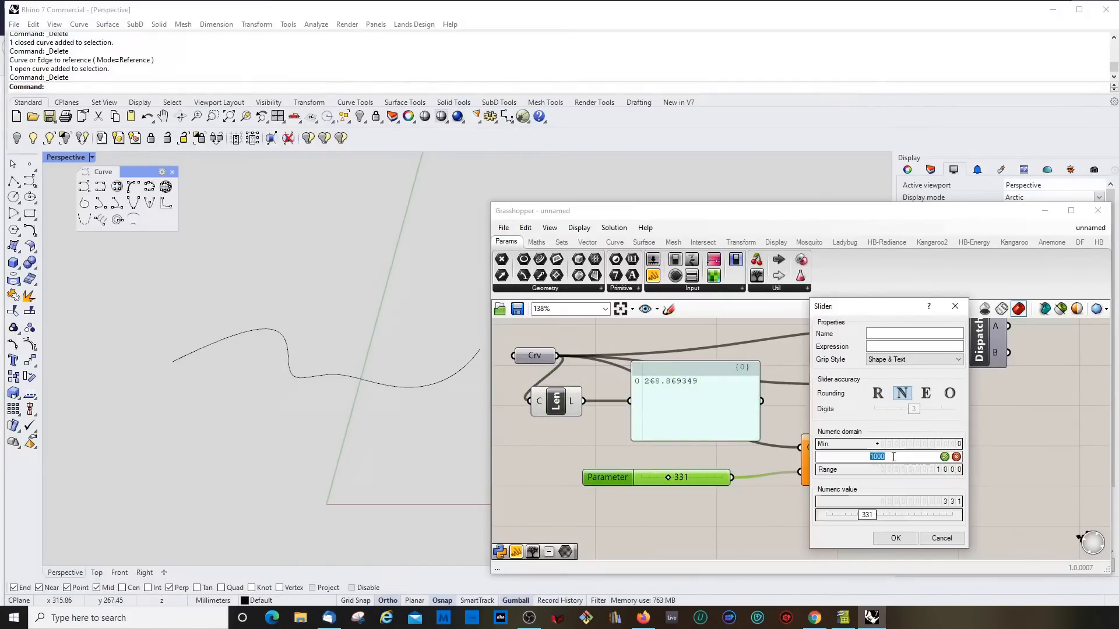
Enter 268.869349 as the Parameter slider's maximum and spread out the Evaluate Curve, Length, panel and slider components
{"action": "key", "text": "BackSpace"}
{"action": "type", "text": "268.869349"}
{"action": "left_click", "coordinate": [894, 538]}
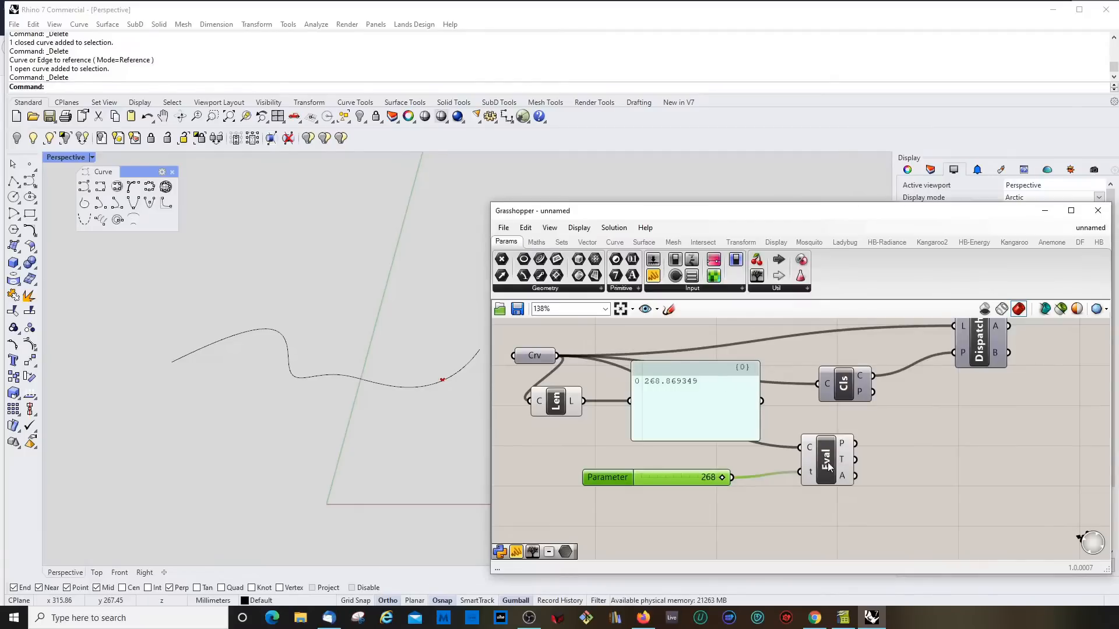
{"action": "left_click_drag", "start_coordinate": [828, 463], "coordinate": [878, 463]}
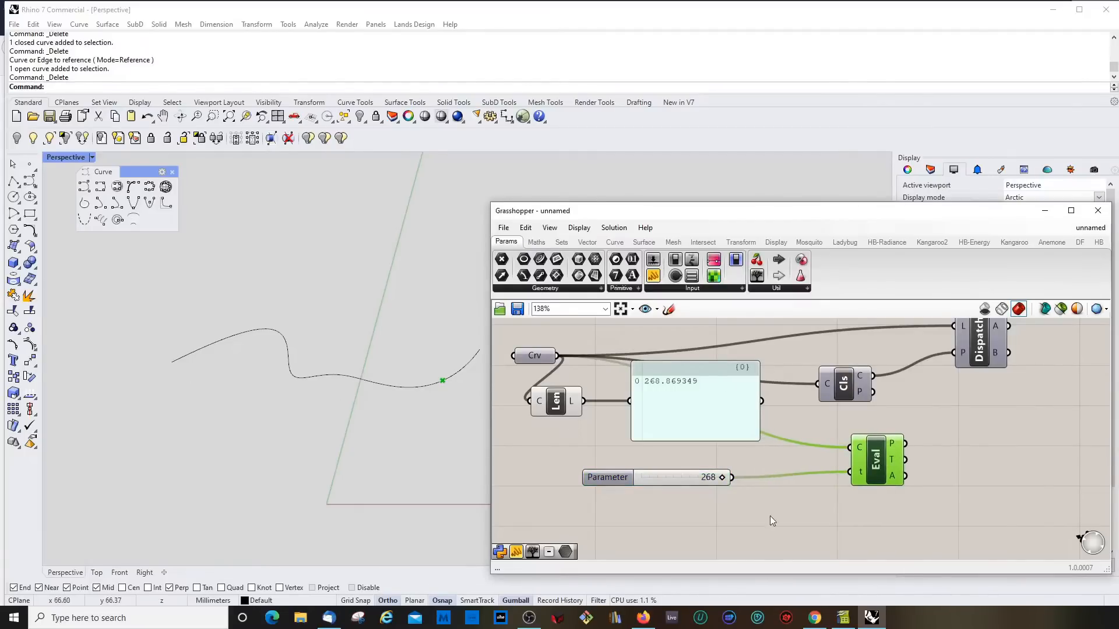
{"action": "left_click", "coordinate": [619, 489]}
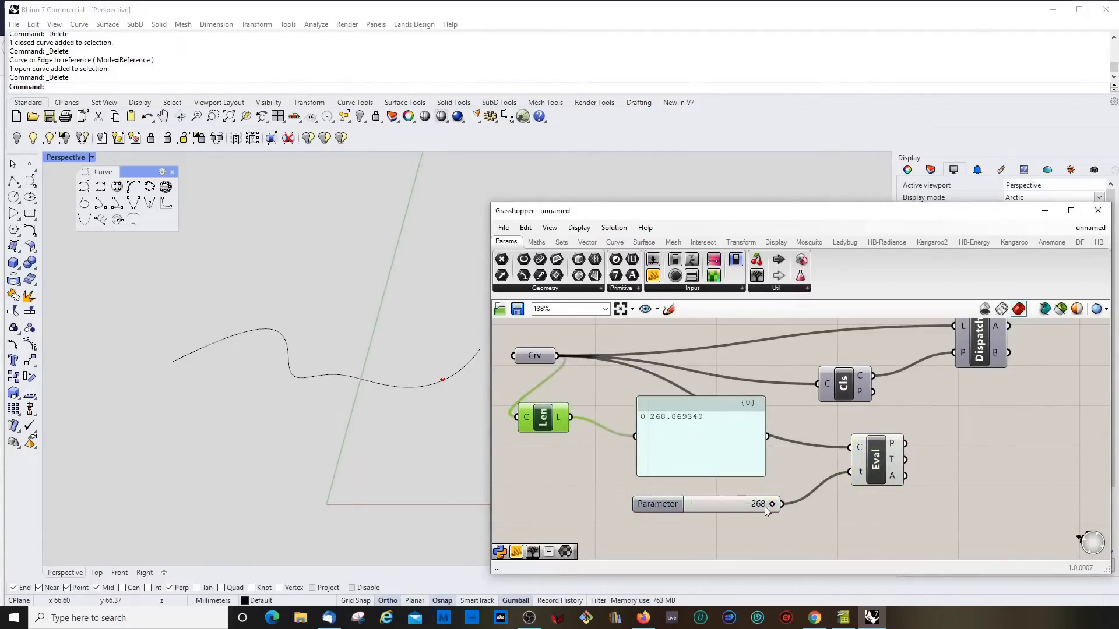
Switch the Parameter slider's rounding to floating point numbers and set its value to 268.800
{"action": "double_click", "coordinate": [659, 504]}
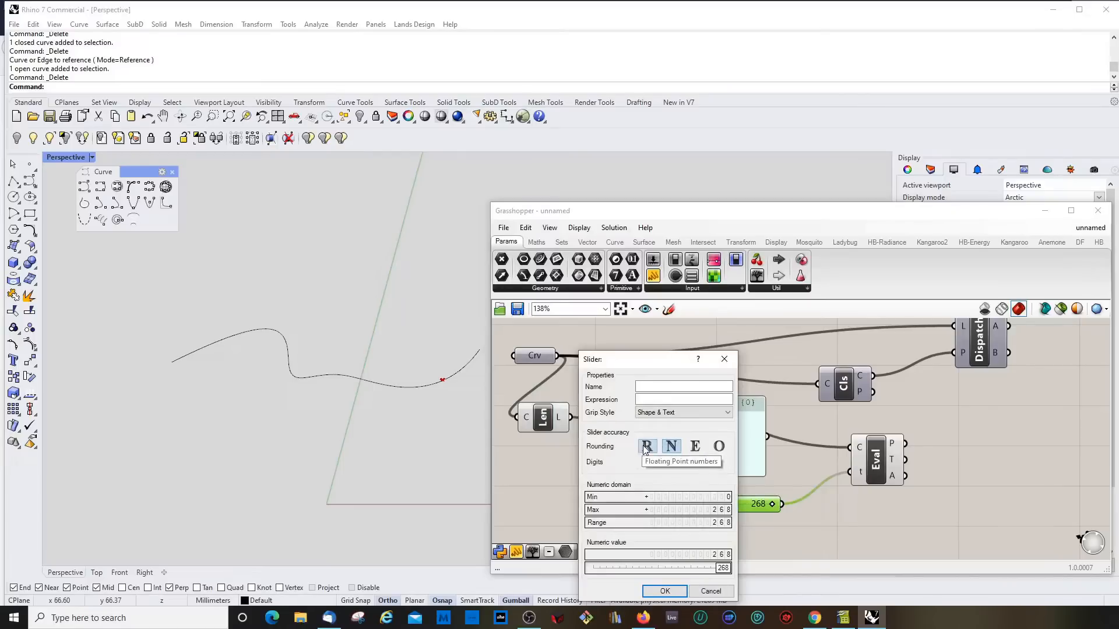
{"action": "left_click", "coordinate": [646, 447]}
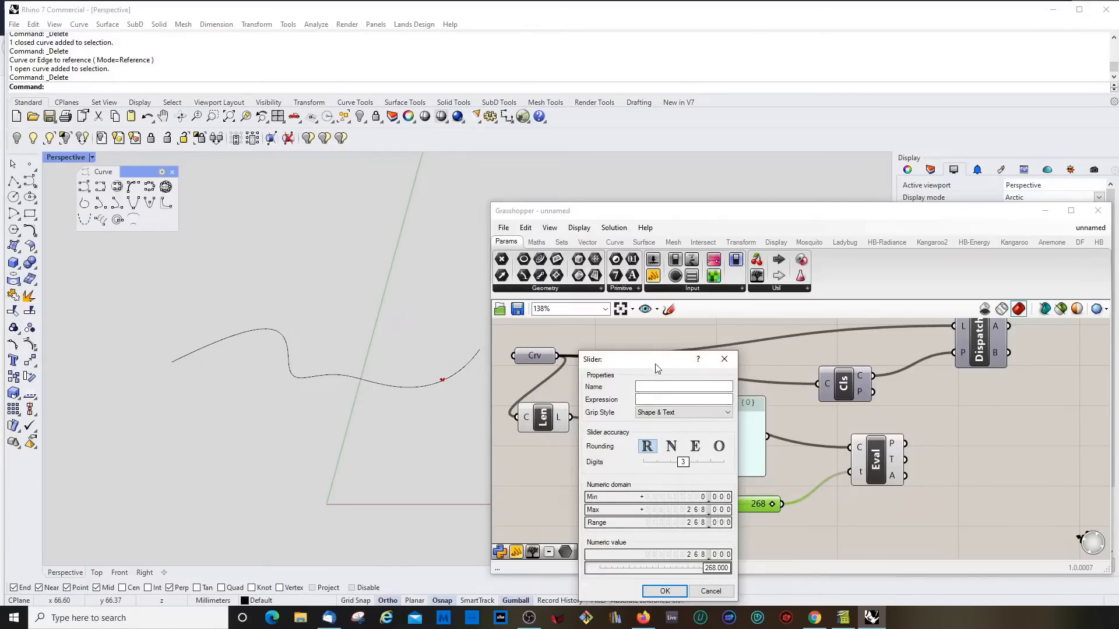
{"action": "left_click_drag", "start_coordinate": [656, 364], "coordinate": [949, 271]}
{"action": "left_click", "coordinate": [959, 502]}
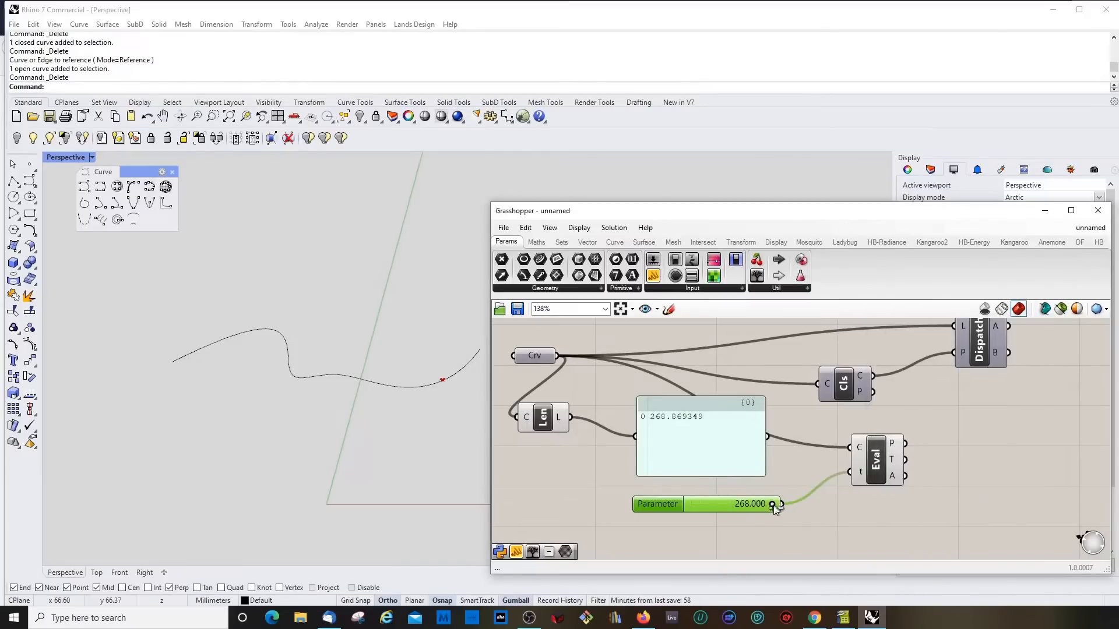
{"action": "mouse_move", "coordinate": [764, 505]}
{"action": "left_mouse_down"}
{"action": "mouse_move", "coordinate": [723, 505]}
{"action": "mouse_move", "coordinate": [781, 503]}
{"action": "left_mouse_up"}
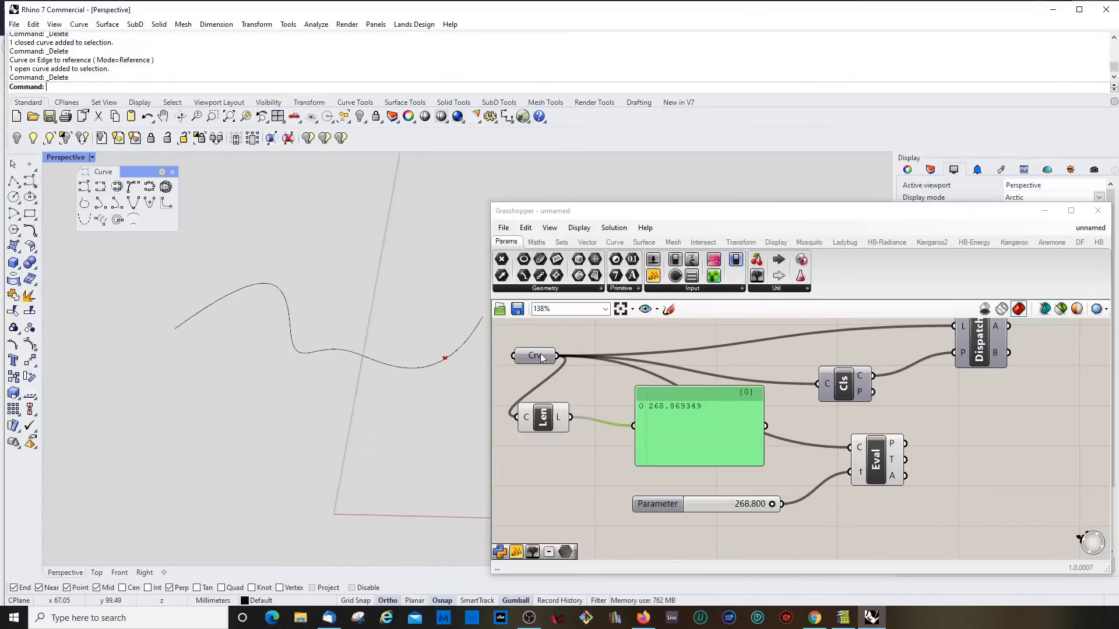
Move the Length component closer to its panel and open the component list for adding to the definition
{"action": "left_click", "coordinate": [540, 357]}
{"action": "left_click_drag", "start_coordinate": [544, 424], "coordinate": [589, 432]}
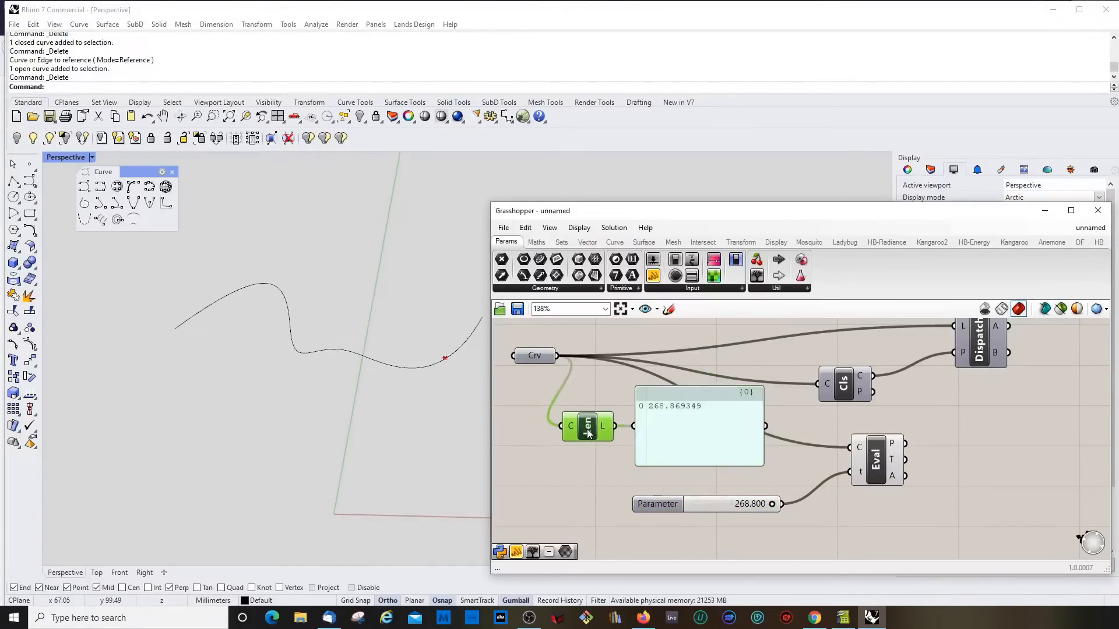
{"action": "left_click", "coordinate": [709, 394]}
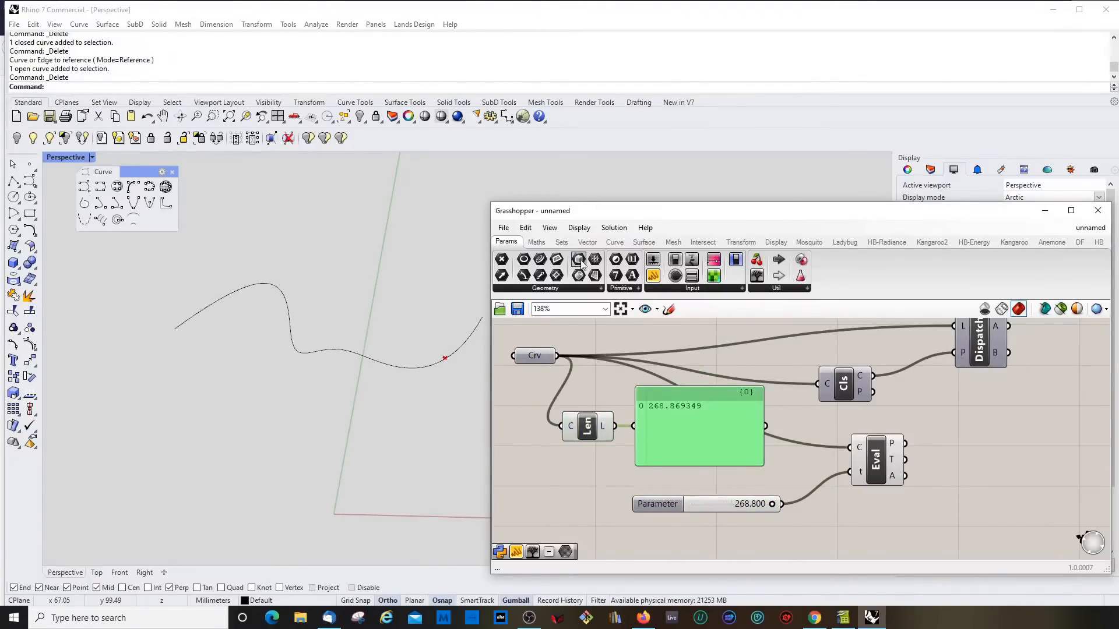
{"action": "left_click", "coordinate": [562, 289]}
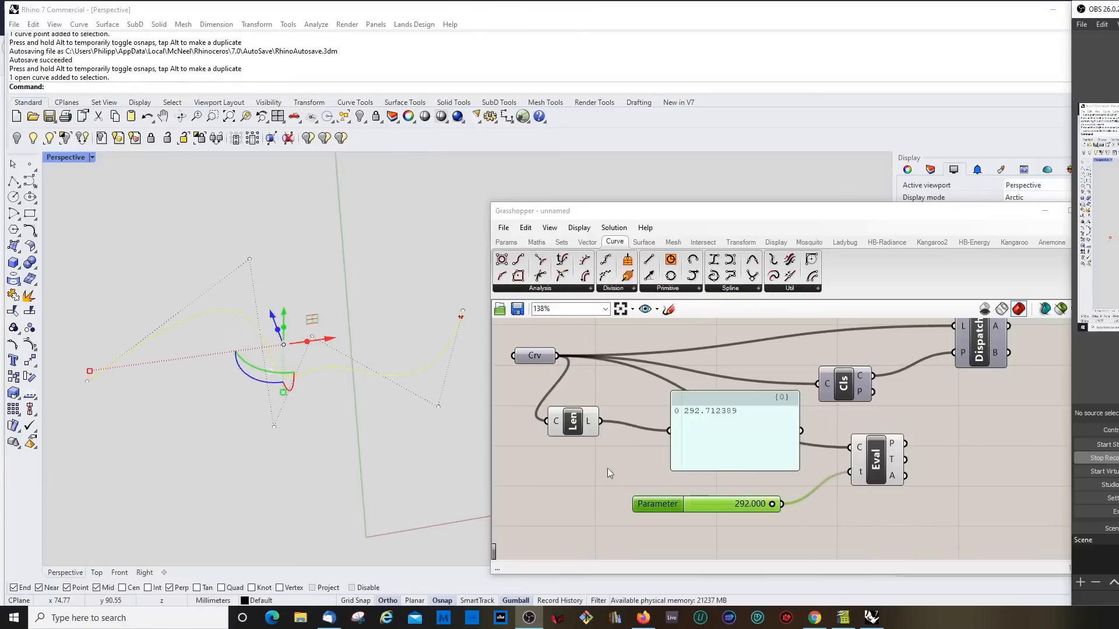
Shift the wavy curve's starting control point in Rhino and move the length panel closer to the Length component
{"action": "left_click", "coordinate": [87, 382]}
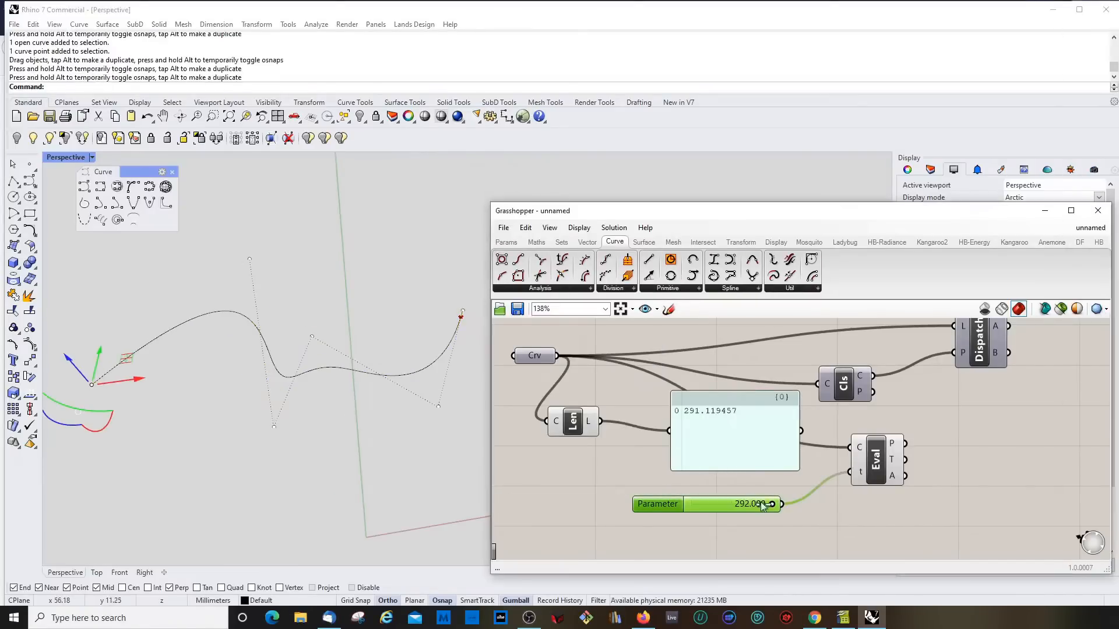
{"action": "left_click_drag", "start_coordinate": [726, 399], "coordinate": [694, 394]}
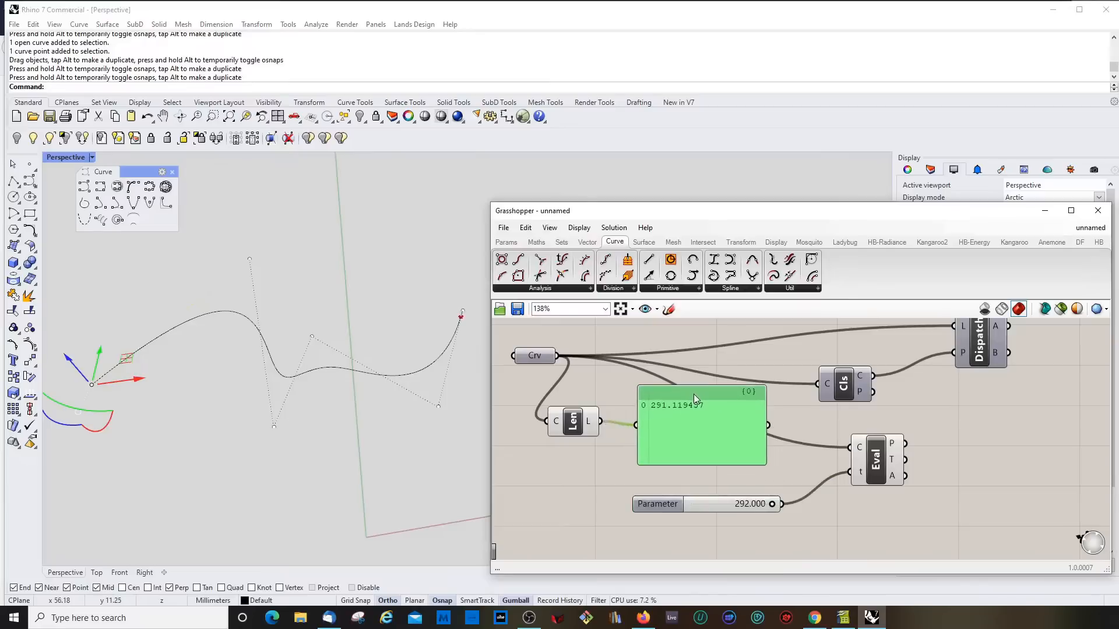
{"action": "left_click", "coordinate": [574, 424]}
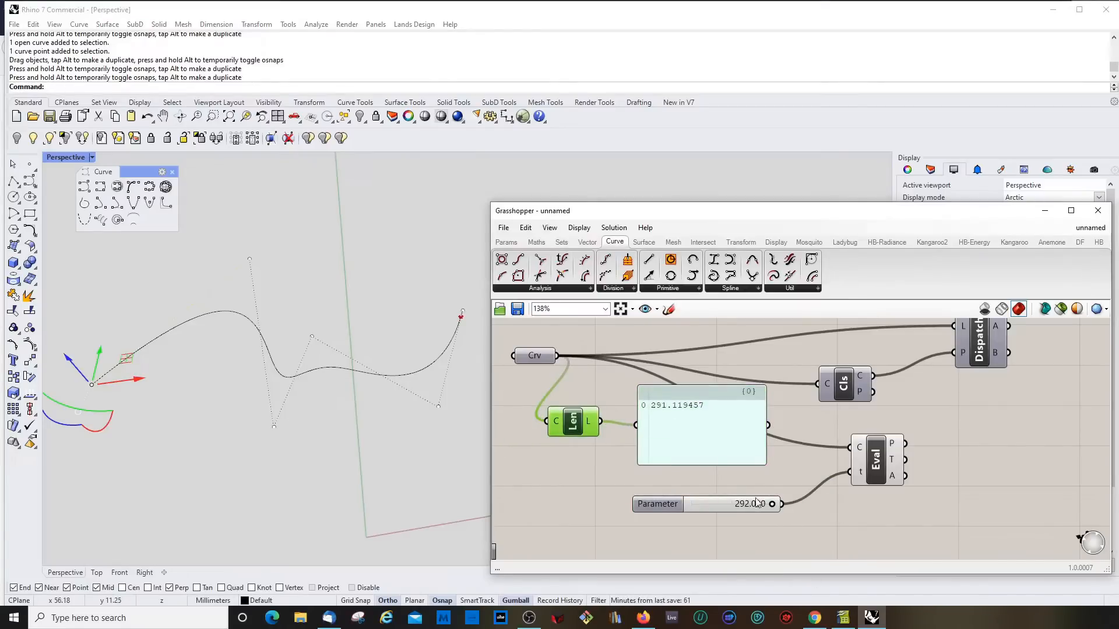
Hide the curve's control points and examine where the evaluated point lies relative to the curve's end
{"action": "left_click_drag", "start_coordinate": [772, 504], "coordinate": [755, 505]}
{"action": "left_click", "coordinate": [288, 406]}
{"action": "scroll", "coordinate": [288, 406], "scroll_direction": "down", "scroll_amount": 2}
{"action": "scroll", "coordinate": [289, 406], "scroll_direction": "down", "scroll_amount": 2}
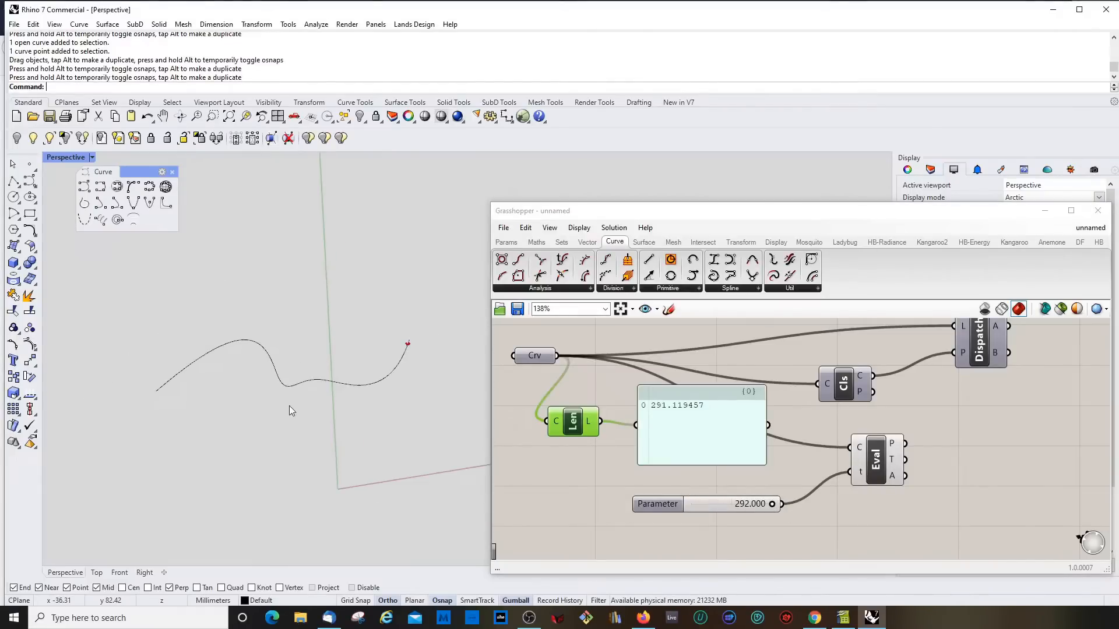
Draw two more open wavy curves below the existing one in Rhino and move the Parameter slider closer to the length panel
{"action": "left_click", "coordinate": [30, 181]}
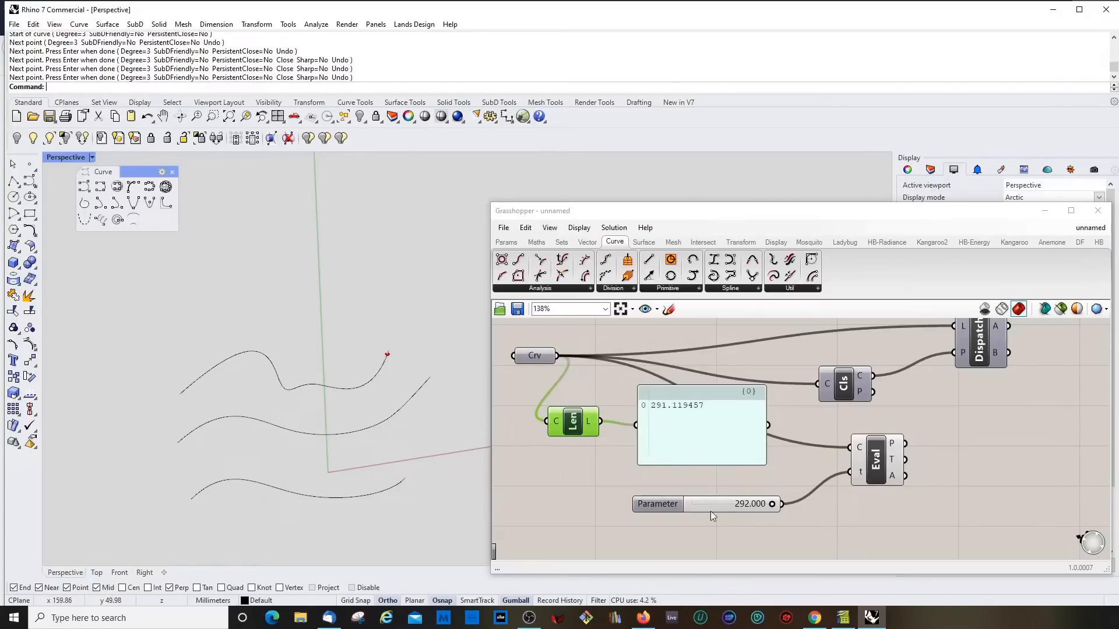
{"action": "left_click_drag", "start_coordinate": [656, 506], "coordinate": [649, 485]}
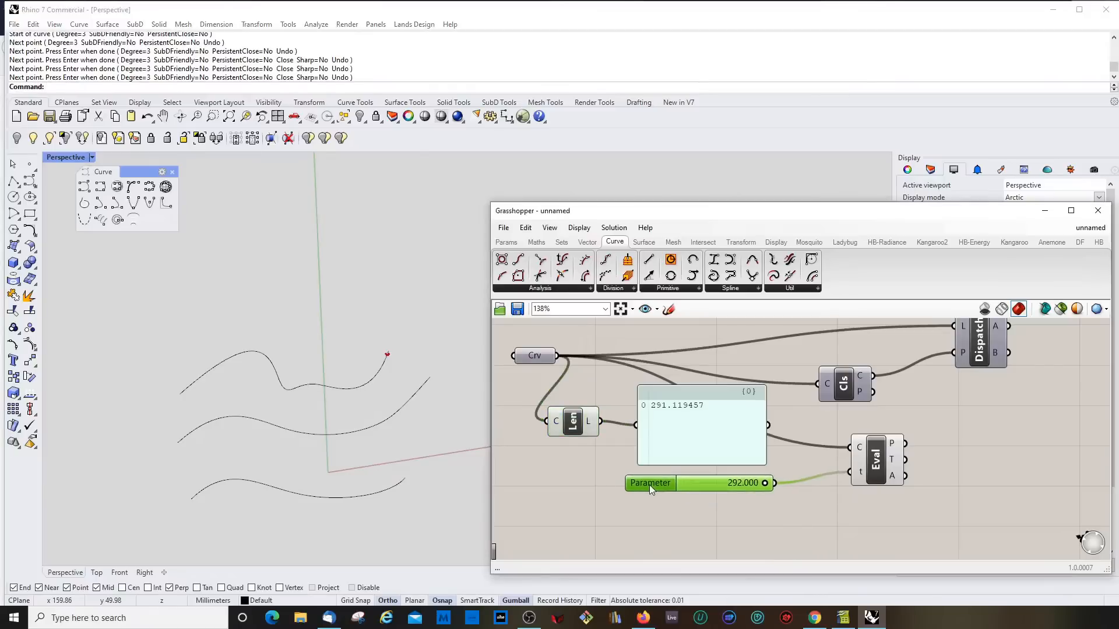
{"action": "left_click", "coordinate": [275, 426]}
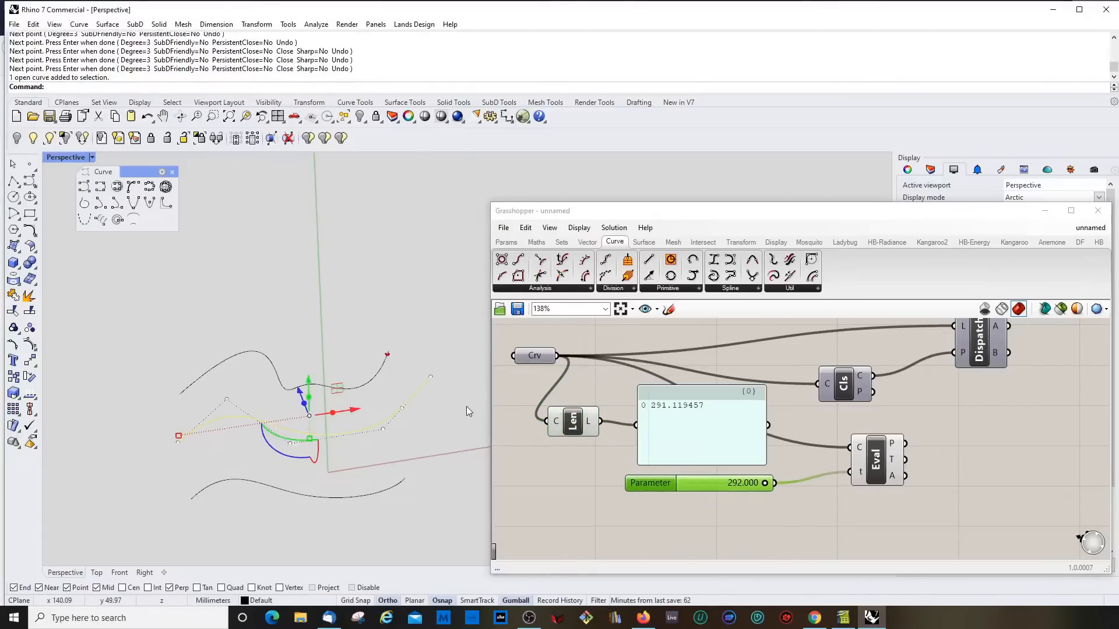
{"action": "left_click", "coordinate": [537, 355]}
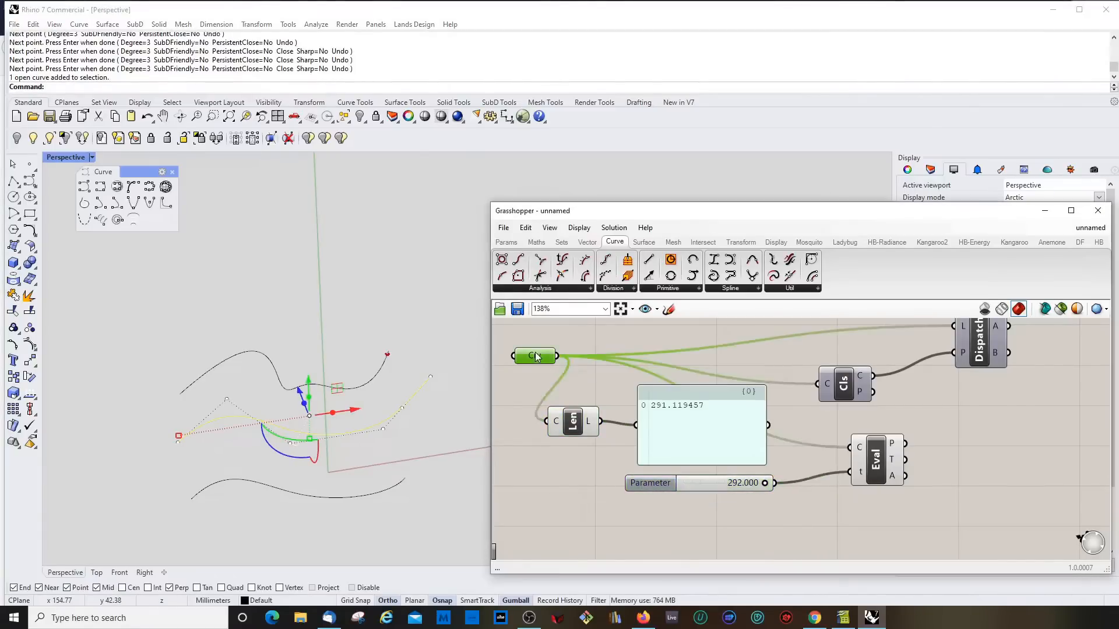
{"action": "right_click", "coordinate": [536, 354]}
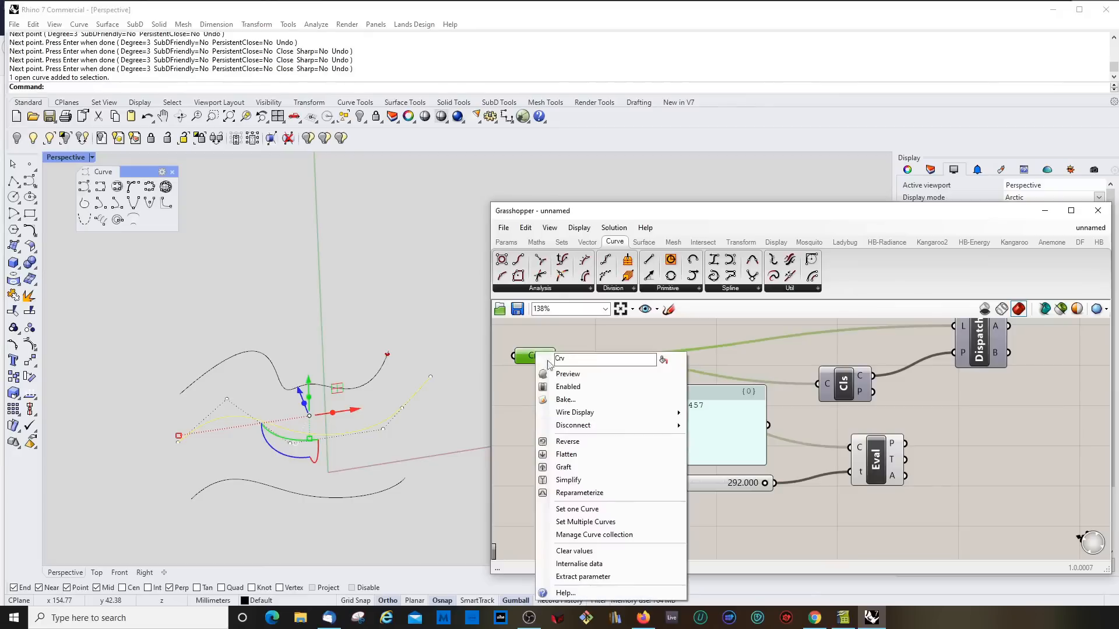
{"action": "left_click", "coordinate": [596, 522]}
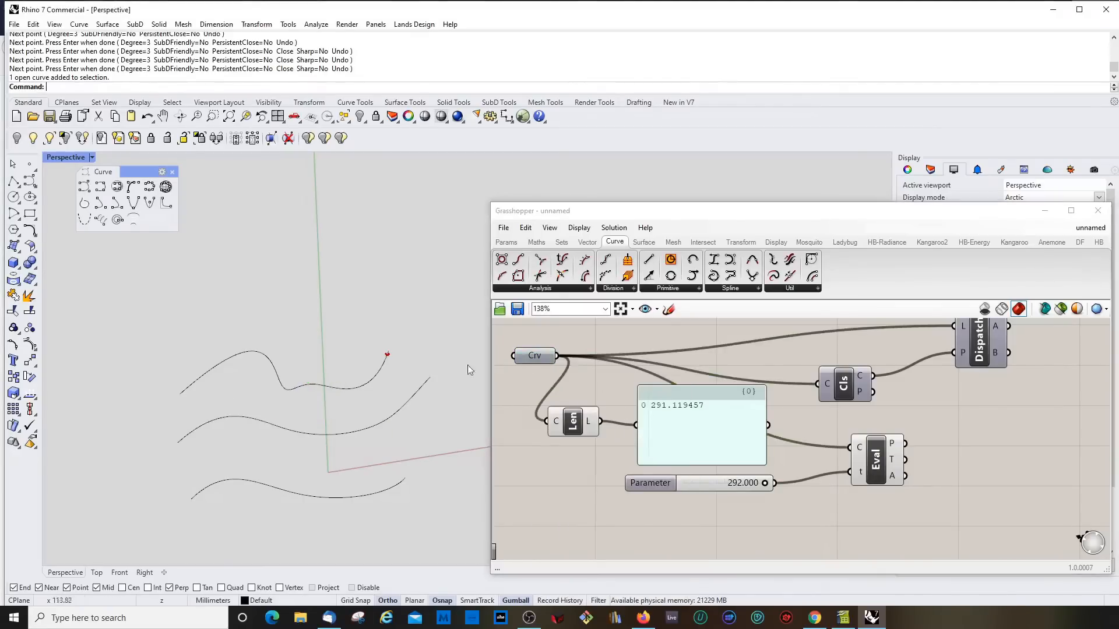
Reference multiple curves in the Crv parameter, starting with the original wavy curve above the two newer ones
{"action": "left_click", "coordinate": [537, 355]}
{"action": "right_click", "coordinate": [537, 354]}
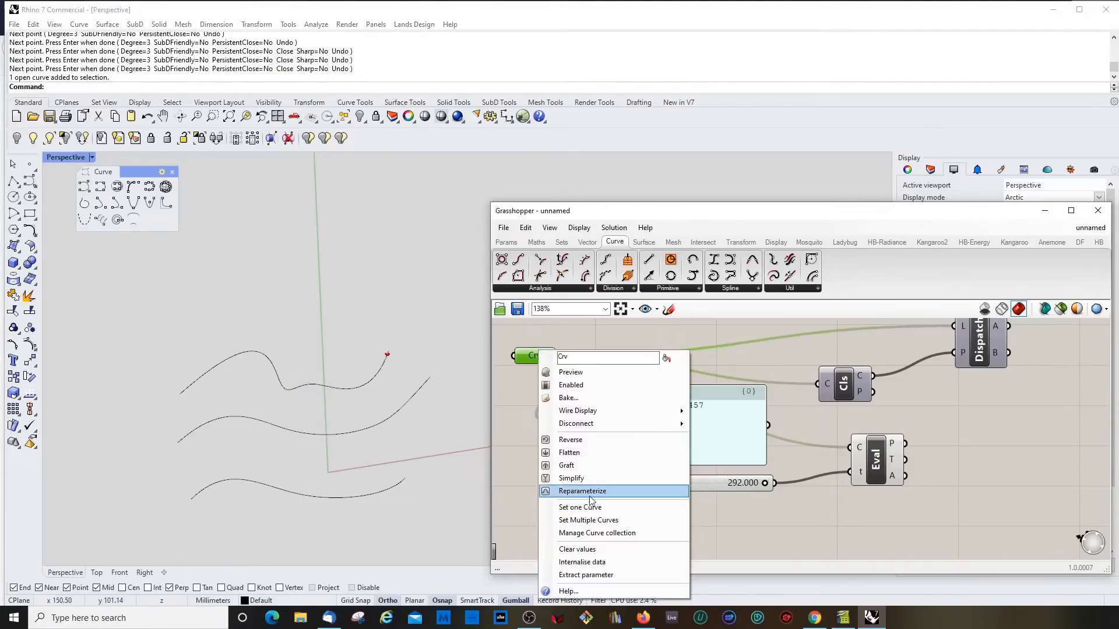
{"action": "left_click", "coordinate": [592, 520]}
{"action": "left_click", "coordinate": [306, 387]}
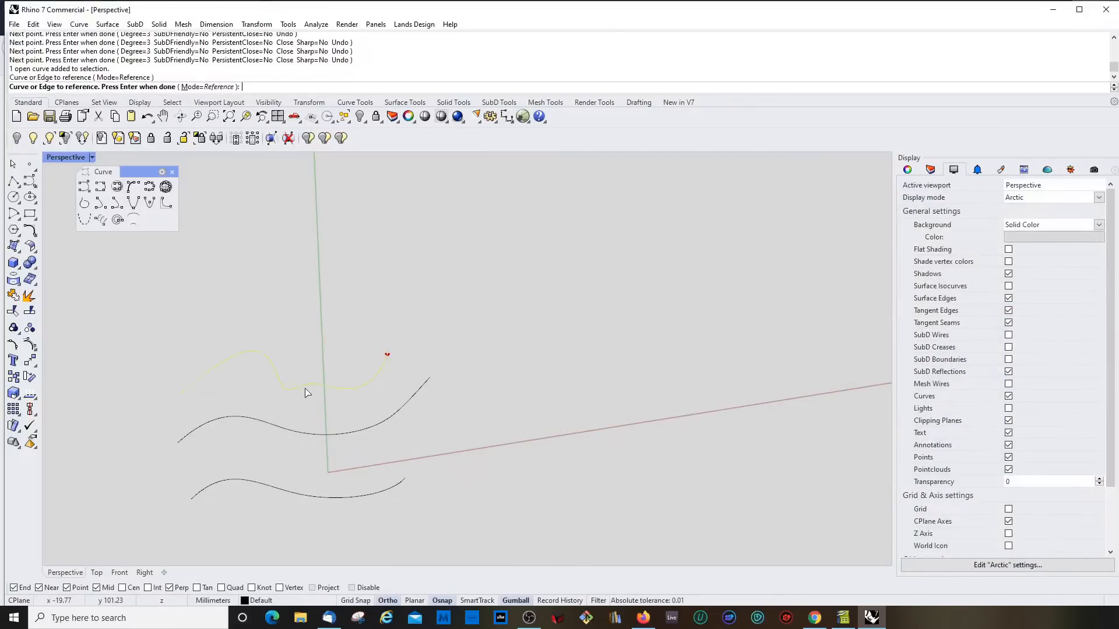
Add the middle and lower curves to the curves referenced by the Crv parameter and finish the selection
{"action": "left_click", "coordinate": [298, 435]}
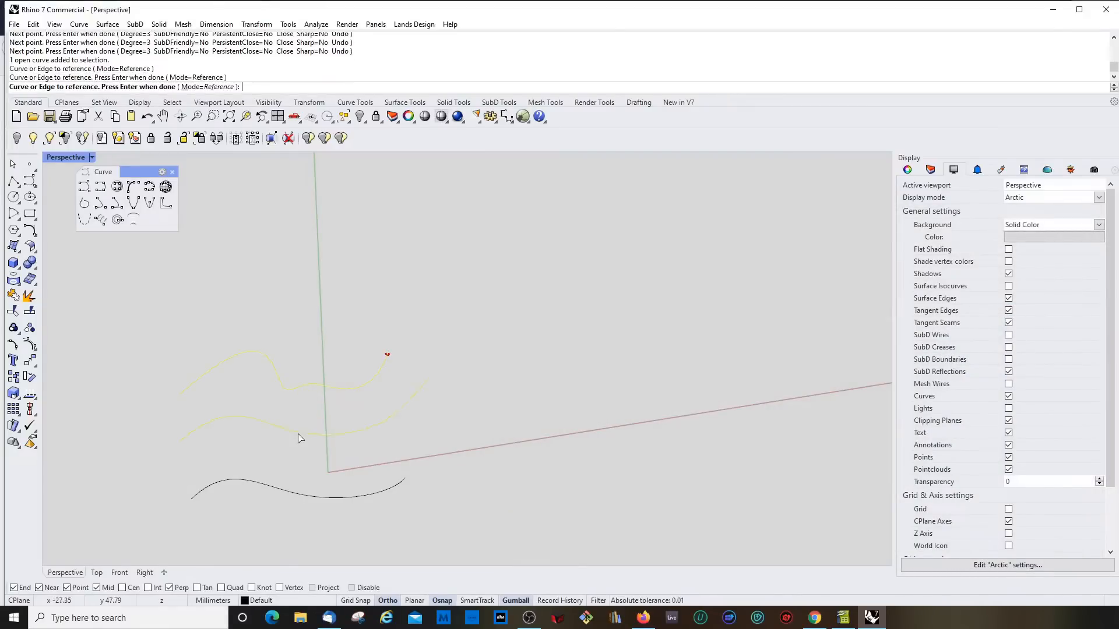
{"action": "left_click", "coordinate": [286, 496]}
{"action": "key", "text": "Return"}
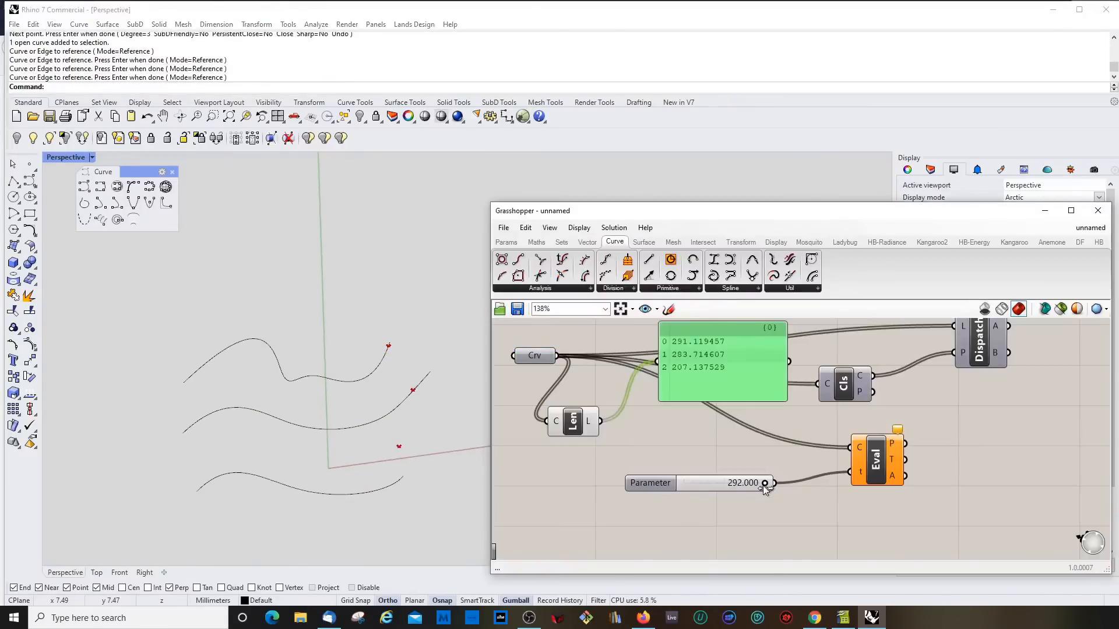
Lower the Parameter slider to 144.321 and delete the length panel and the Len component
{"action": "left_click_drag", "start_coordinate": [764, 484], "coordinate": [719, 486]}
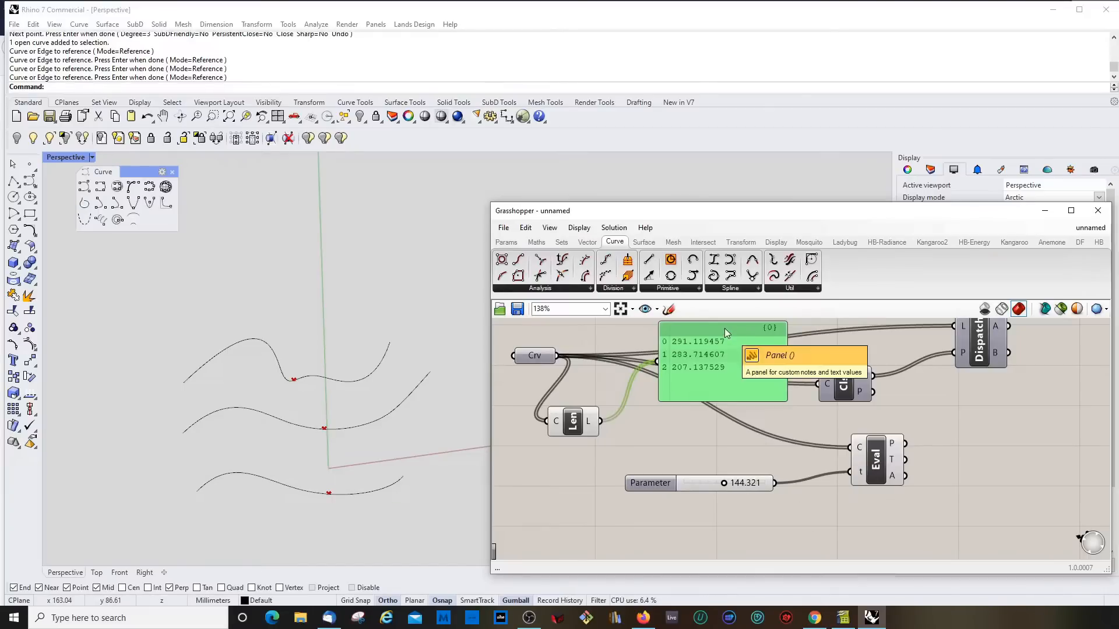
{"action": "key", "text": "Delete"}
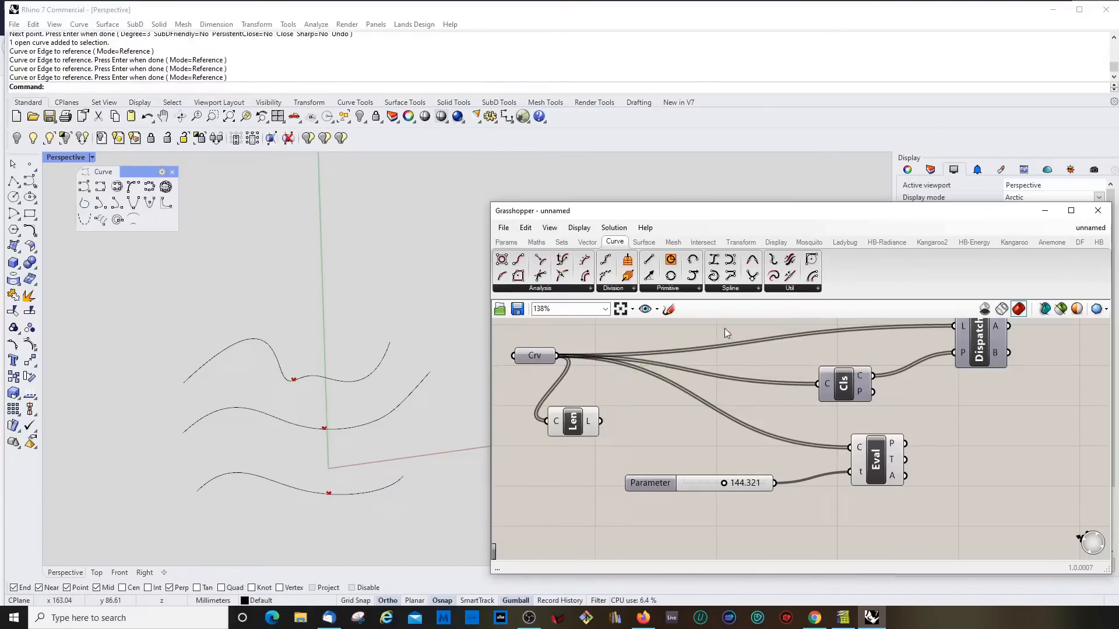
{"action": "left_click", "coordinate": [573, 422]}
{"action": "key", "text": "Delete"}
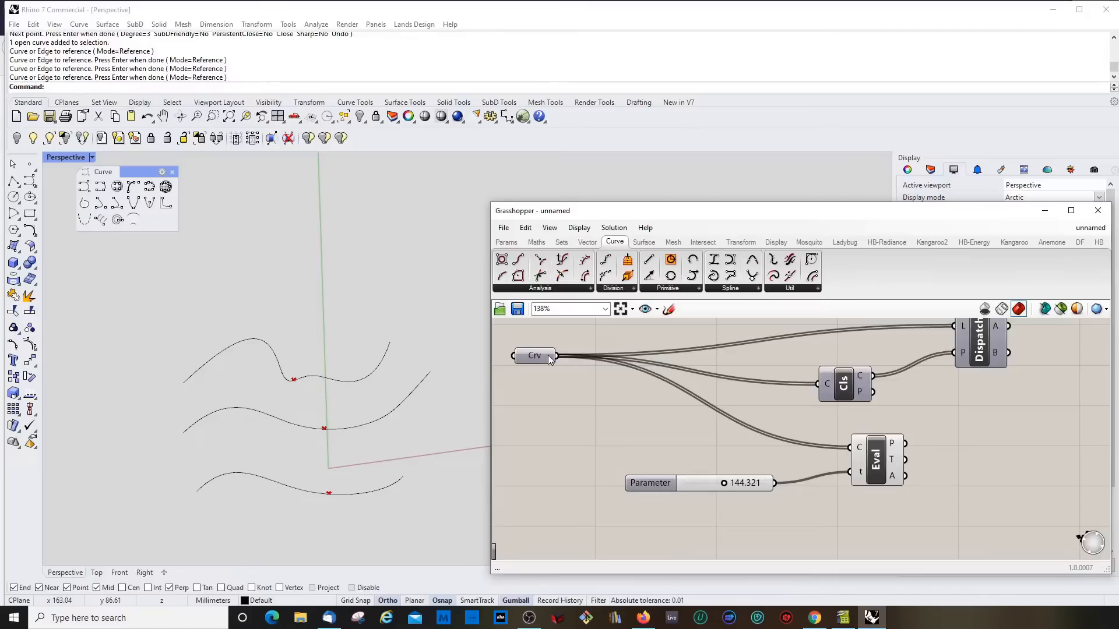
Reparameterize the Crv parameter and reposition it on the canvas
{"action": "right_click", "coordinate": [550, 359]}
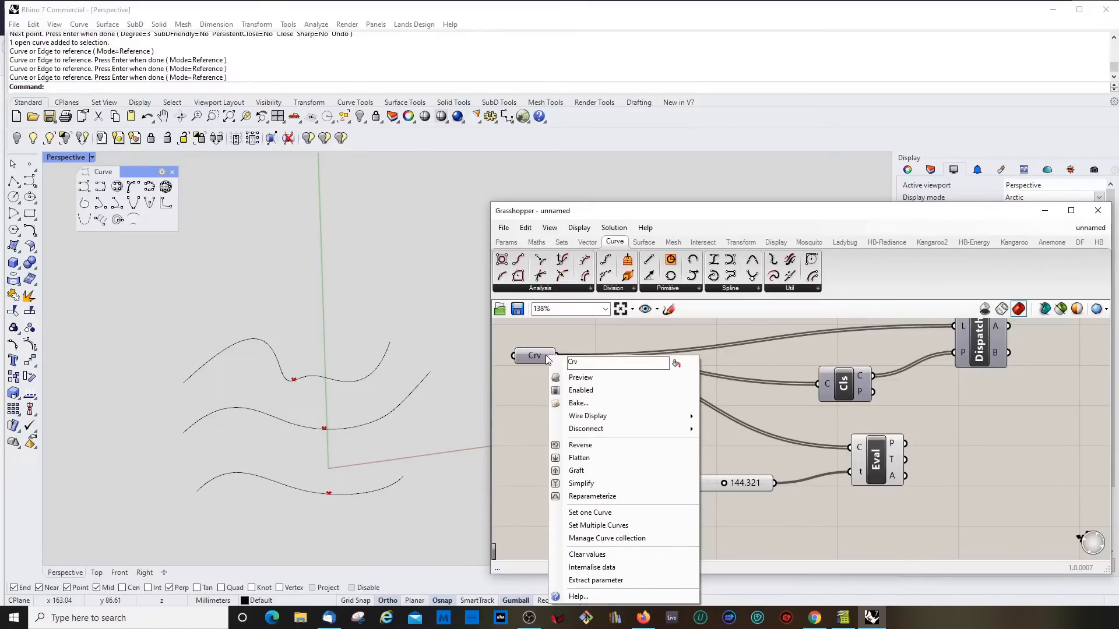
{"action": "left_click", "coordinate": [532, 402]}
{"action": "left_click", "coordinate": [547, 357]}
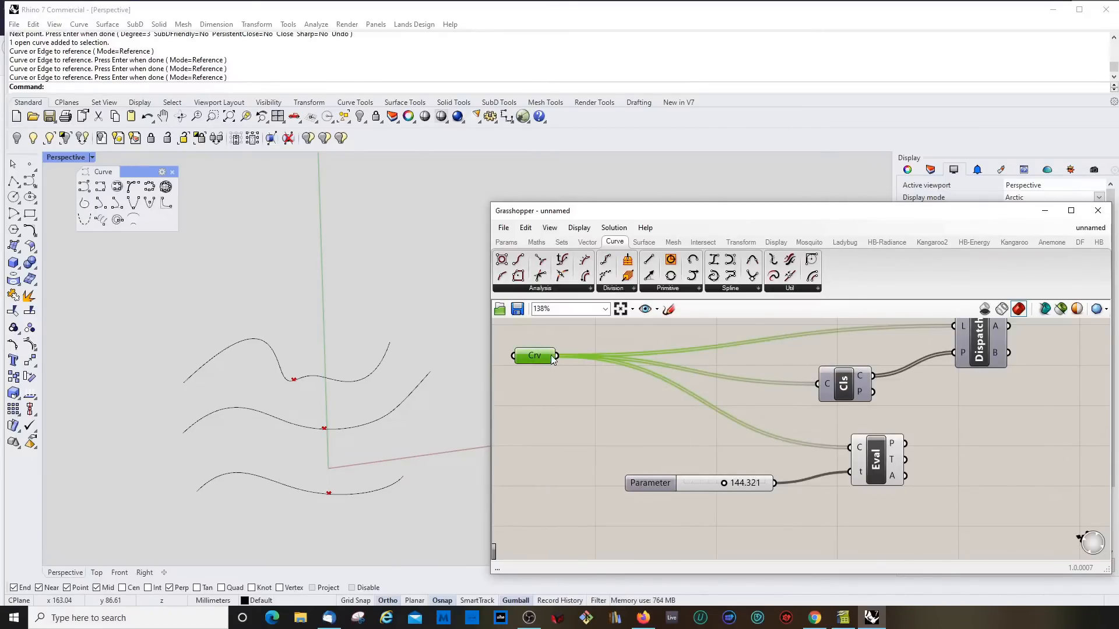
{"action": "right_click", "coordinate": [551, 357]}
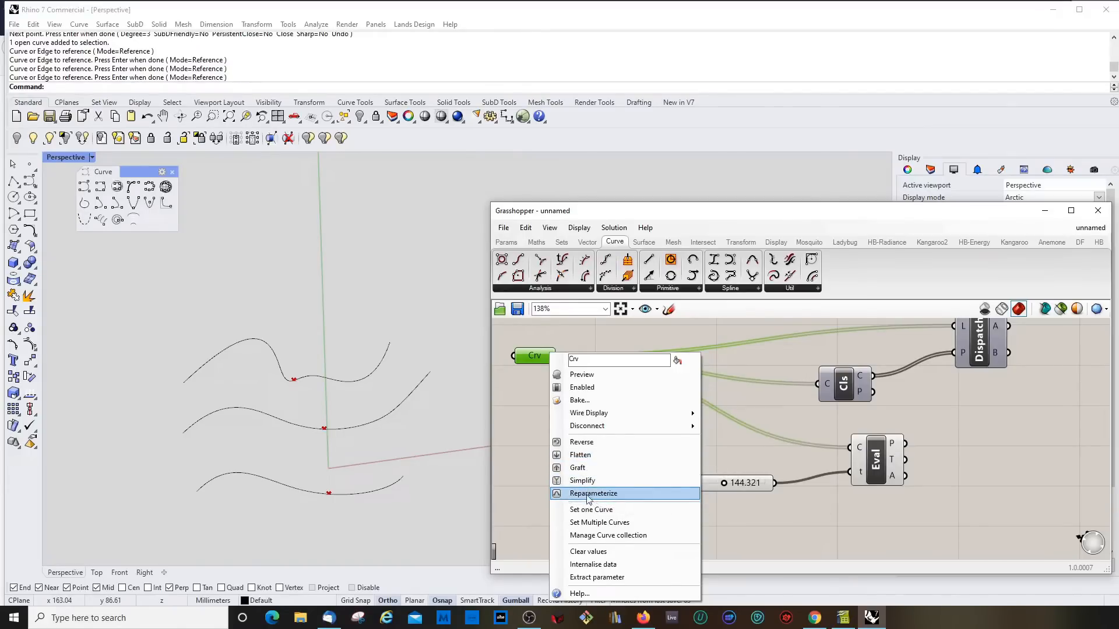
{"action": "left_click", "coordinate": [594, 494]}
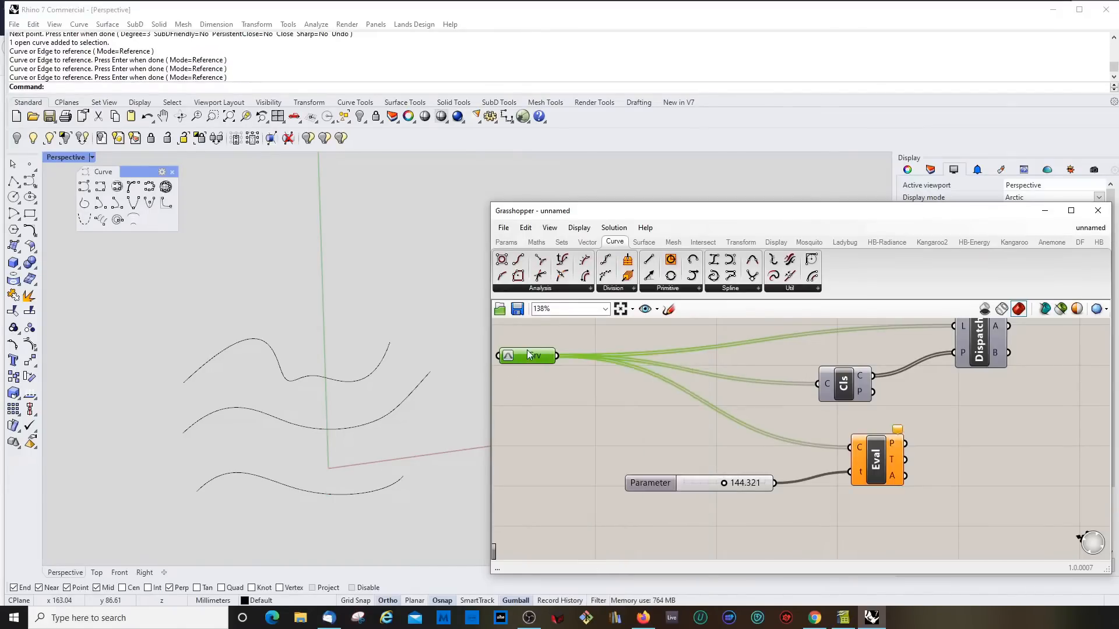
{"action": "left_click_drag", "start_coordinate": [538, 358], "coordinate": [568, 358]}
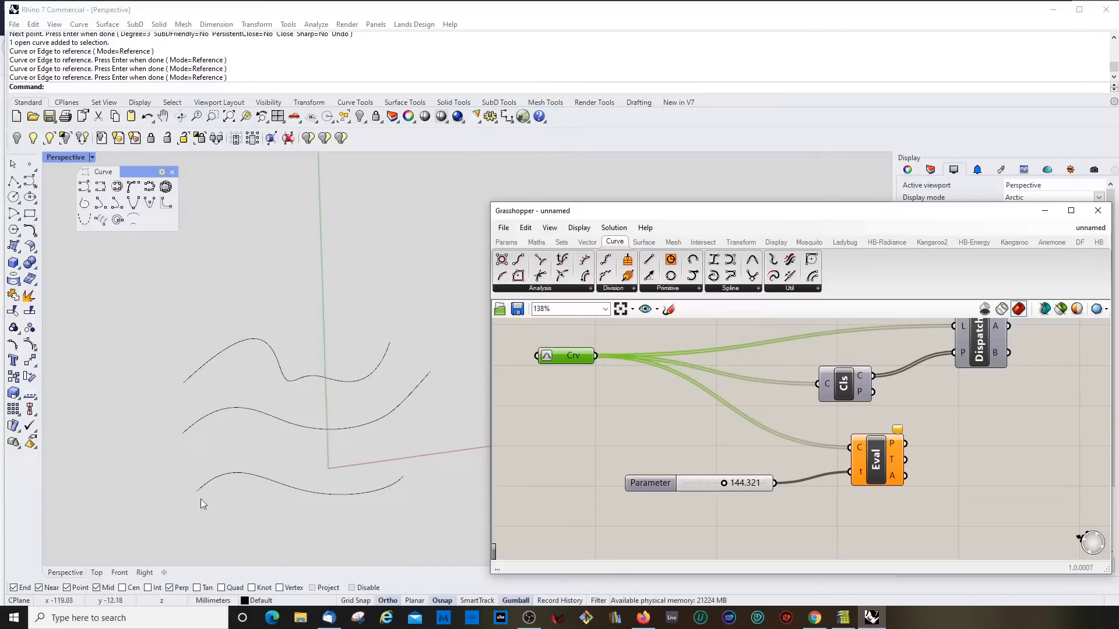
{"action": "left_click", "coordinate": [343, 495]}
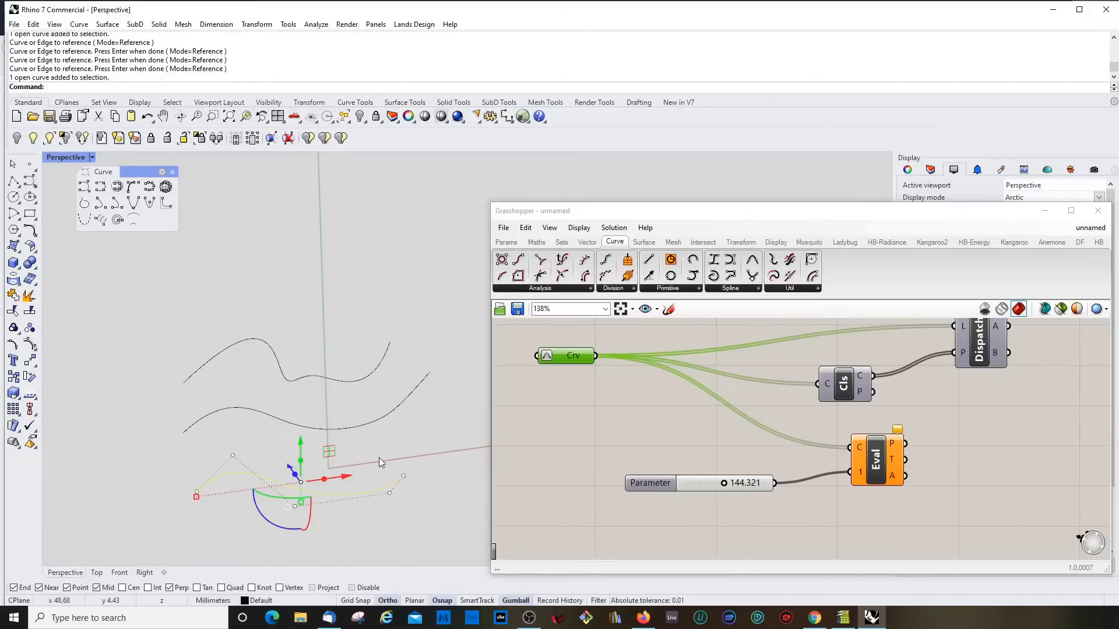
{"action": "left_click_drag", "start_coordinate": [571, 359], "coordinate": [581, 367]}
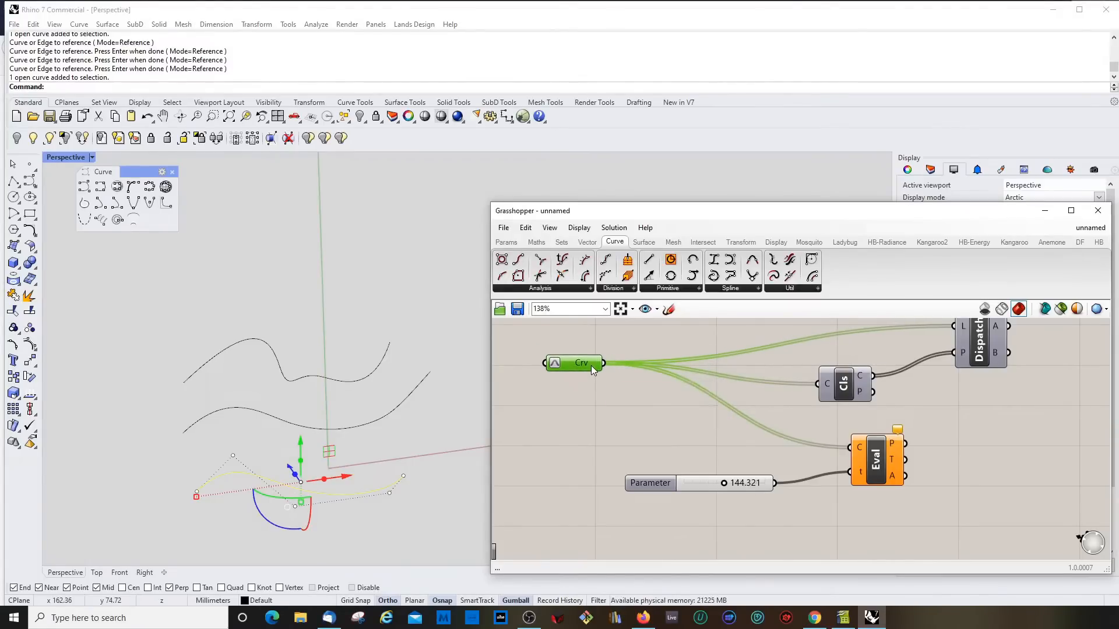
Set the Parameter slider's maximum to 1, keeping its floating-point rounding
{"action": "double_click", "coordinate": [651, 484]}
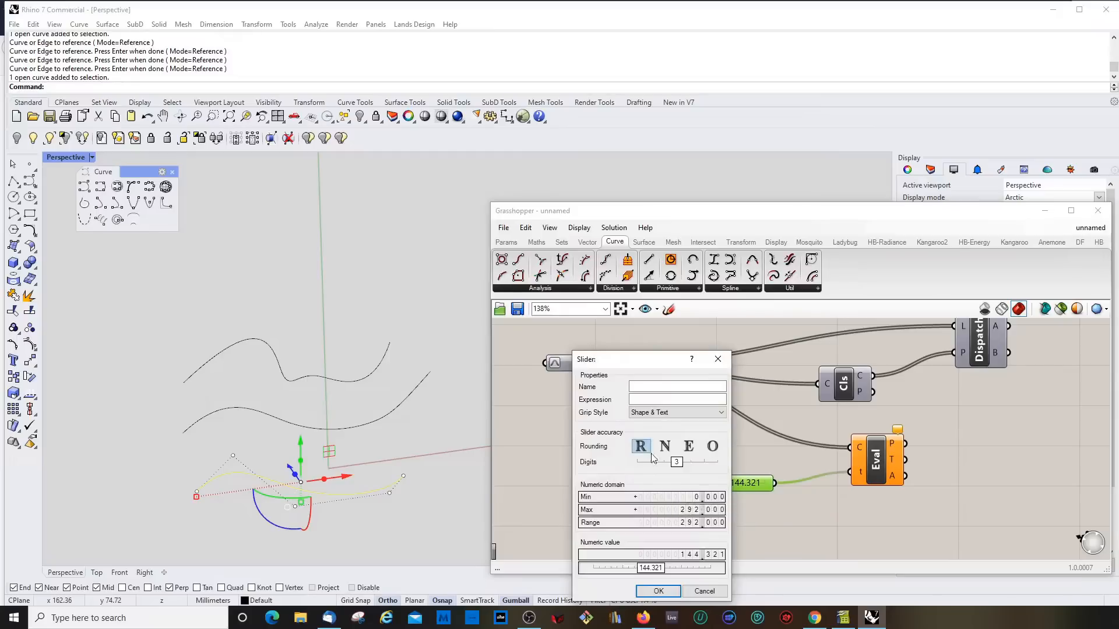
{"action": "double_click", "coordinate": [682, 511]}
{"action": "type", "text": "1"}
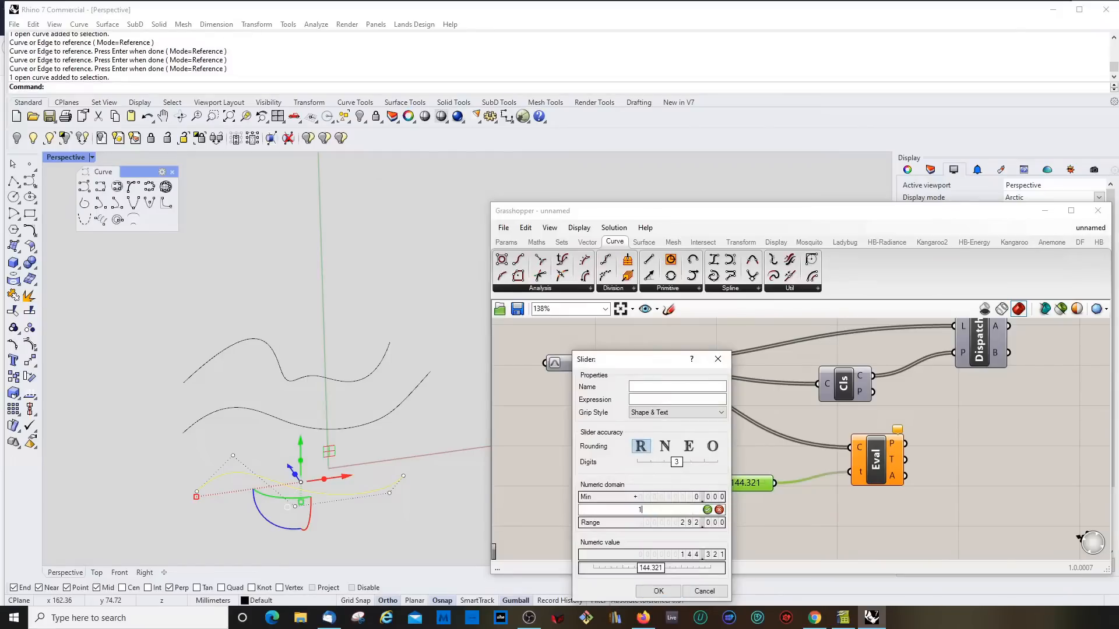
{"action": "key", "text": "Return"}
{"action": "left_click", "coordinate": [648, 594]}
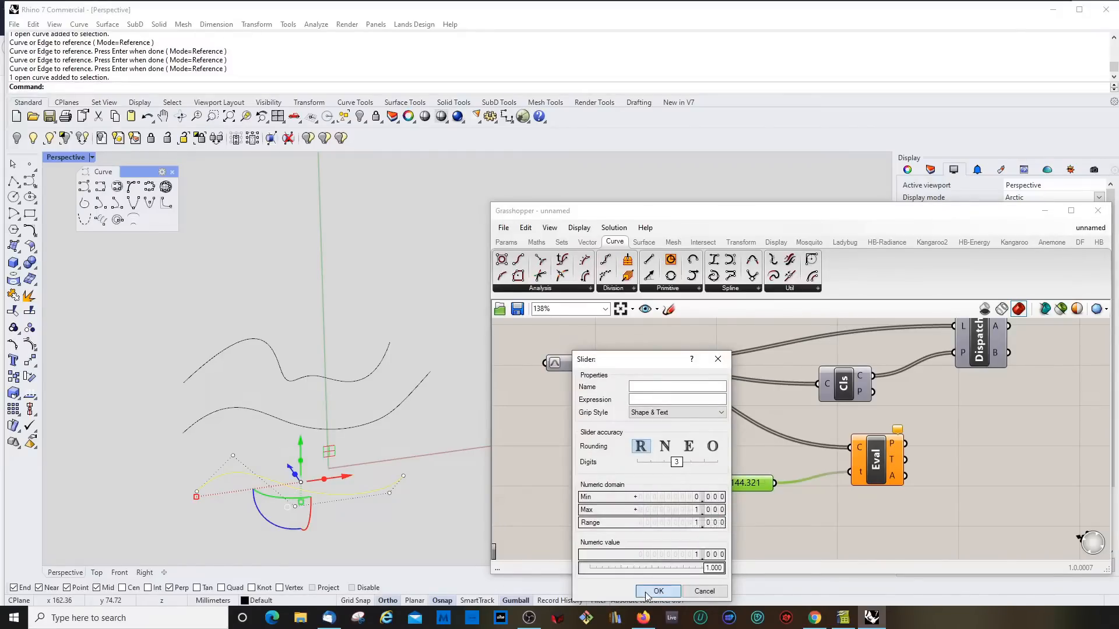
Test point positions along the curves by setting the Parameter slider to 0.56 and to 0.5
{"action": "left_click_drag", "start_coordinate": [764, 482], "coordinate": [711, 484]}
{"action": "double_click", "coordinate": [708, 485]}
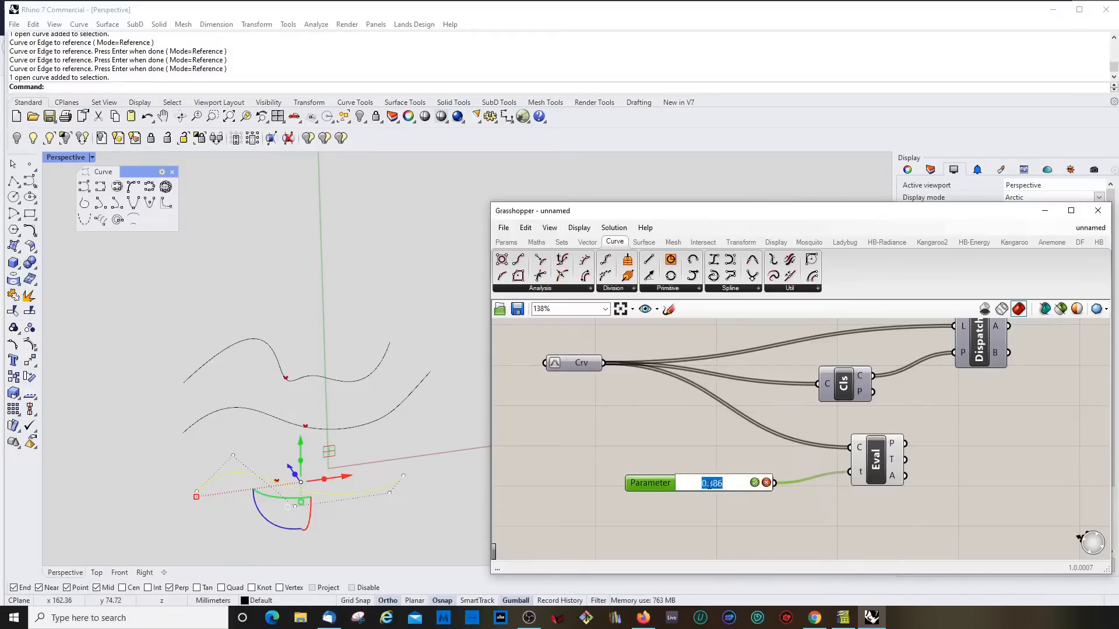
{"action": "type", "text": "0.56"}
{"action": "key", "text": "Return"}
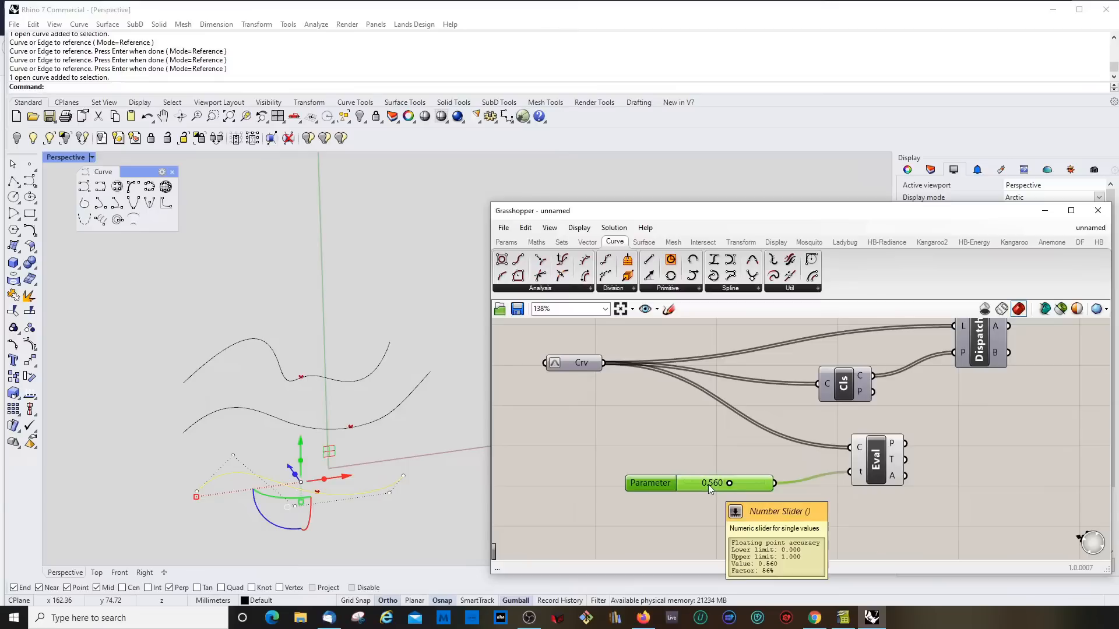
{"action": "double_click", "coordinate": [712, 485]}
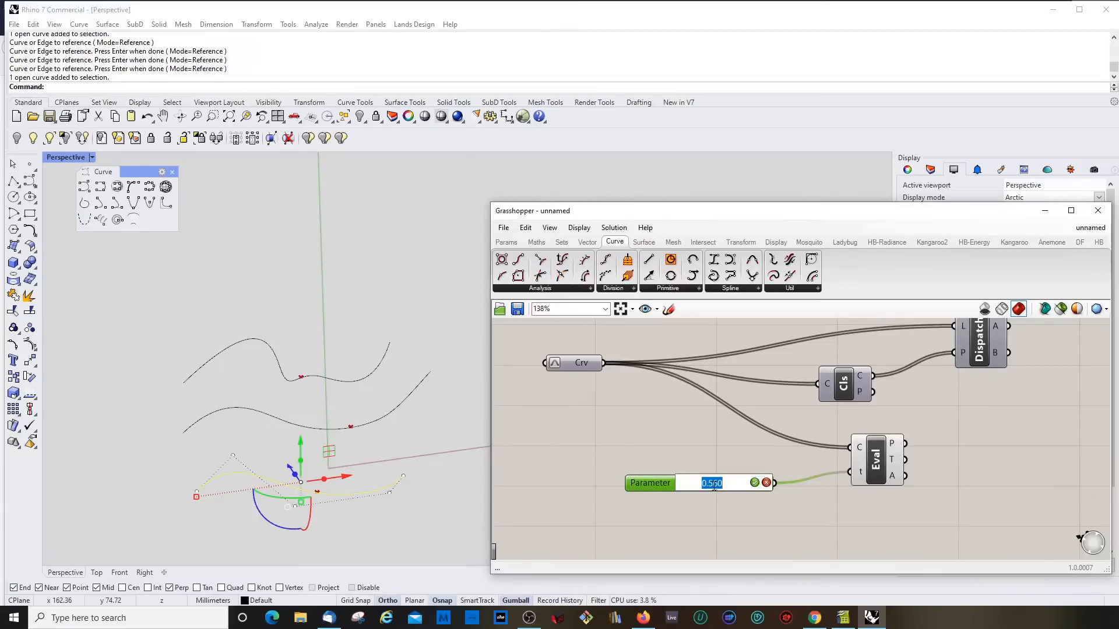
{"action": "type", "text": "0.5"}
{"action": "key", "text": "Return"}
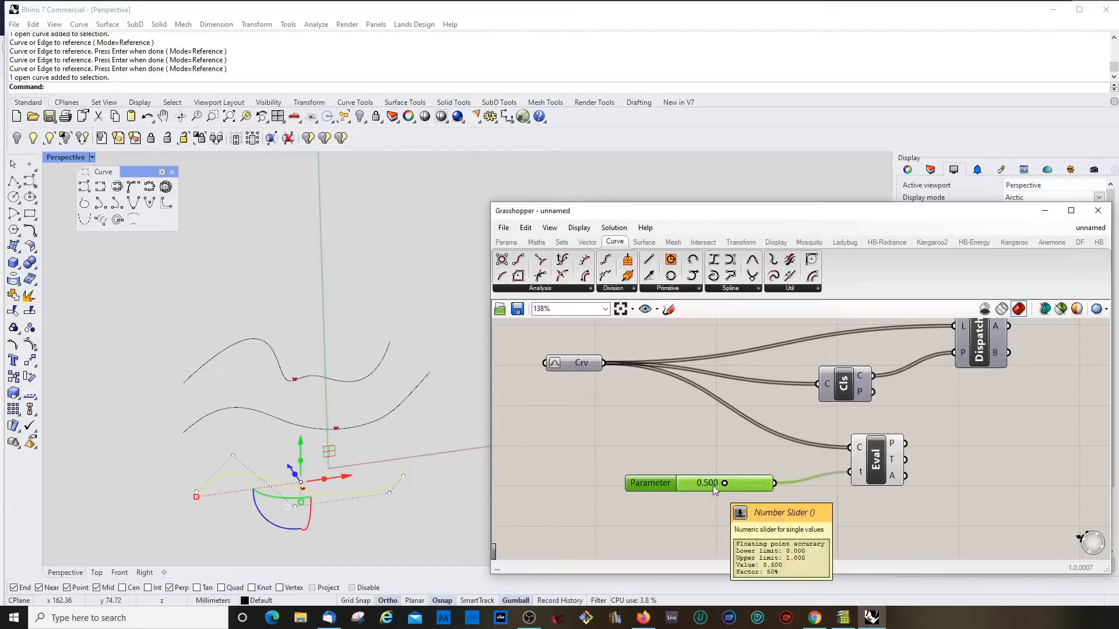
Align the Parameter slider with Eval's t input and set its value to 0.25, trying 0.24 first
{"action": "left_click", "coordinate": [663, 469]}
{"action": "left_click_drag", "start_coordinate": [655, 484], "coordinate": [639, 472]}
{"action": "right_click_drag", "start_coordinate": [328, 433], "coordinate": [318, 479]}
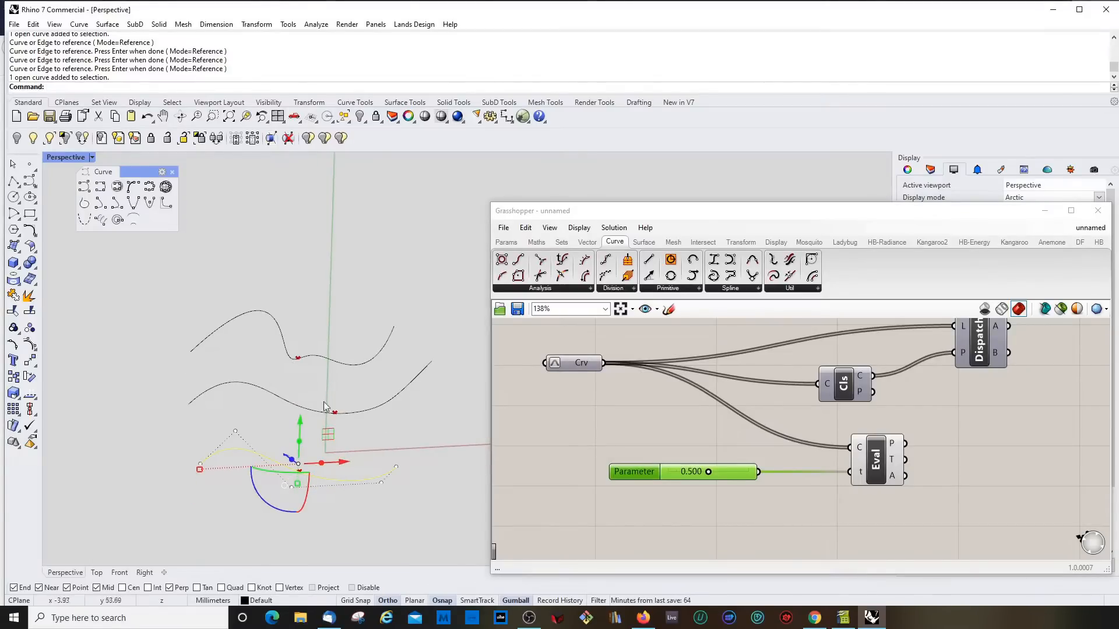
{"action": "double_click", "coordinate": [687, 472]}
{"action": "type", "text": "0.2"}
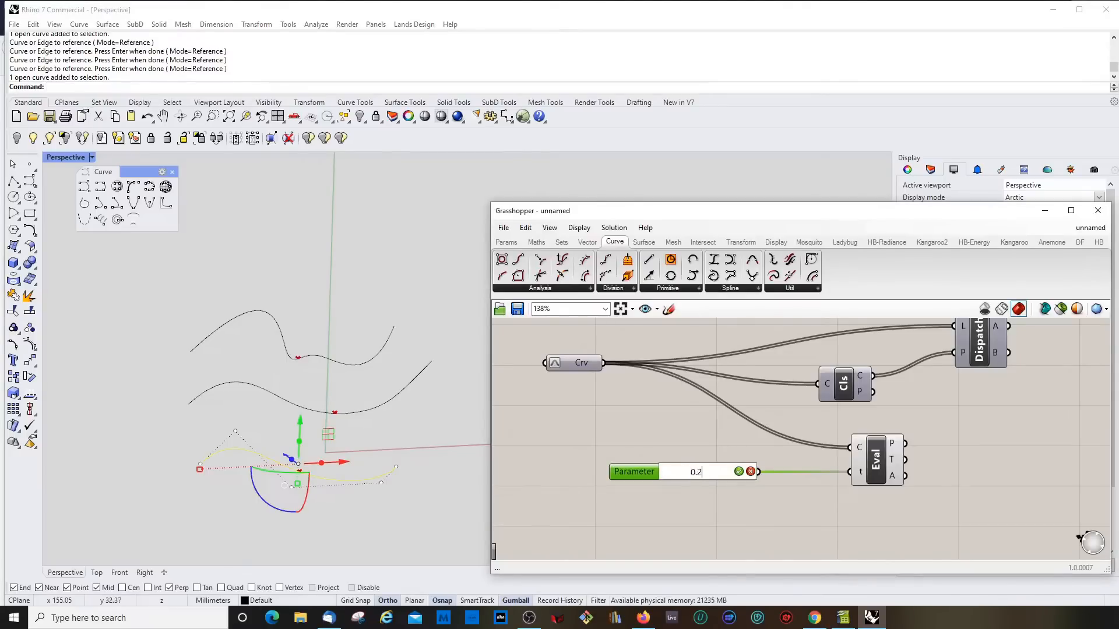
{"action": "type", "text": "4"}
{"action": "key", "text": "Return"}
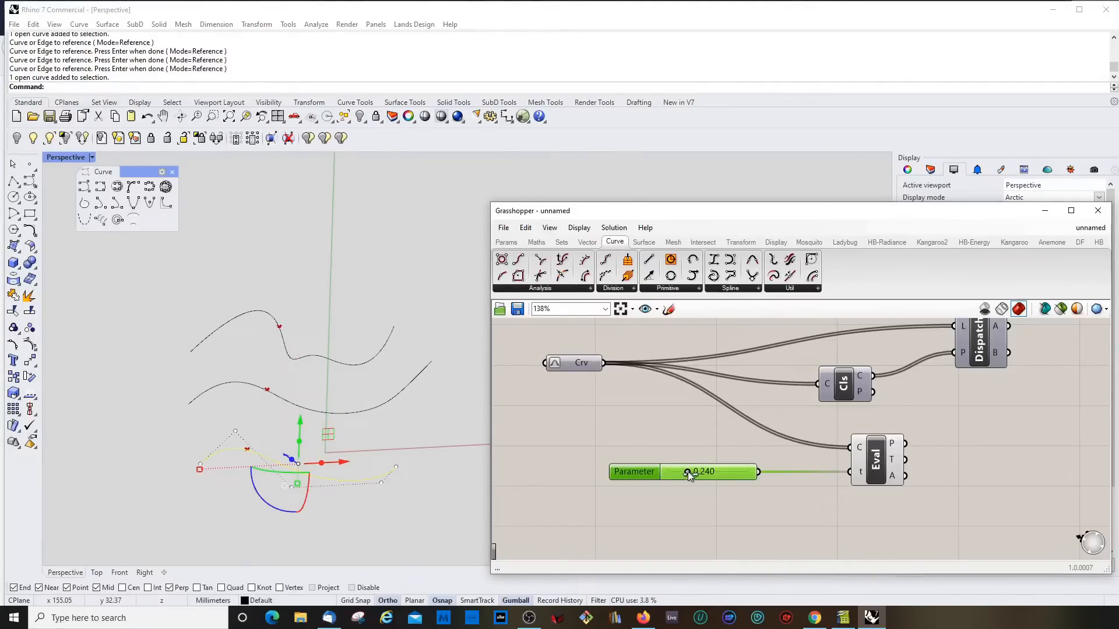
{"action": "double_click", "coordinate": [687, 473]}
{"action": "type", "text": "0.25"}
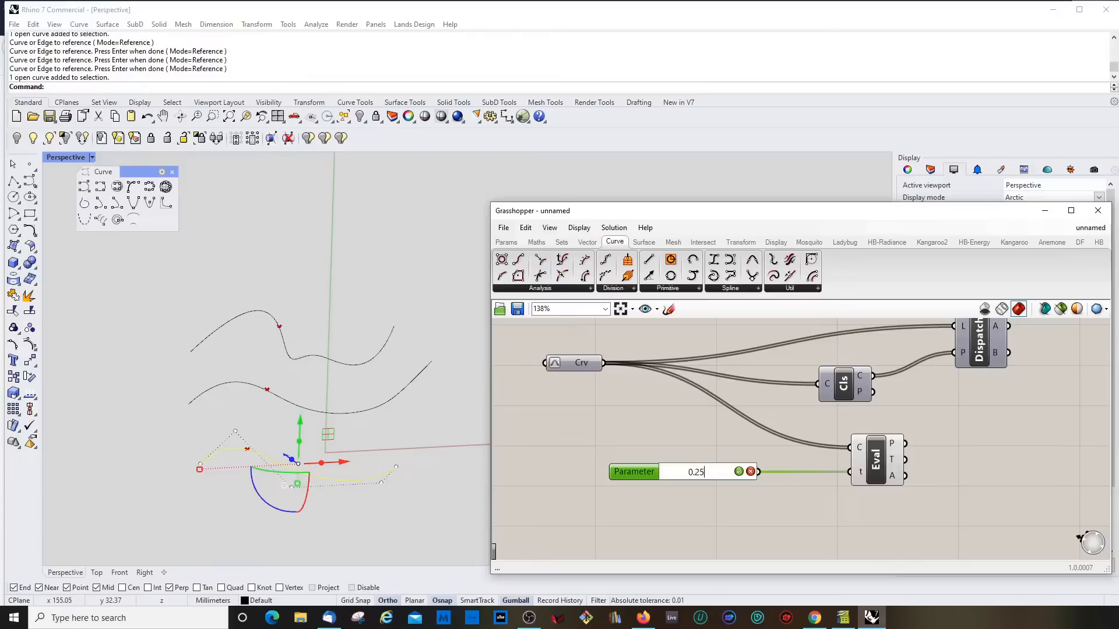
{"action": "key", "text": "Return"}
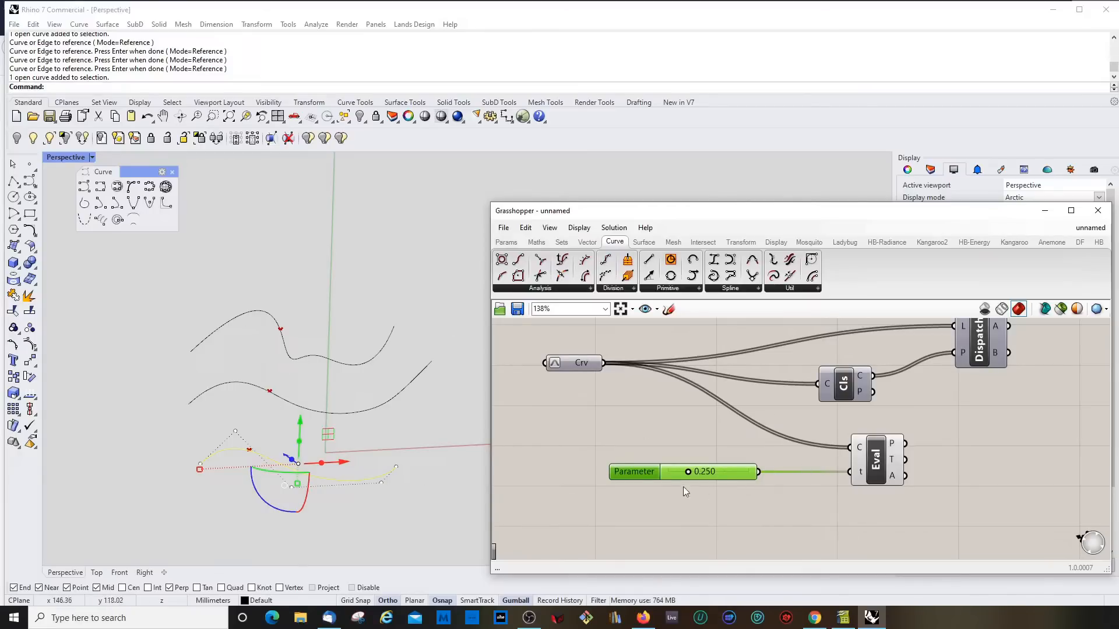
{"action": "left_click", "coordinate": [878, 473]}
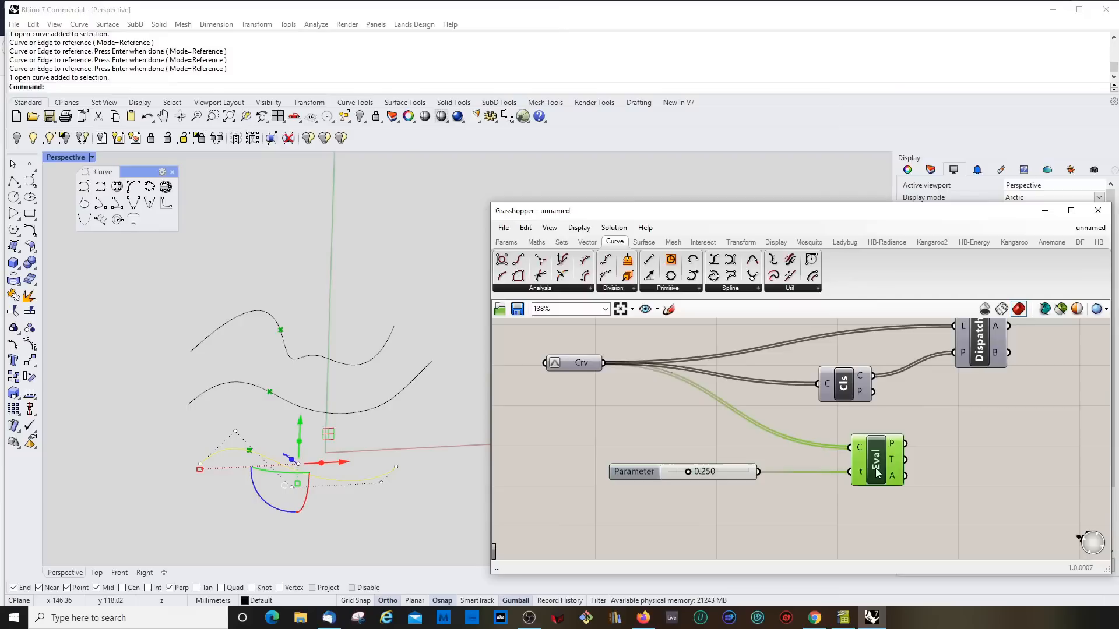
{"action": "left_click", "coordinate": [718, 453]}
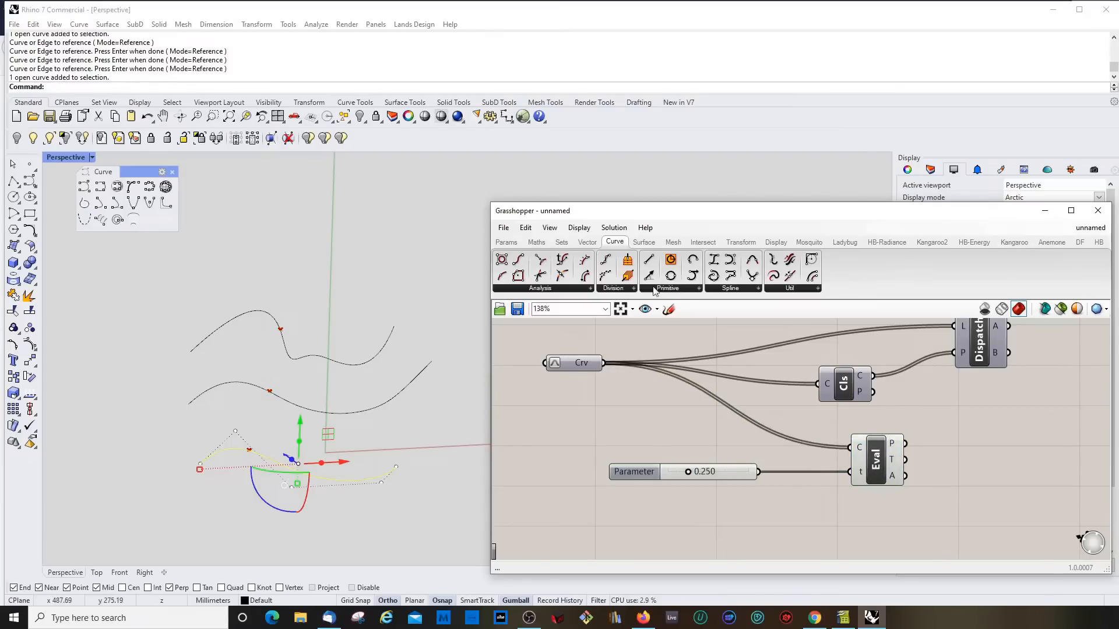
{"action": "left_click", "coordinate": [742, 291]}
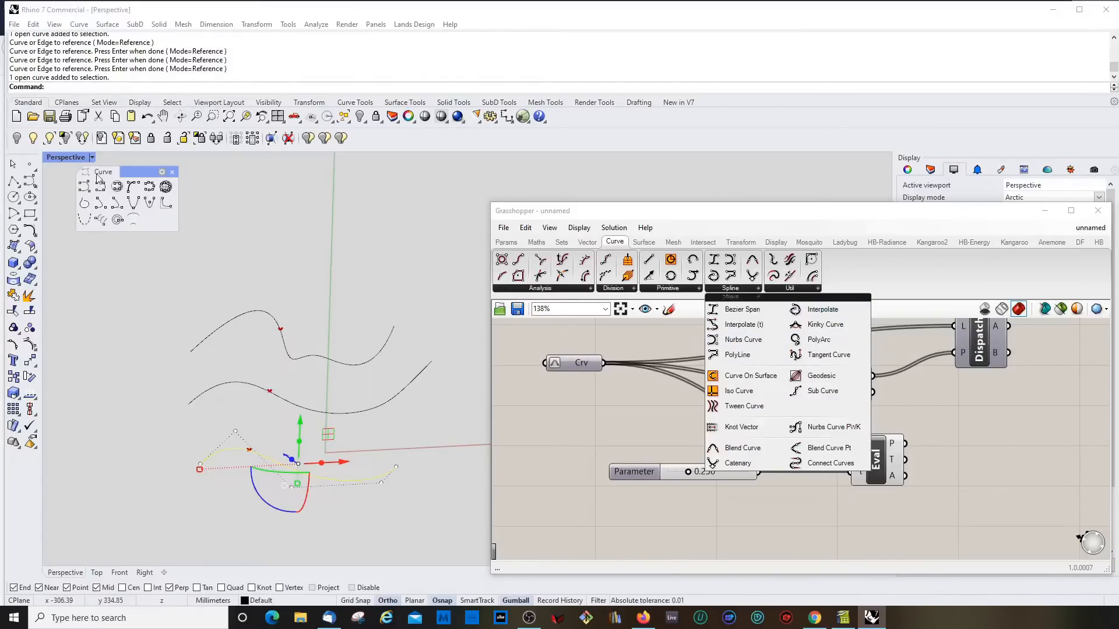
{"action": "left_click_drag", "start_coordinate": [139, 172], "coordinate": [153, 176]}
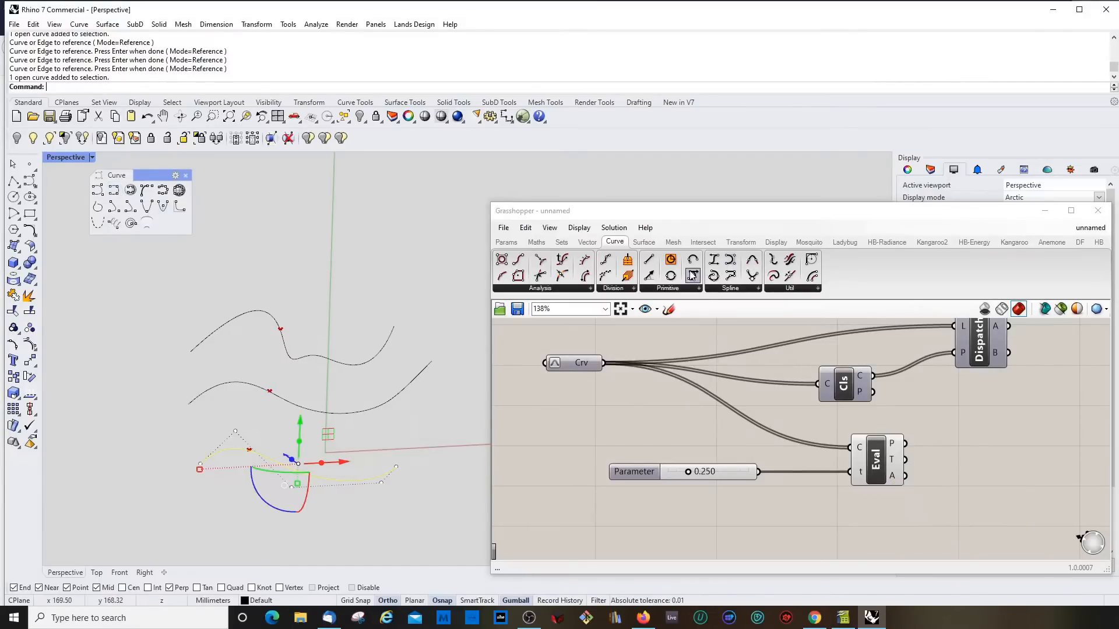
Add an Interpolate curve component beside Eval and connect Eval's P output to its V input
{"action": "left_click", "coordinate": [712, 279]}
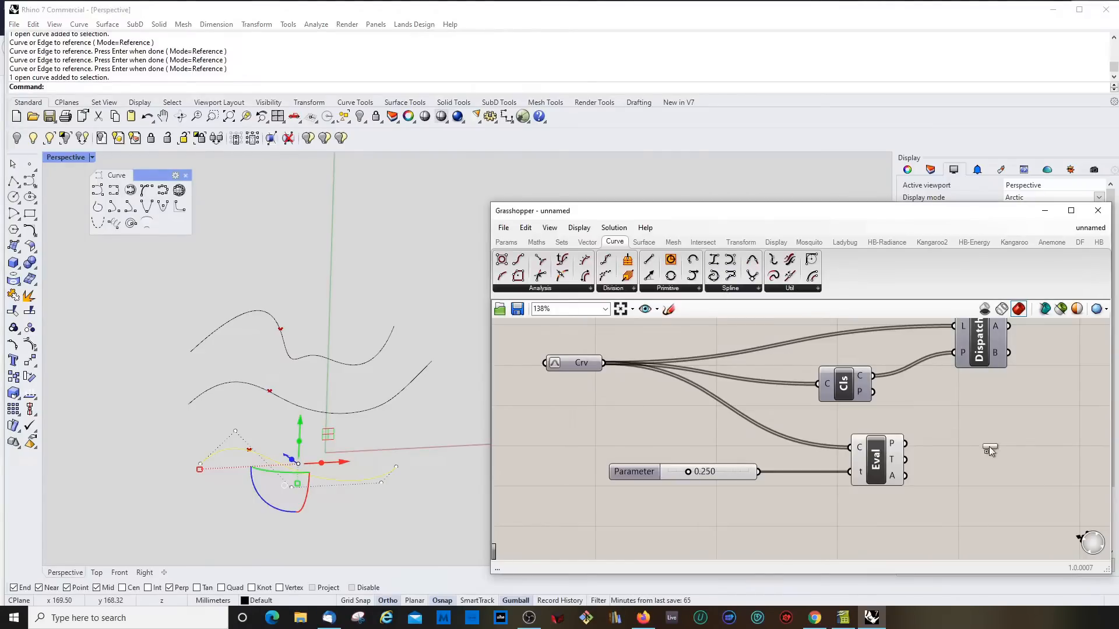
{"action": "left_click", "coordinate": [989, 449]}
{"action": "scroll", "coordinate": [740, 461], "scroll_direction": "down", "scroll_amount": 3}
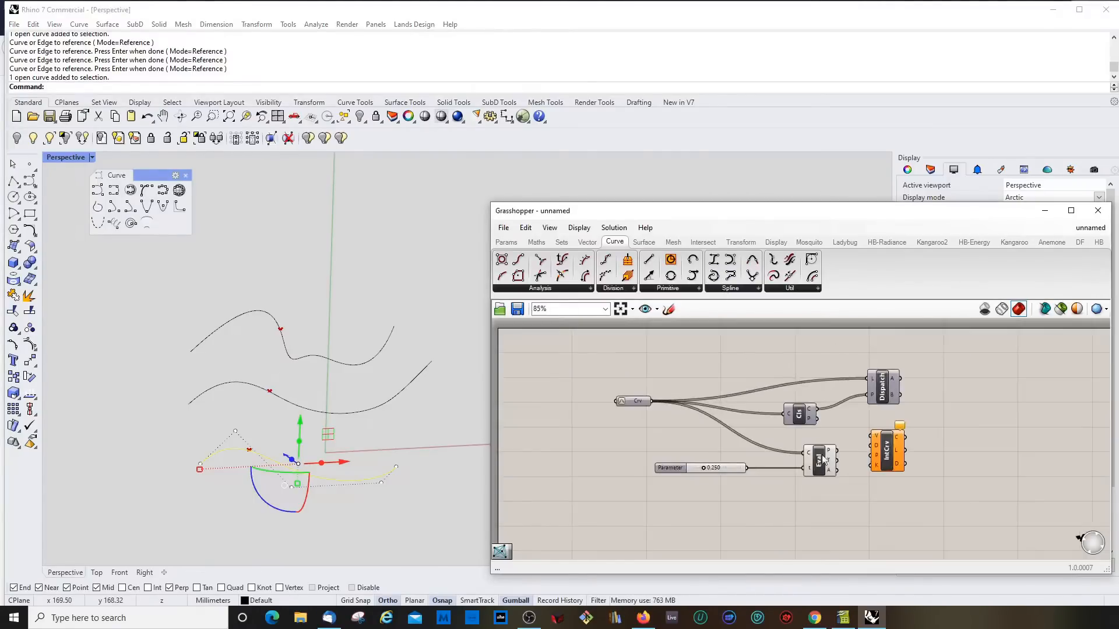
{"action": "scroll", "coordinate": [859, 454], "scroll_direction": "up", "scroll_amount": 4}
{"action": "left_click_drag", "start_coordinate": [923, 437], "coordinate": [949, 443]}
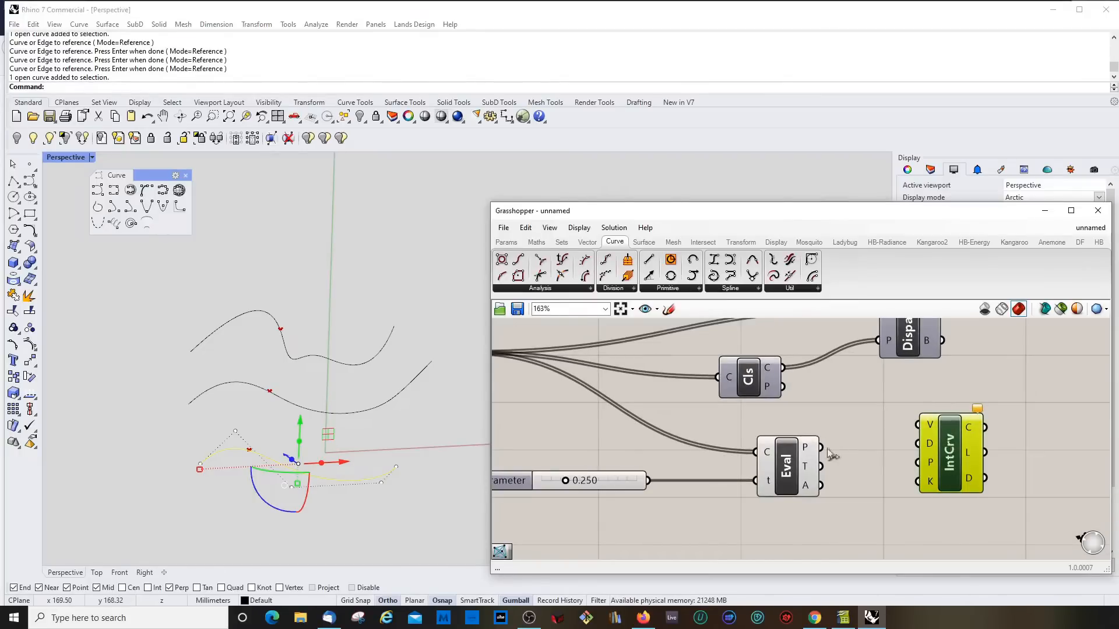
{"action": "left_click_drag", "start_coordinate": [933, 433], "coordinate": [821, 447]}
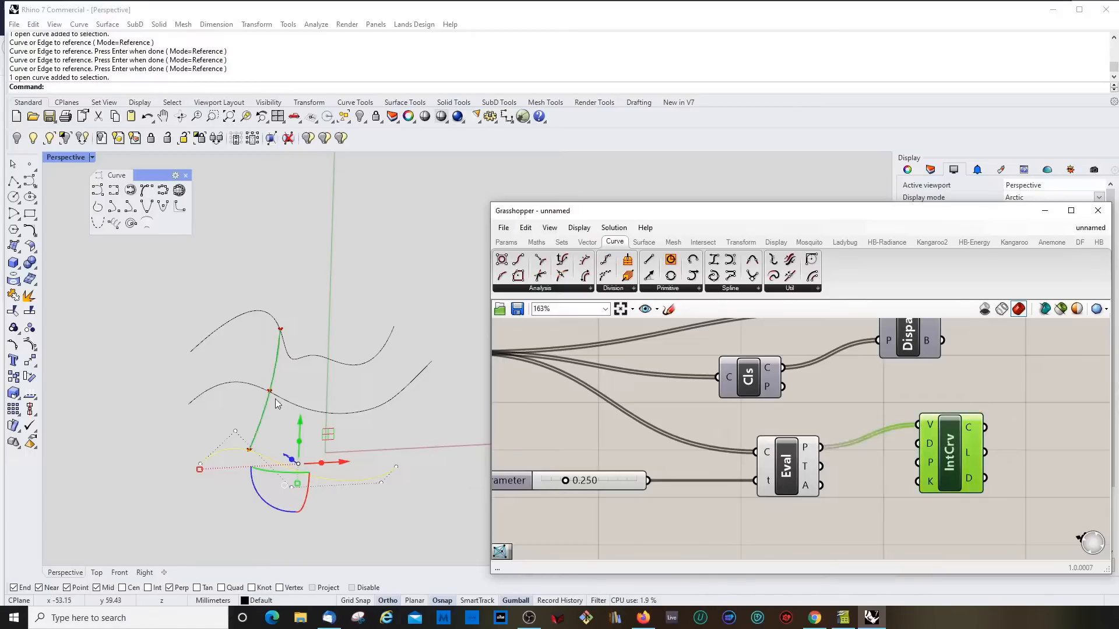
Shift the front curve along positive X and the back curve along negative X to test how the interpolated curve follows
{"action": "mouse_move", "coordinate": [278, 403]}
{"action": "right_mouse_down"}
{"action": "mouse_move", "coordinate": [278, 482]}
{"action": "mouse_move", "coordinate": [271, 385]}
{"action": "right_mouse_up"}
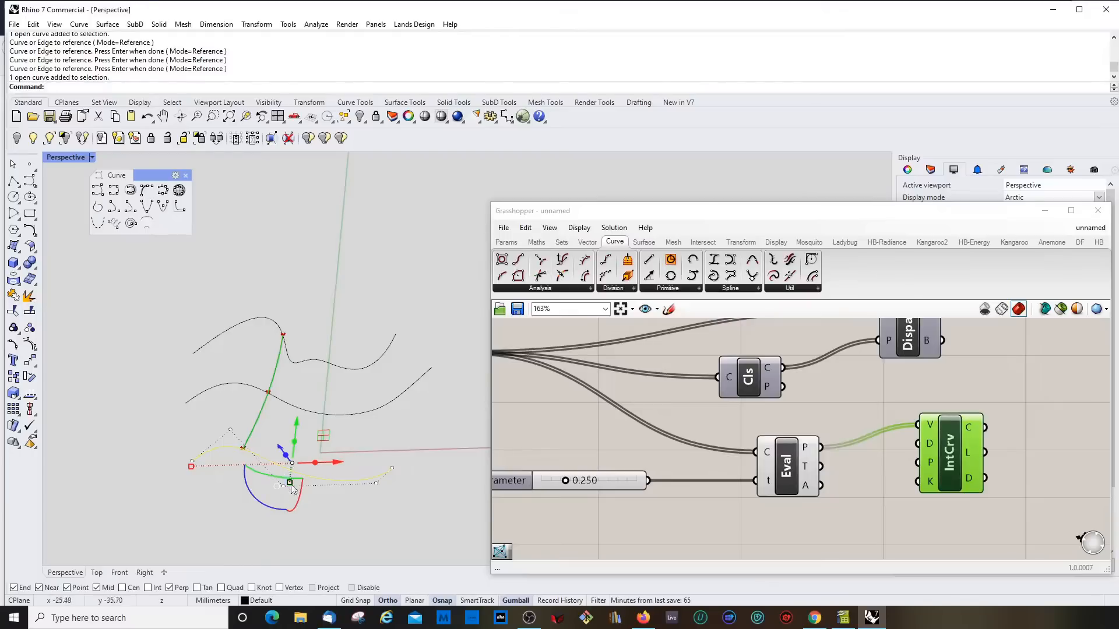
{"action": "left_click_drag", "start_coordinate": [337, 467], "coordinate": [376, 466]}
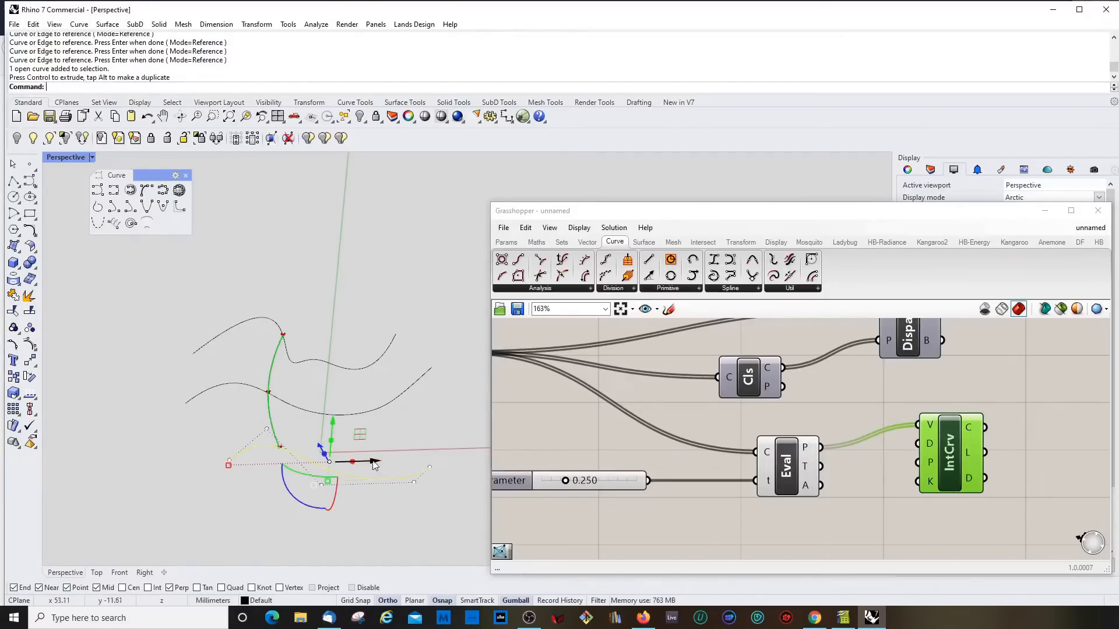
{"action": "left_click", "coordinate": [275, 328]}
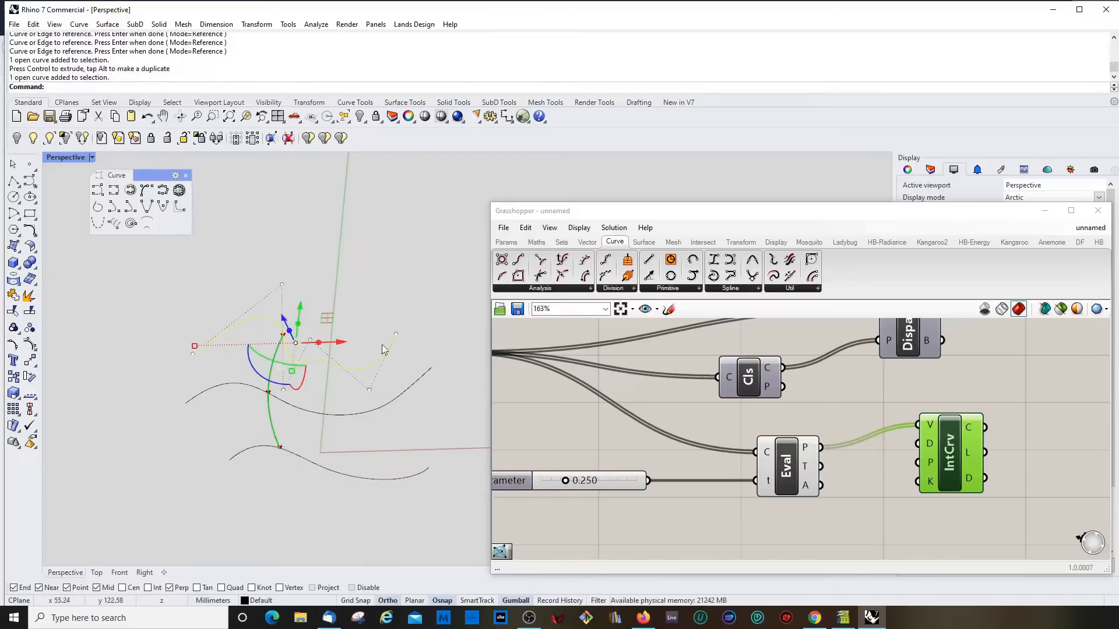
{"action": "left_click_drag", "start_coordinate": [343, 344], "coordinate": [298, 342]}
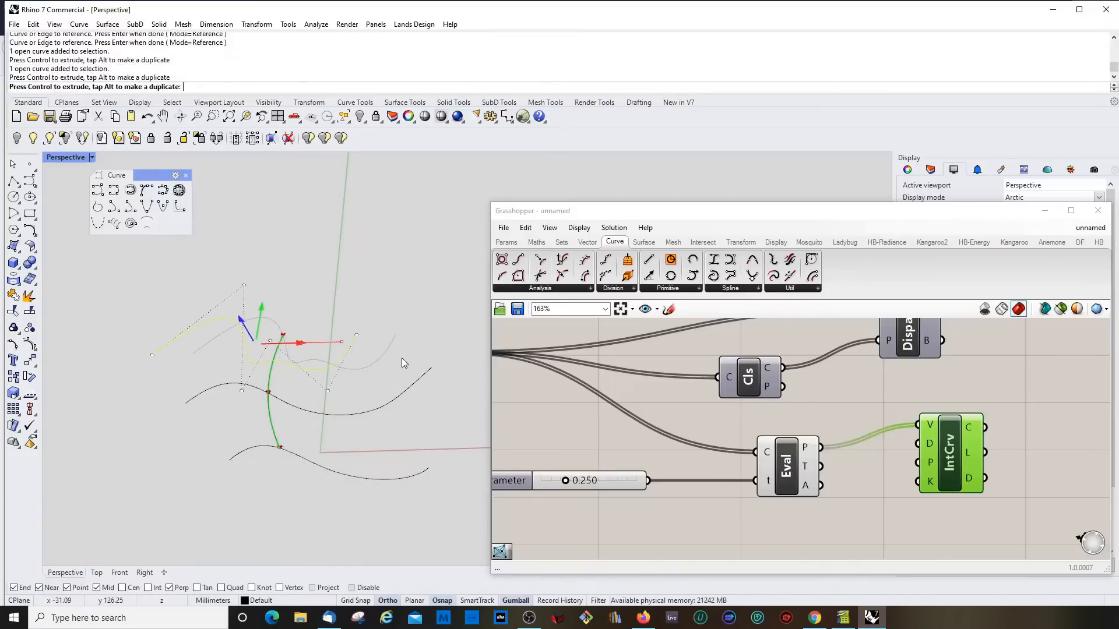
{"action": "right_click_drag", "start_coordinate": [307, 447], "coordinate": [351, 474]}
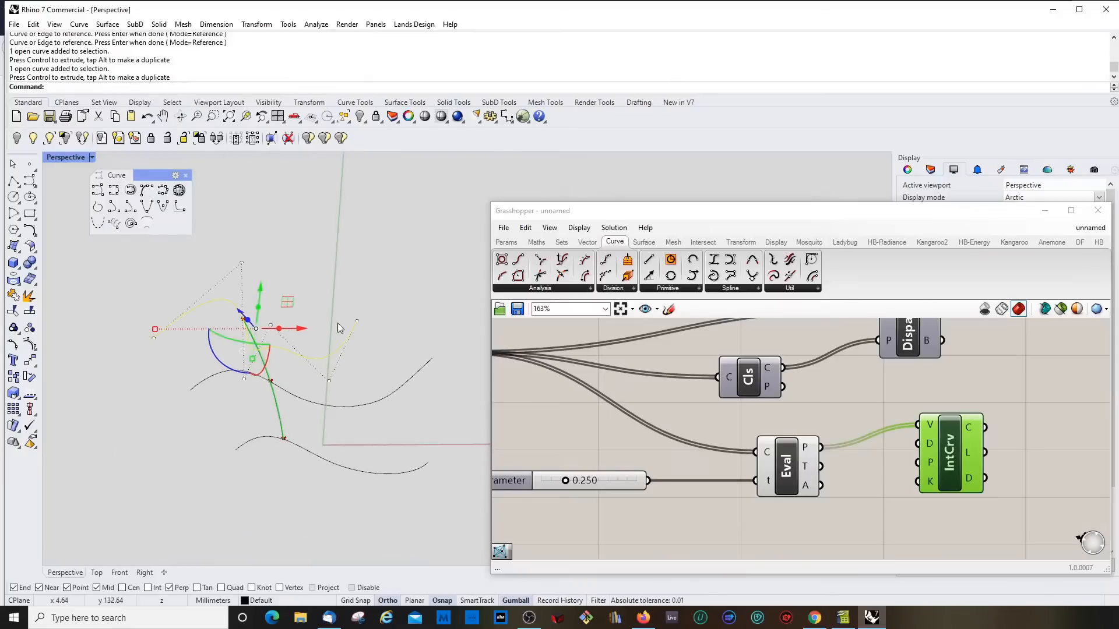
Raise the middle curve vertically along Z in Rhino and set the Parameter slider to 0.365
{"action": "right_click_drag", "start_coordinate": [337, 323], "coordinate": [382, 357]}
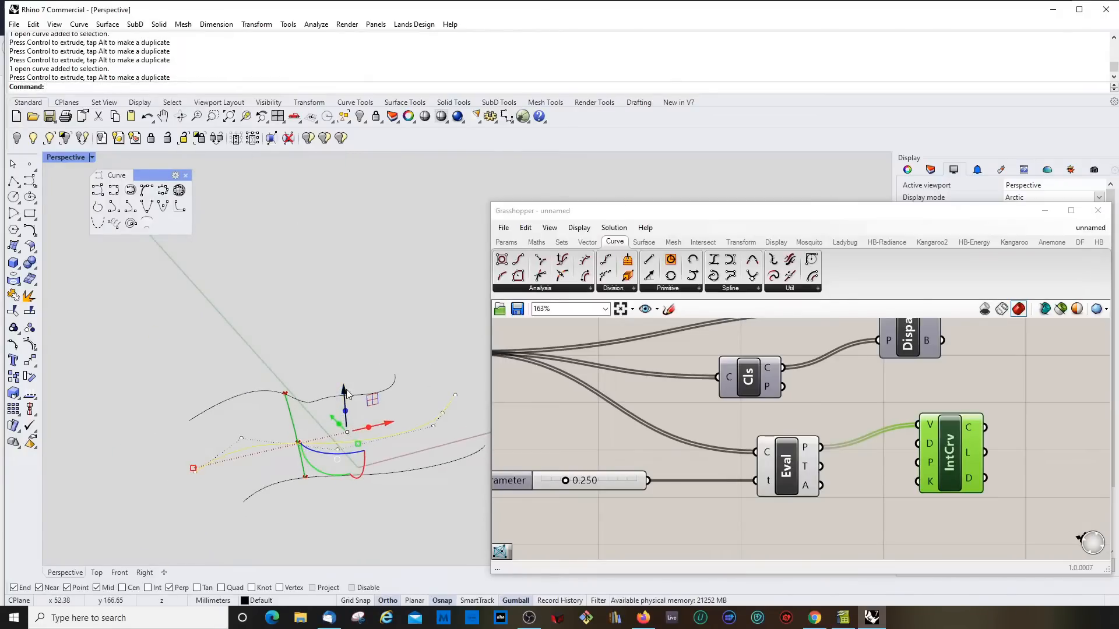
{"action": "left_click_drag", "start_coordinate": [348, 391], "coordinate": [348, 347]}
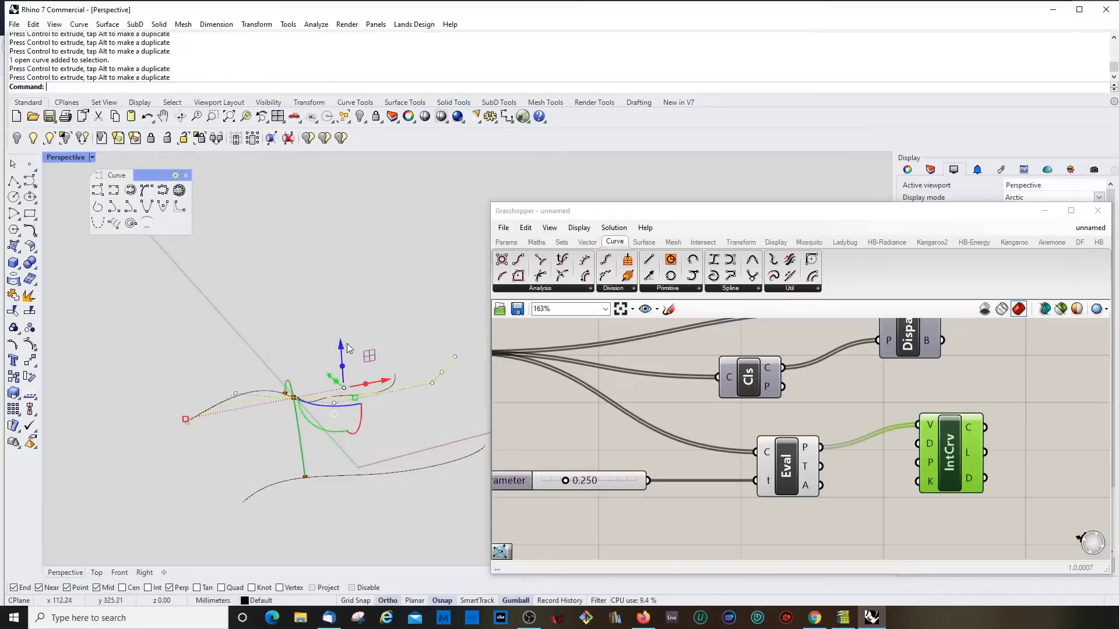
{"action": "right_click_drag", "start_coordinate": [349, 347], "coordinate": [269, 516]}
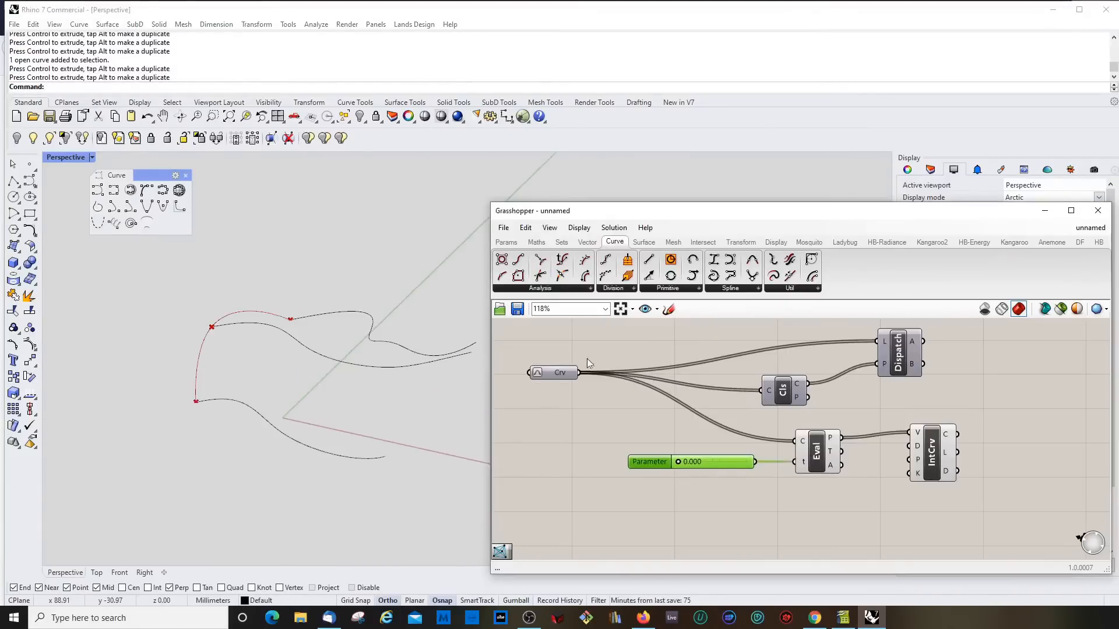
{"action": "left_click_drag", "start_coordinate": [677, 462], "coordinate": [702, 452]}
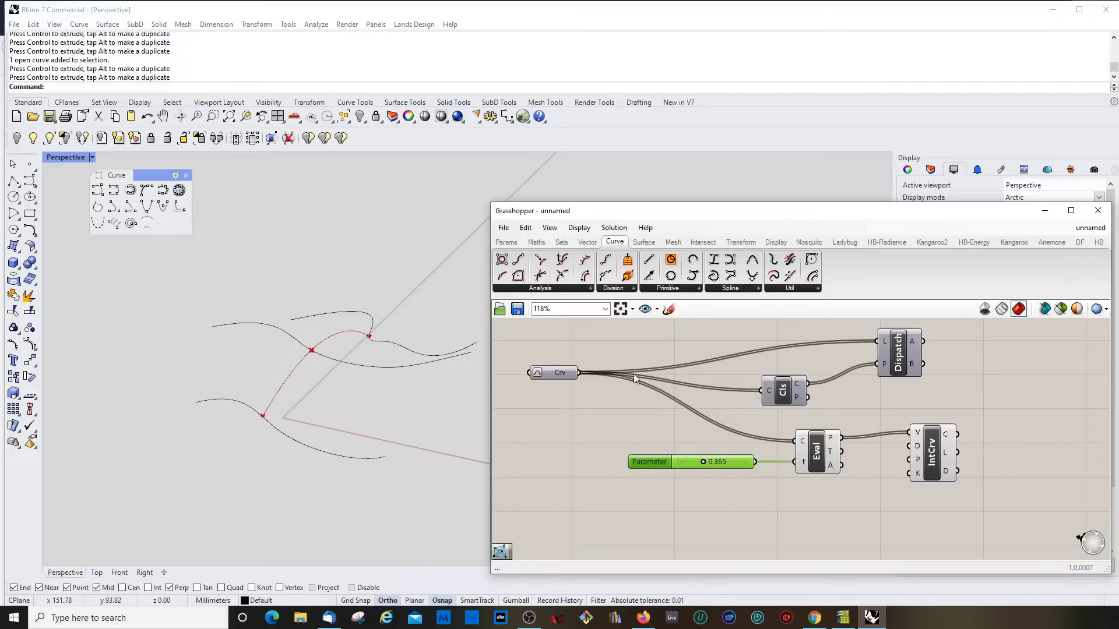
Rearrange the Crv, Parameter, Cls, Eval and IntCrv components into a compact layout, with IntCrv below Dispatch
{"action": "left_click_drag", "start_coordinate": [550, 372], "coordinate": [604, 344]}
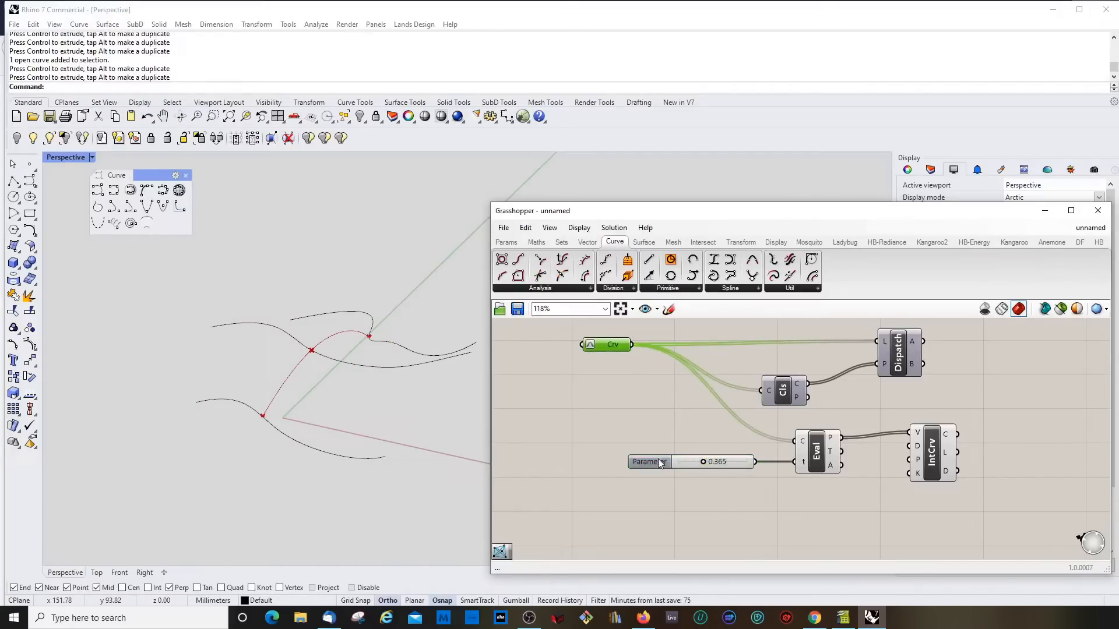
{"action": "left_click_drag", "start_coordinate": [660, 462], "coordinate": [569, 377]}
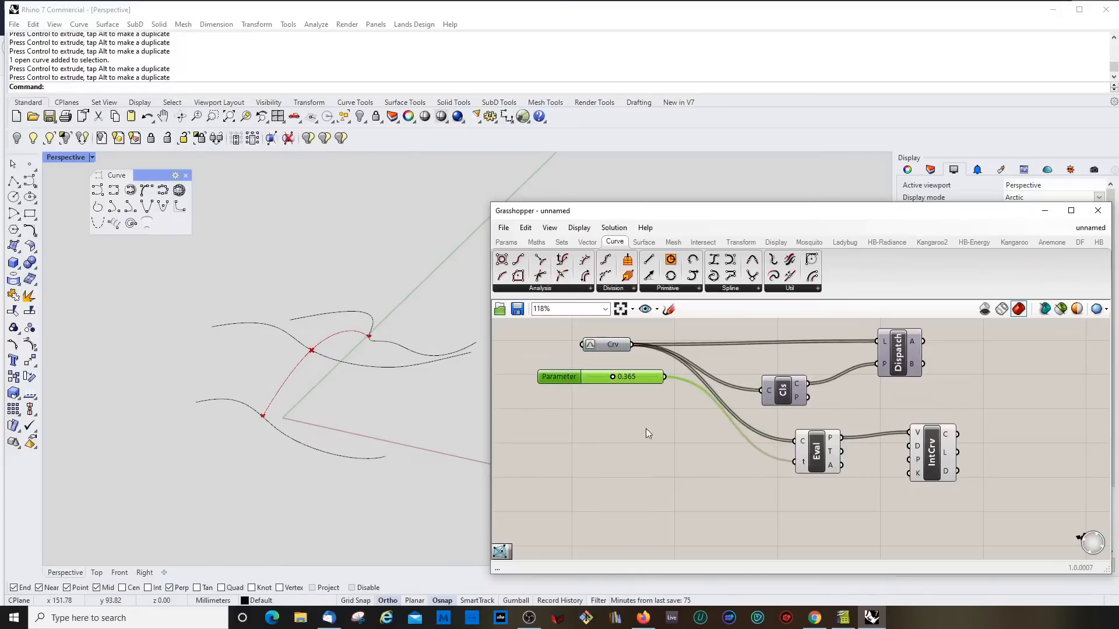
{"action": "left_click", "coordinate": [646, 433]}
{"action": "left_click_drag", "start_coordinate": [782, 389], "coordinate": [793, 375]}
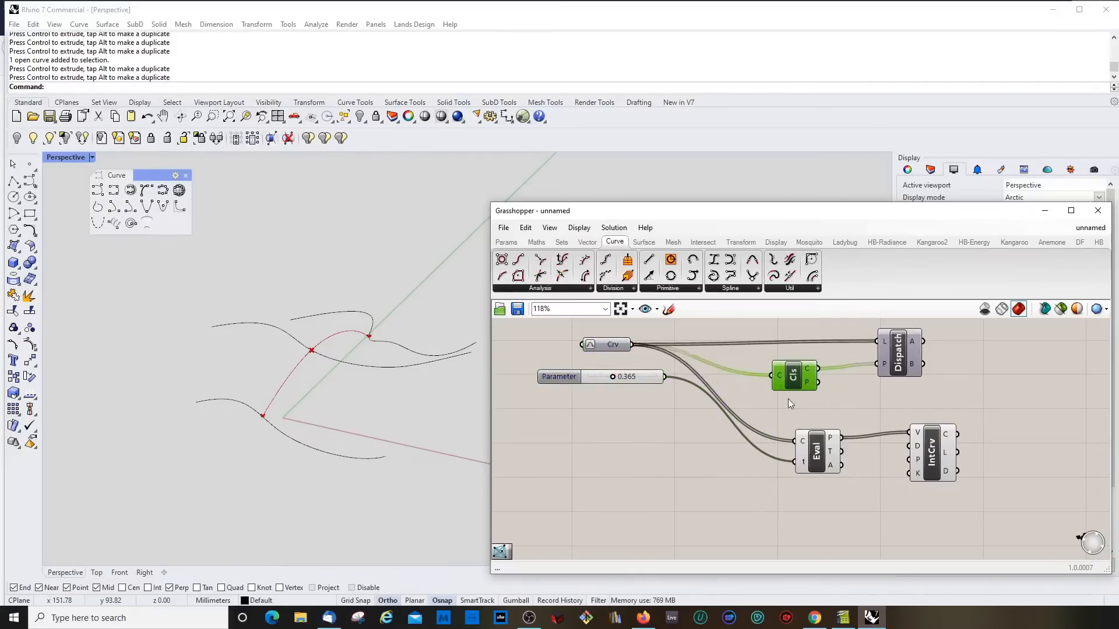
{"action": "left_click_drag", "start_coordinate": [820, 449], "coordinate": [799, 418]}
{"action": "left_click_drag", "start_coordinate": [940, 473], "coordinate": [909, 449]}
{"action": "left_click", "coordinate": [877, 505]}
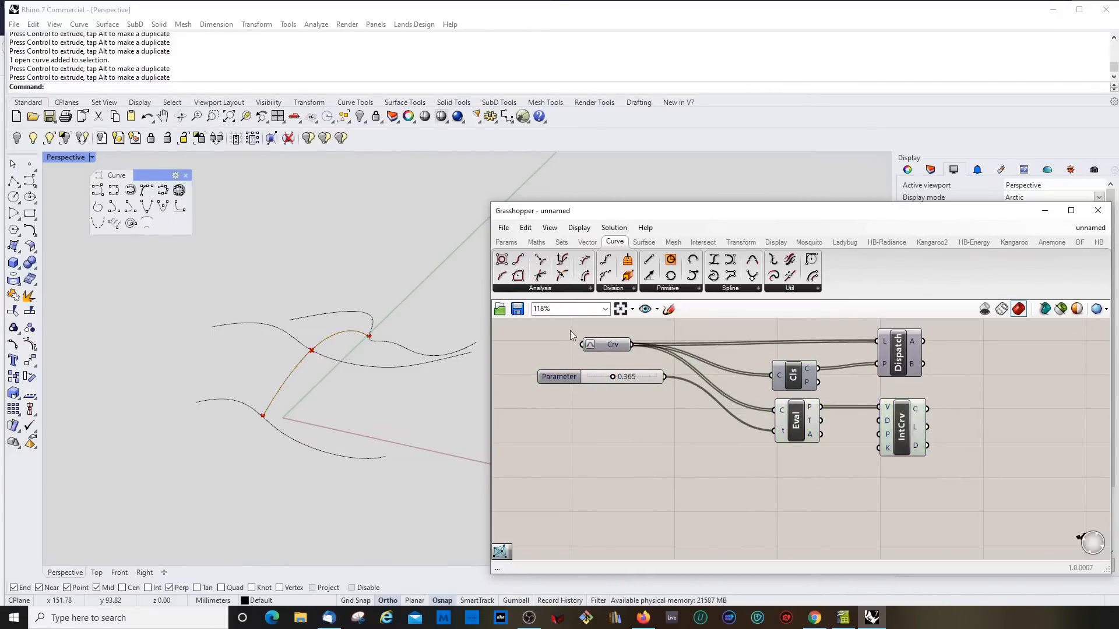
Add a Divide Curve component below Eval and connect the Crv output to its C input
{"action": "left_click", "coordinate": [539, 288]}
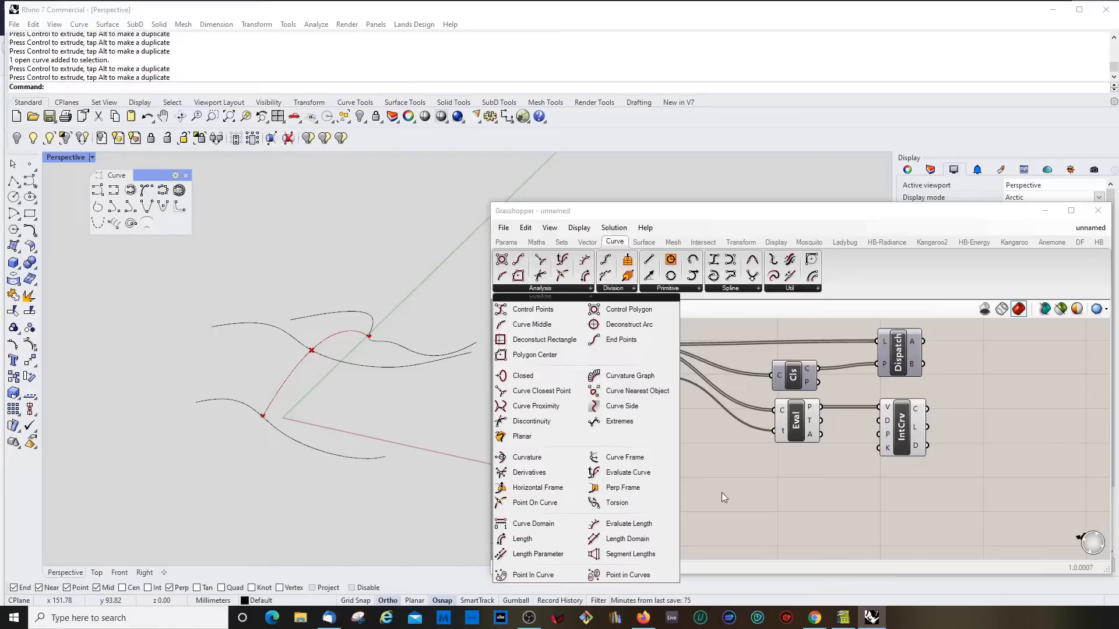
{"action": "left_click", "coordinate": [722, 491]}
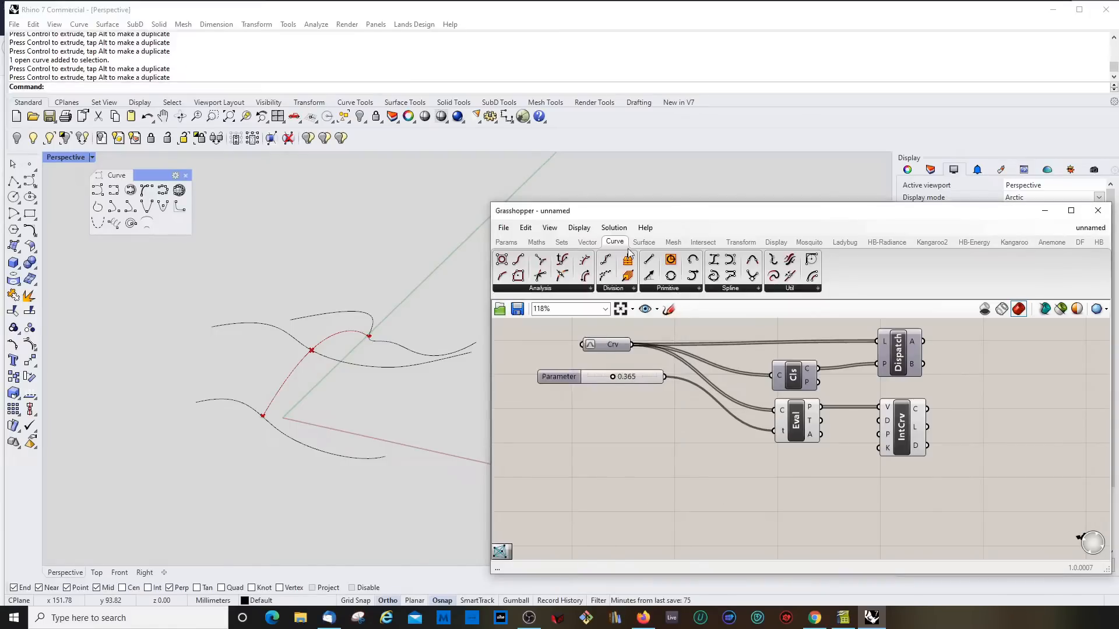
{"action": "left_click", "coordinate": [613, 289]}
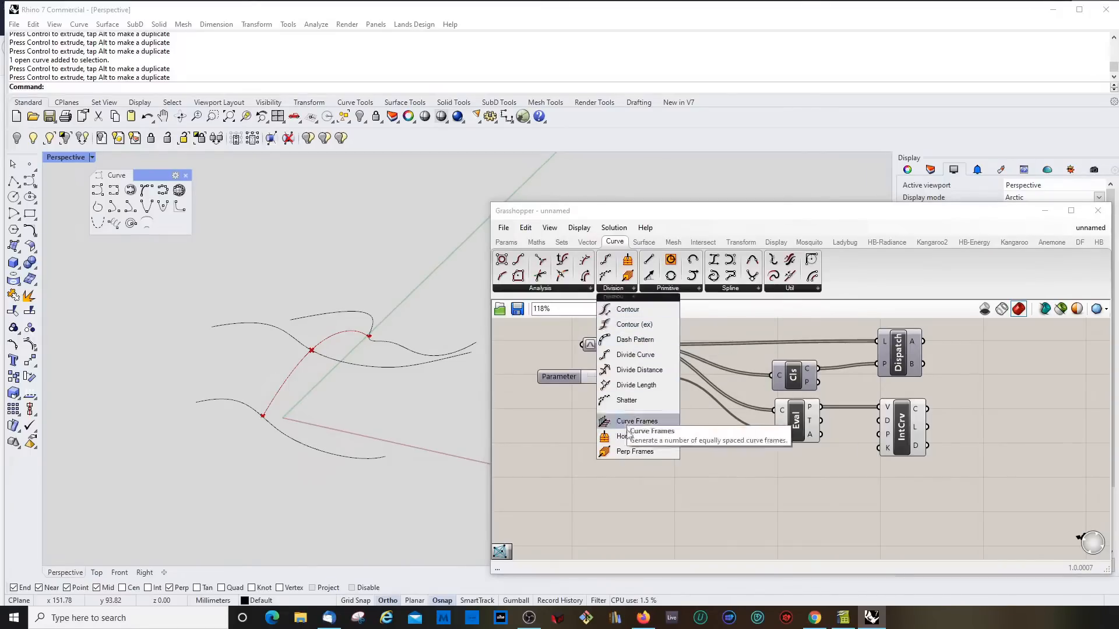
{"action": "left_click", "coordinate": [639, 351]}
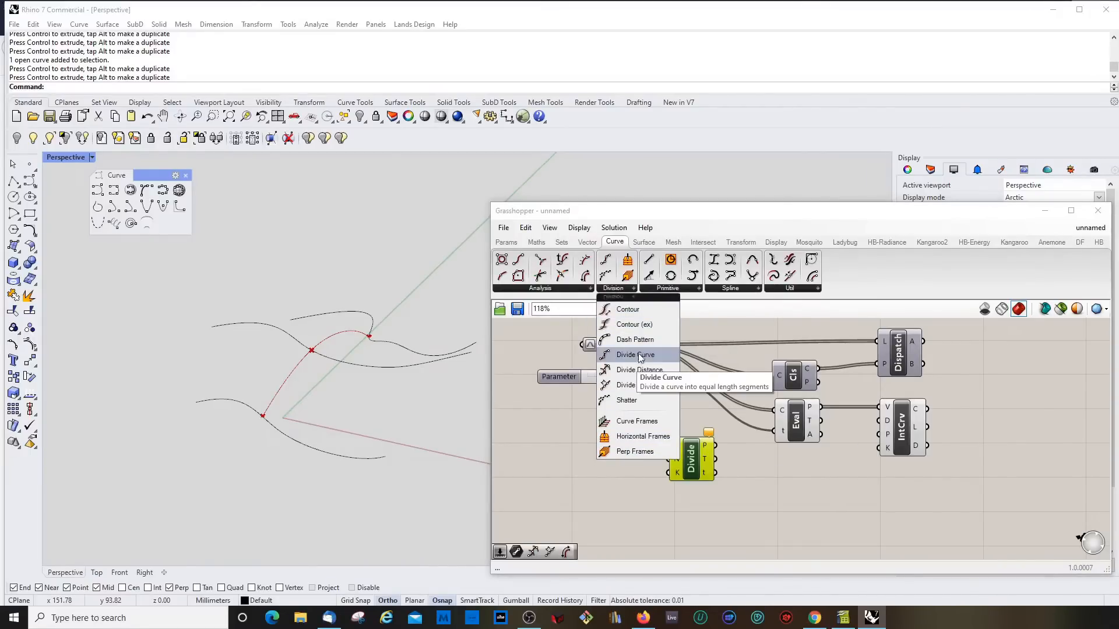
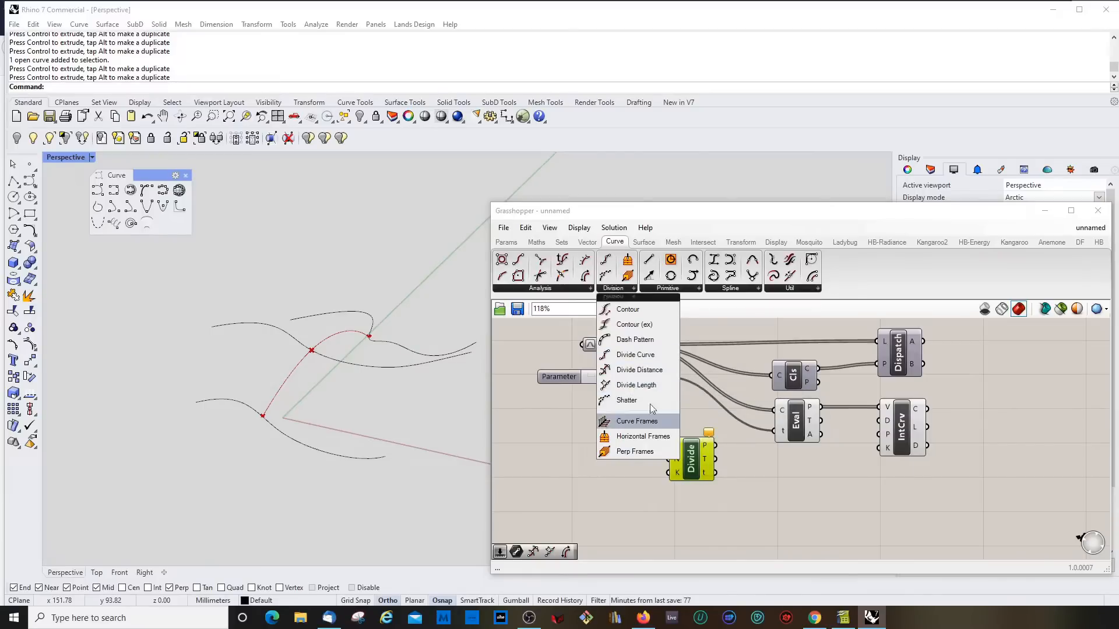
{"action": "left_click_drag", "start_coordinate": [699, 469], "coordinate": [719, 468]}
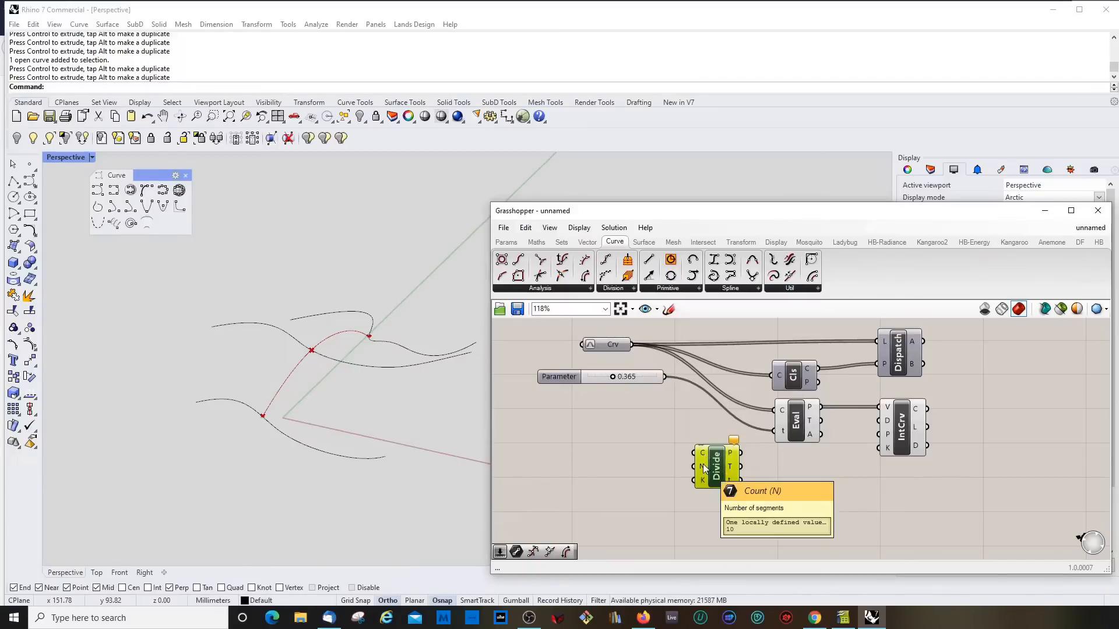
{"action": "left_click_drag", "start_coordinate": [713, 465], "coordinate": [721, 471]}
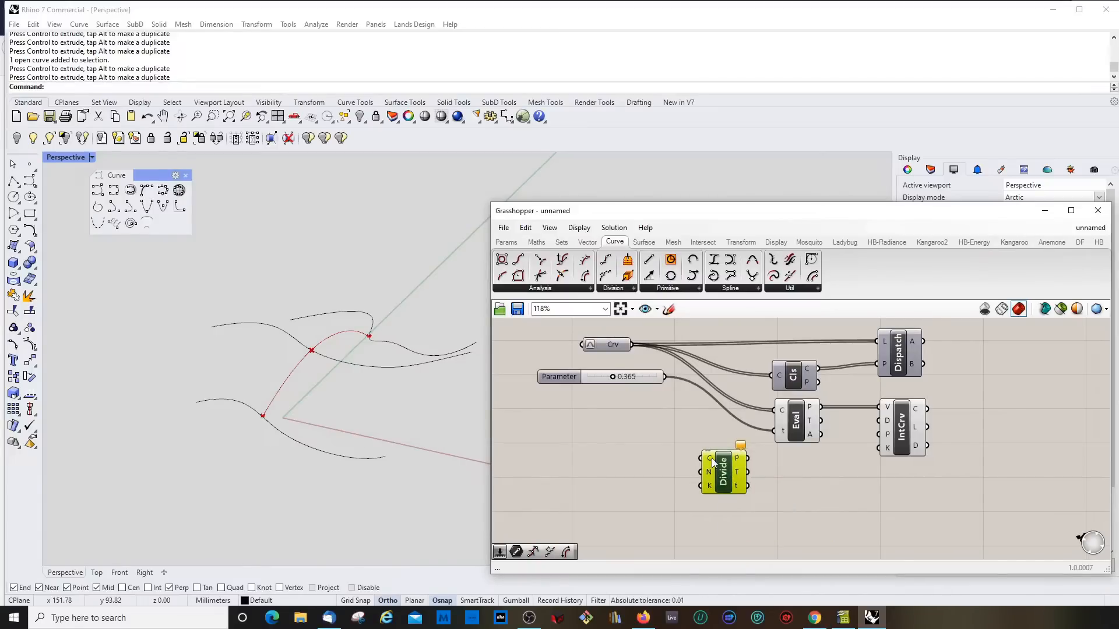
{"action": "left_click_drag", "start_coordinate": [631, 344], "coordinate": [705, 475]}
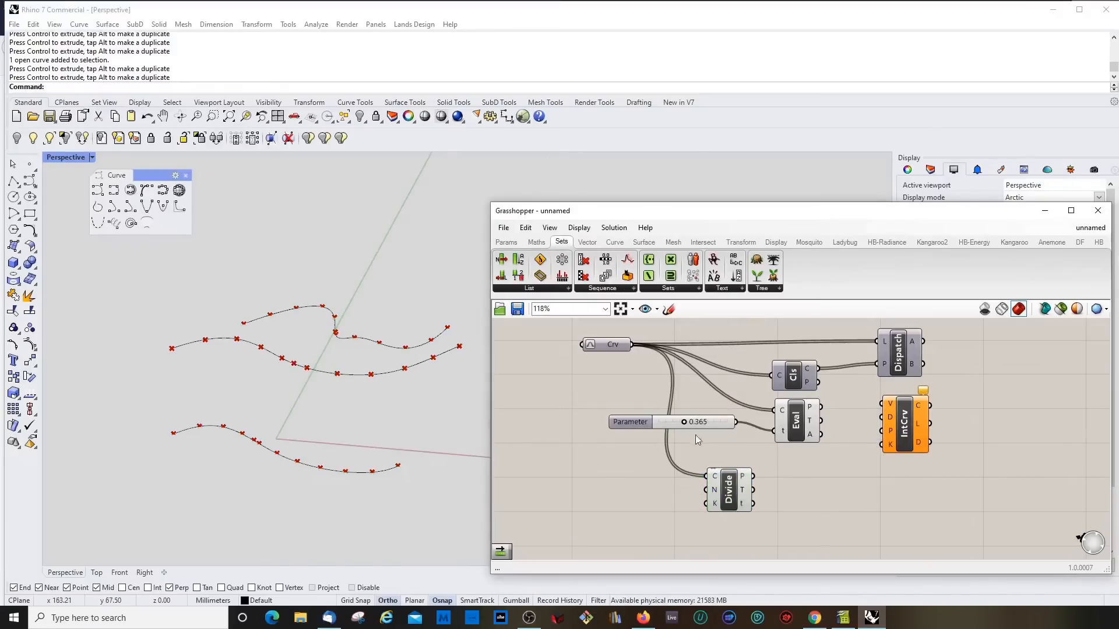
Reconnect Eval's P output to IntCrv's V input and align the Parameter slider with Eval's t input
{"action": "left_click_drag", "start_coordinate": [642, 422], "coordinate": [638, 436]}
{"action": "left_click_drag", "start_coordinate": [821, 407], "coordinate": [882, 404]}
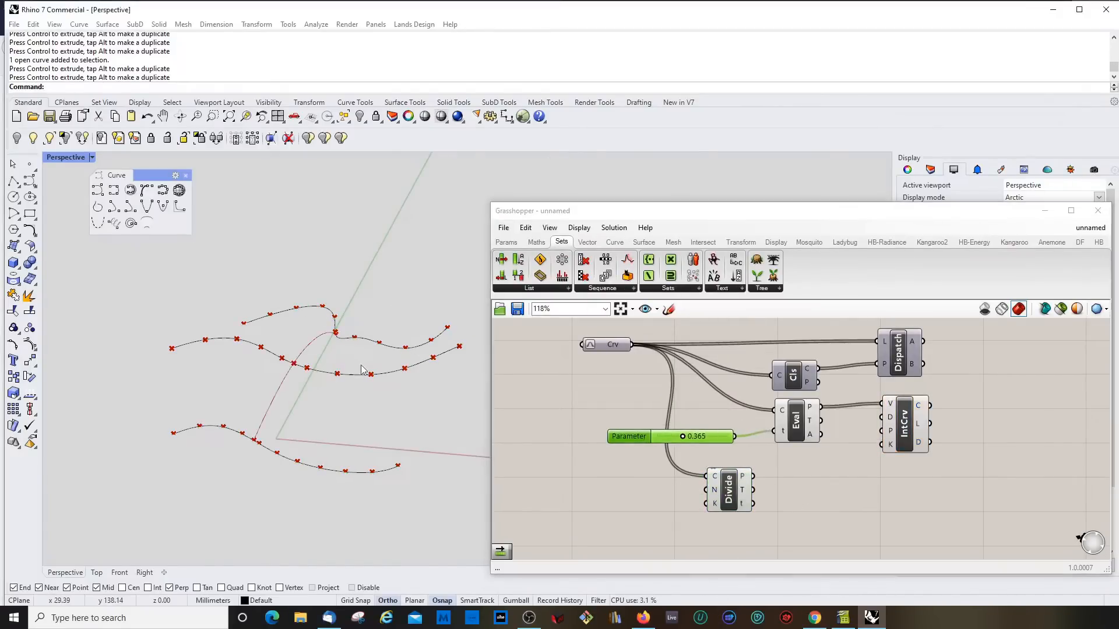
{"action": "right_click_drag", "start_coordinate": [385, 435], "coordinate": [309, 370]}
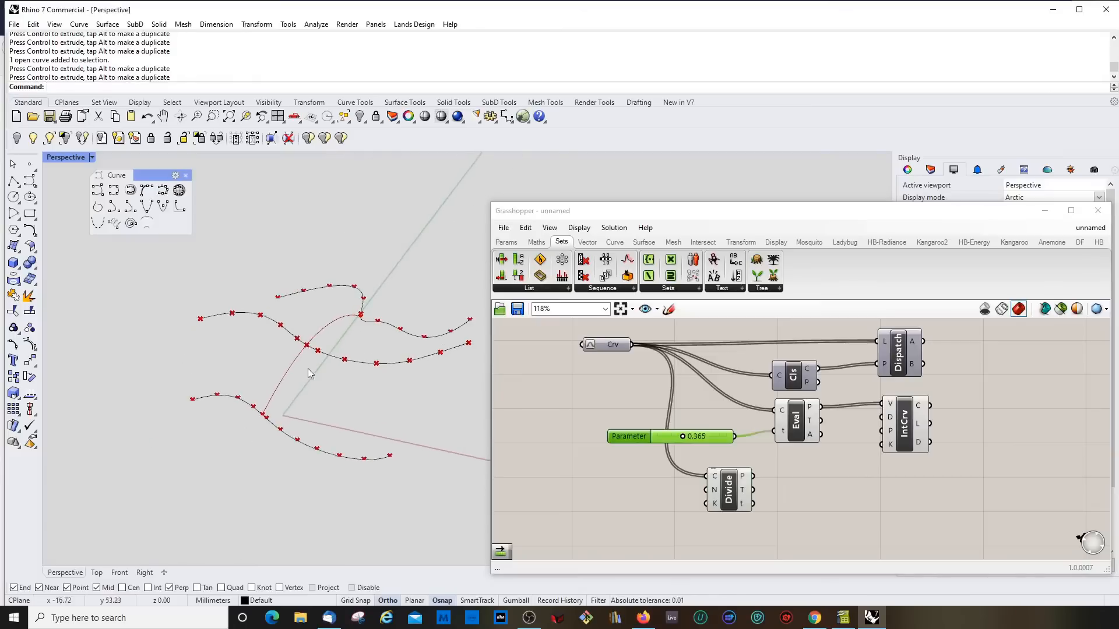
{"action": "left_click_drag", "start_coordinate": [662, 441], "coordinate": [662, 436]}
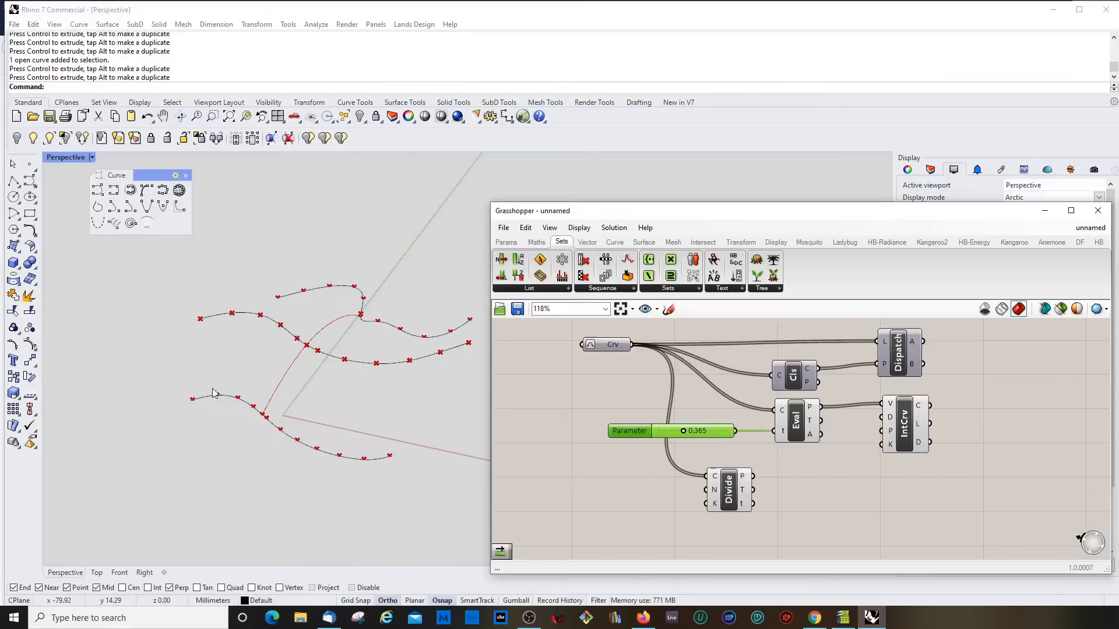
Connect Divide's P output to IntCrv's V input in place of Eval's points and move IntCrv lower on the canvas
{"action": "left_click_drag", "start_coordinate": [736, 482], "coordinate": [901, 412]}
{"action": "left_click_drag", "start_coordinate": [917, 422], "coordinate": [938, 461]}
{"action": "left_click", "coordinate": [824, 516]}
Compare the Divide points and the interpolated curves with the original Rhino curves, especially around the back curve's sharp bend
{"action": "left_click", "coordinate": [737, 502]}
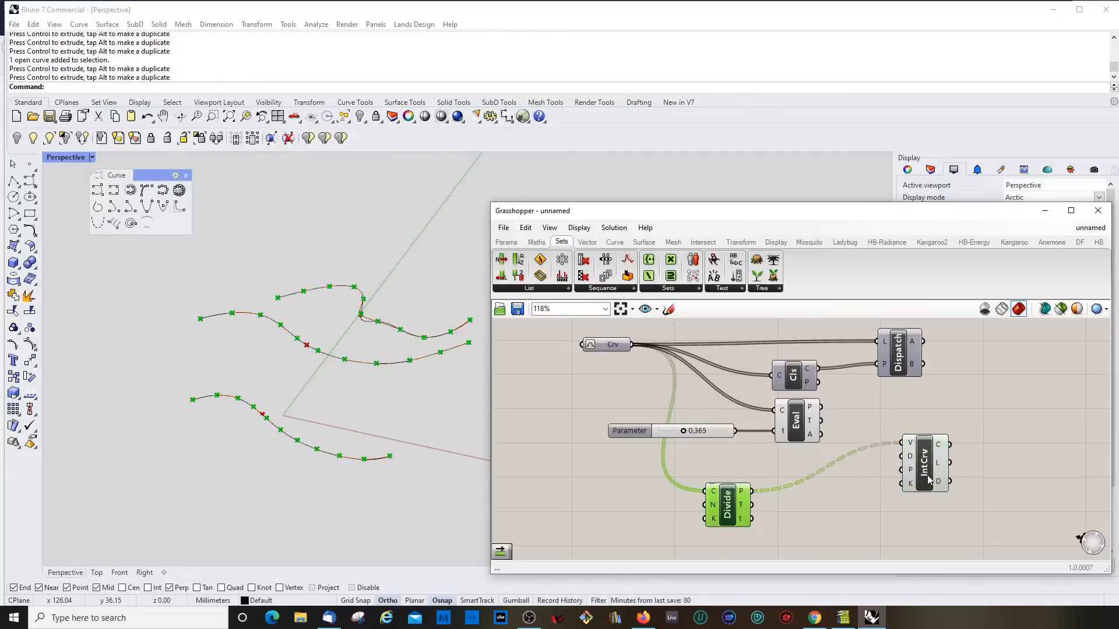
{"action": "left_click", "coordinate": [928, 474]}
{"action": "mouse_move", "coordinate": [910, 447]}
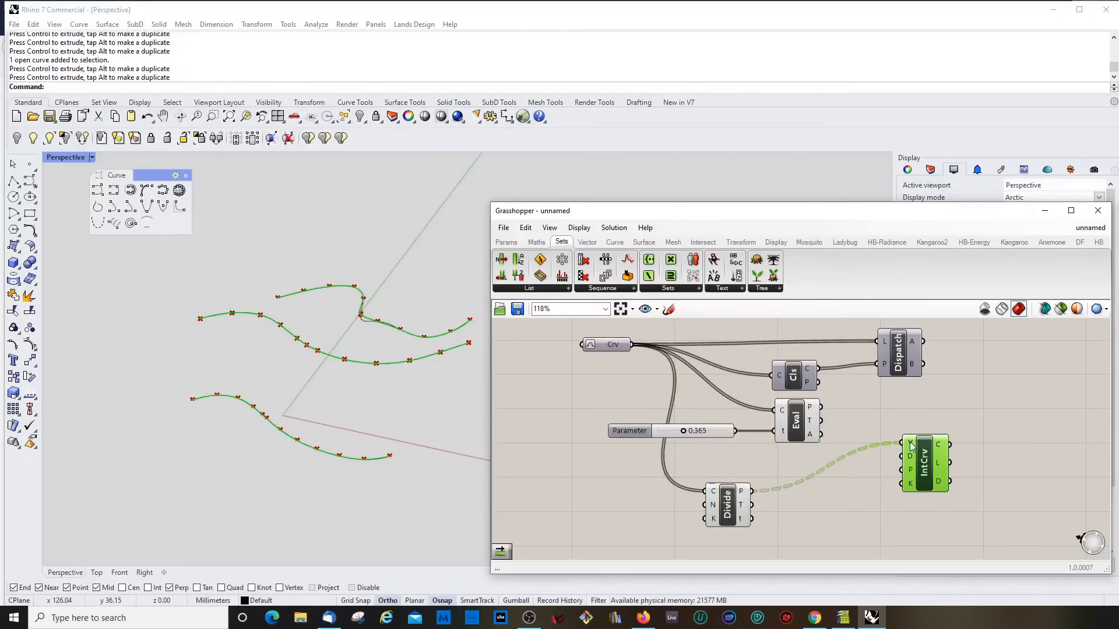
{"action": "left_click_drag", "start_coordinate": [739, 511], "coordinate": [735, 496]}
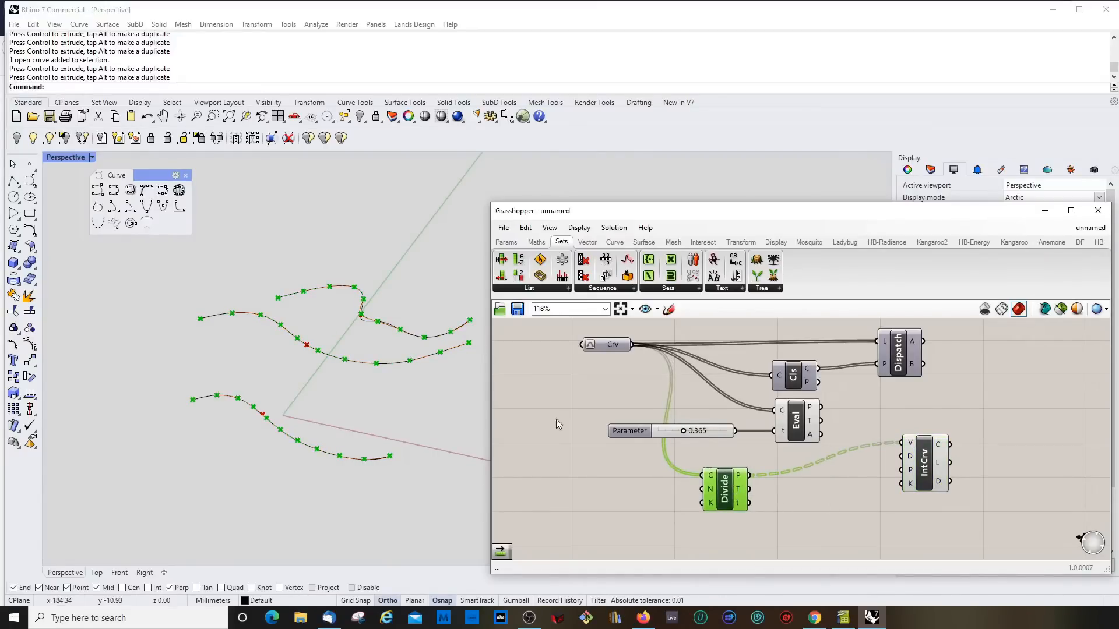
{"action": "left_click", "coordinate": [612, 345]}
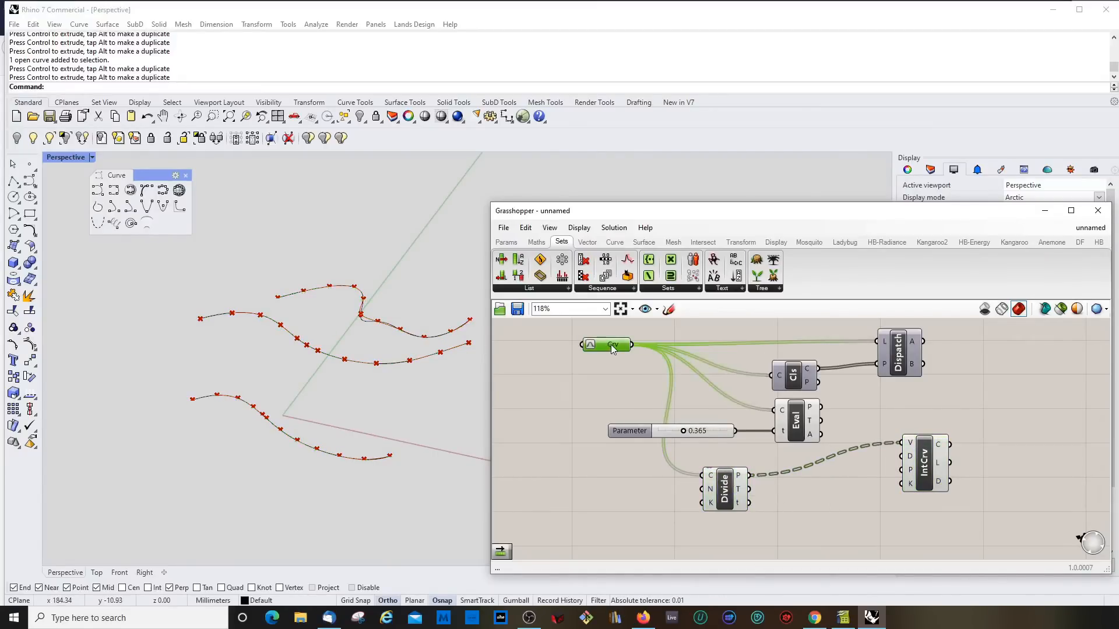
{"action": "left_click", "coordinate": [722, 481]}
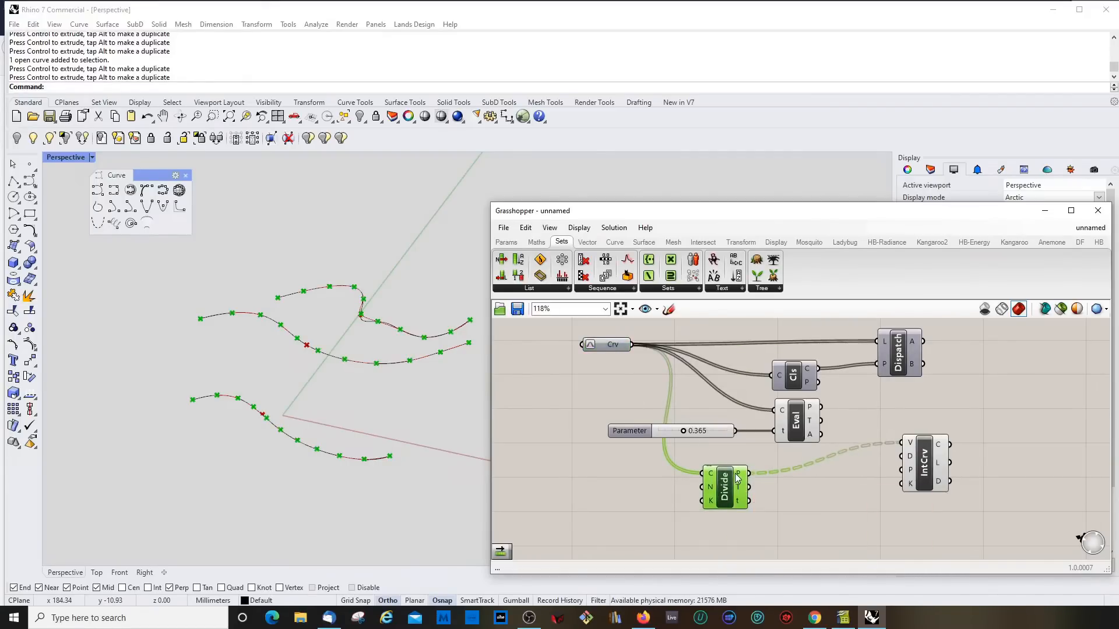
{"action": "left_click_drag", "start_coordinate": [738, 477], "coordinate": [733, 478]}
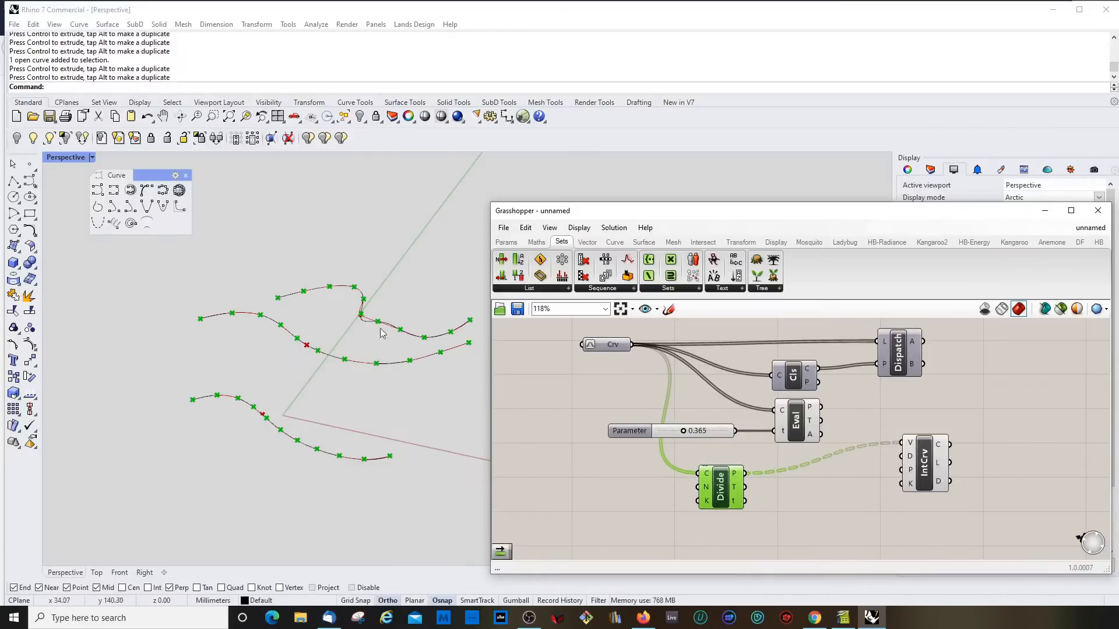
{"action": "scroll", "coordinate": [415, 325], "scroll_direction": "up", "scroll_amount": 4}
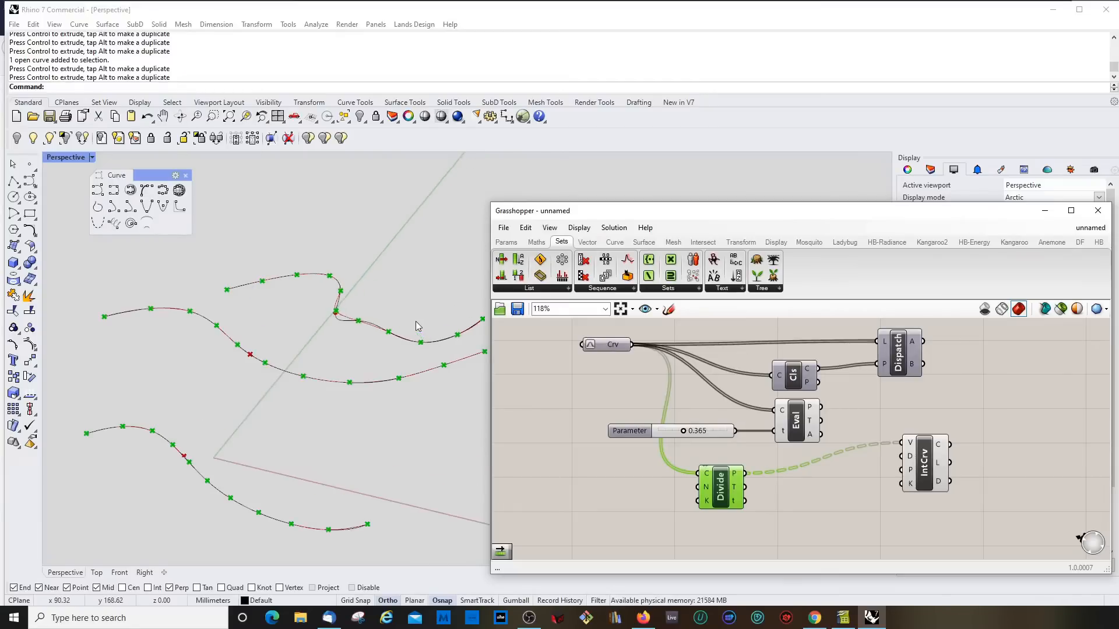
{"action": "scroll", "coordinate": [343, 327], "scroll_direction": "up", "scroll_amount": 1}
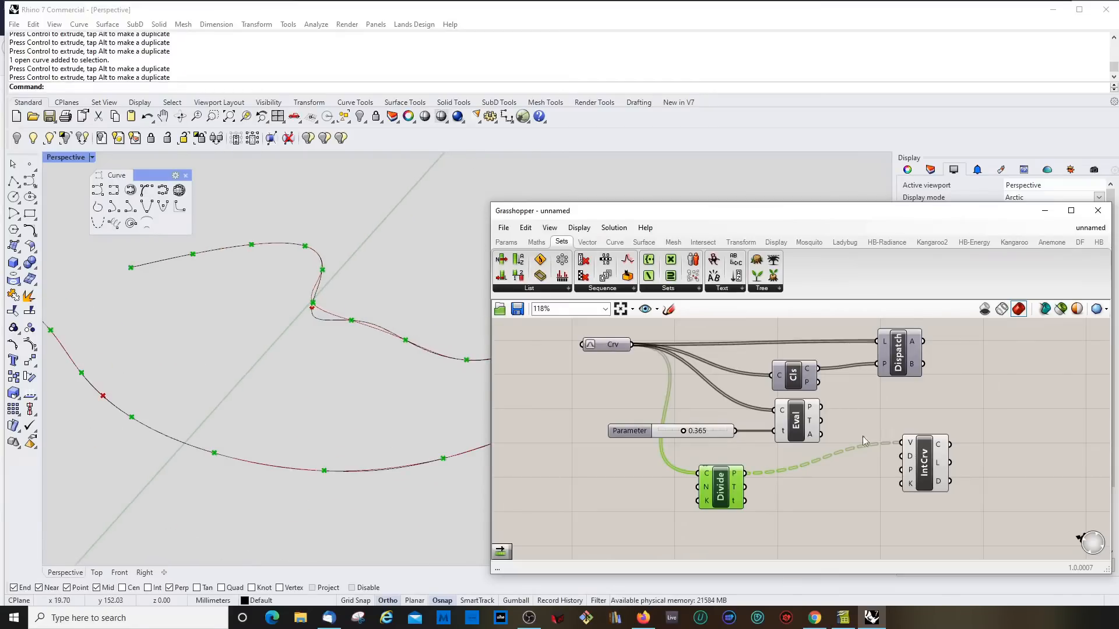
{"action": "left_click", "coordinate": [909, 456]}
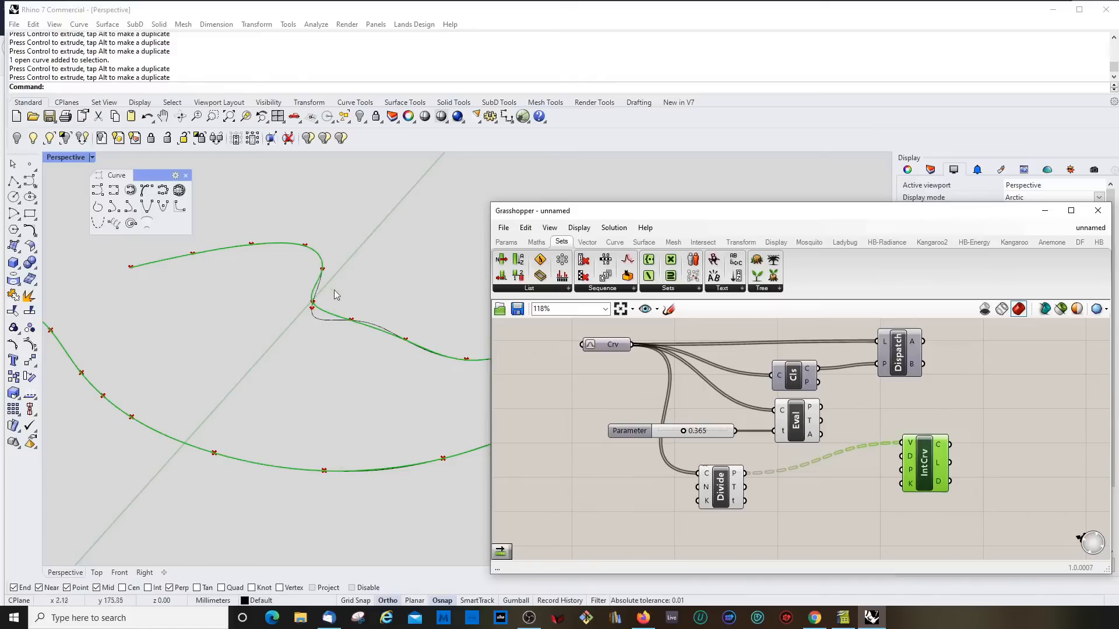
{"action": "scroll", "coordinate": [344, 330], "scroll_direction": "down", "scroll_amount": 4}
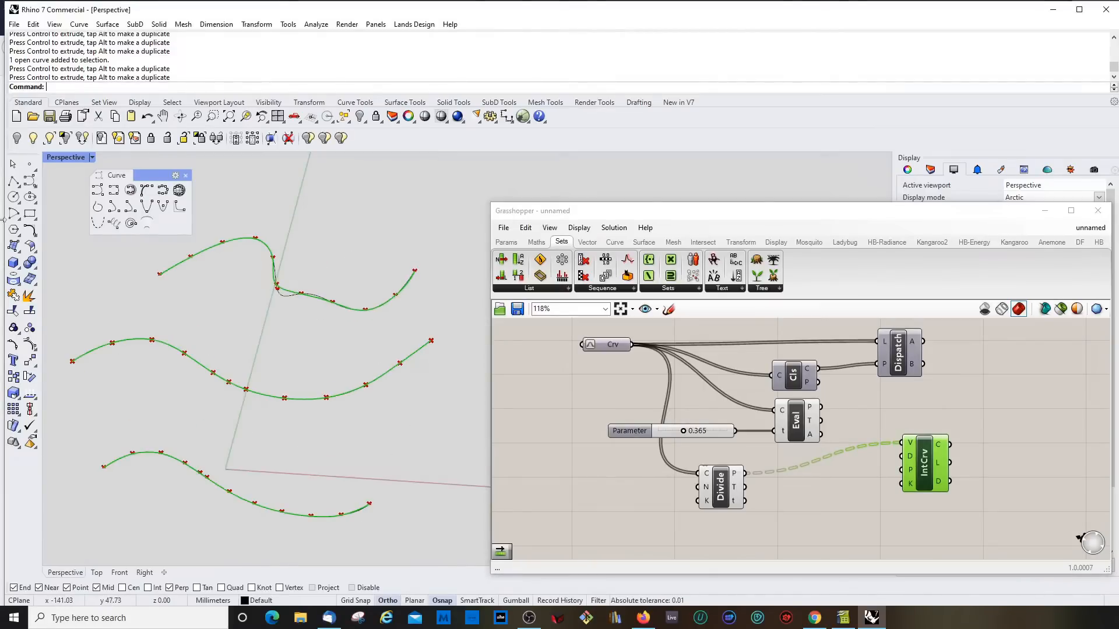
{"action": "left_click", "coordinate": [13, 181]}
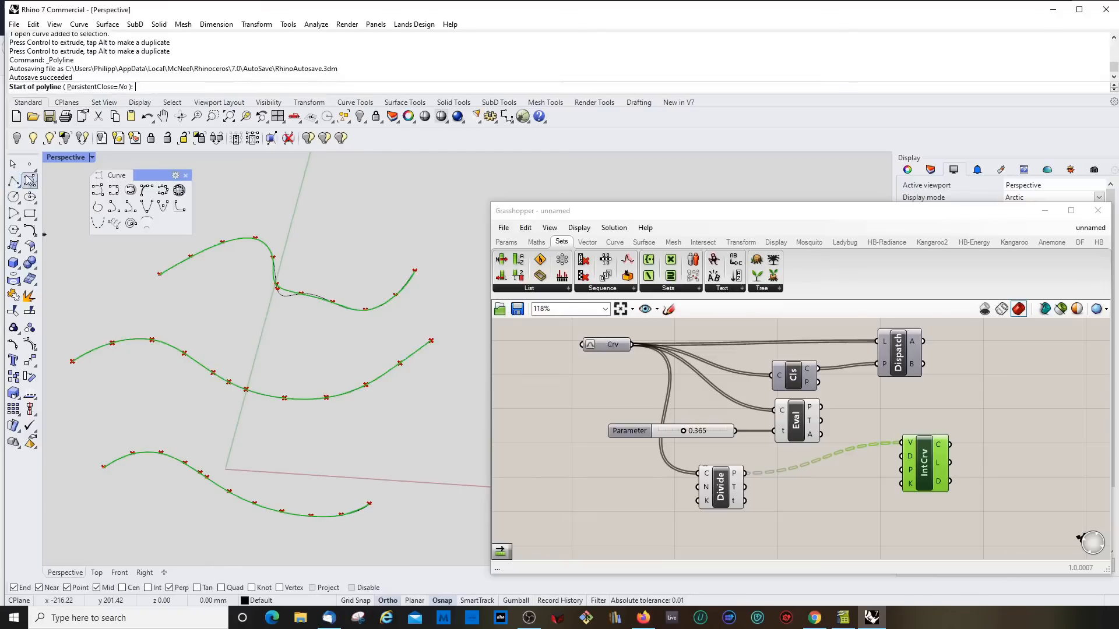
{"action": "left_click", "coordinate": [29, 180]}
{"action": "left_click", "coordinate": [369, 505]}
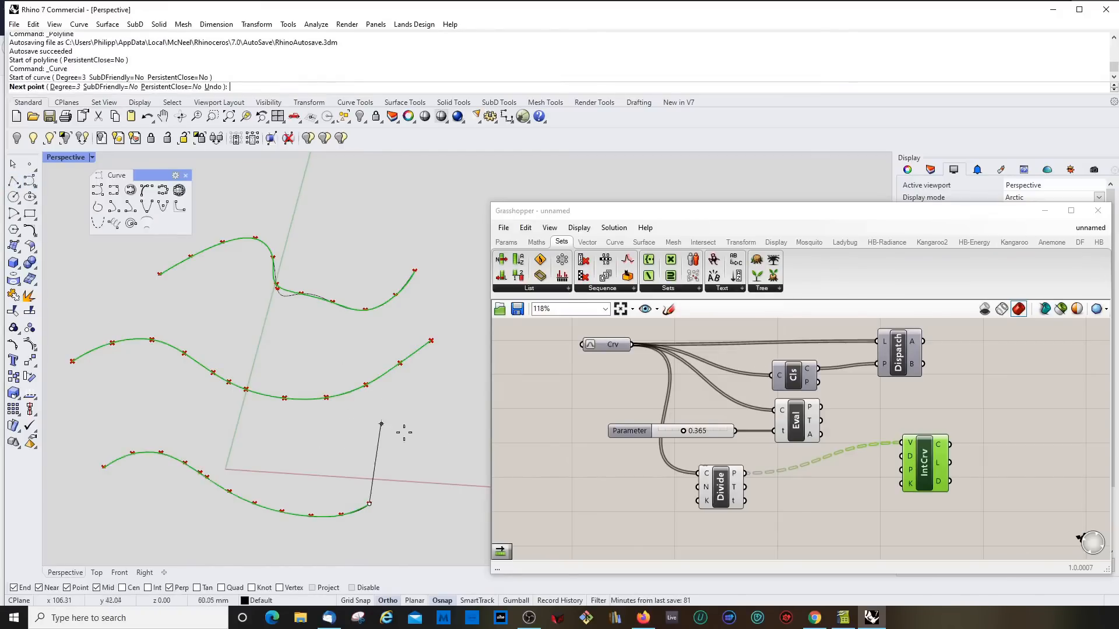
{"action": "left_click", "coordinate": [432, 341]}
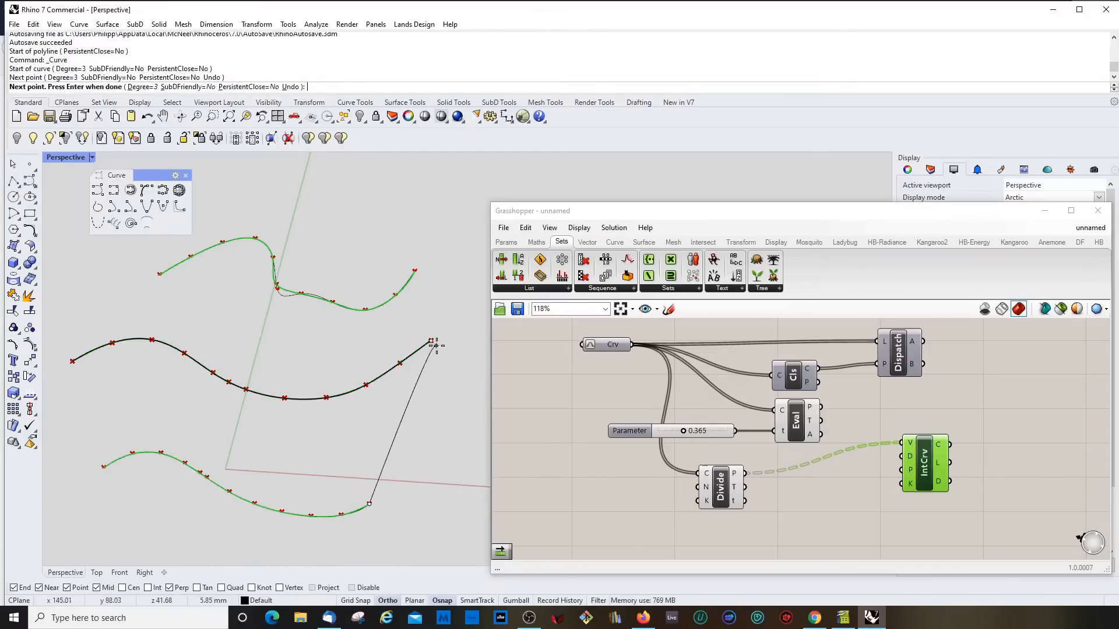
{"action": "key", "text": "Escape"}
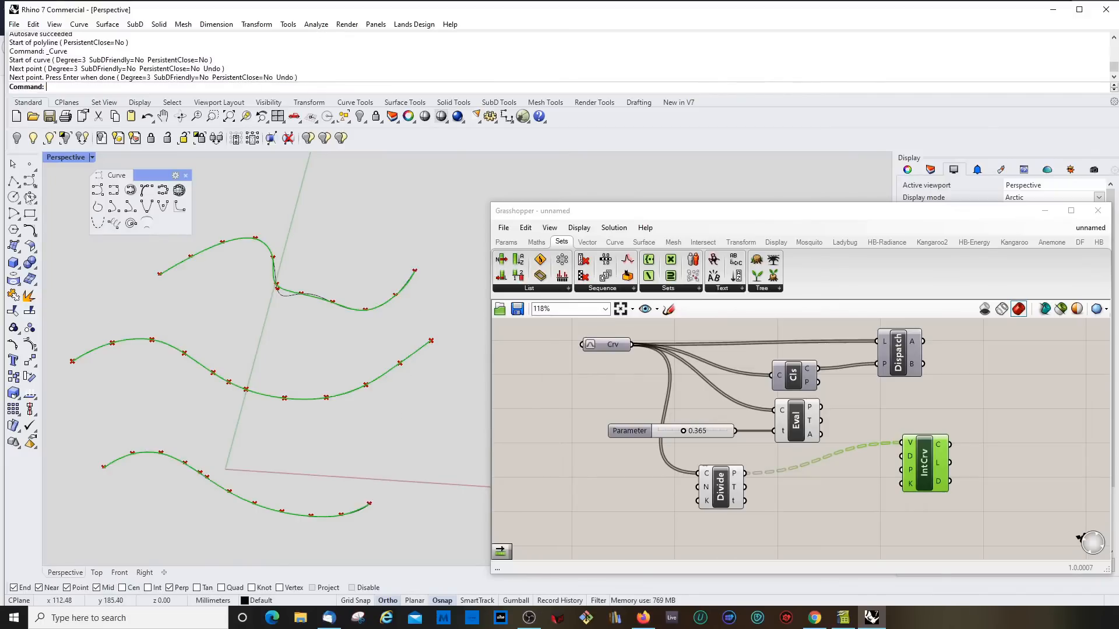
Draw an interpolated curve through the right endpoints of the front, middle and back Rhino curves
{"action": "left_click", "coordinate": [28, 187]}
{"action": "left_click", "coordinate": [63, 186]}
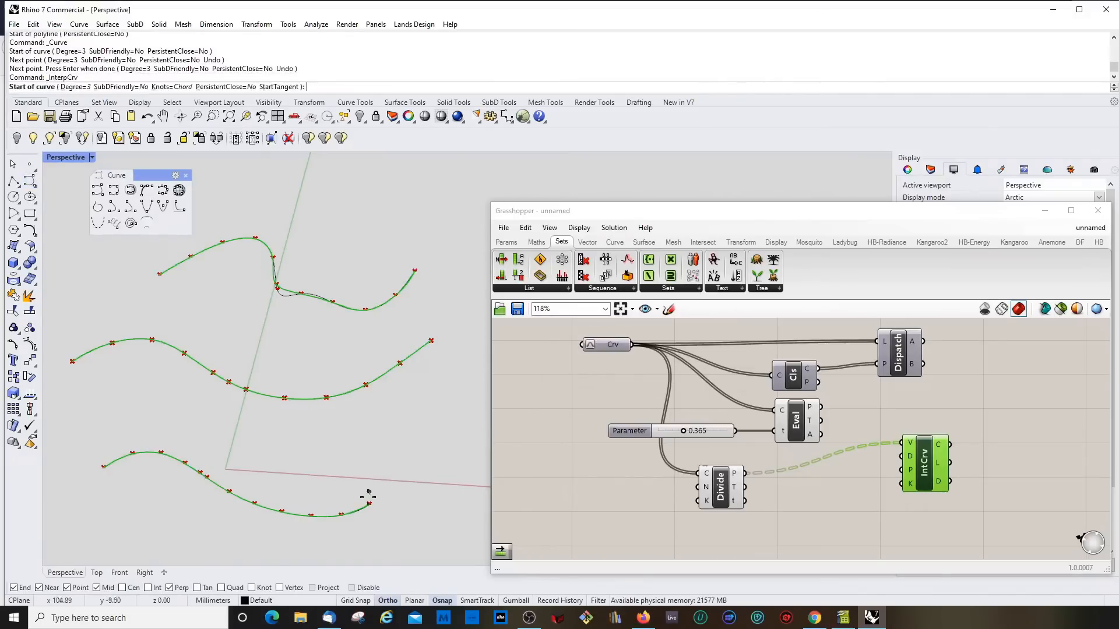
{"action": "left_click", "coordinate": [370, 504]}
{"action": "left_click", "coordinate": [431, 341]}
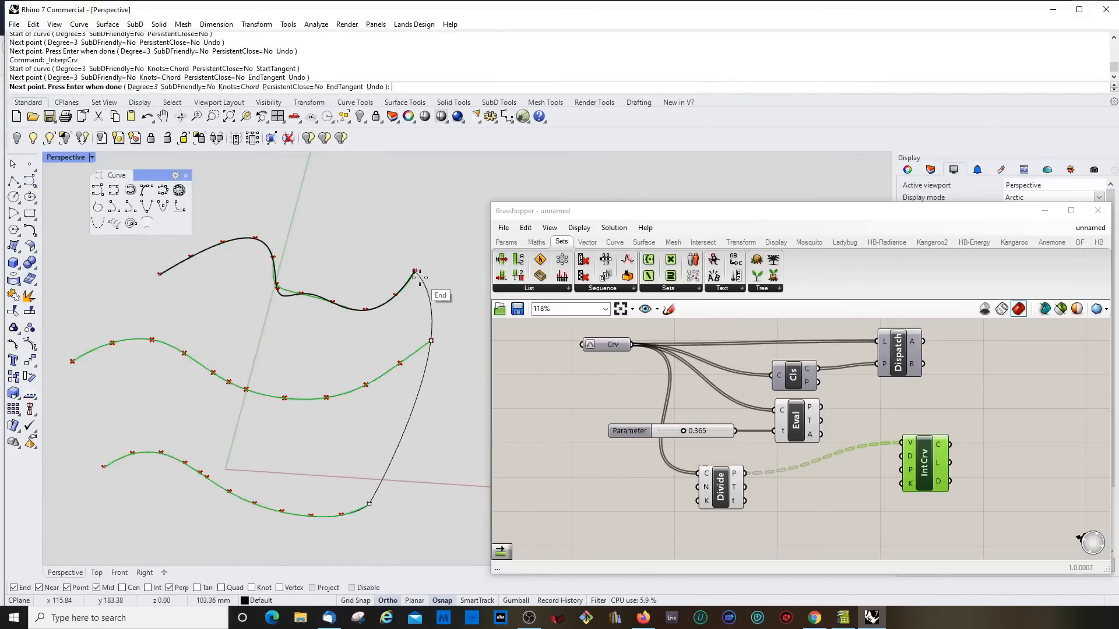
{"action": "key", "text": "Return"}
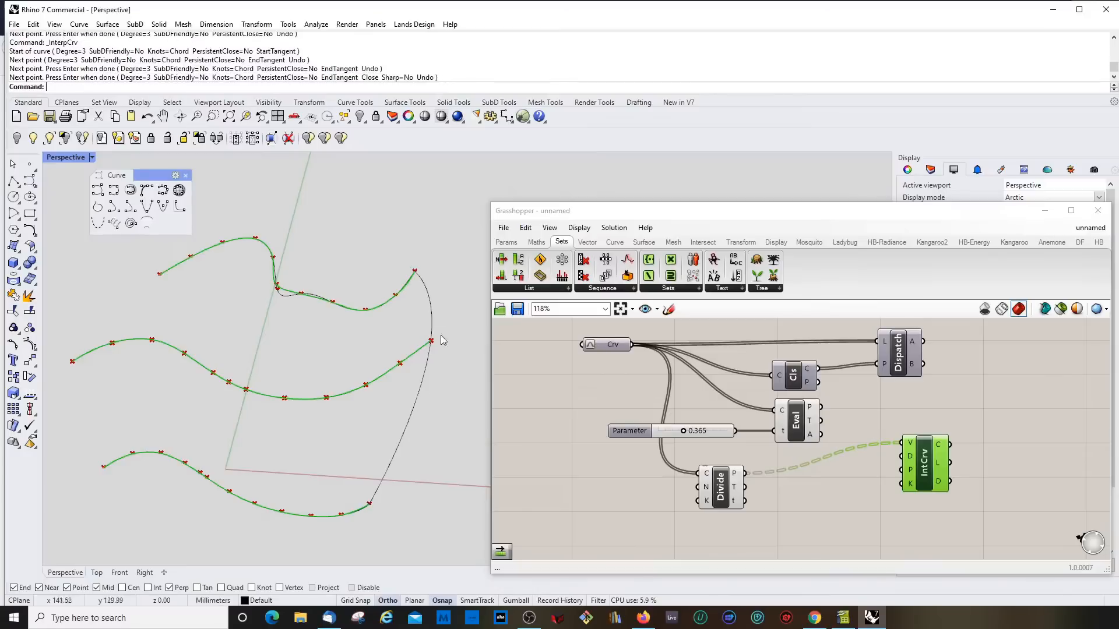
{"action": "right_click_drag", "start_coordinate": [439, 337], "coordinate": [414, 373]}
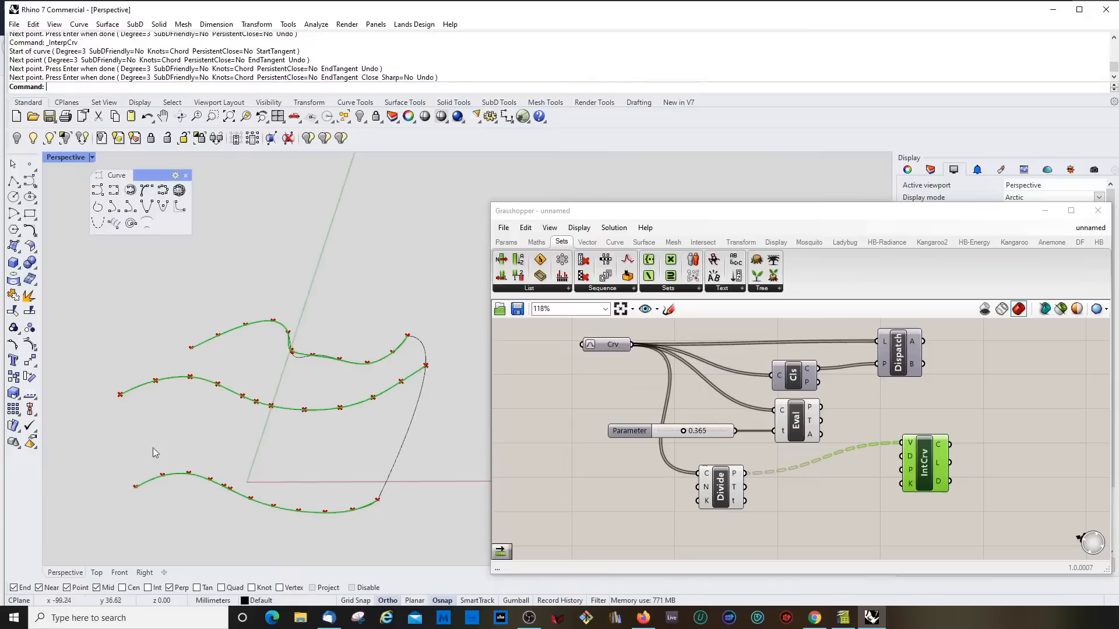
Draw an interpolated curve through the left endpoints of the front, middle and back Rhino curves
{"action": "left_click", "coordinate": [30, 182]}
{"action": "left_click", "coordinate": [65, 188]}
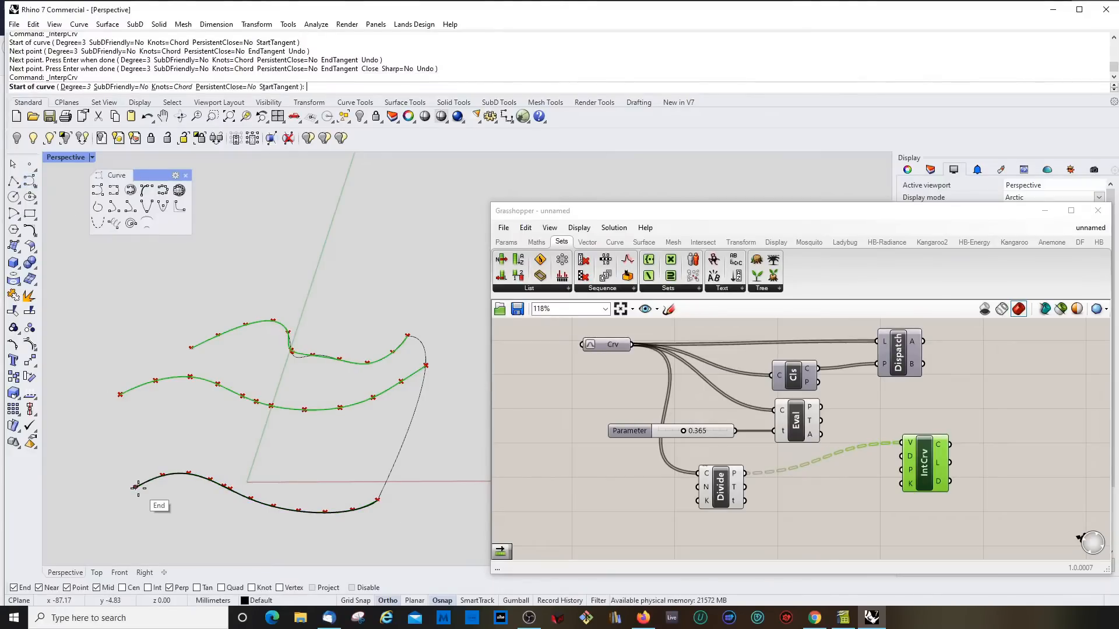
{"action": "left_click", "coordinate": [135, 487]}
{"action": "left_click", "coordinate": [122, 394]}
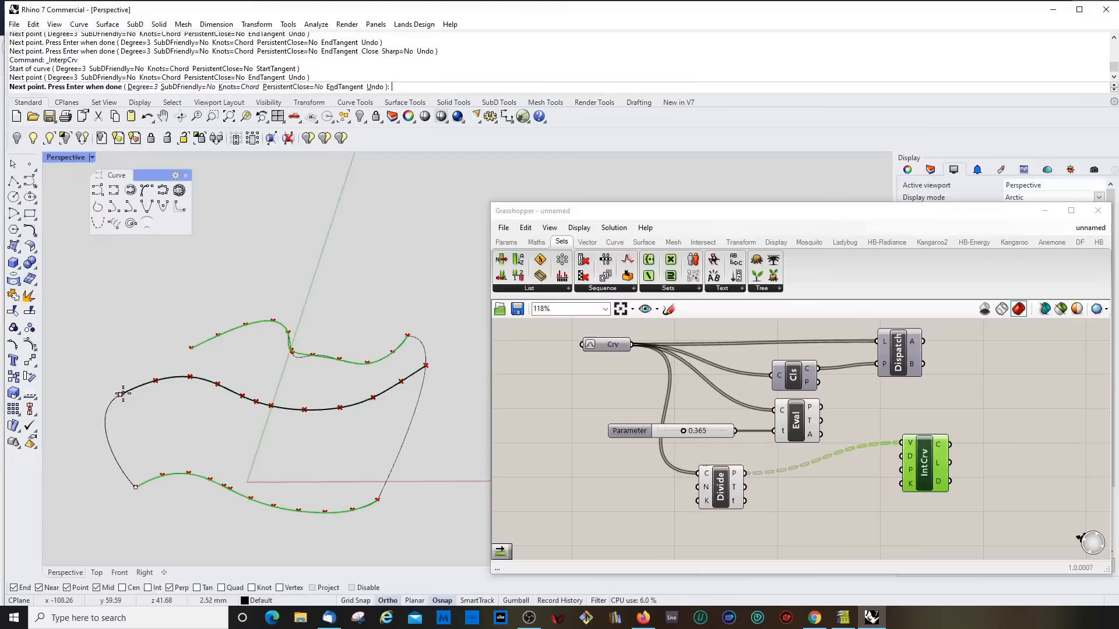
{"action": "left_click", "coordinate": [192, 348]}
{"action": "key", "text": "Return"}
Draw another interpolated curve through the second division point of each Rhino curve and select both left connecting curves
{"action": "key", "text": "Return"}
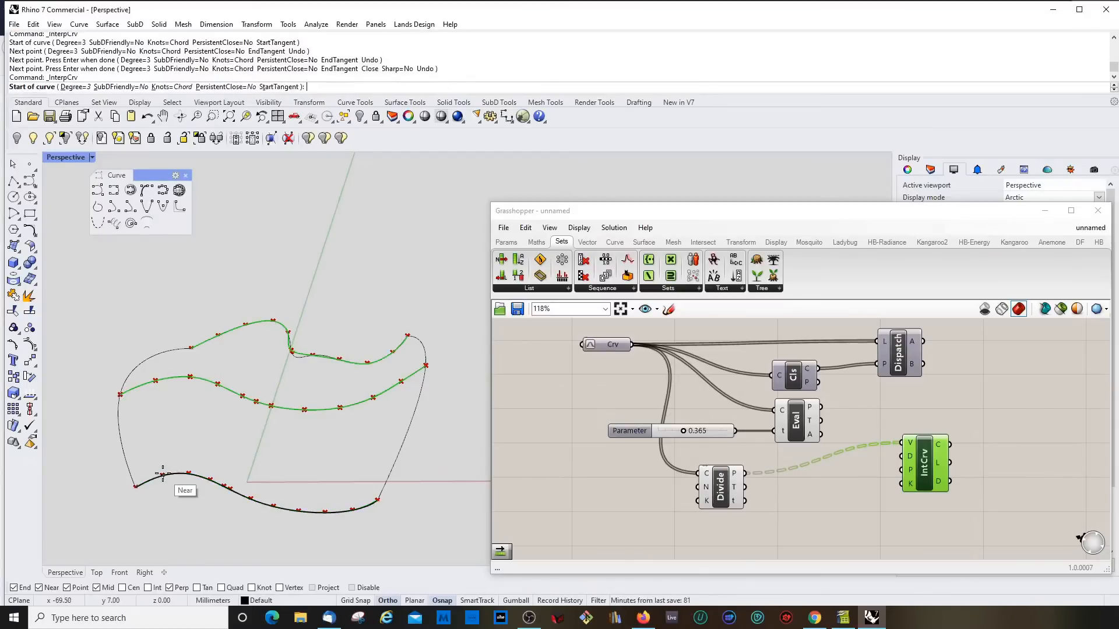
{"action": "left_click", "coordinate": [163, 475]}
{"action": "left_click", "coordinate": [153, 381]}
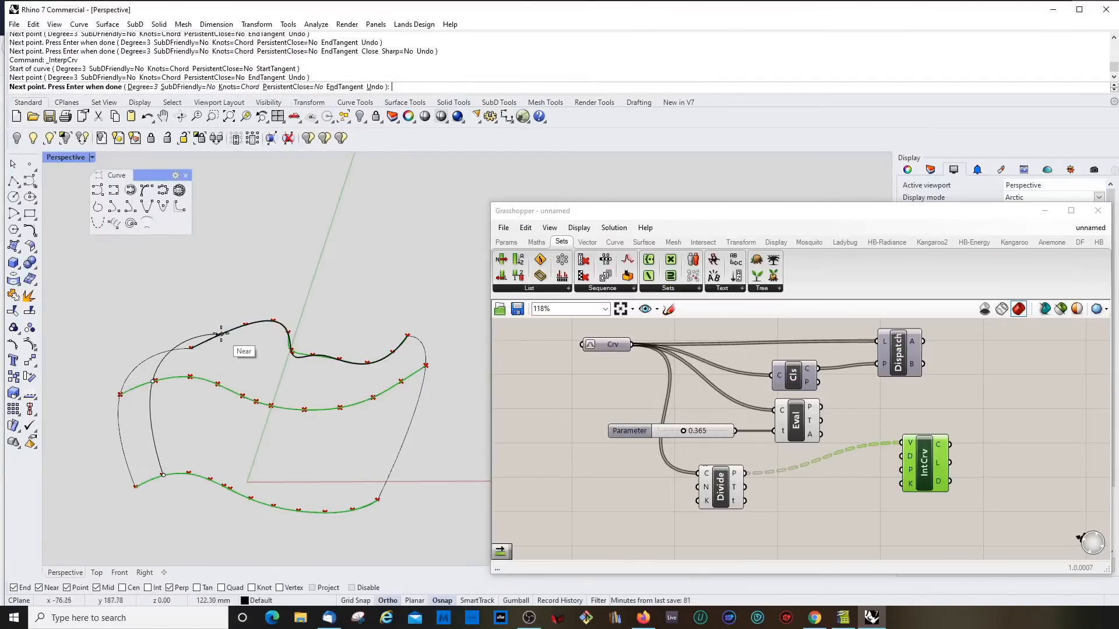
{"action": "left_click", "coordinate": [217, 334]}
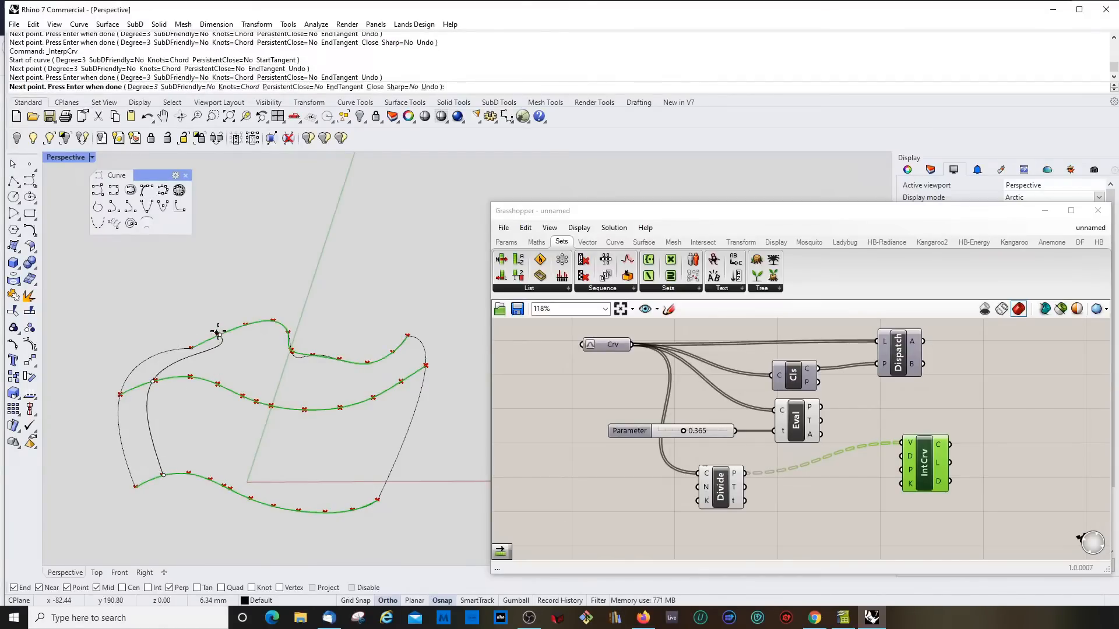
{"action": "key", "text": "Return"}
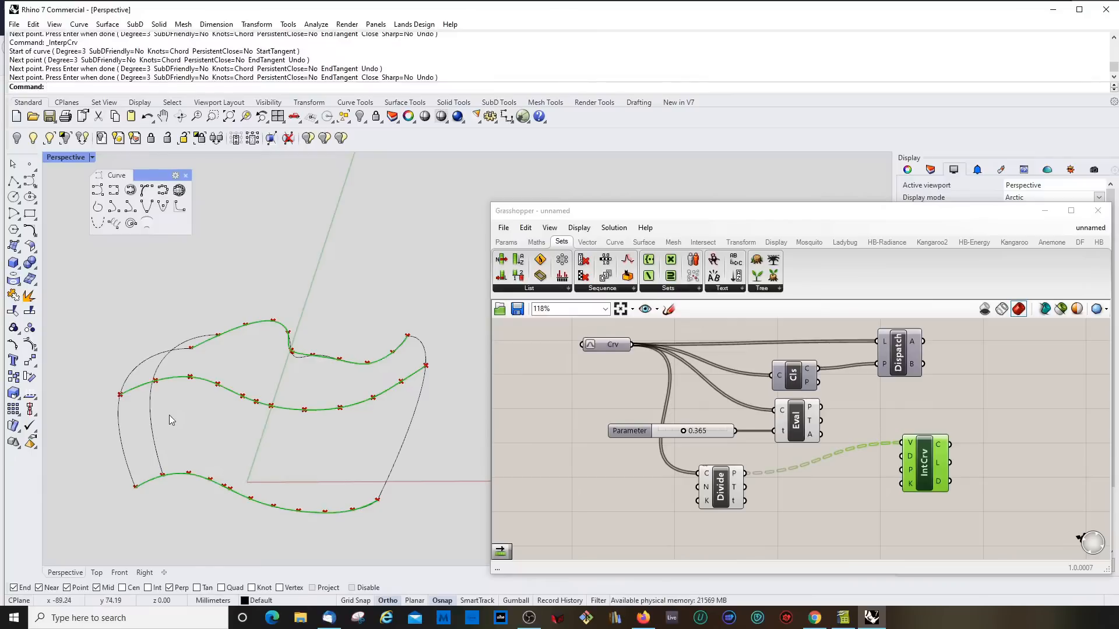
{"action": "left_click_drag", "start_coordinate": [182, 414], "coordinate": [102, 446]}
{"action": "right_click_drag", "start_coordinate": [187, 446], "coordinate": [204, 475]}
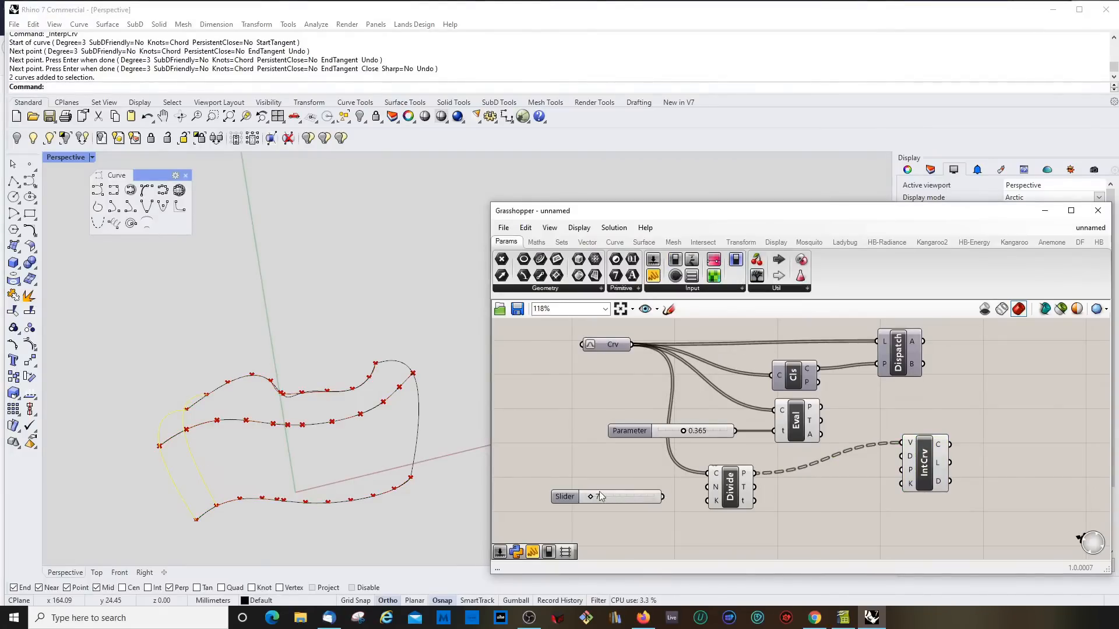
Connect the number slider to Divide's N input and vary the division count
{"action": "left_click_drag", "start_coordinate": [567, 499], "coordinate": [570, 492]}
{"action": "left_click_drag", "start_coordinate": [666, 489], "coordinate": [717, 487]}
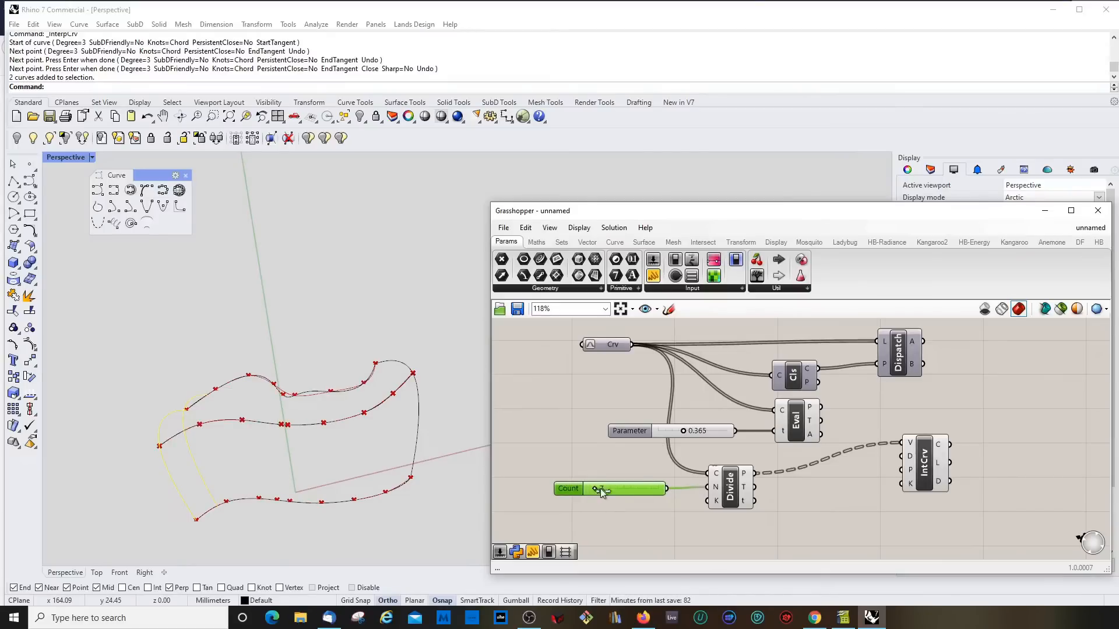
{"action": "left_click_drag", "start_coordinate": [600, 489], "coordinate": [640, 488]}
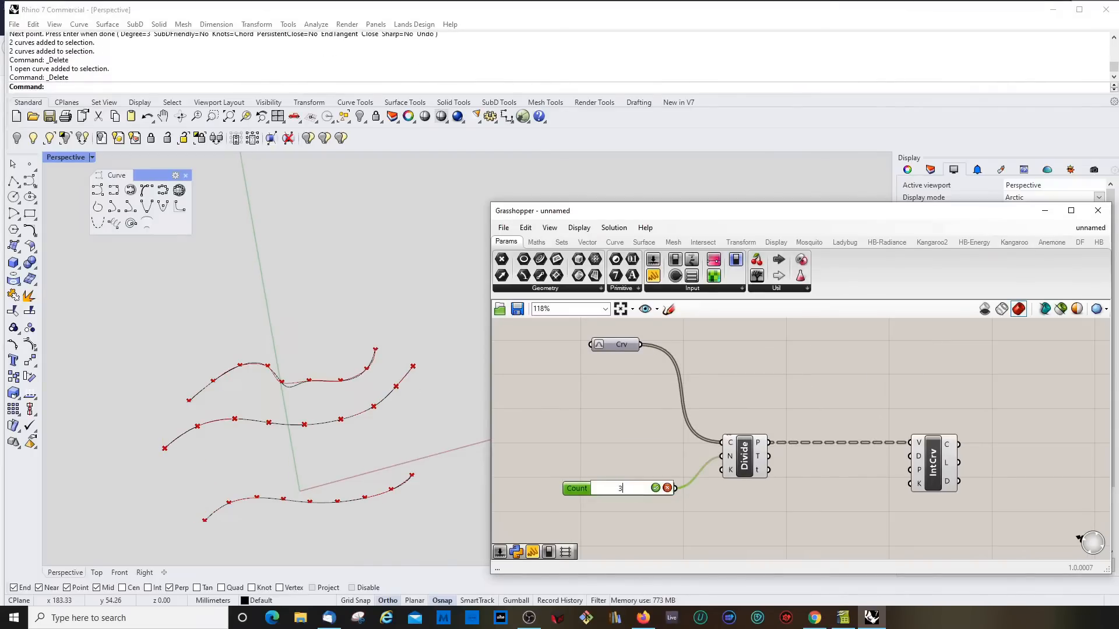
Set the Count slider feeding Divide to 3, then reduce it to 2
{"action": "key", "text": "Return"}
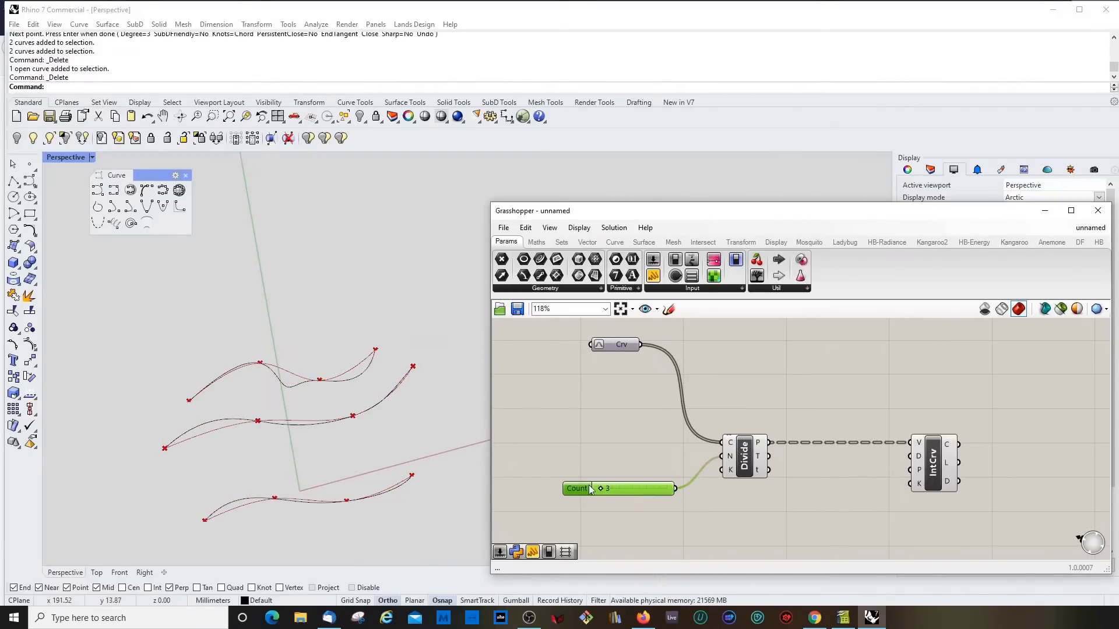
{"action": "double_click", "coordinate": [610, 488]}
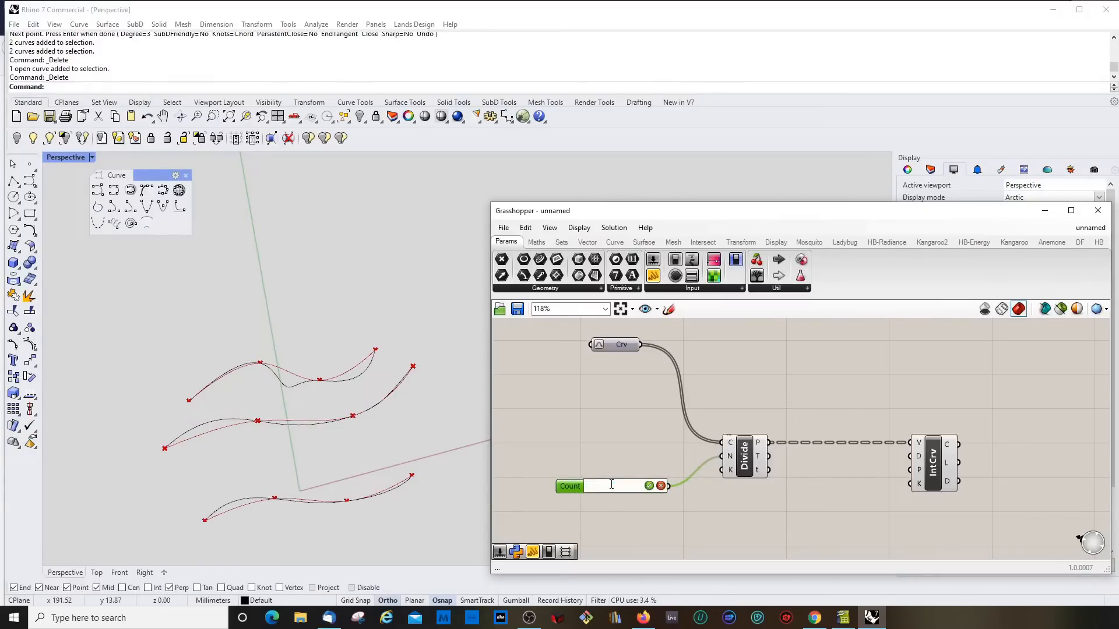
{"action": "type", "text": "2"}
{"action": "key", "text": "Return"}
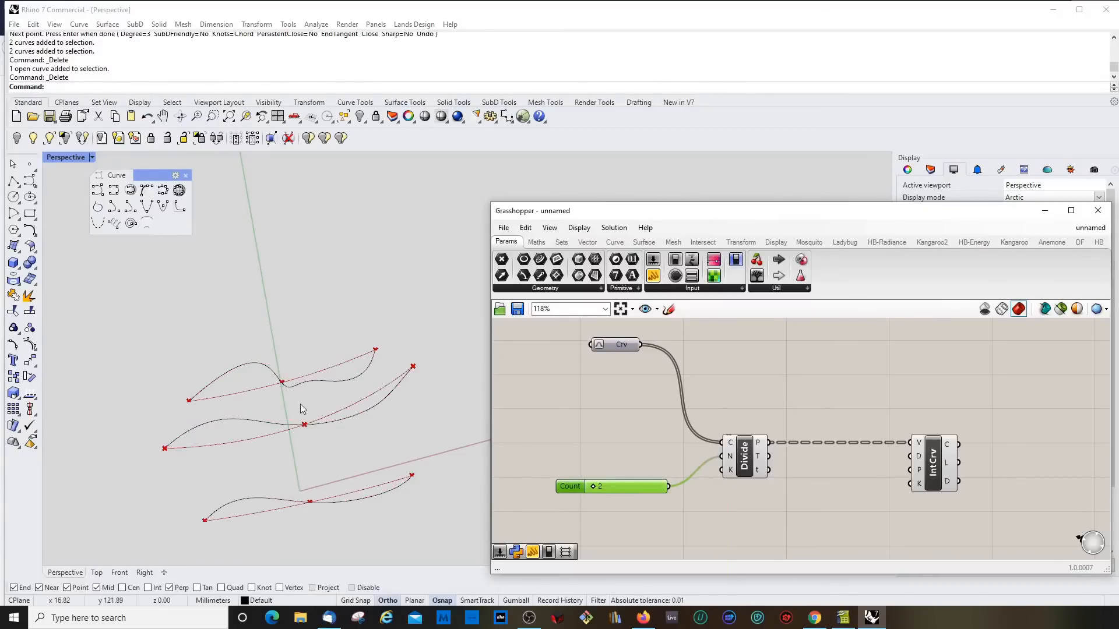
{"action": "right_click_drag", "start_coordinate": [290, 402], "coordinate": [389, 434]}
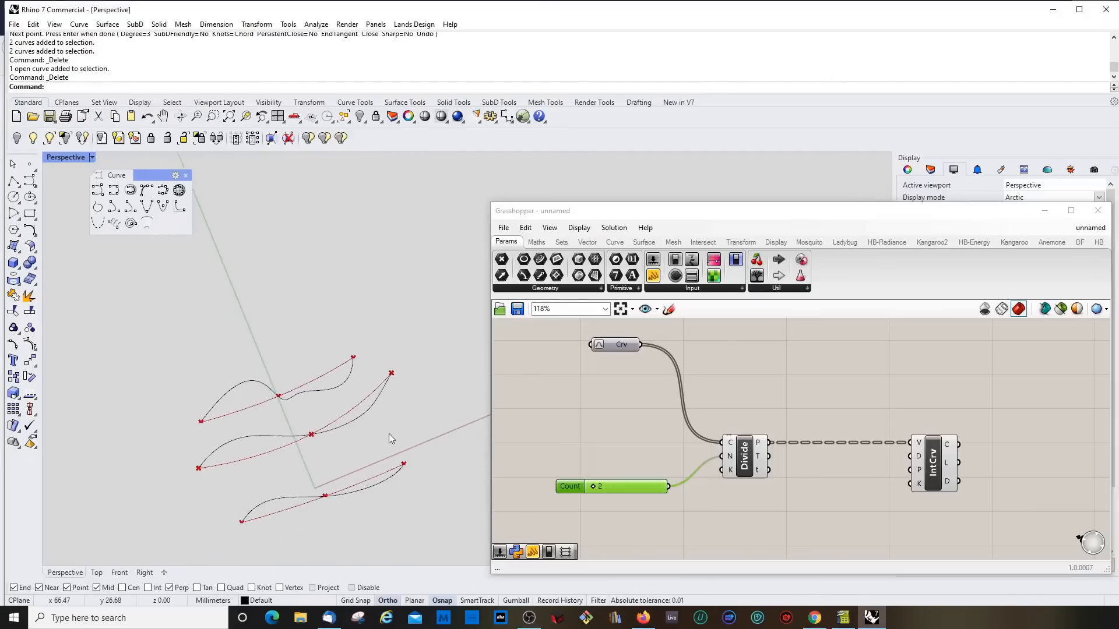
Space out the Crv parameter and Divide component on the canvas, and examine Divide's C input data and the front Rhino curve
{"action": "left_click_drag", "start_coordinate": [603, 346], "coordinate": [565, 353]}
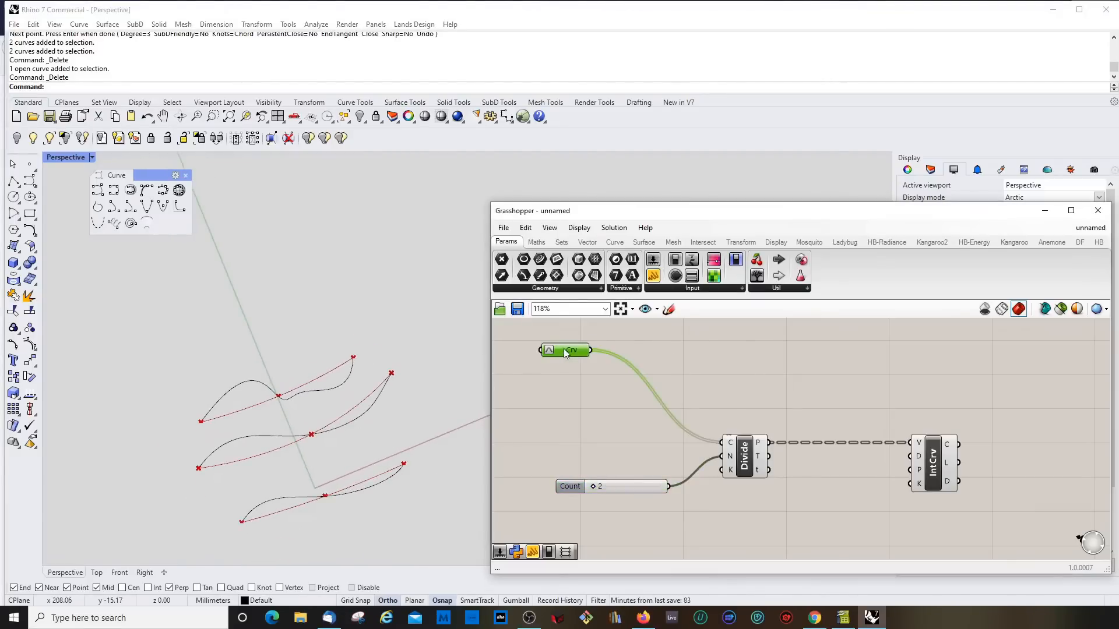
{"action": "left_click_drag", "start_coordinate": [747, 460], "coordinate": [749, 427]}
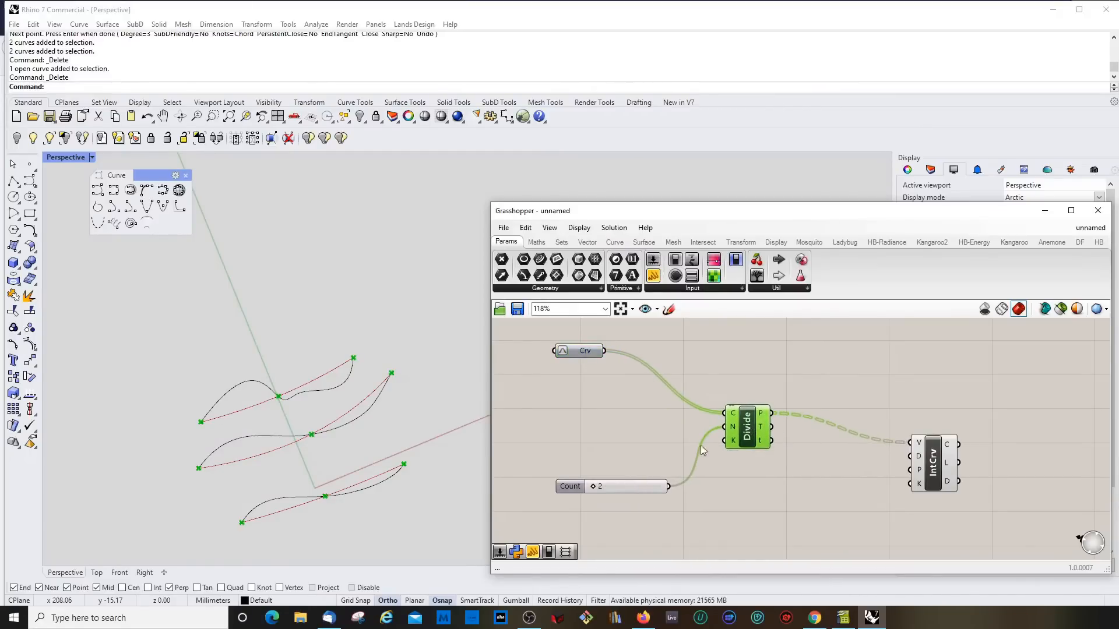
{"action": "mouse_move", "coordinate": [733, 418]}
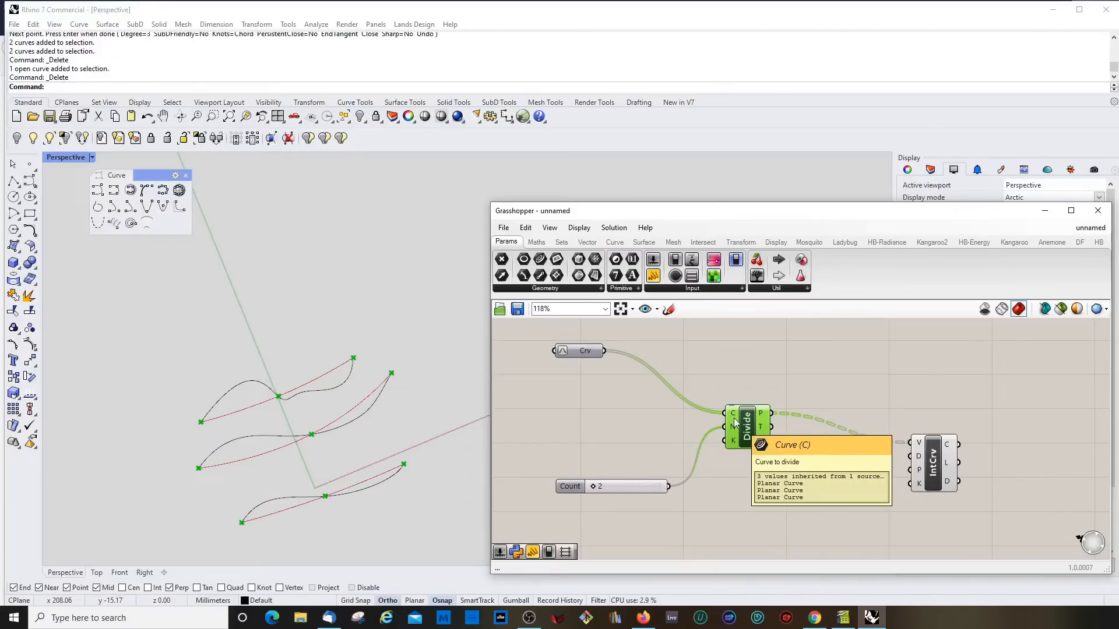
{"action": "left_click", "coordinate": [244, 518]}
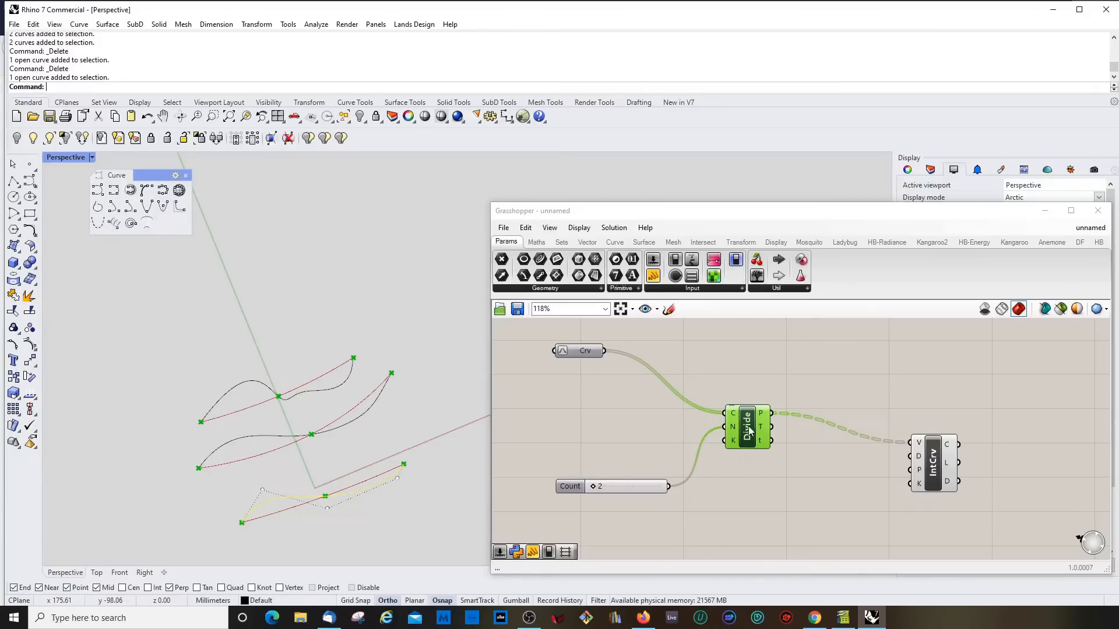
{"action": "left_click_drag", "start_coordinate": [750, 431], "coordinate": [766, 446]}
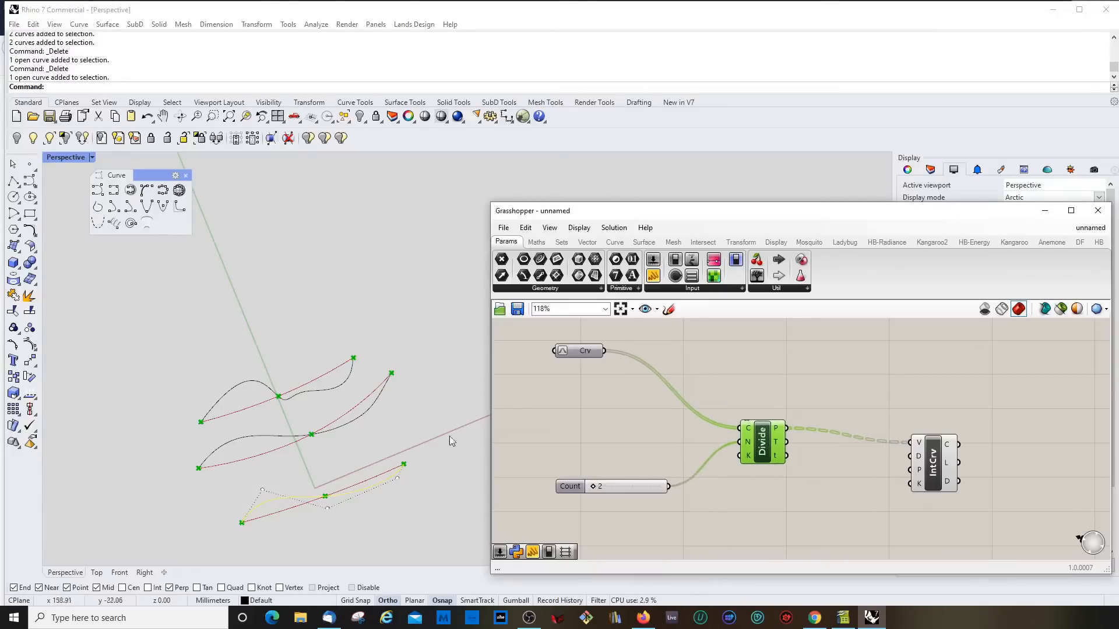
{"action": "left_click", "coordinate": [30, 181]}
{"action": "left_click", "coordinate": [353, 358]}
{"action": "key", "text": "Escape"}
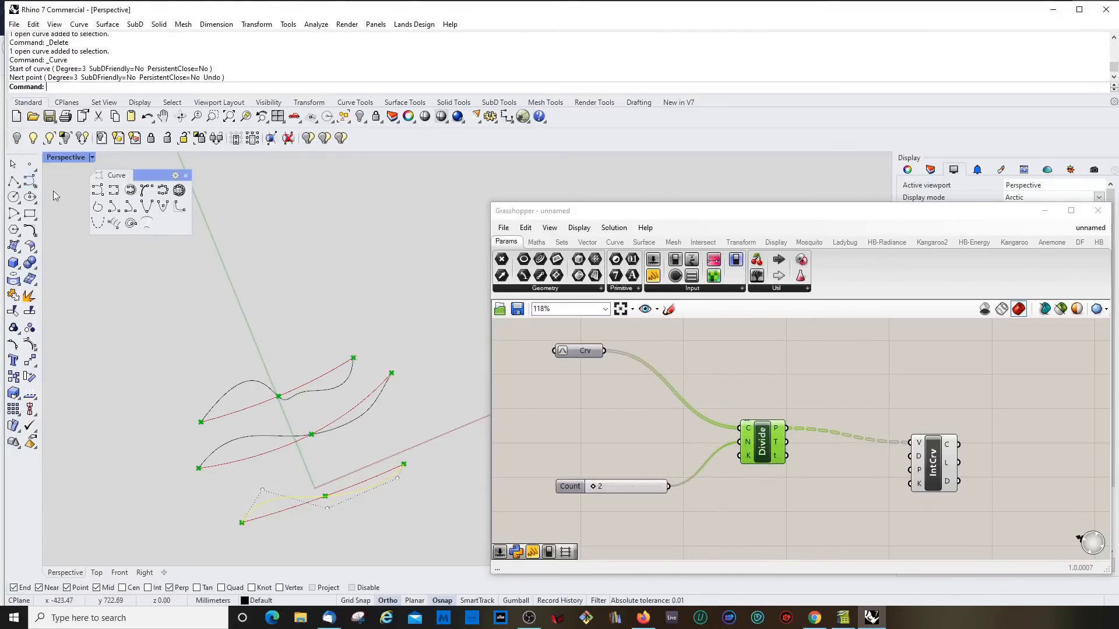
Draw an interpolated curve through the right endpoints of the back, middle and front curves, in that order
{"action": "left_click", "coordinate": [114, 190]}
{"action": "left_click", "coordinate": [353, 358]}
{"action": "left_click", "coordinate": [391, 373]}
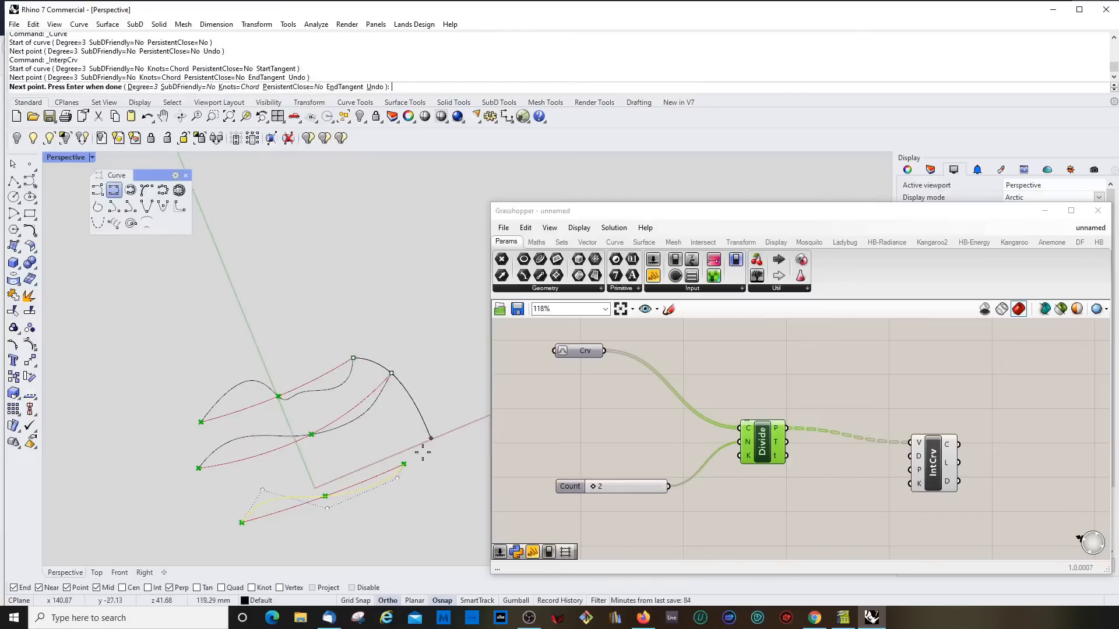
{"action": "left_click", "coordinate": [404, 465]}
{"action": "left_click", "coordinate": [404, 465]}
{"action": "key", "text": "Return"}
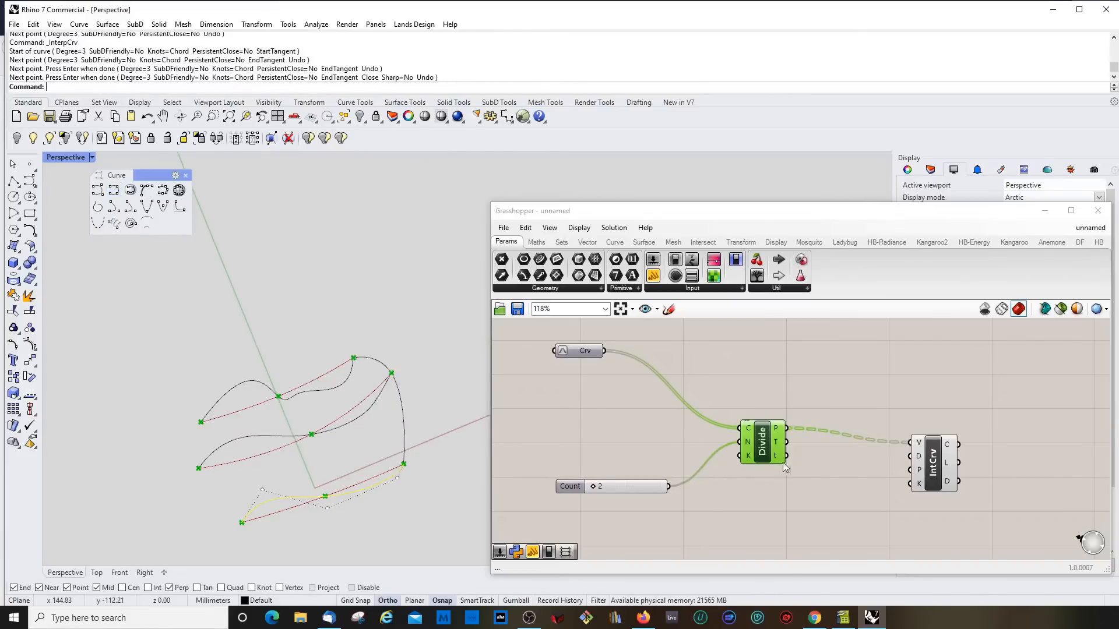
Examine the first division point of each Rhino curve, selecting the front, middle and back curves in turn
{"action": "left_click_drag", "start_coordinate": [759, 449], "coordinate": [759, 454]}
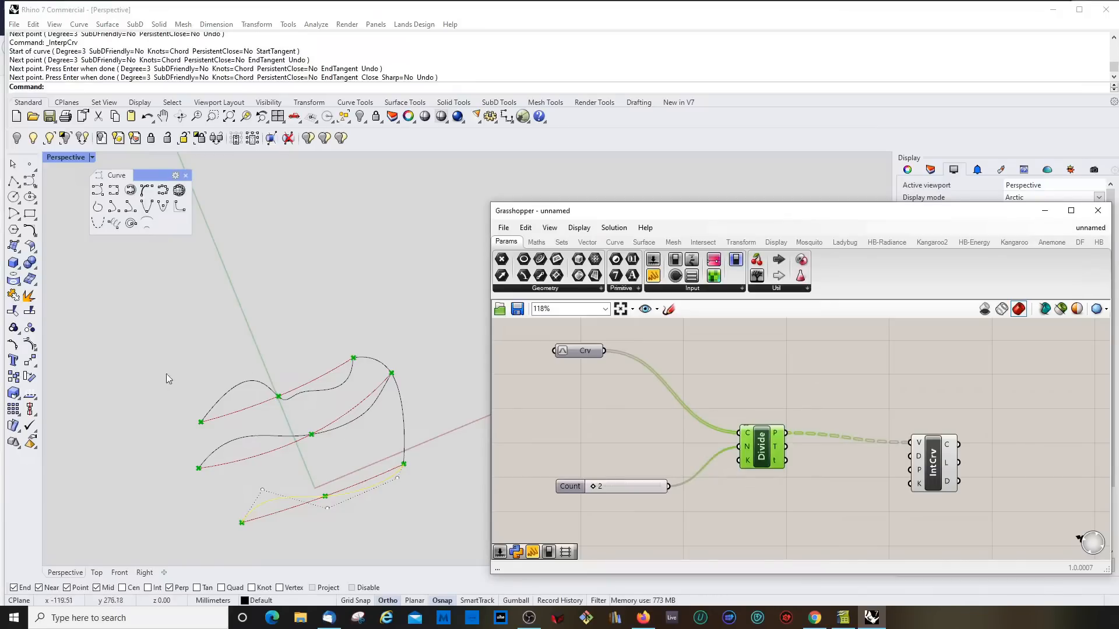
{"action": "left_click", "coordinate": [243, 526]}
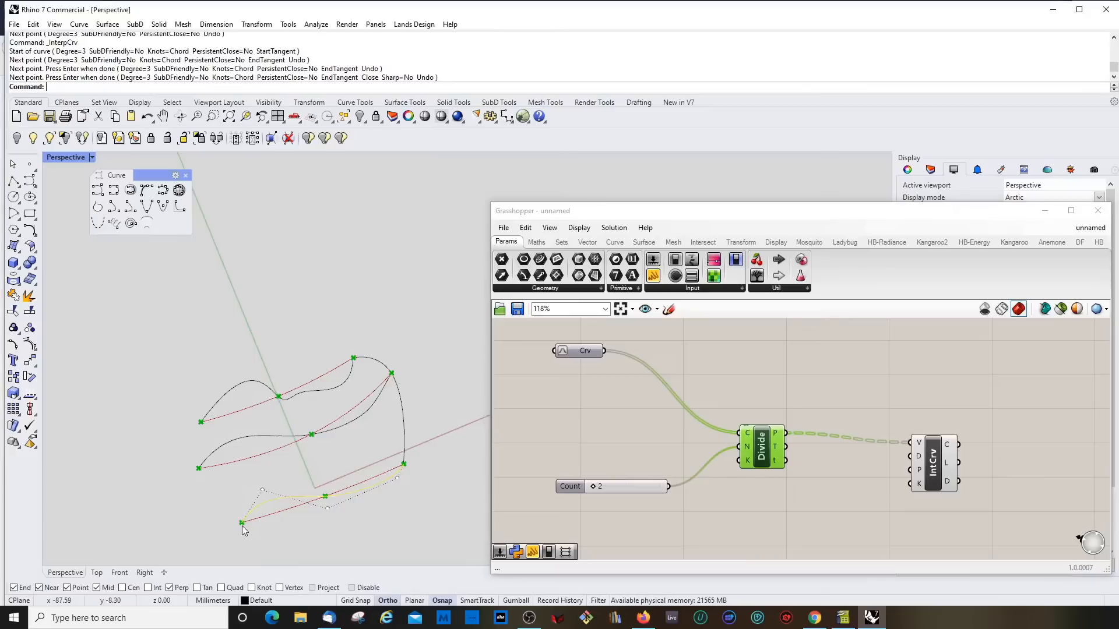
{"action": "left_click", "coordinate": [200, 470]}
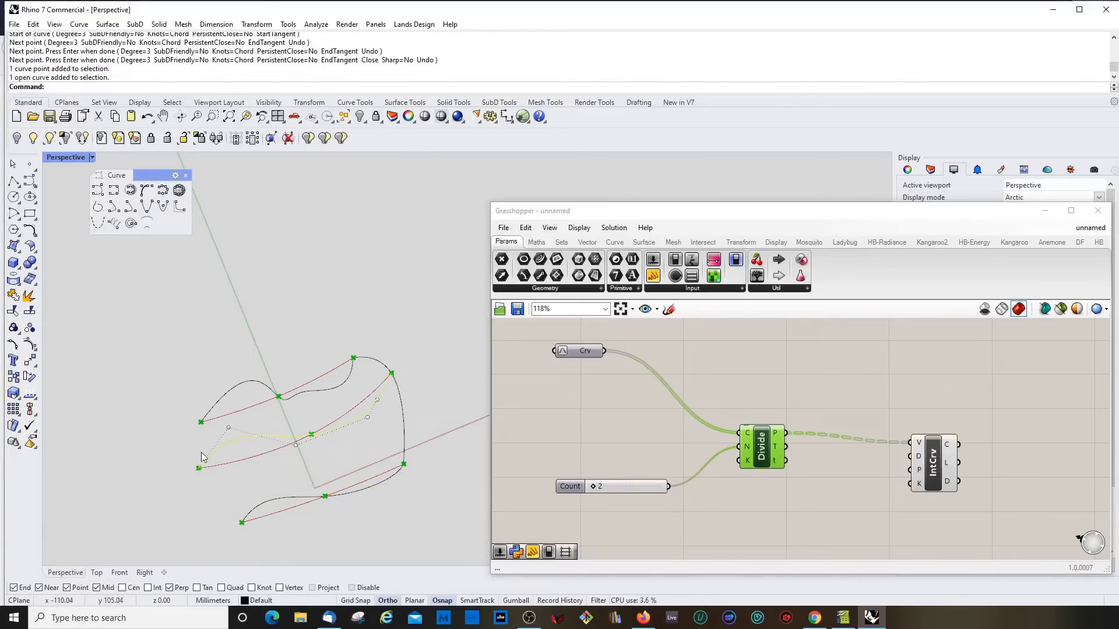
{"action": "left_click", "coordinate": [201, 422]}
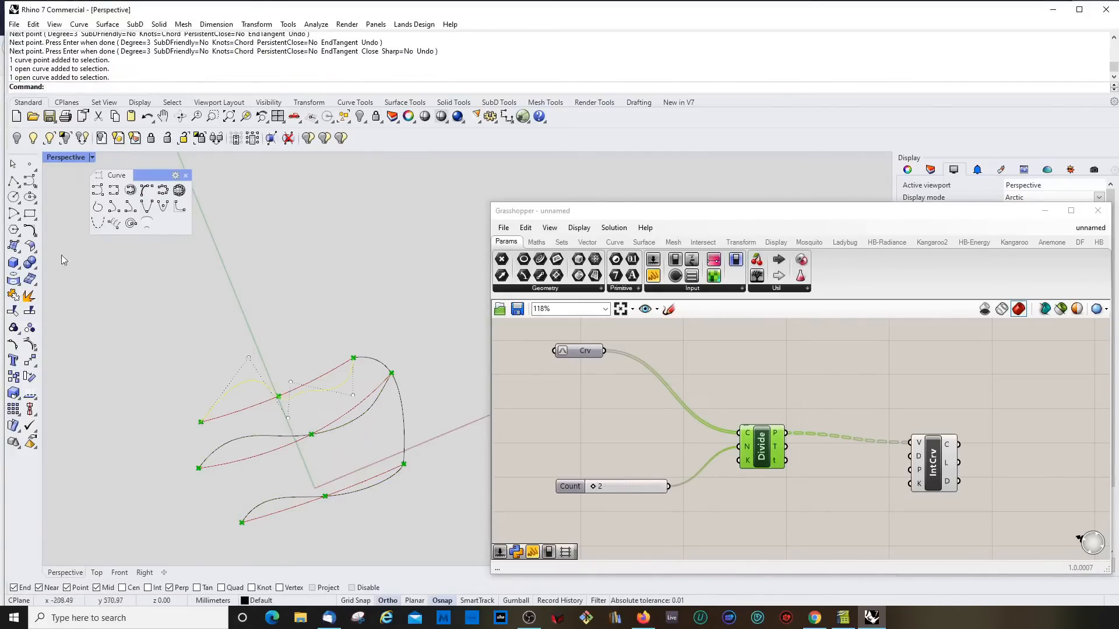
Draw rectangles around the left, middle and right groups of matching division points across the three Rhino curves
{"action": "left_click", "coordinate": [30, 214]}
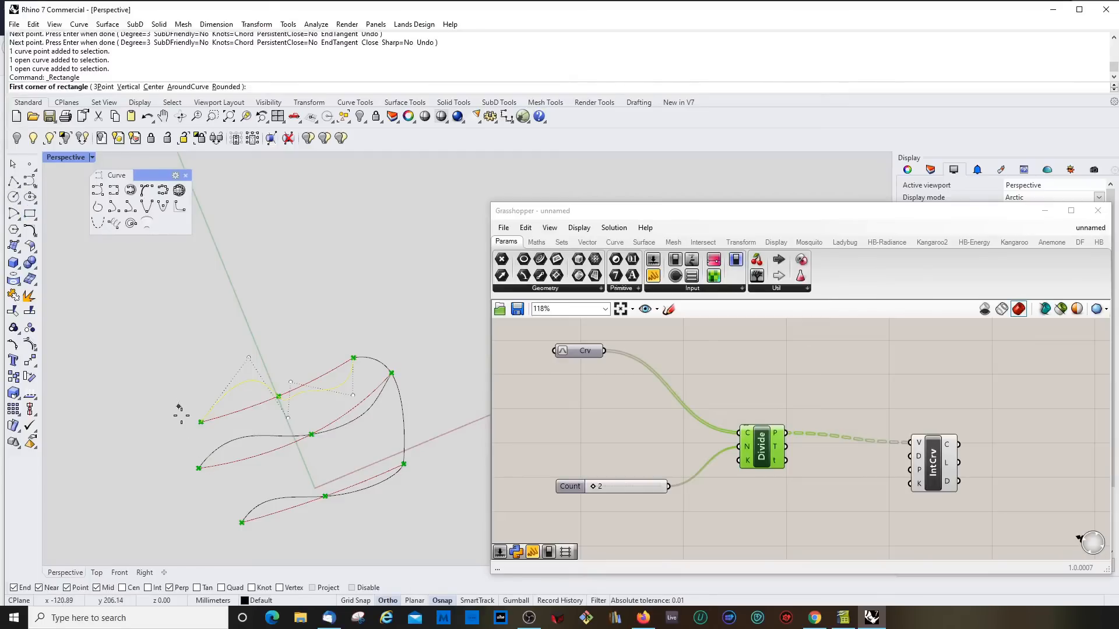
{"action": "left_click", "coordinate": [179, 407]}
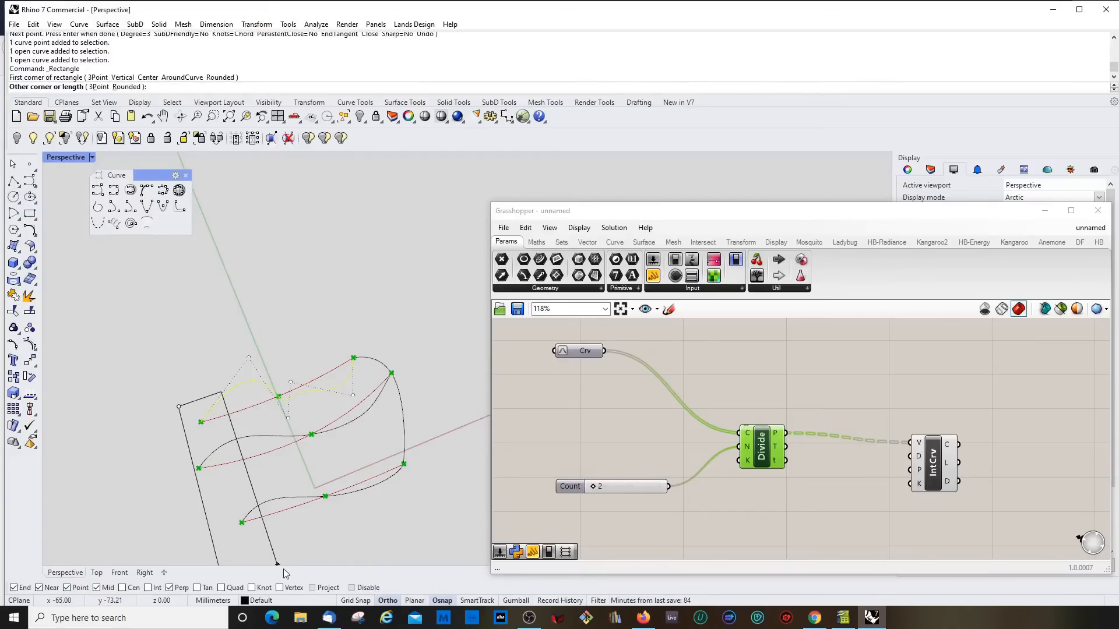
{"action": "left_click", "coordinate": [267, 552]}
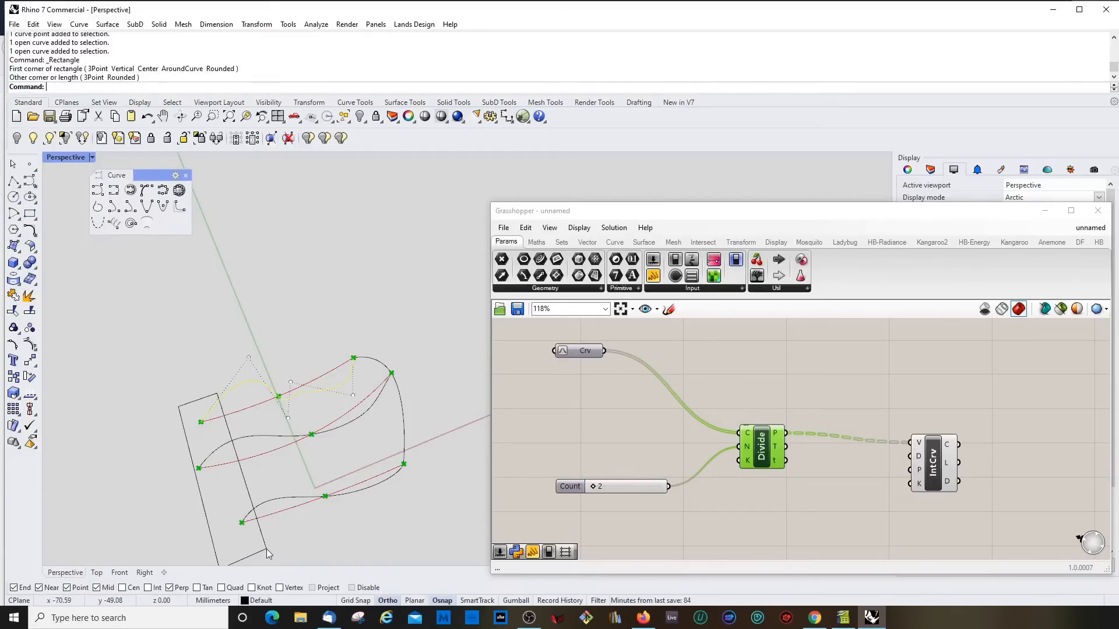
{"action": "right_click", "coordinate": [270, 366]}
{"action": "left_click", "coordinate": [249, 358]}
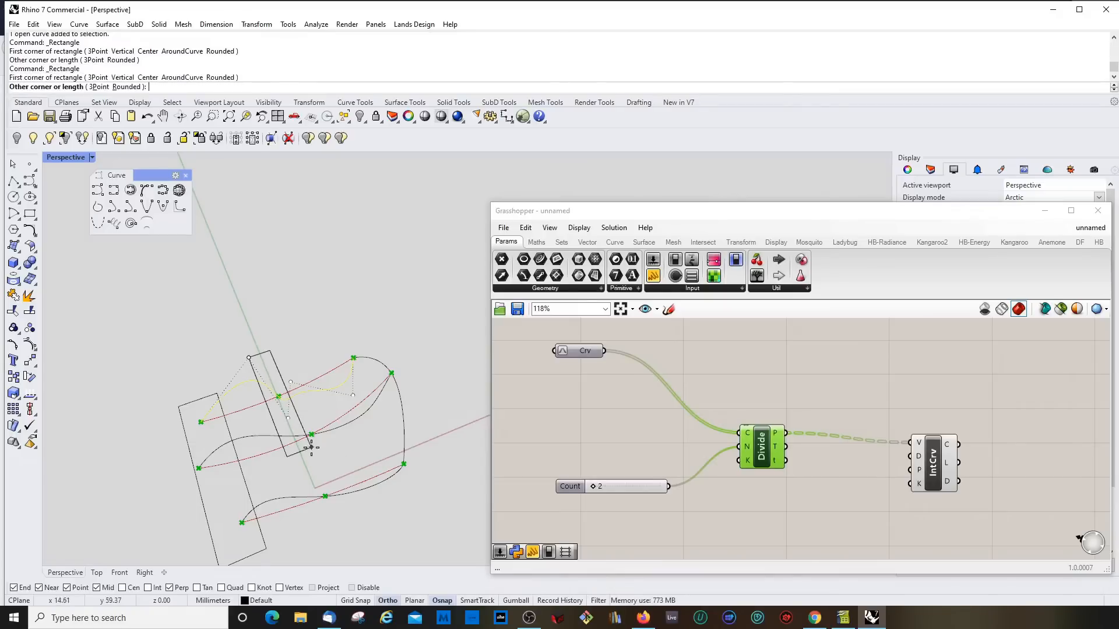
{"action": "left_click", "coordinate": [362, 522]}
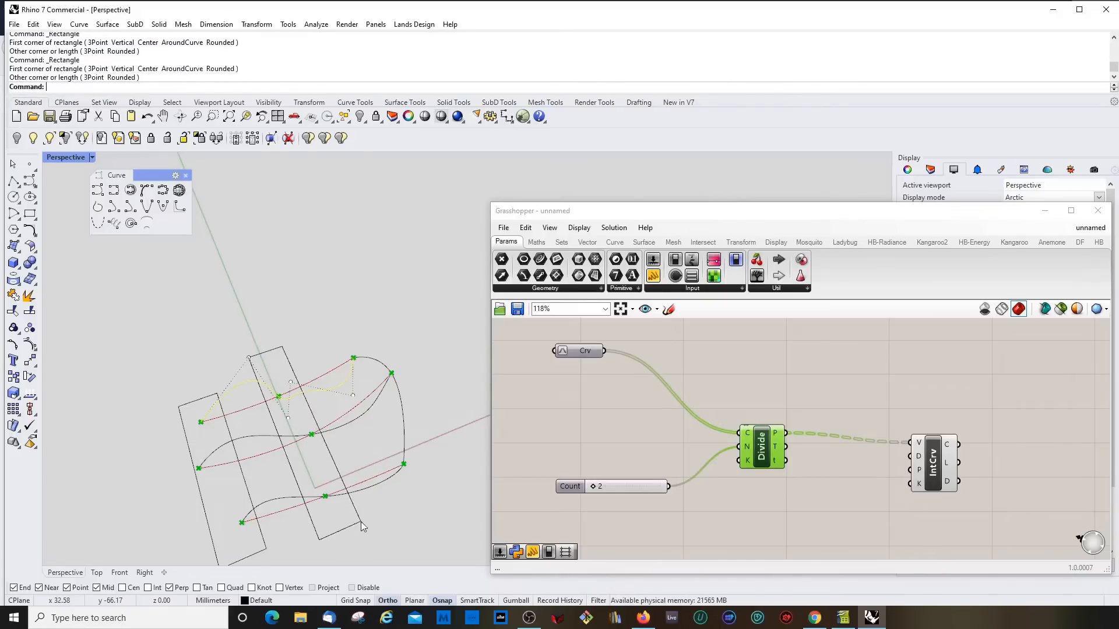
{"action": "right_click", "coordinate": [350, 323]}
{"action": "left_click", "coordinate": [330, 327]}
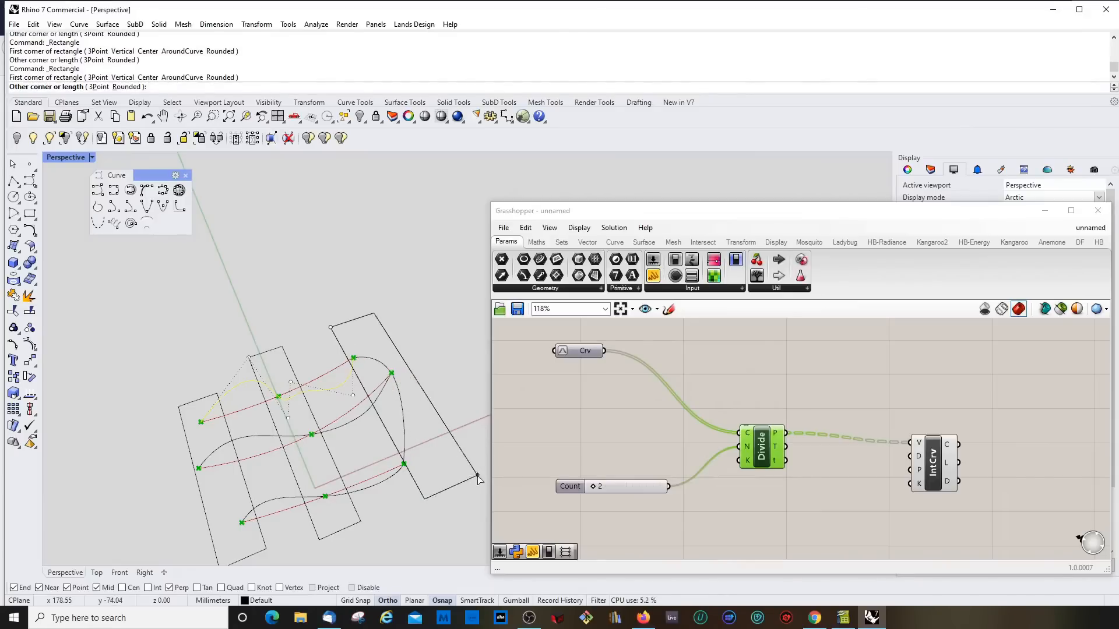
Cancel the unfinished rectangle and delete the two rectangles around the middle and left division points
{"action": "key", "text": "Escape"}
{"action": "key", "text": "Escape"}
{"action": "left_click", "coordinate": [286, 356]}
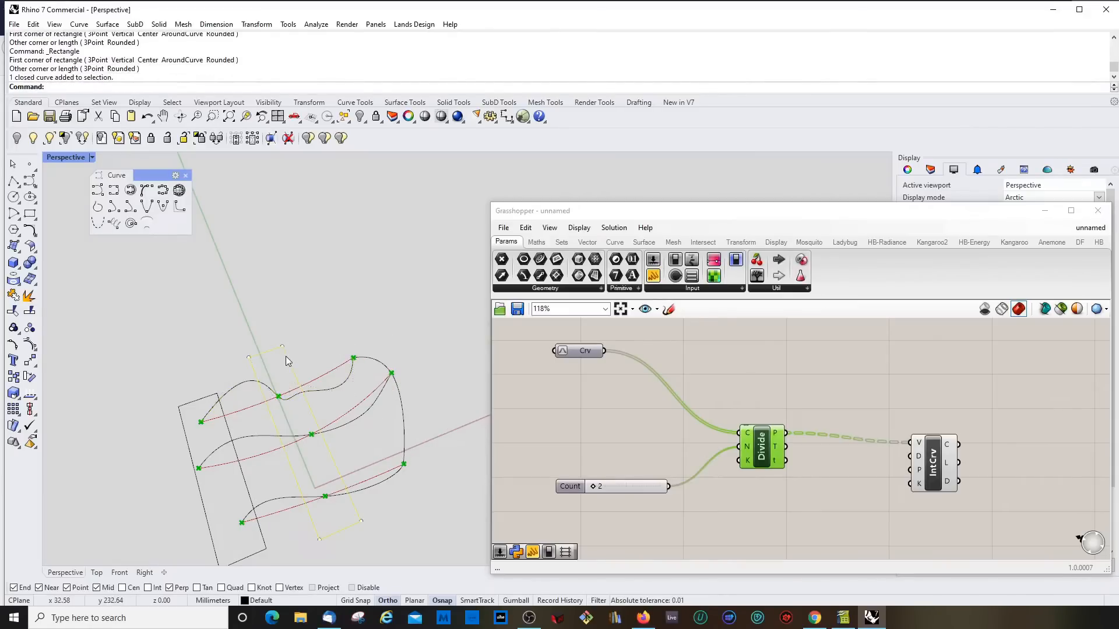
{"action": "key", "text": "Delete"}
{"action": "left_click", "coordinate": [208, 402]}
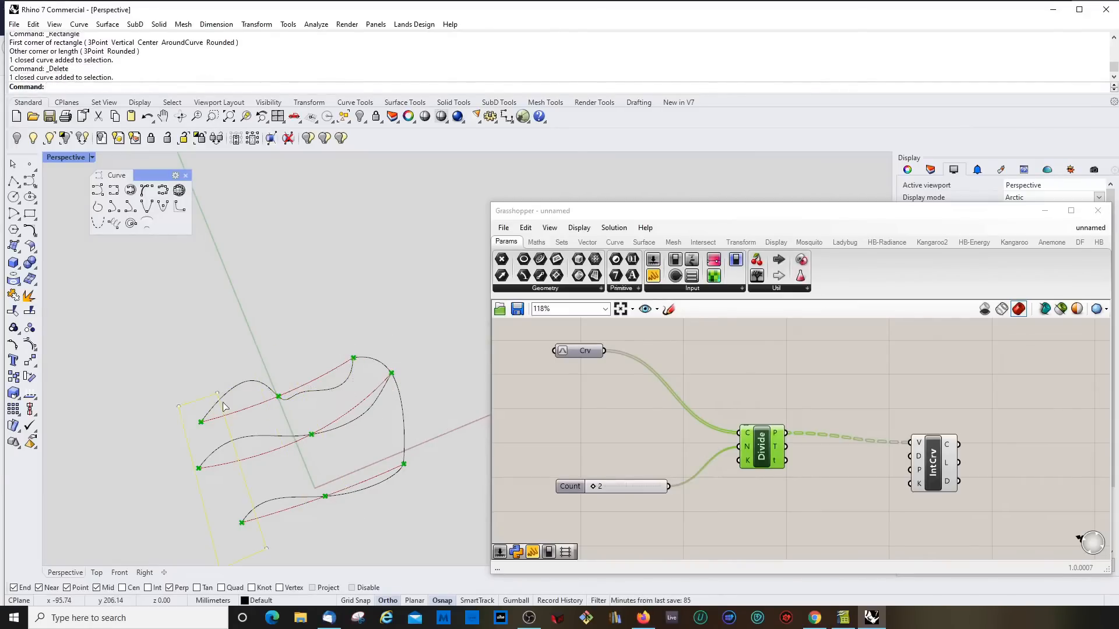
{"action": "key", "text": "Delete"}
Add a Flip Matrix component to the Grasshopper canvas below and slightly right of Divide
{"action": "double_click", "coordinate": [758, 508]}
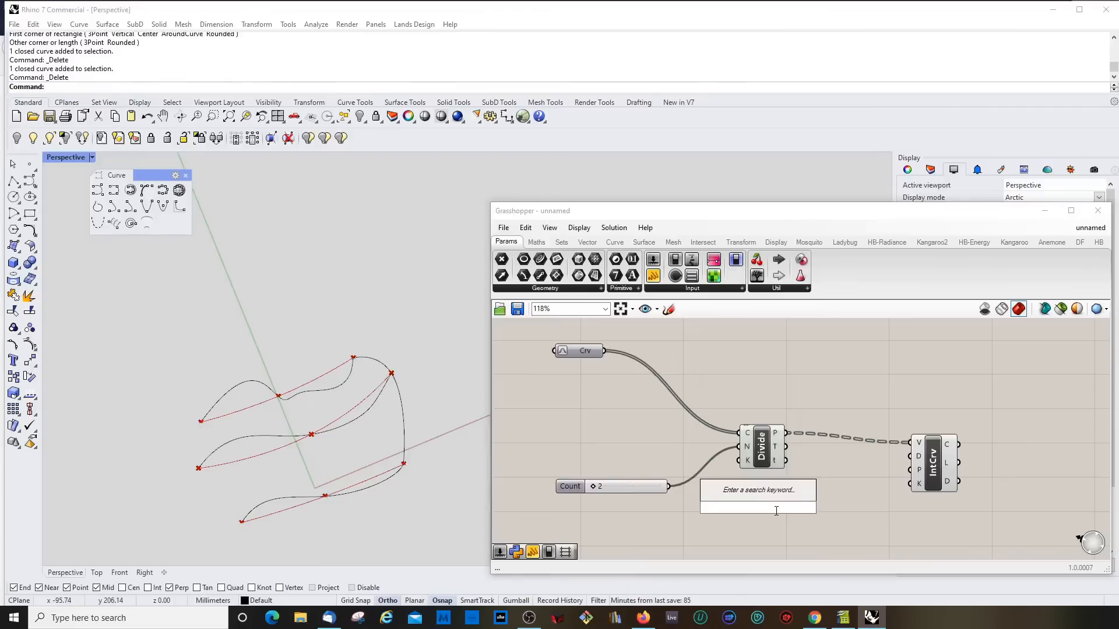
{"action": "type", "text": "fli"}
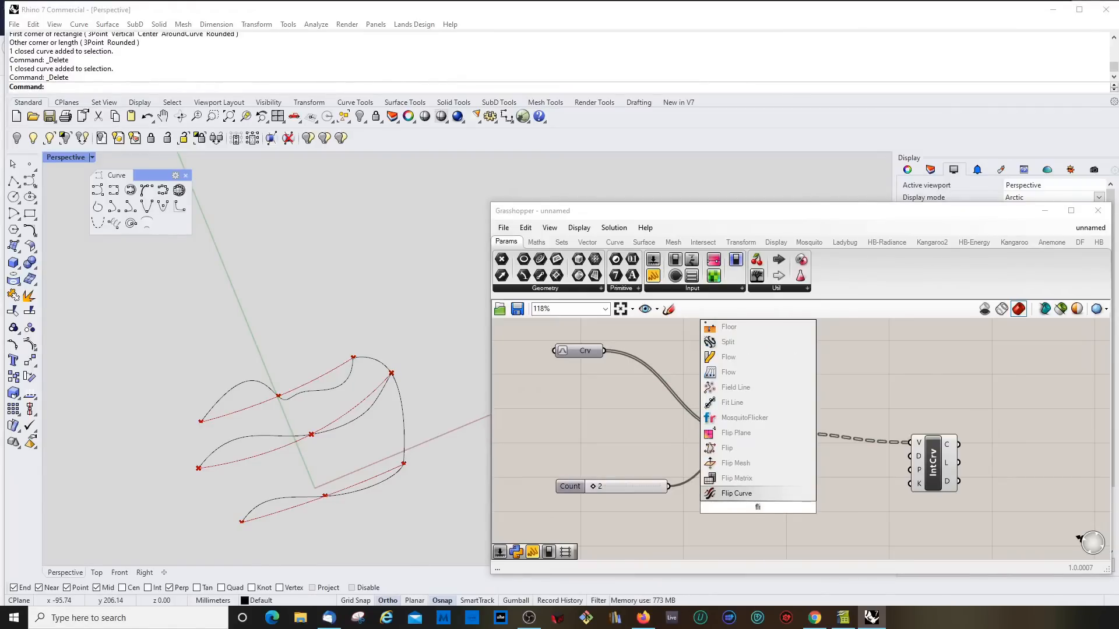
{"action": "key", "text": "Up"}
{"action": "key", "text": "Return"}
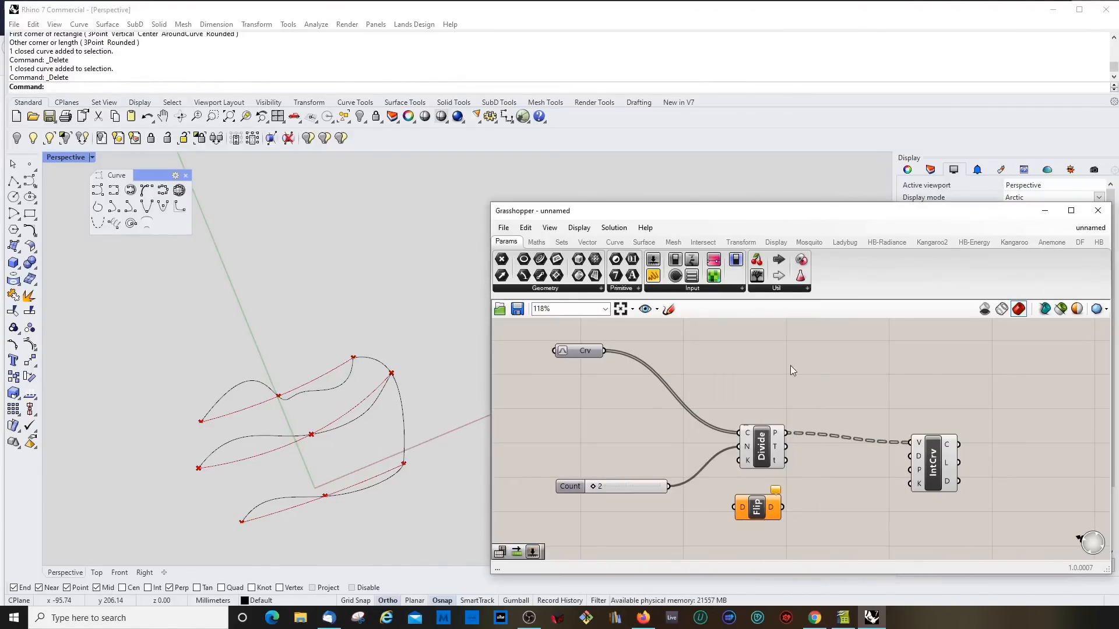
{"action": "left_click_drag", "start_coordinate": [764, 510], "coordinate": [821, 513]}
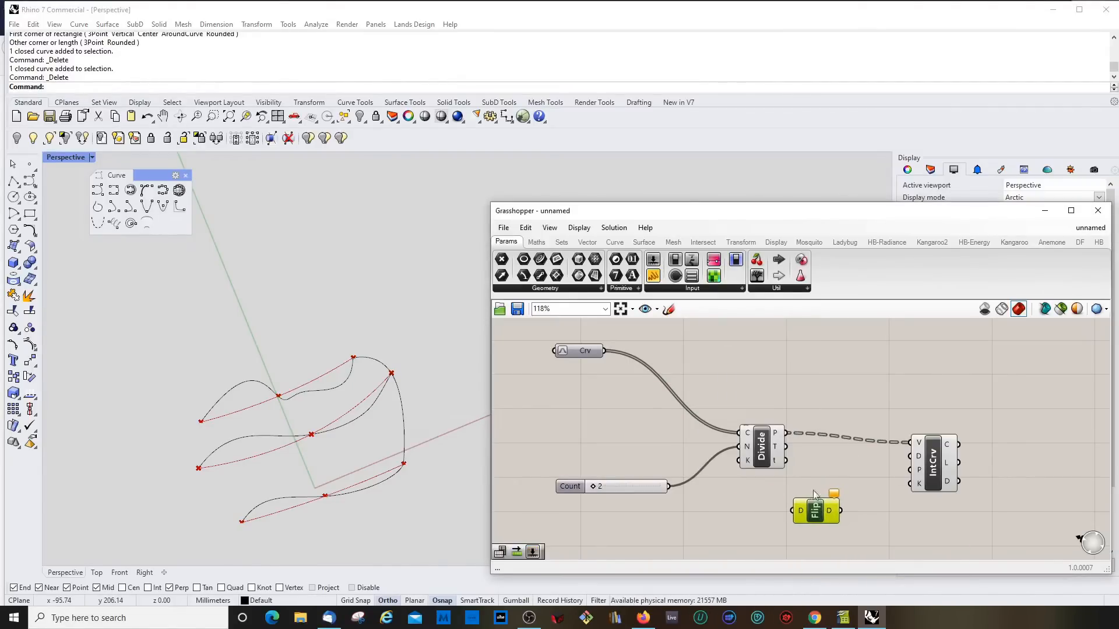
Insert Flip Matrix between Divide and IntCrv, wiring Divide's P output into it and its D output into IntCrv's V input
{"action": "left_click_drag", "start_coordinate": [769, 449], "coordinate": [763, 449]}
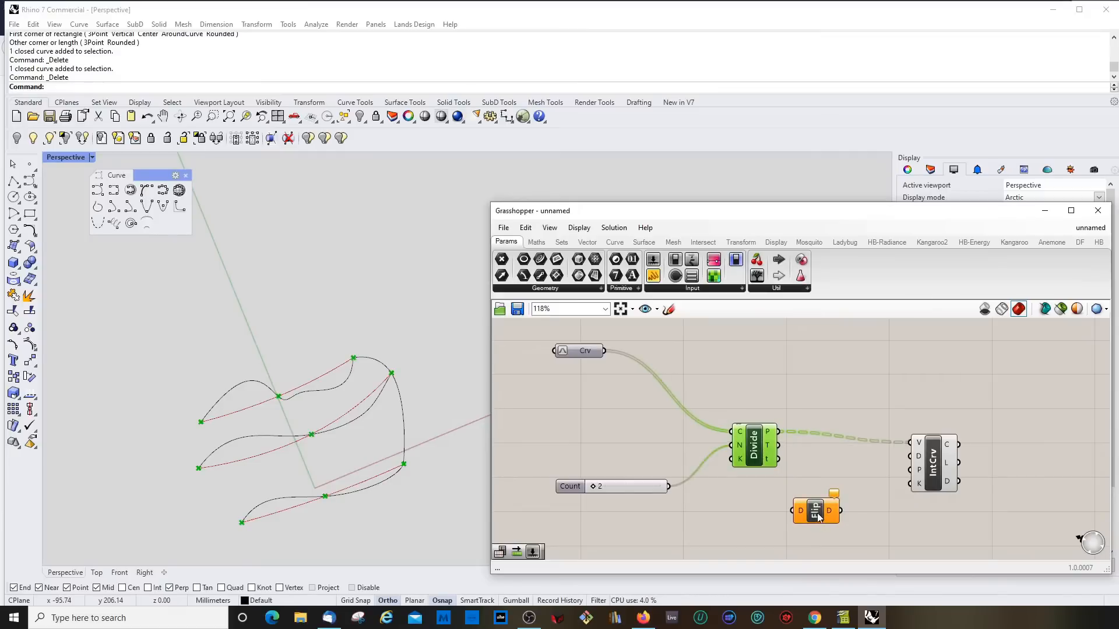
{"action": "left_click_drag", "start_coordinate": [817, 517], "coordinate": [829, 511]}
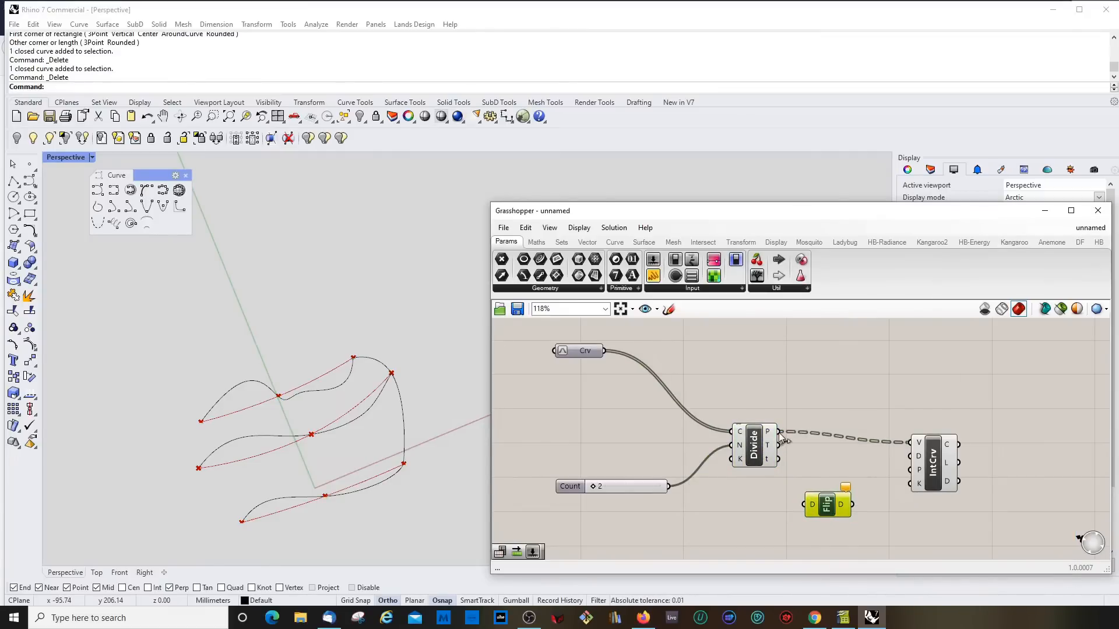
{"action": "left_click_drag", "start_coordinate": [780, 432], "coordinate": [909, 457]}
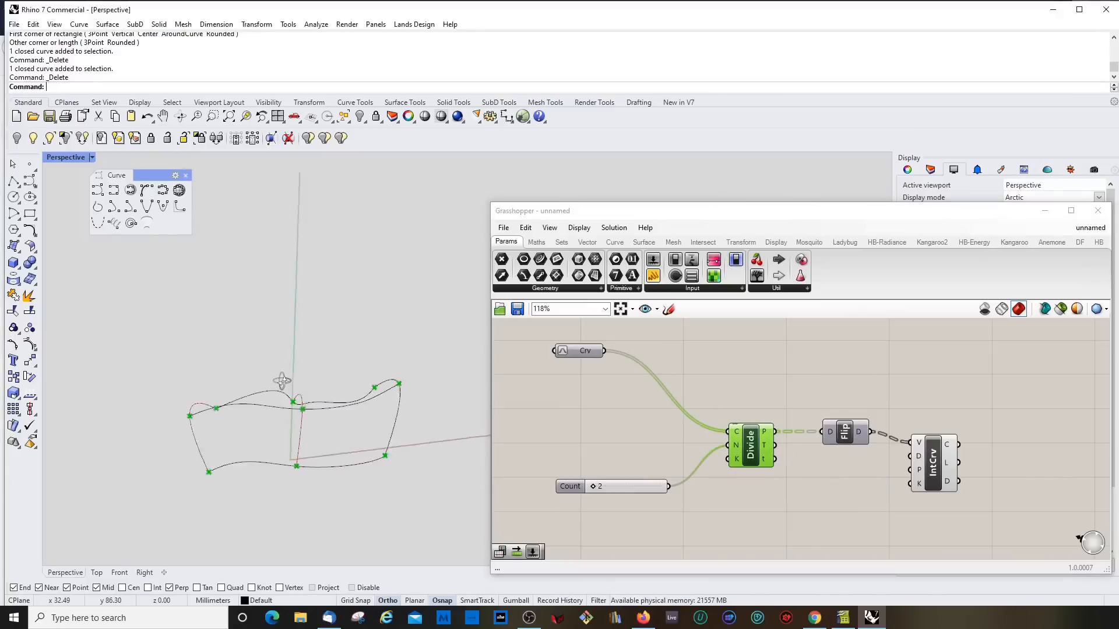
{"action": "mouse_move", "coordinate": [348, 425]}
{"action": "right_mouse_down"}
{"action": "mouse_move", "coordinate": [342, 400]}
{"action": "mouse_move", "coordinate": [302, 385]}
{"action": "mouse_move", "coordinate": [367, 379]}
{"action": "mouse_move", "coordinate": [425, 437]}
{"action": "mouse_move", "coordinate": [258, 411]}
{"action": "mouse_move", "coordinate": [286, 457]}
{"action": "mouse_move", "coordinate": [337, 394]}
{"action": "mouse_move", "coordinate": [320, 412]}
{"action": "mouse_move", "coordinate": [237, 407]}
{"action": "mouse_move", "coordinate": [410, 432]}
{"action": "right_mouse_up"}
Set the Count slider feeding Divide to 29 and shift the Crv parameter slightly on the canvas
{"action": "left_click", "coordinate": [642, 440]}
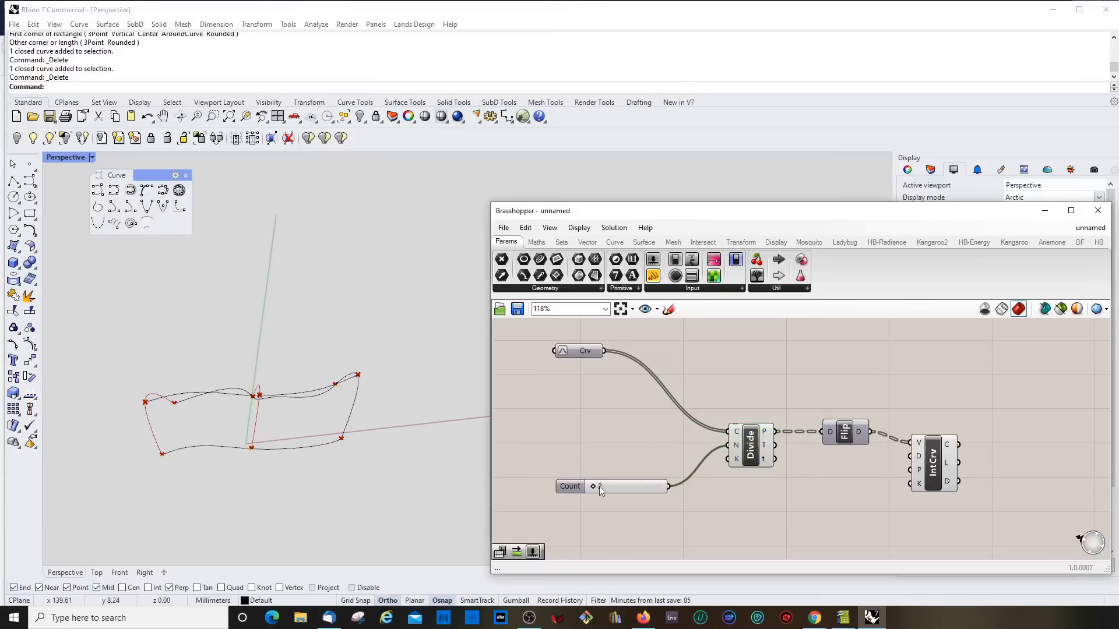
{"action": "left_click_drag", "start_coordinate": [593, 487], "coordinate": [612, 486]}
{"action": "right_click_drag", "start_coordinate": [320, 443], "coordinate": [344, 437]}
{"action": "right_click_drag", "start_coordinate": [352, 410], "coordinate": [619, 379]}
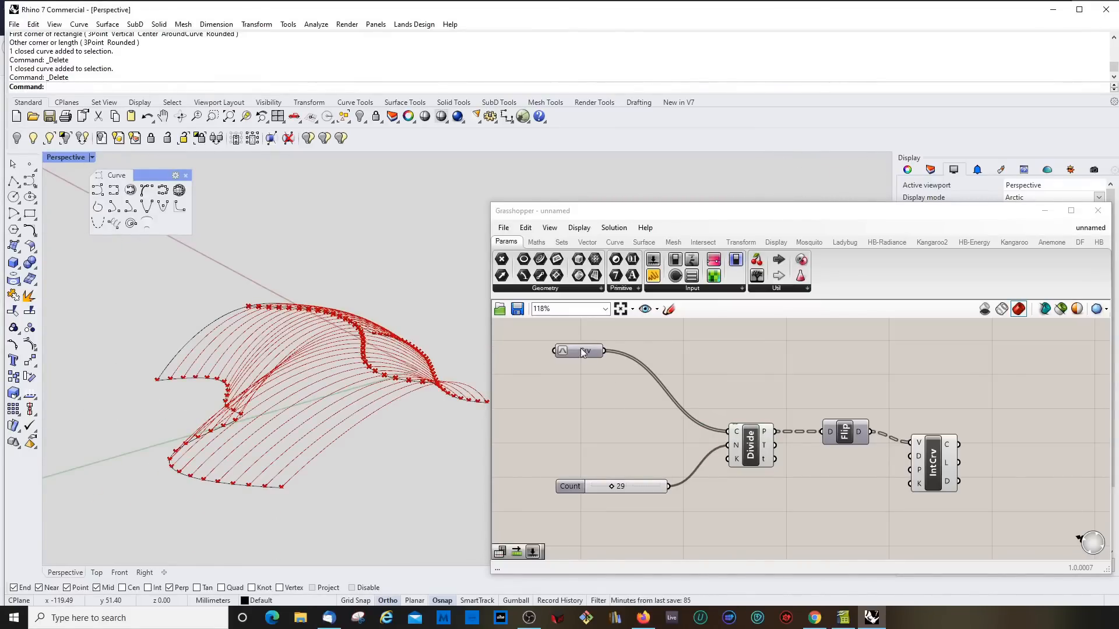
{"action": "left_click", "coordinate": [593, 367]}
Draw a degree 3 control point curve with six points on the open side of the divided curves, roughly following their shape
{"action": "scroll", "coordinate": [320, 370], "scroll_direction": "down", "scroll_amount": 3}
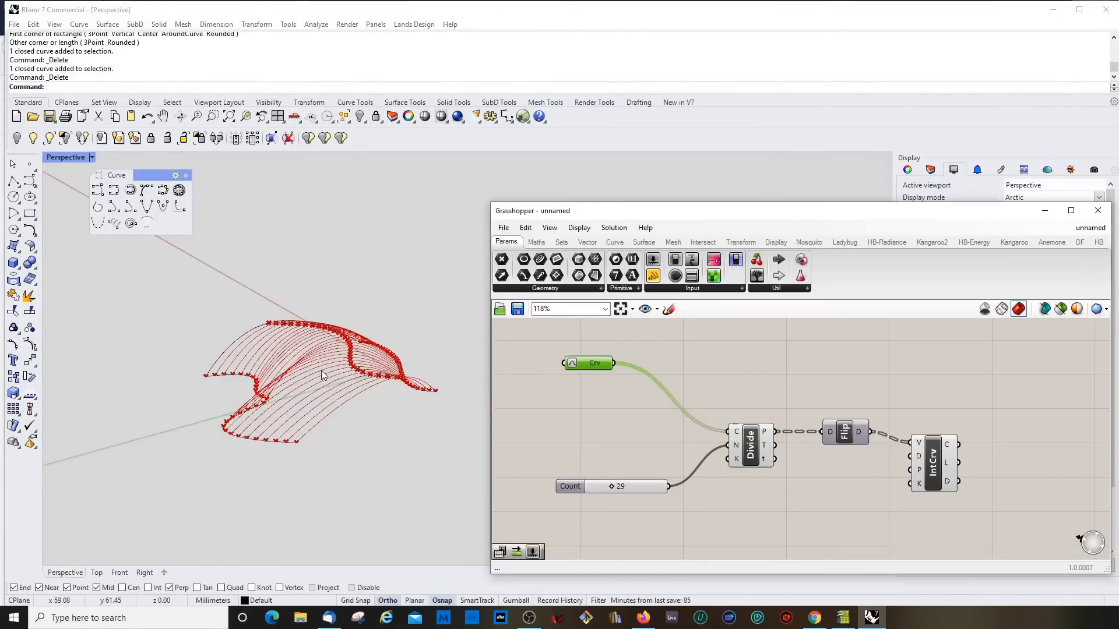
{"action": "right_click_drag", "start_coordinate": [208, 382], "coordinate": [248, 422], "text": "shift"}
{"action": "scroll", "coordinate": [360, 476], "scroll_direction": "up", "scroll_amount": 3}
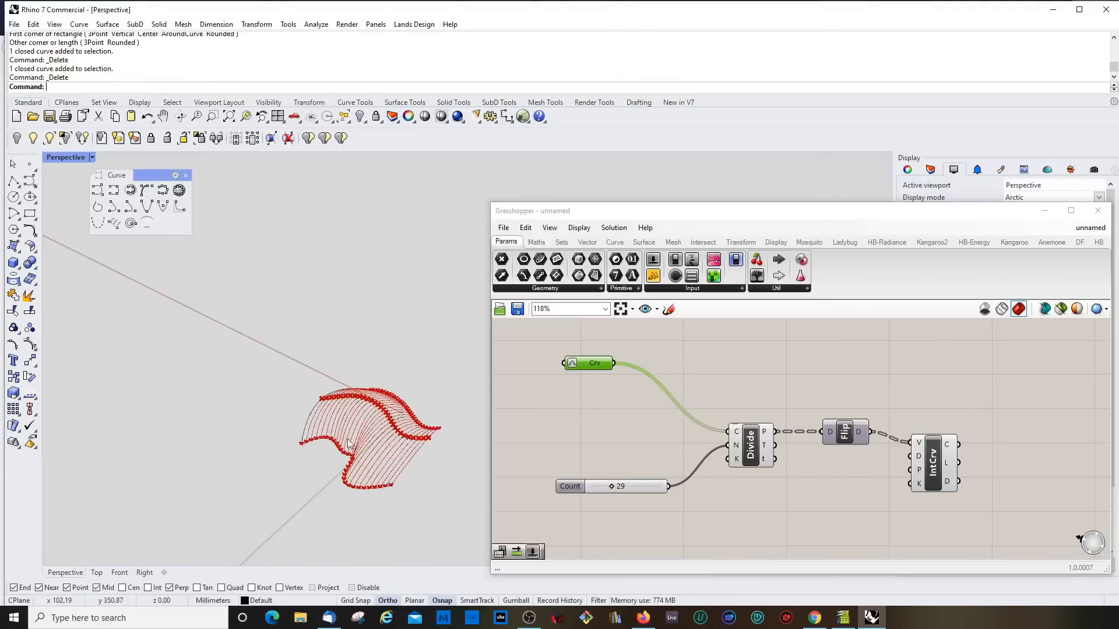
{"action": "left_click", "coordinate": [28, 184]}
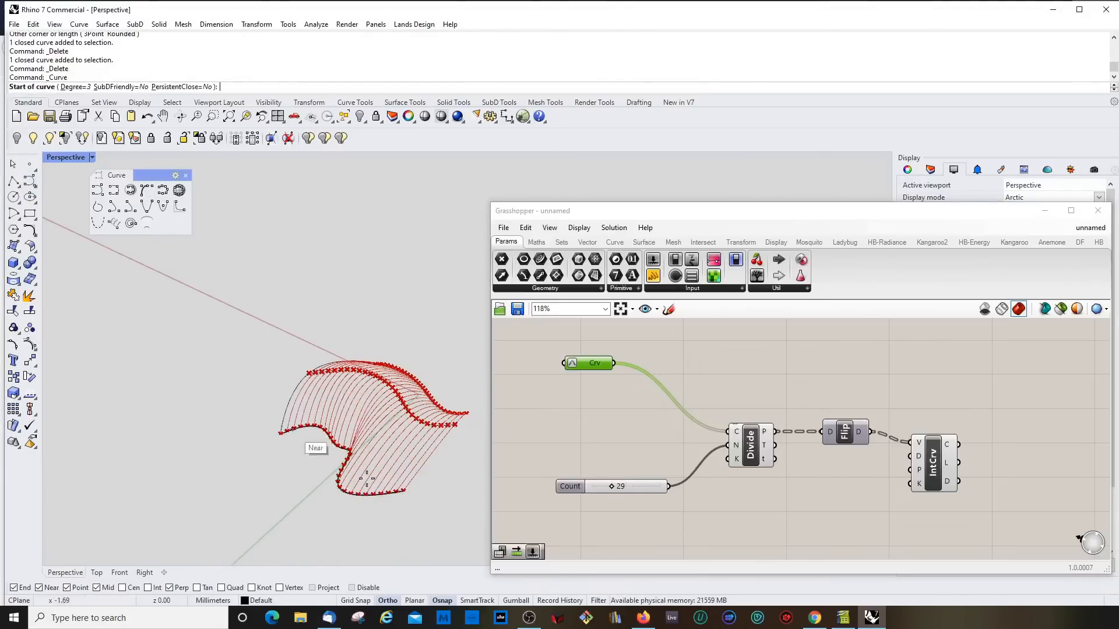
{"action": "left_click", "coordinate": [222, 449]}
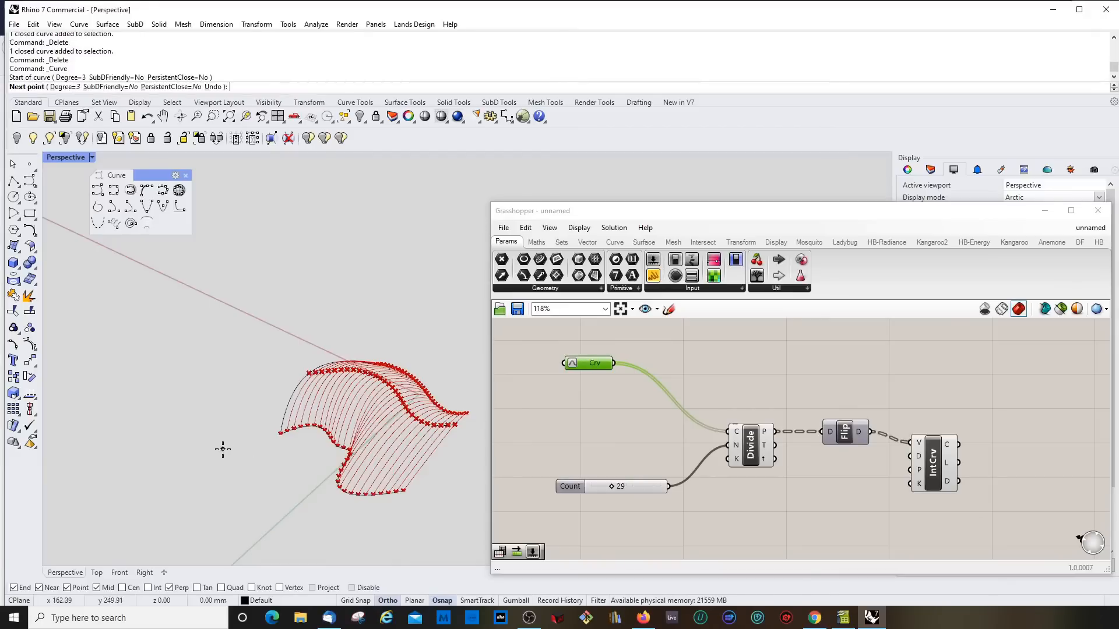
{"action": "left_click", "coordinate": [248, 465]}
{"action": "left_click", "coordinate": [292, 458]}
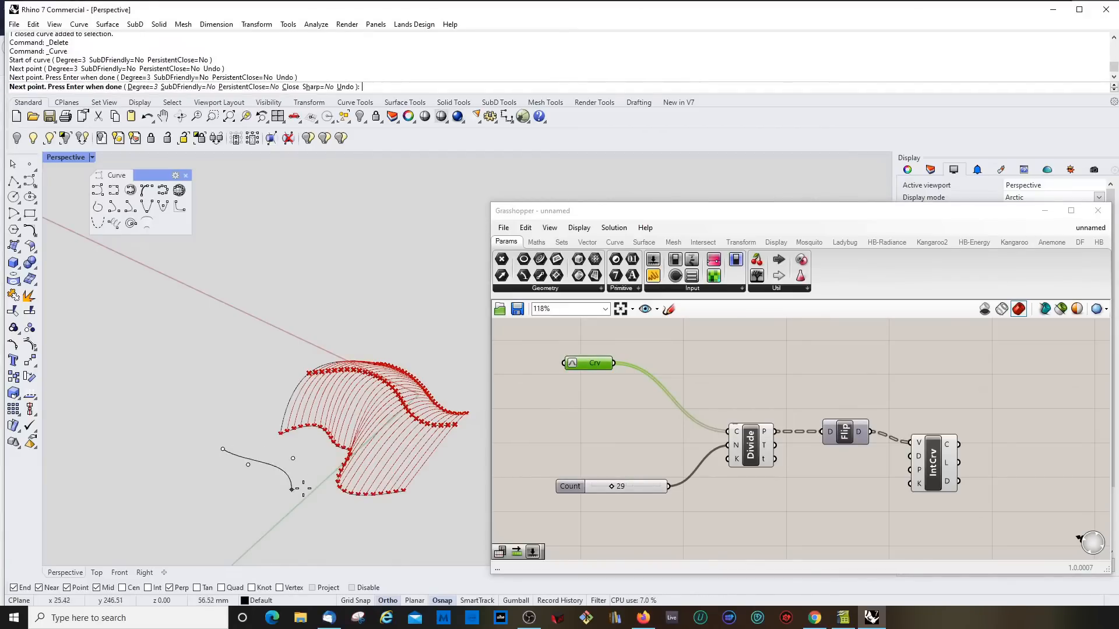
{"action": "left_click", "coordinate": [291, 492]}
{"action": "left_click", "coordinate": [349, 530]}
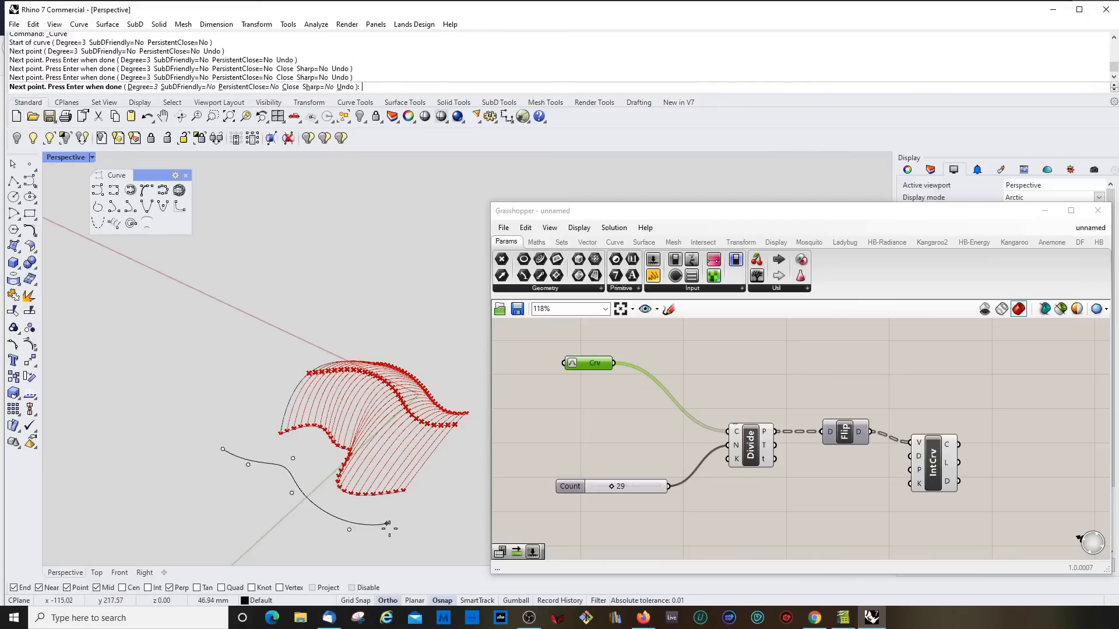
{"action": "left_click", "coordinate": [407, 524]}
{"action": "right_click", "coordinate": [408, 527]}
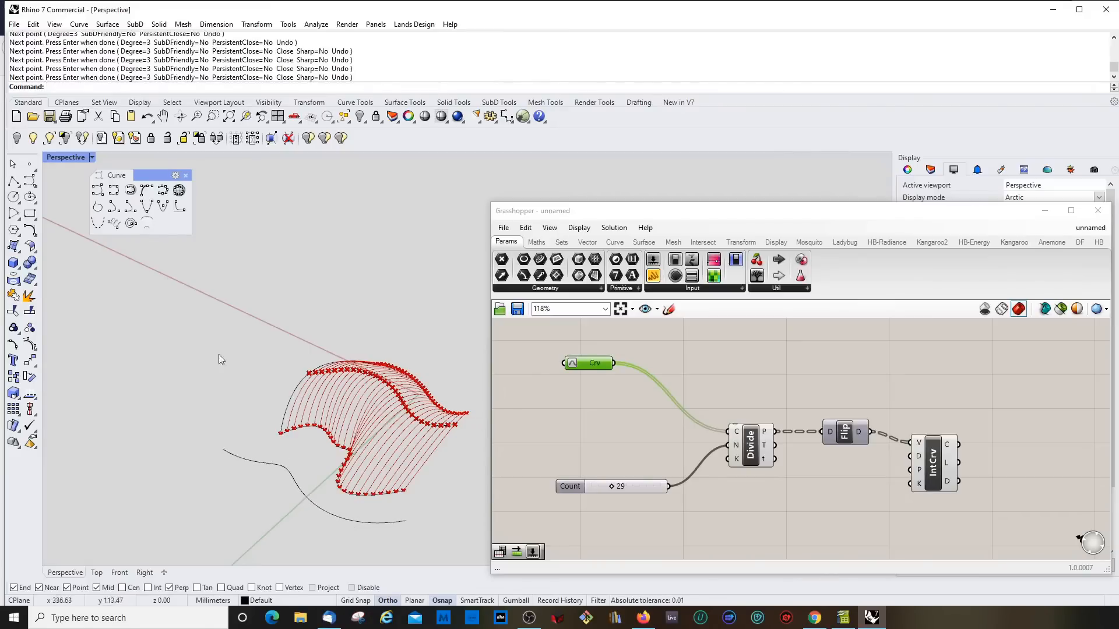
Delete the interpolated Rhino cross curve that joins the endpoints of the three original curves
{"action": "left_click_drag", "start_coordinate": [167, 325], "coordinate": [474, 566]}
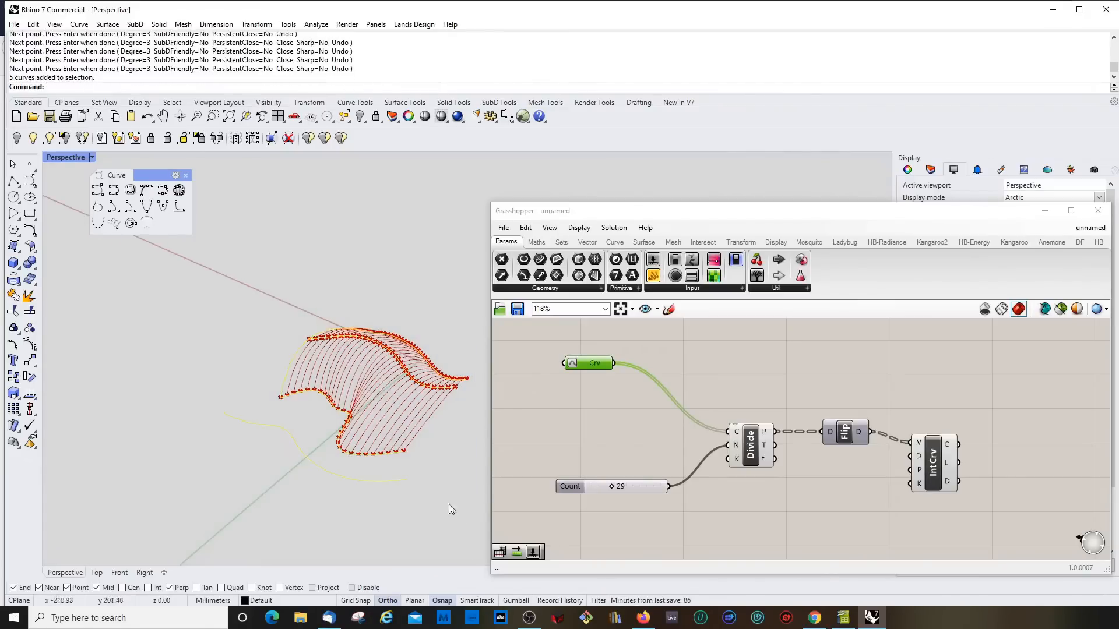
{"action": "left_click", "coordinate": [287, 375]}
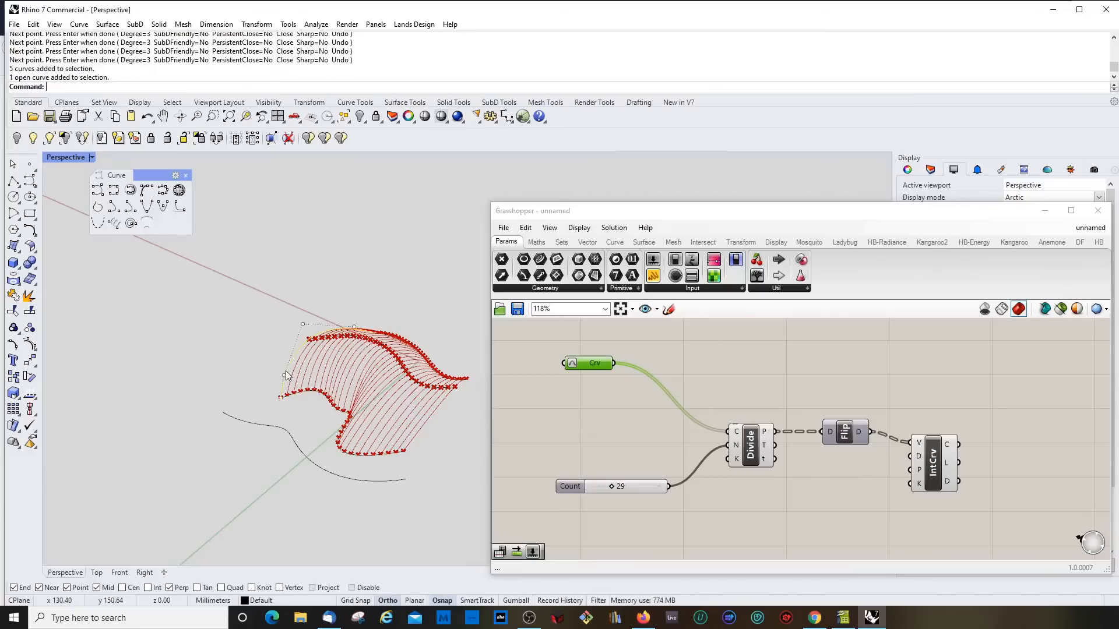
{"action": "key", "text": "Delete"}
Reference all four remaining Rhino curves in the Crv parameter as multiple curves
{"action": "left_click_drag", "start_coordinate": [124, 282], "coordinate": [500, 543]}
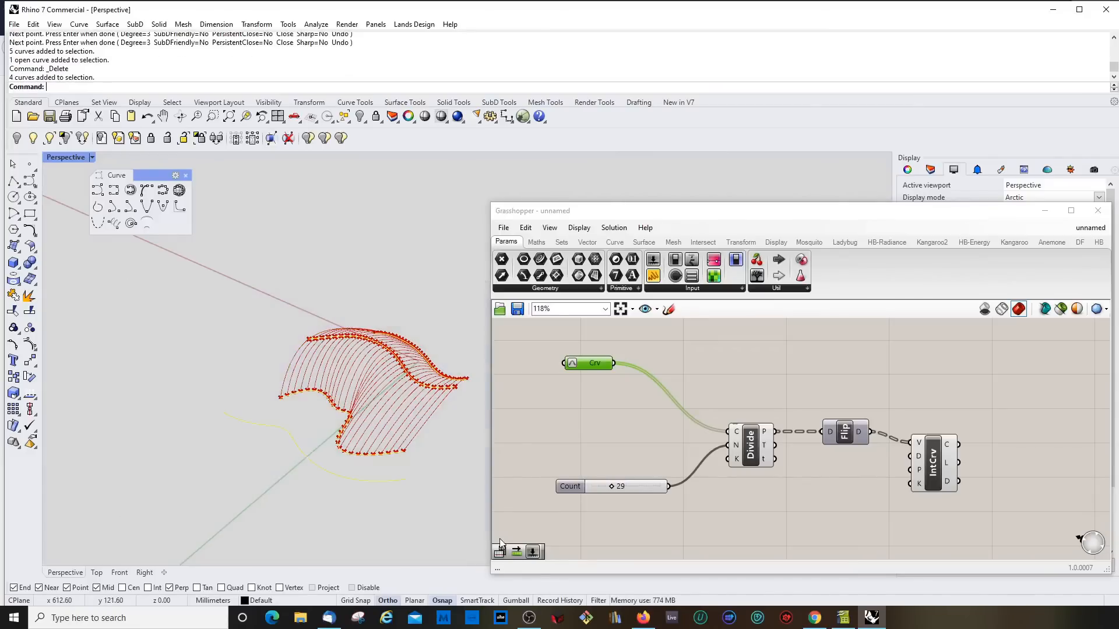
{"action": "right_click", "coordinate": [587, 364]}
{"action": "left_click", "coordinate": [661, 526]}
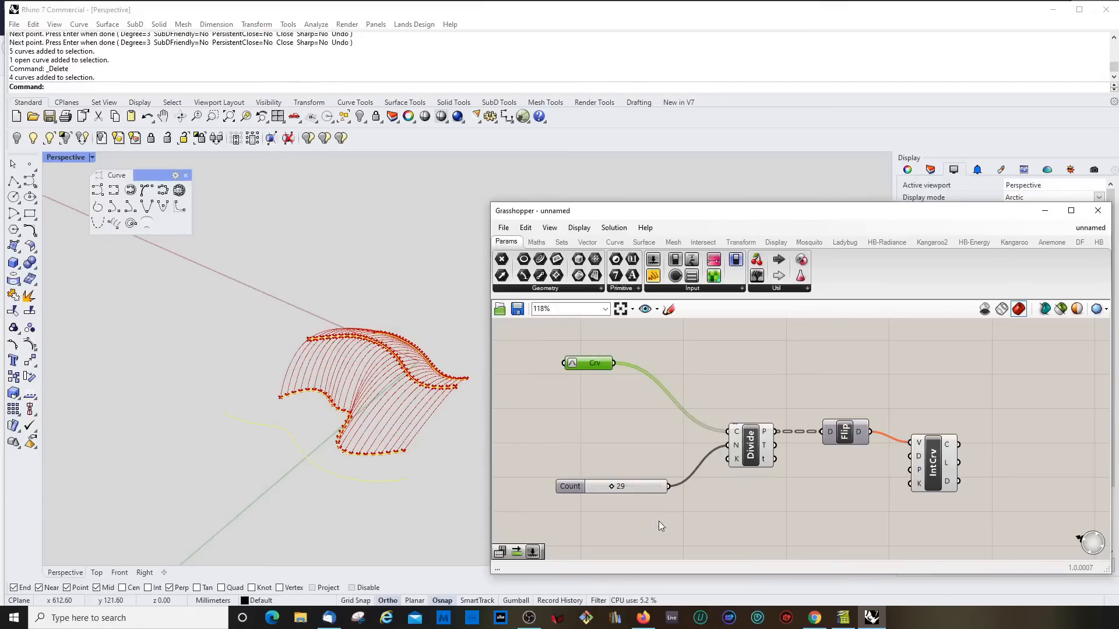
{"action": "left_click", "coordinate": [276, 451]}
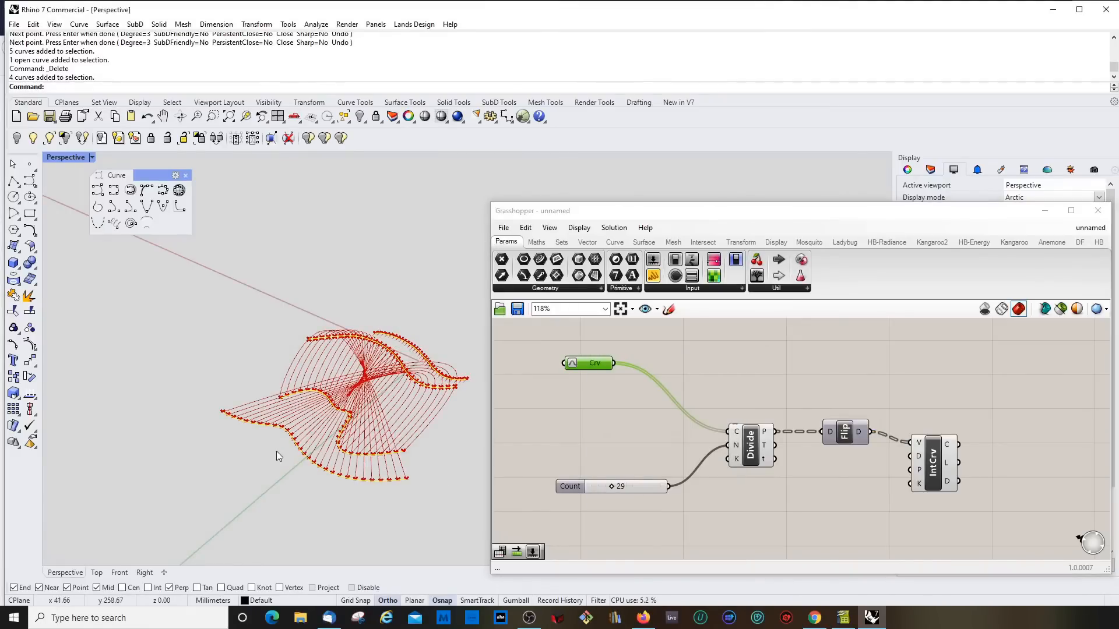
Select the newly added Rhino curve, inspect the cross curves, and set the Perspective viewport to Shaded display mode
{"action": "left_click", "coordinate": [289, 438]}
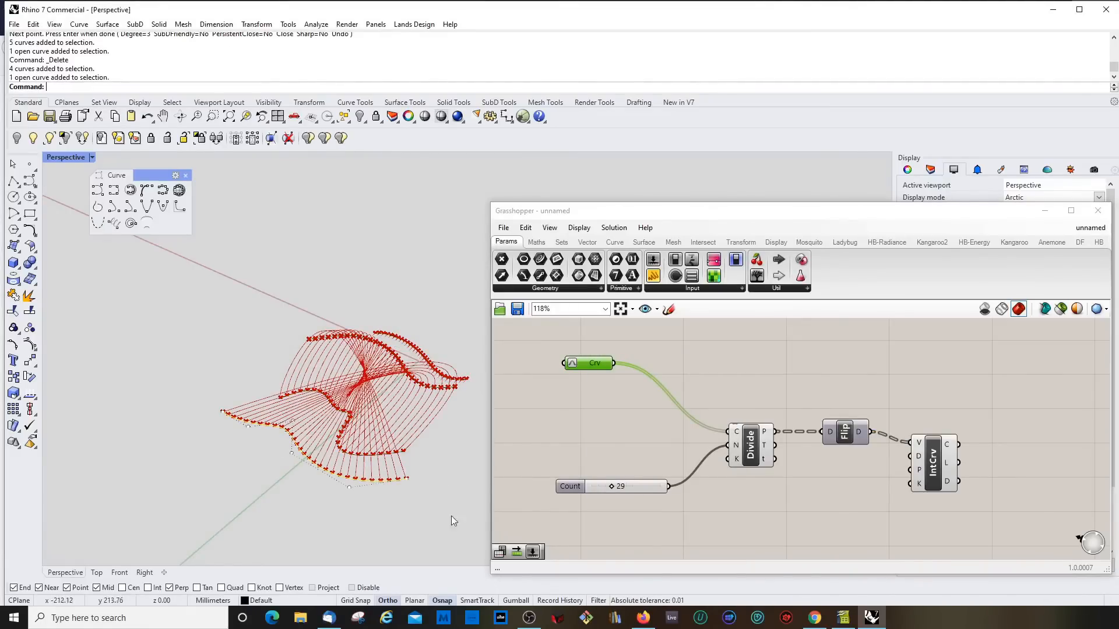
{"action": "right_click_drag", "start_coordinate": [451, 516], "coordinate": [367, 517]}
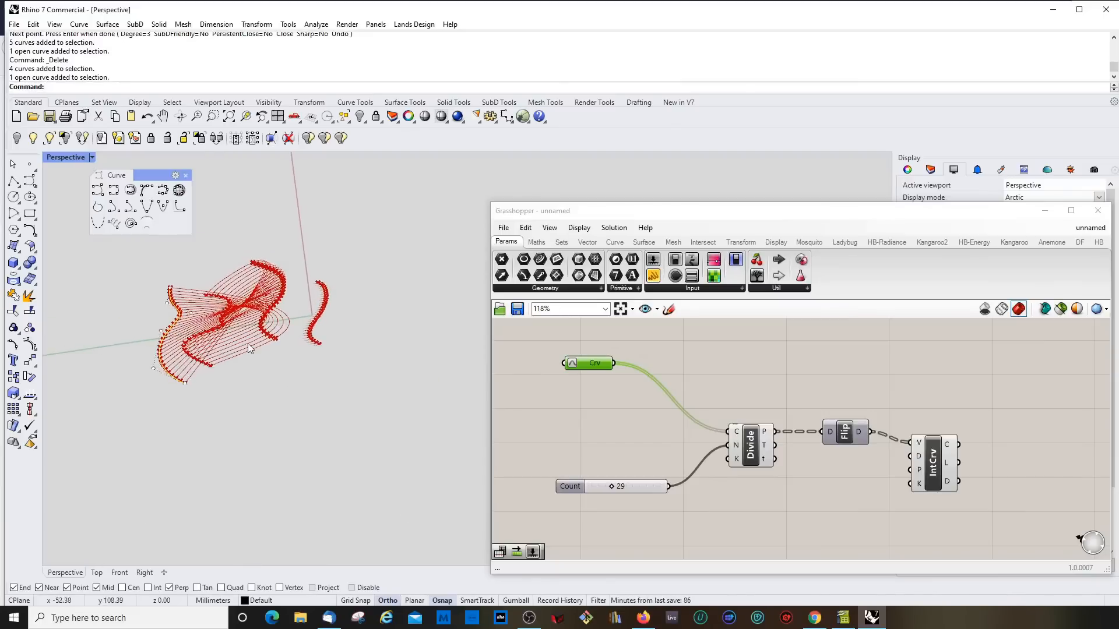
{"action": "scroll", "coordinate": [249, 343], "scroll_direction": "up", "scroll_amount": 5}
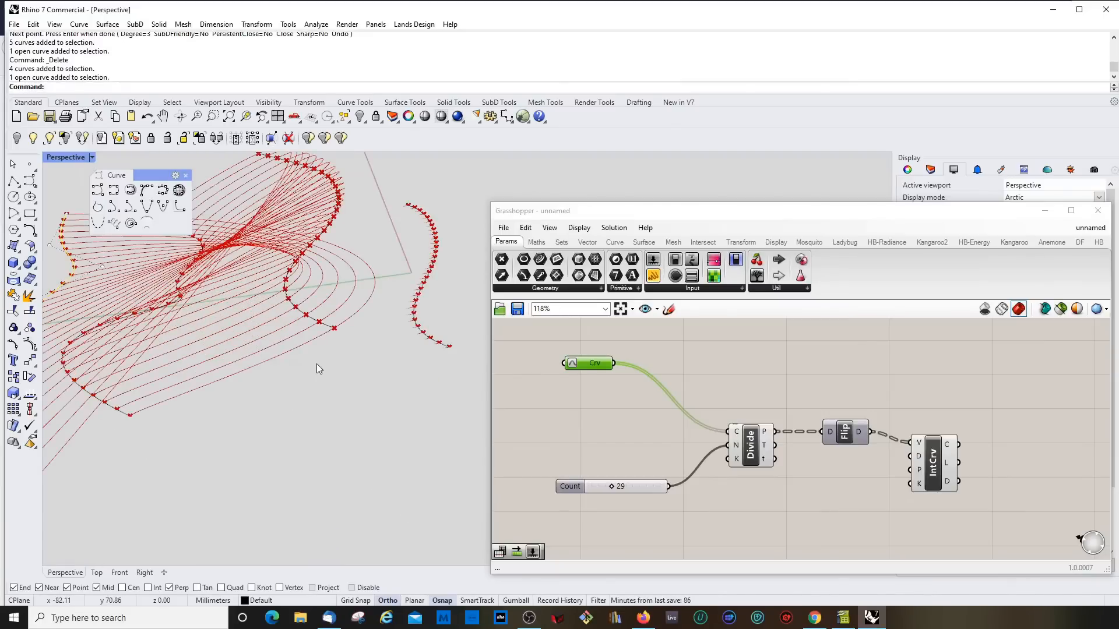
{"action": "scroll", "coordinate": [317, 365], "scroll_direction": "down", "scroll_amount": 5}
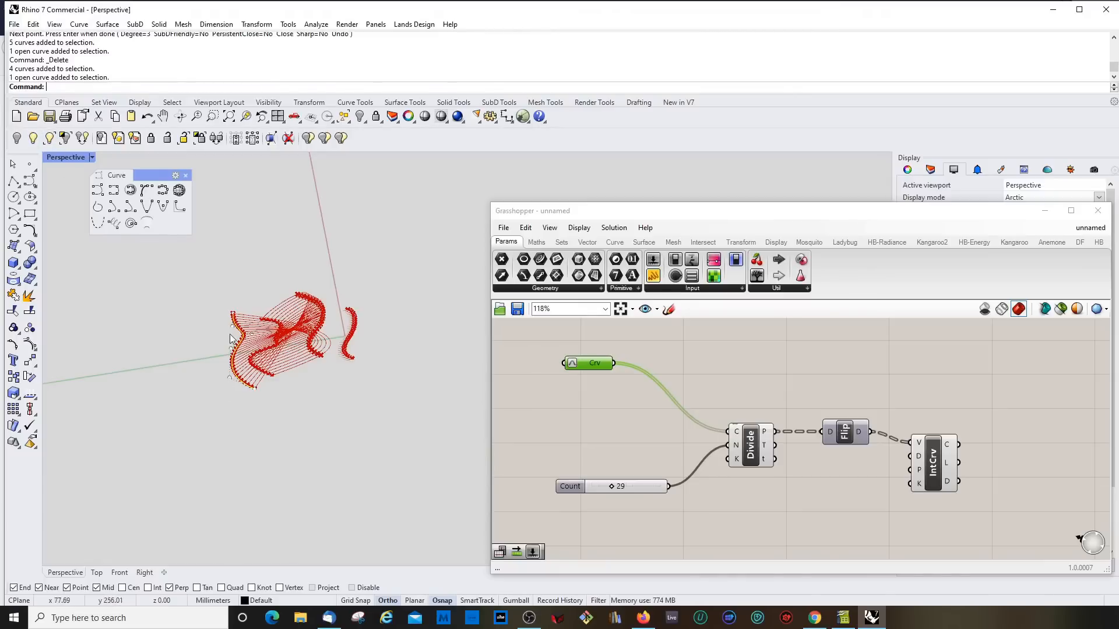
{"action": "scroll", "coordinate": [232, 339], "scroll_direction": "up", "scroll_amount": 2}
{"action": "left_click", "coordinate": [68, 154]}
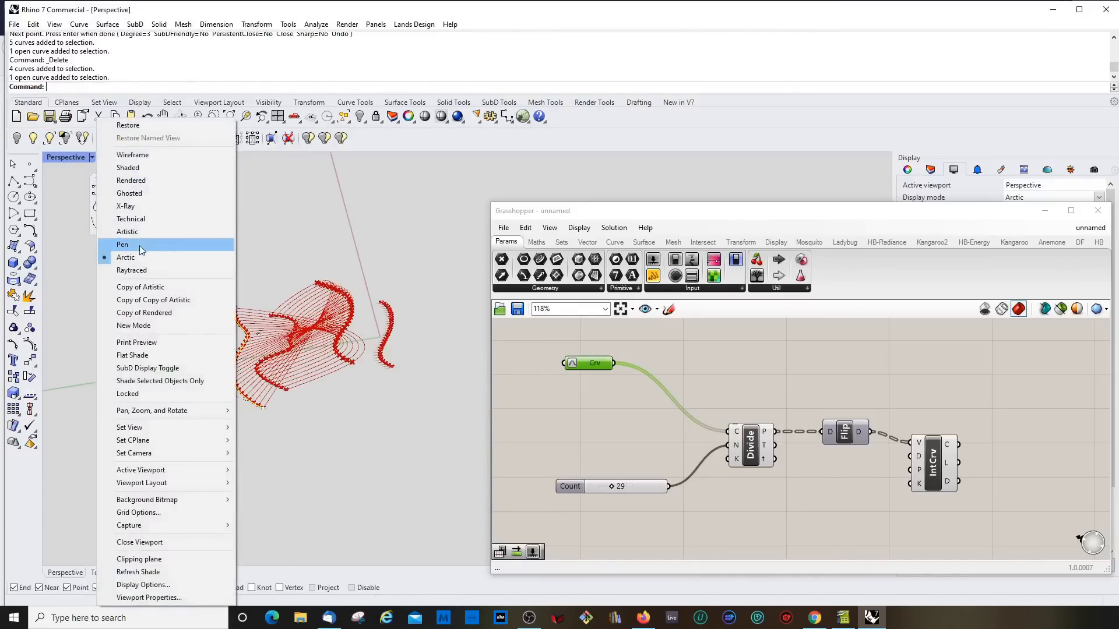
{"action": "left_click", "coordinate": [140, 168]}
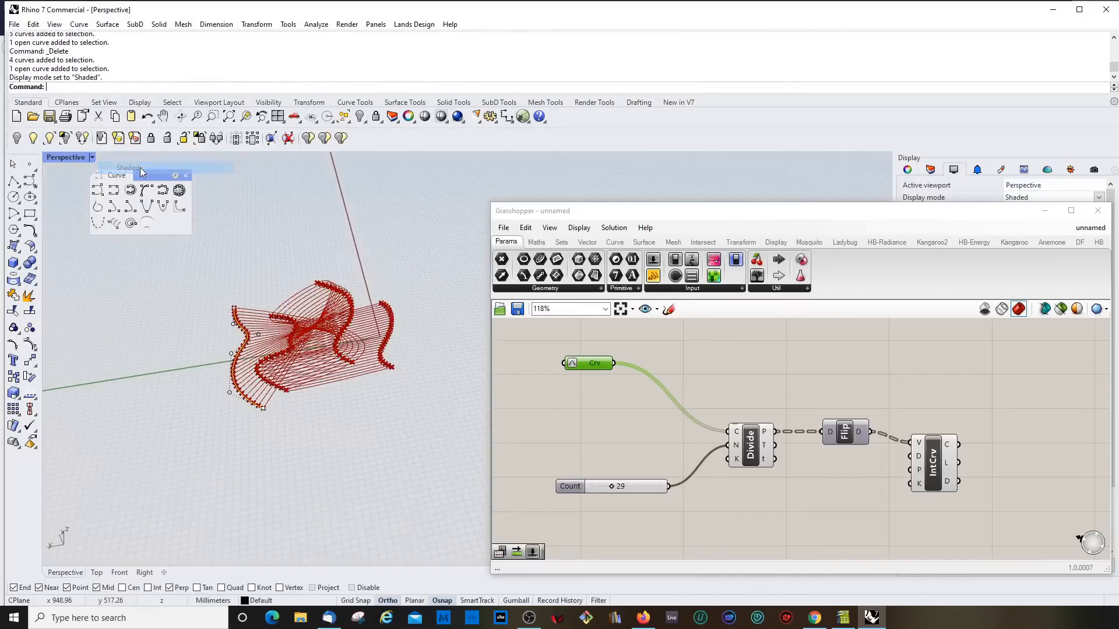
Inspect the cross curves from several angles, then enable the Gumball and move the newly added curve
{"action": "mouse_move", "coordinate": [249, 289]}
{"action": "right_mouse_down"}
{"action": "mouse_move", "coordinate": [255, 359]}
{"action": "mouse_move", "coordinate": [103, 309]}
{"action": "mouse_move", "coordinate": [351, 369]}
{"action": "mouse_move", "coordinate": [325, 416]}
{"action": "mouse_move", "coordinate": [345, 376]}
{"action": "mouse_move", "coordinate": [335, 350]}
{"action": "mouse_move", "coordinate": [378, 392]}
{"action": "right_mouse_up"}
{"action": "scroll", "coordinate": [333, 355], "scroll_direction": "up", "scroll_amount": 8}
{"action": "scroll", "coordinate": [344, 390], "scroll_direction": "down", "scroll_amount": 5}
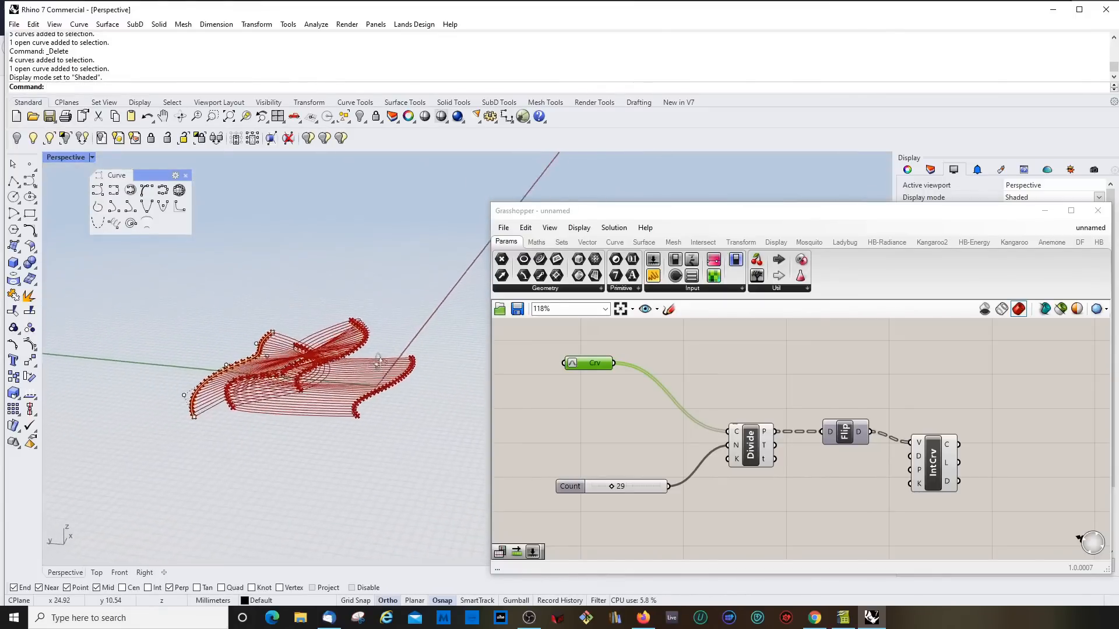
{"action": "scroll", "coordinate": [327, 359], "scroll_direction": "up", "scroll_amount": 9}
{"action": "scroll", "coordinate": [328, 359], "scroll_direction": "down", "scroll_amount": 5}
{"action": "right_click_drag", "start_coordinate": [327, 360], "coordinate": [376, 369]}
{"action": "right_click_drag", "start_coordinate": [317, 350], "coordinate": [241, 413]}
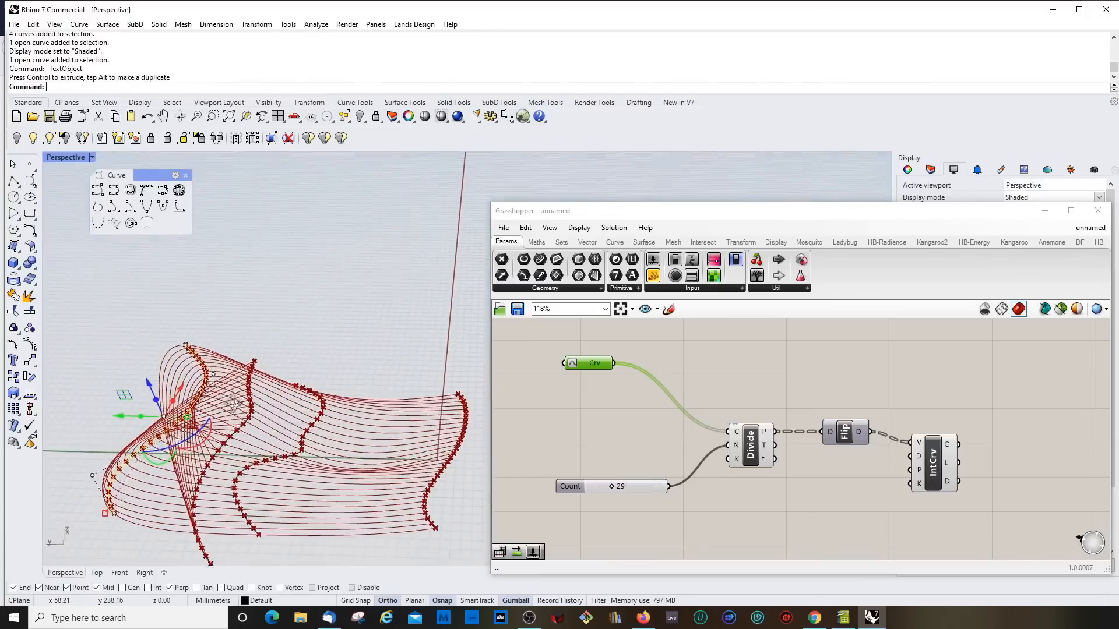
Reverse the direction of the curve beside the newly added one with Flip
{"action": "left_click", "coordinate": [253, 405], "text": "shift"}
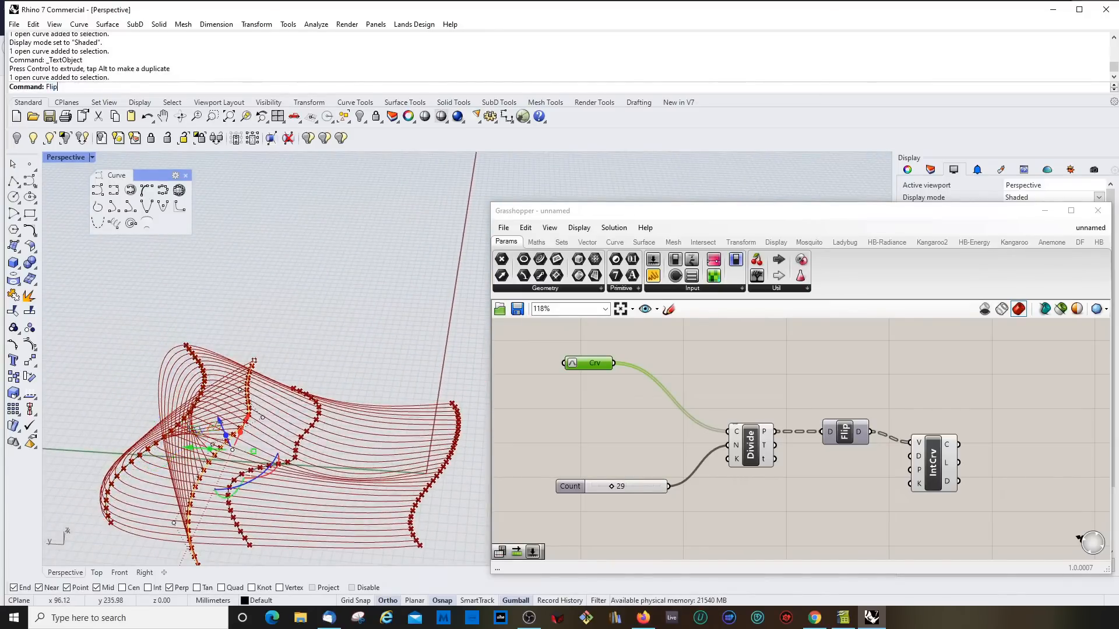
{"action": "key", "text": "Return"}
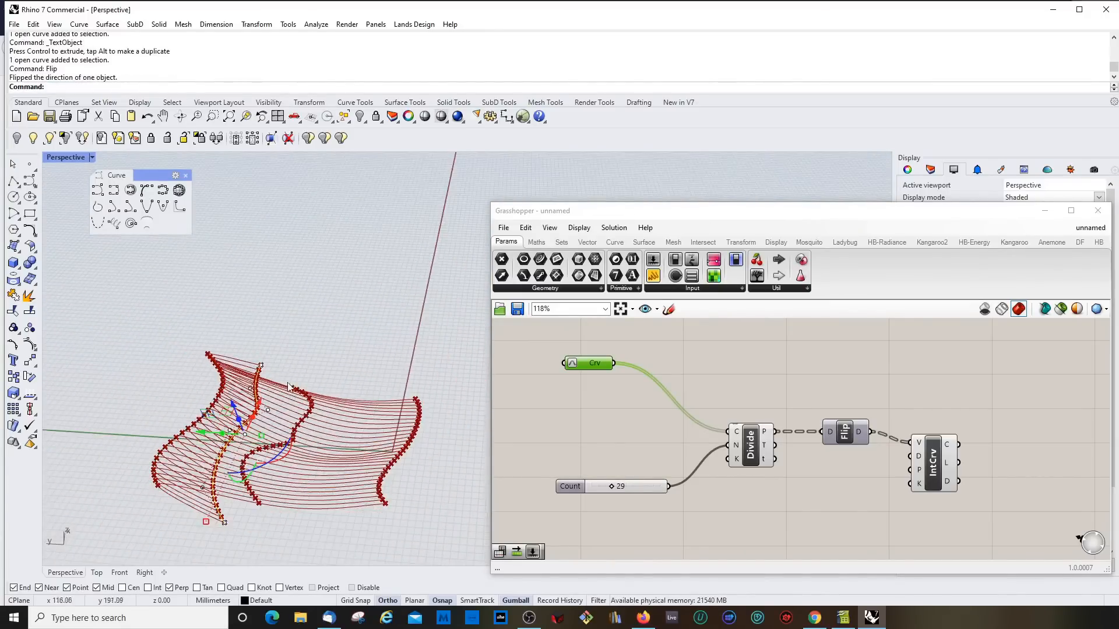
{"action": "right_click_drag", "start_coordinate": [291, 388], "coordinate": [331, 334]}
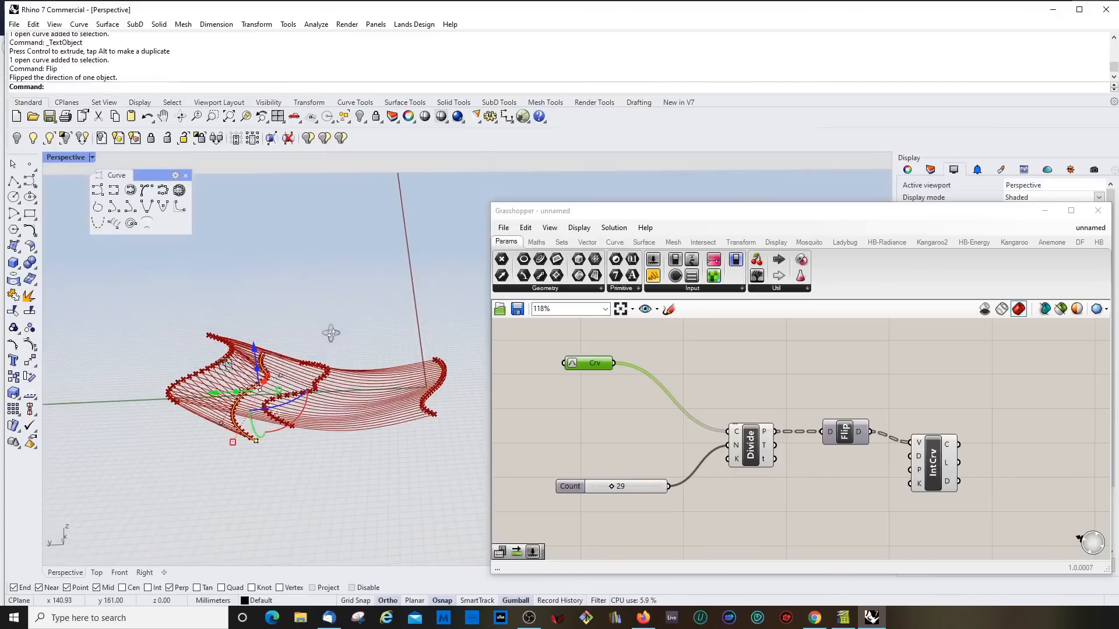
Move the outer curve inward and the flipped curve outward past it along the green axis
{"action": "left_click", "coordinate": [214, 366]}
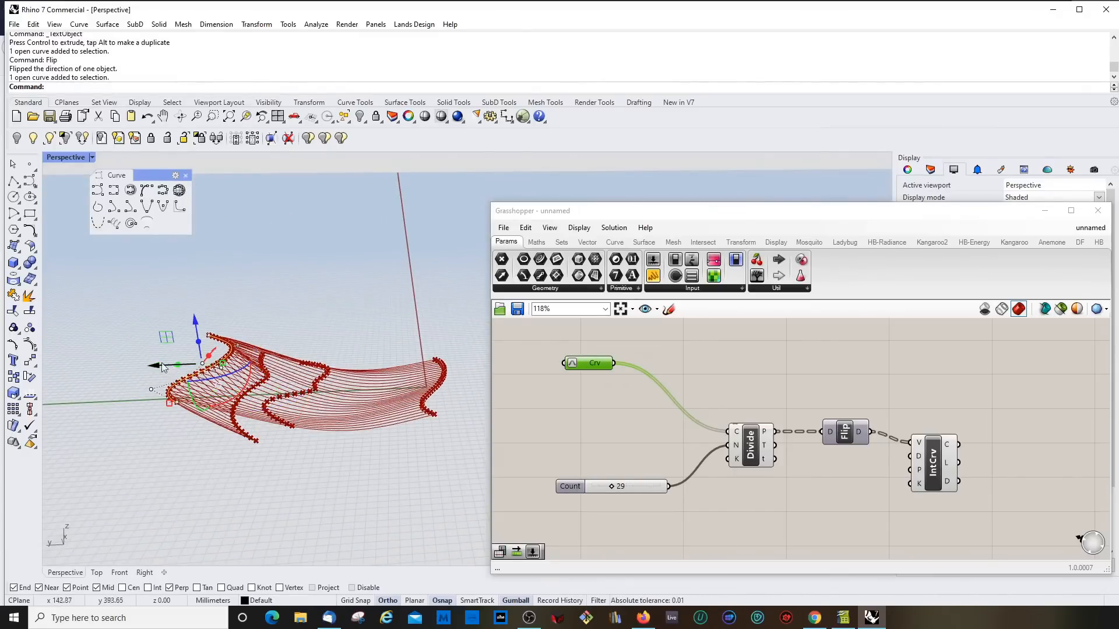
{"action": "left_click_drag", "start_coordinate": [164, 368], "coordinate": [199, 369]}
{"action": "right_click_drag", "start_coordinate": [274, 459], "coordinate": [302, 445]}
{"action": "left_click", "coordinate": [295, 398]}
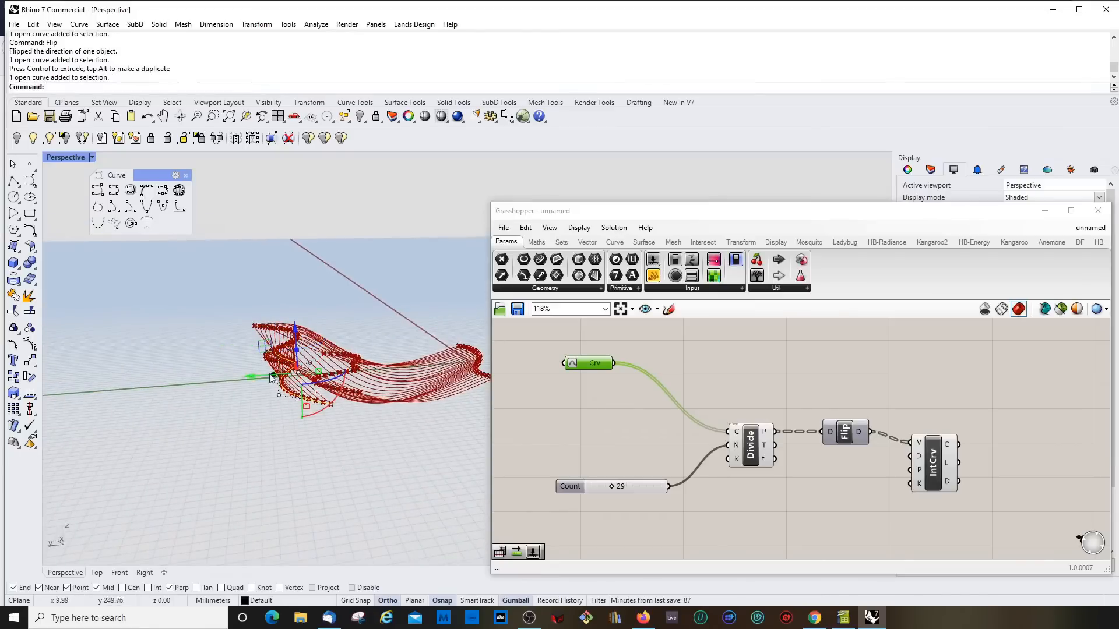
{"action": "left_click_drag", "start_coordinate": [254, 376], "coordinate": [162, 383]}
Move the inner curve next to the far end curve and inspect the cross curves
{"action": "right_click_drag", "start_coordinate": [263, 402], "coordinate": [280, 525]}
{"action": "scroll", "coordinate": [268, 440], "scroll_direction": "down", "scroll_amount": 6}
{"action": "scroll", "coordinate": [287, 506], "scroll_direction": "up", "scroll_amount": 8}
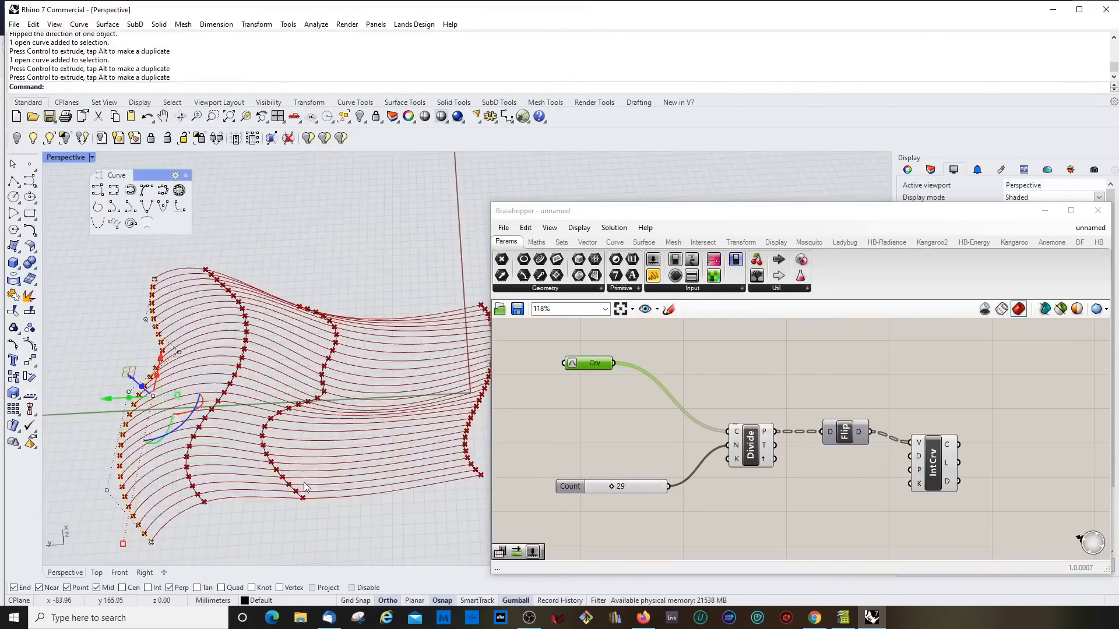
{"action": "right_click_drag", "start_coordinate": [303, 481], "coordinate": [325, 450]}
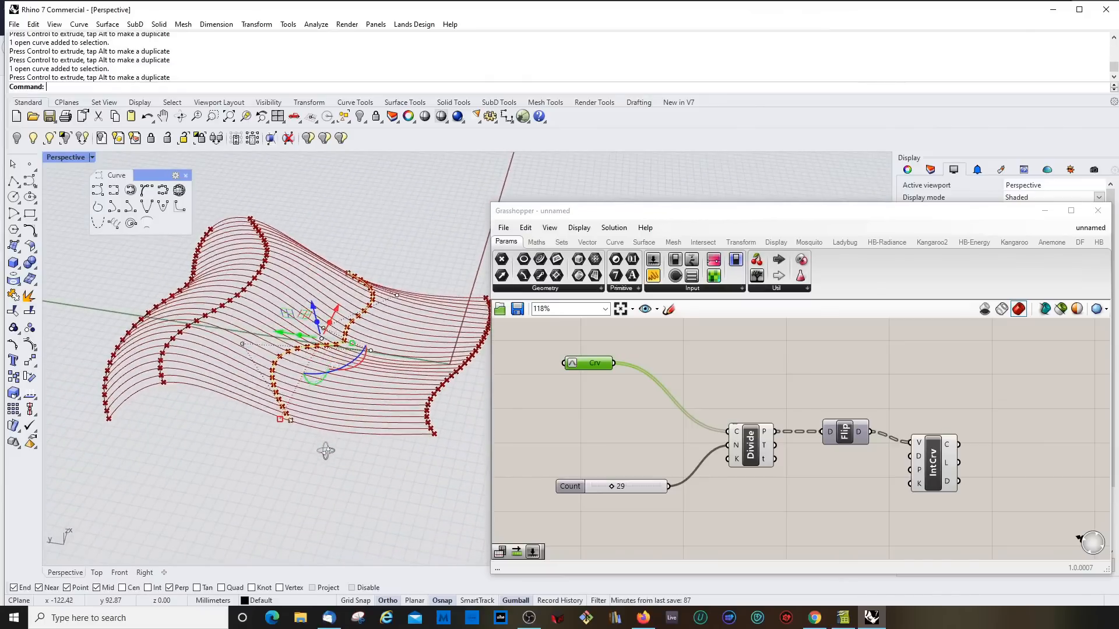
{"action": "right_click_drag", "start_coordinate": [285, 407], "coordinate": [312, 427]}
Lower the Count slider to 2, set its minimum to 2, and try to lower it further
{"action": "left_click_drag", "start_coordinate": [611, 486], "coordinate": [592, 465]}
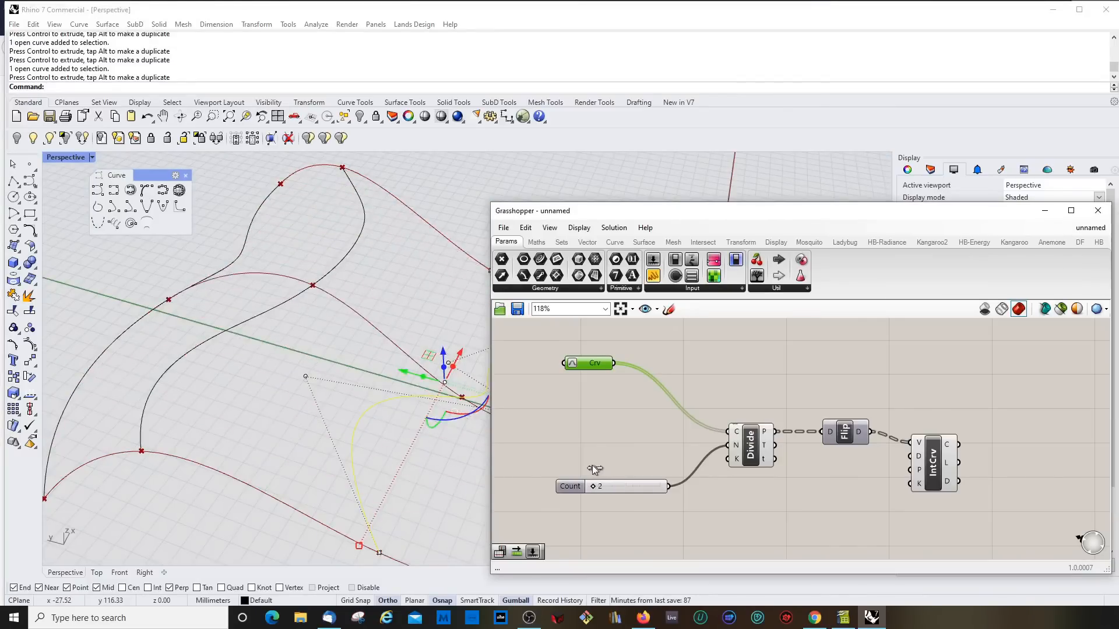
{"action": "double_click", "coordinate": [583, 486]}
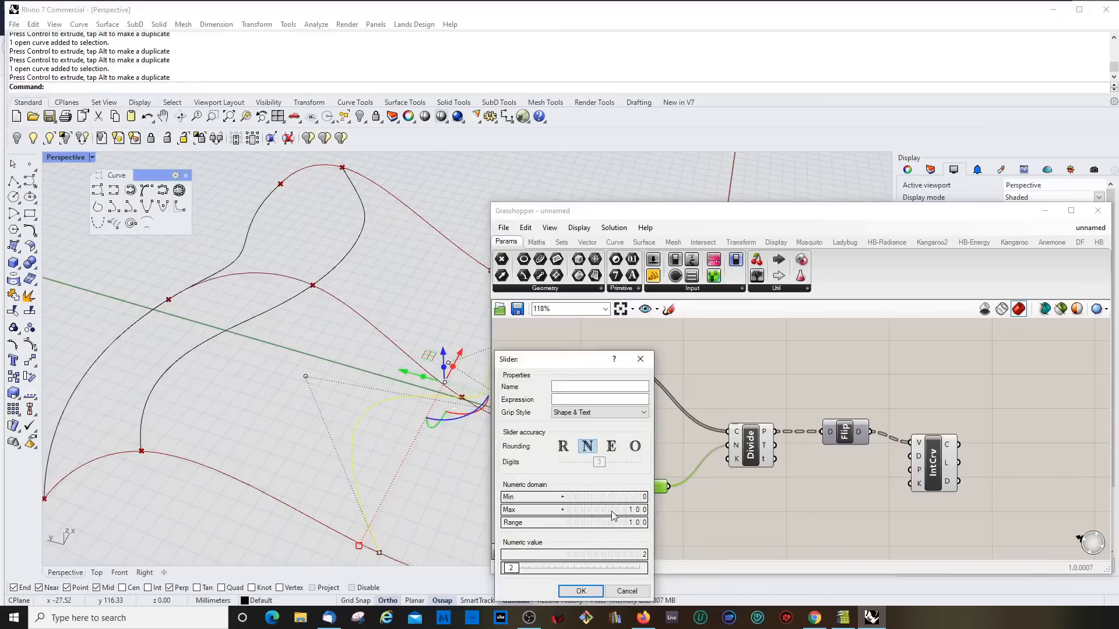
{"action": "double_click", "coordinate": [613, 512]}
{"action": "key", "text": "Return"}
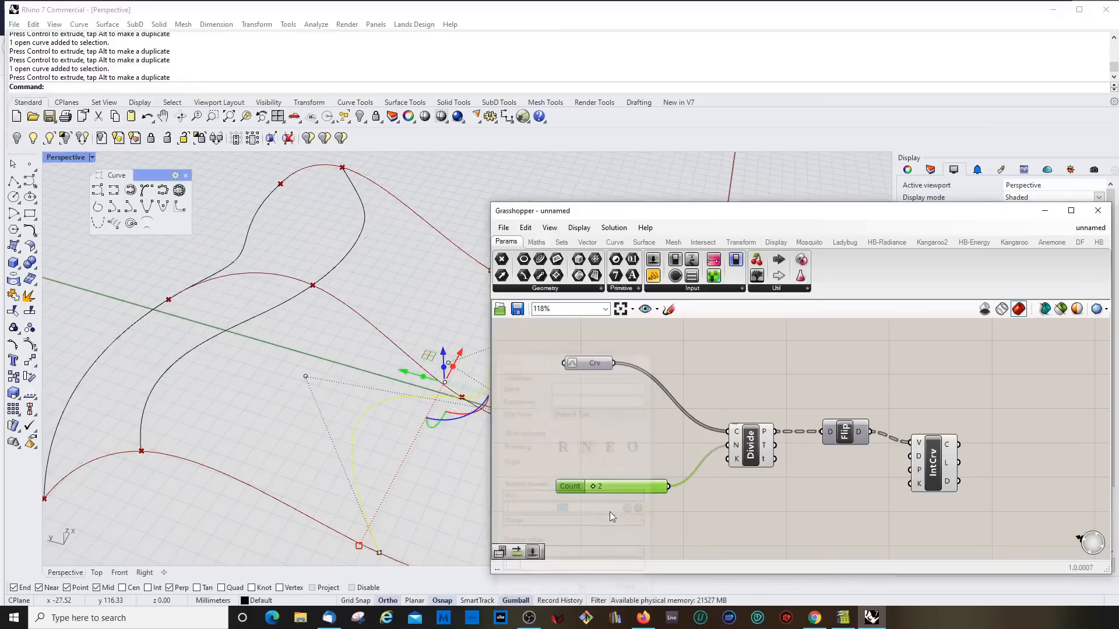
{"action": "double_click", "coordinate": [569, 486]}
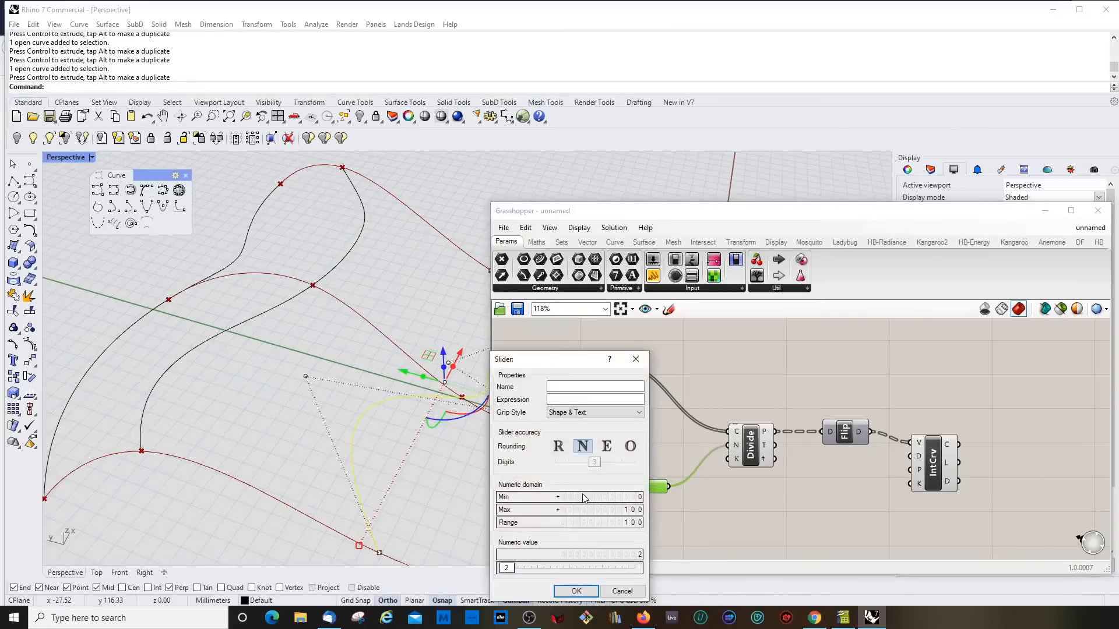
{"action": "double_click", "coordinate": [583, 496]}
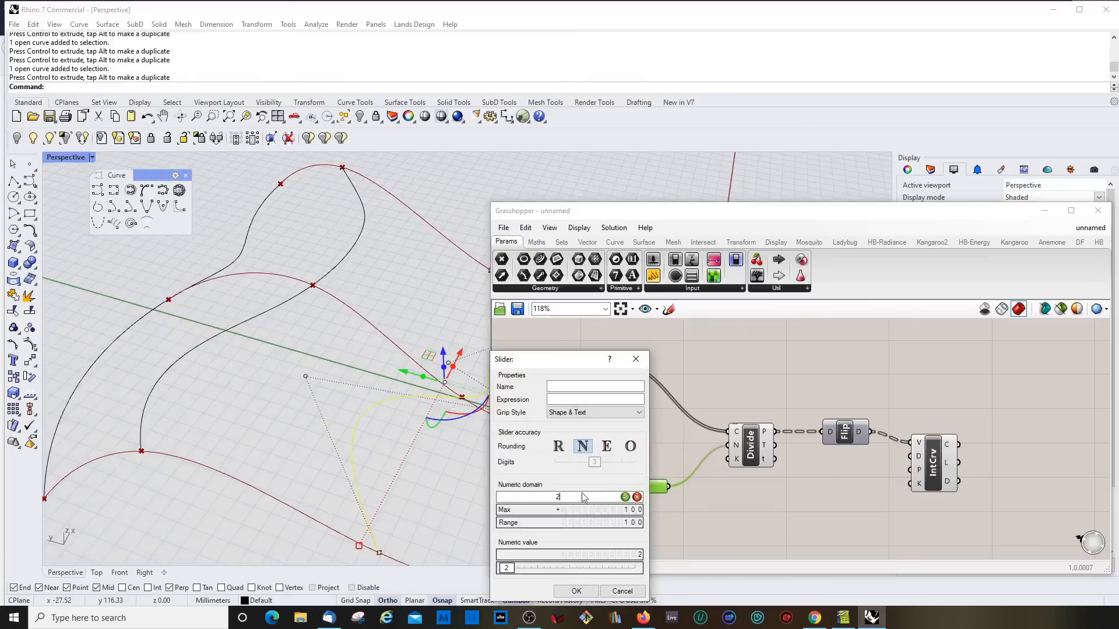
{"action": "left_click", "coordinate": [577, 591]}
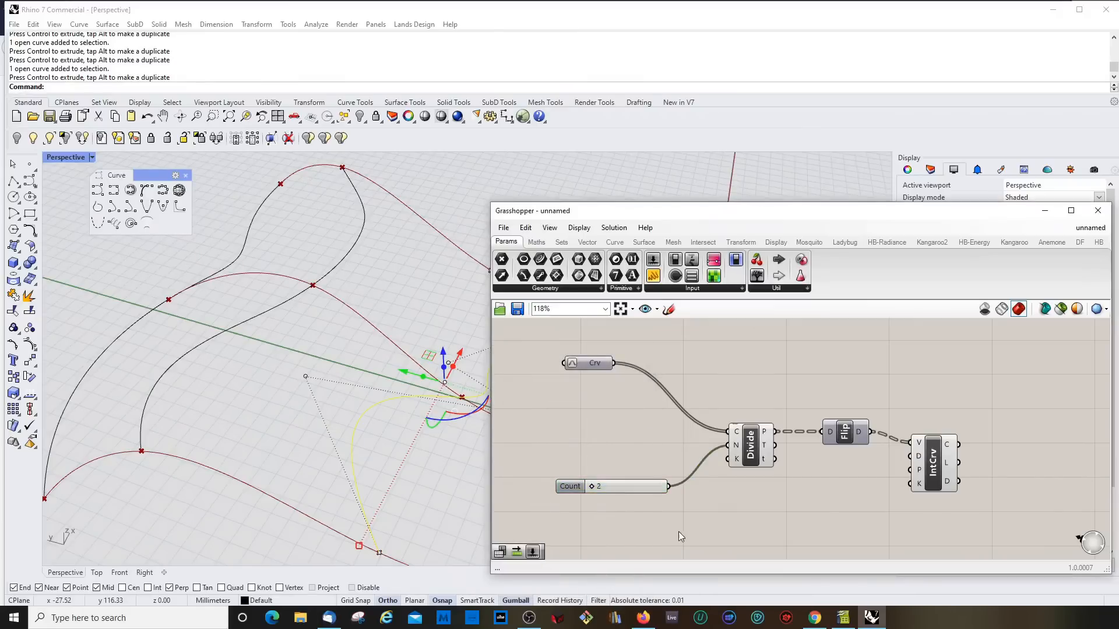
{"action": "mouse_move", "coordinate": [594, 488]}
{"action": "left_mouse_down"}
{"action": "mouse_move", "coordinate": [629, 487]}
{"action": "mouse_move", "coordinate": [578, 478]}
{"action": "left_mouse_up"}
Set the Count slider's minimum to 0 and lower its value to 0
{"action": "double_click", "coordinate": [571, 484]}
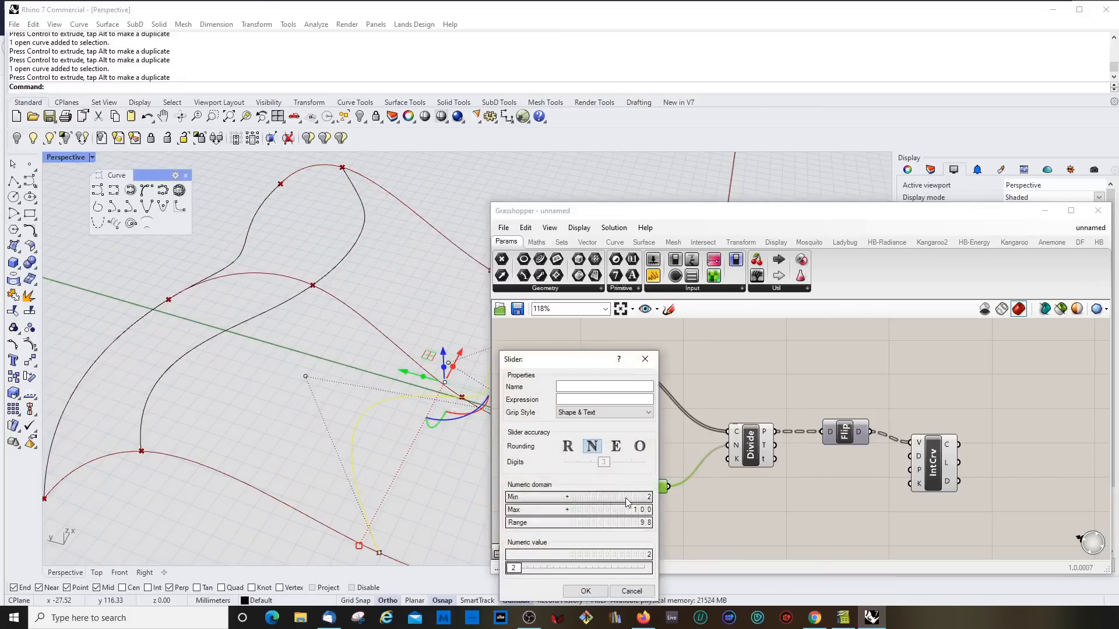
{"action": "double_click", "coordinate": [627, 498]}
{"action": "key", "text": "Return"}
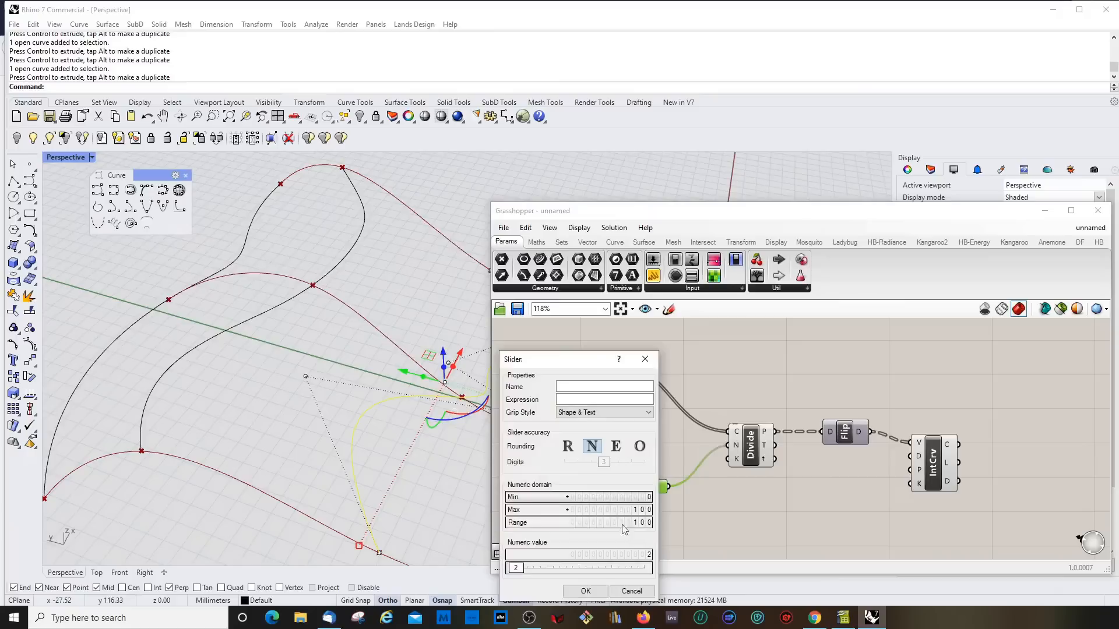
{"action": "left_click", "coordinate": [585, 592]}
{"action": "left_click_drag", "start_coordinate": [594, 492], "coordinate": [567, 484]}
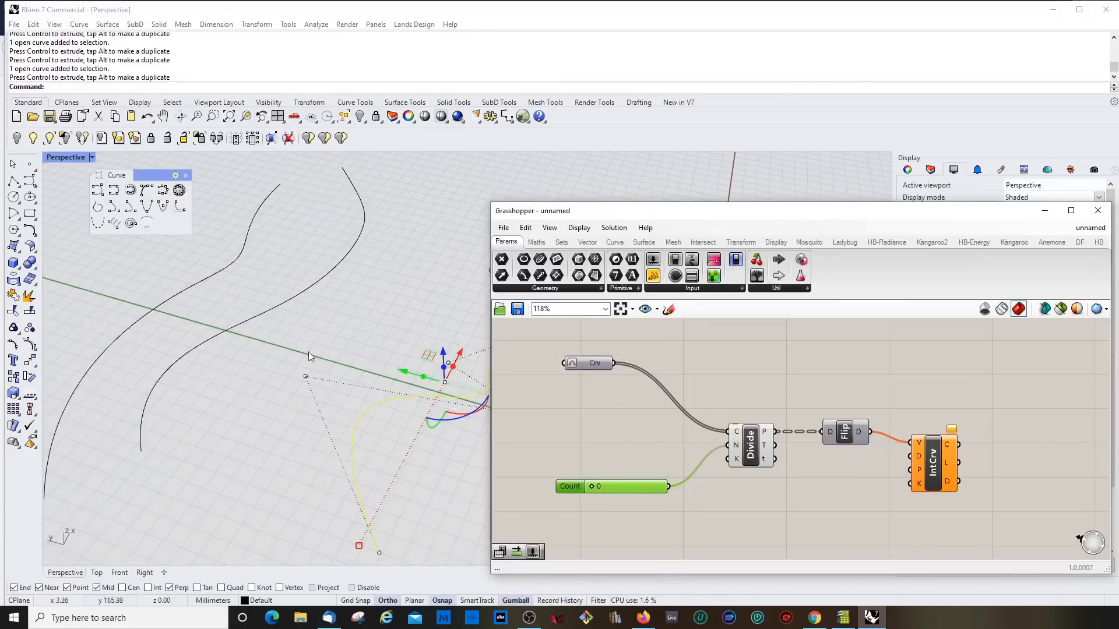
{"action": "right_click_drag", "start_coordinate": [308, 356], "coordinate": [346, 423]}
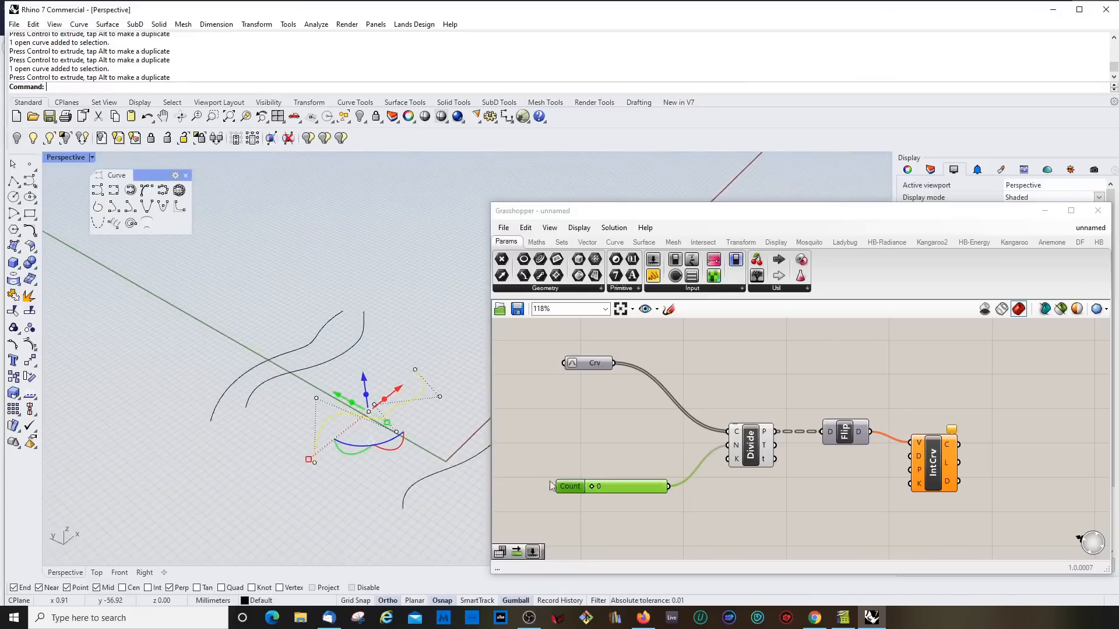
Set the Count slider to 1 and inspect the cross curves joining the curve ends
{"action": "double_click", "coordinate": [611, 486]}
{"action": "type", "text": "2"}
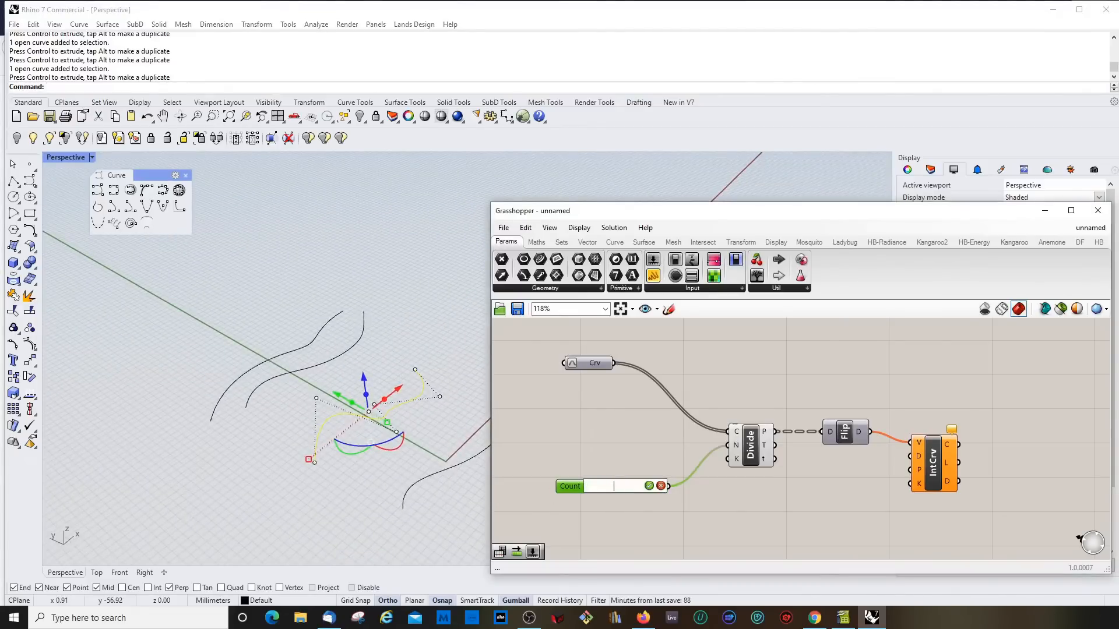
{"action": "type", "text": "1"}
{"action": "key", "text": "Return"}
{"action": "mouse_move", "coordinate": [358, 430]}
{"action": "right_mouse_down"}
{"action": "mouse_move", "coordinate": [371, 534]}
{"action": "mouse_move", "coordinate": [382, 437]}
{"action": "right_mouse_up"}
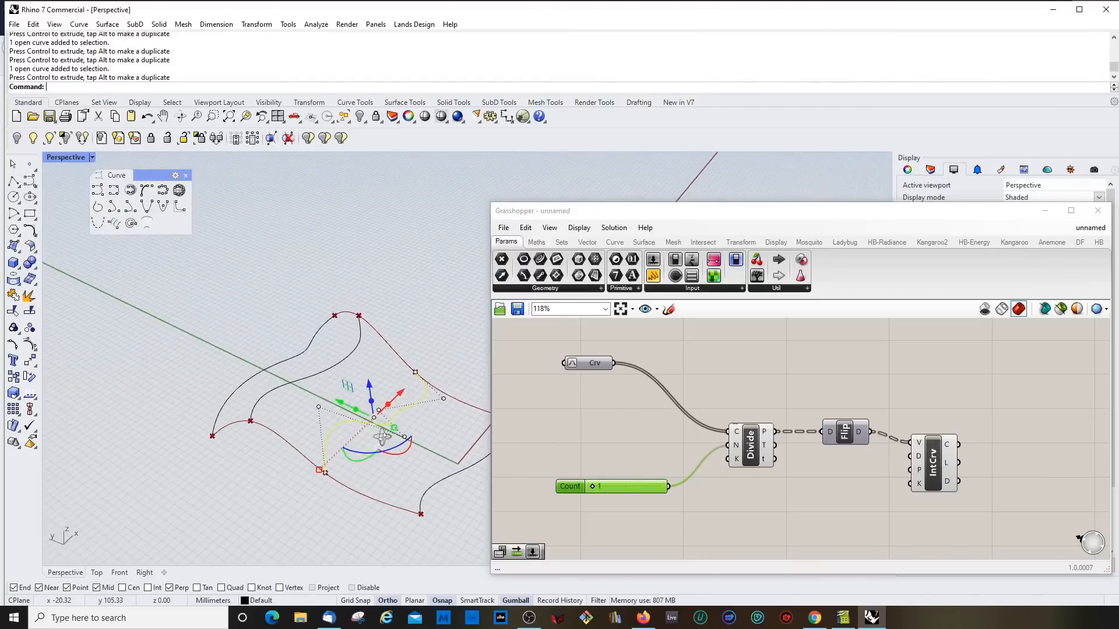
Raise the Count slider to 100 and inspect the dense cross curves from several angles
{"action": "left_click_drag", "start_coordinate": [594, 492], "coordinate": [692, 510]}
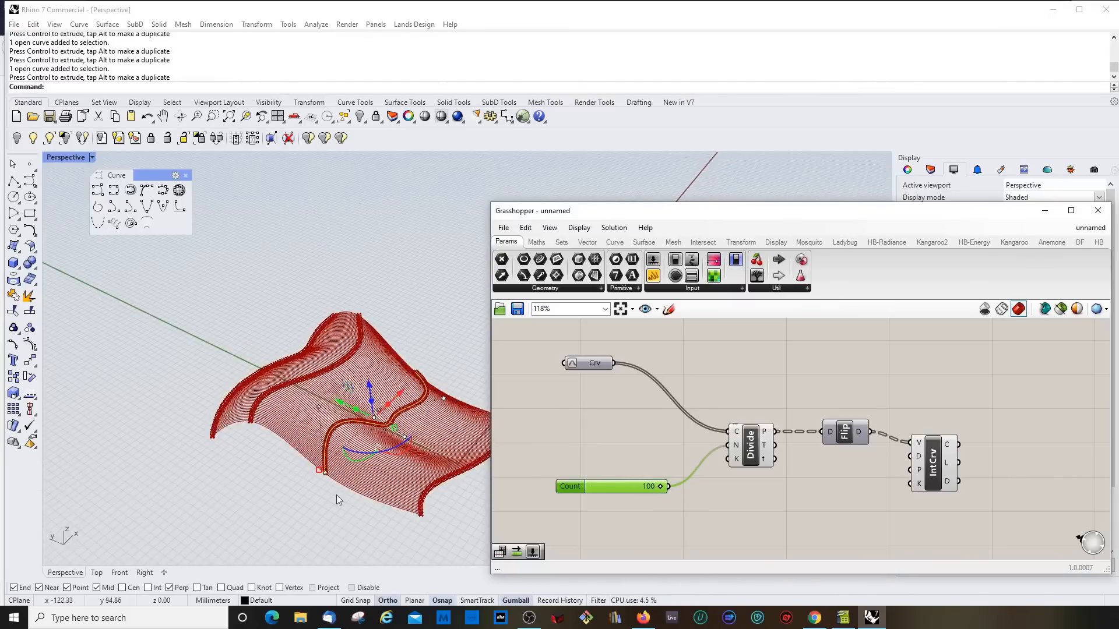
{"action": "mouse_move", "coordinate": [337, 495]}
{"action": "right_mouse_down"}
{"action": "mouse_move", "coordinate": [315, 391]}
{"action": "mouse_move", "coordinate": [319, 487]}
{"action": "right_mouse_up"}
{"action": "scroll", "coordinate": [353, 389], "scroll_direction": "up", "scroll_amount": 11}
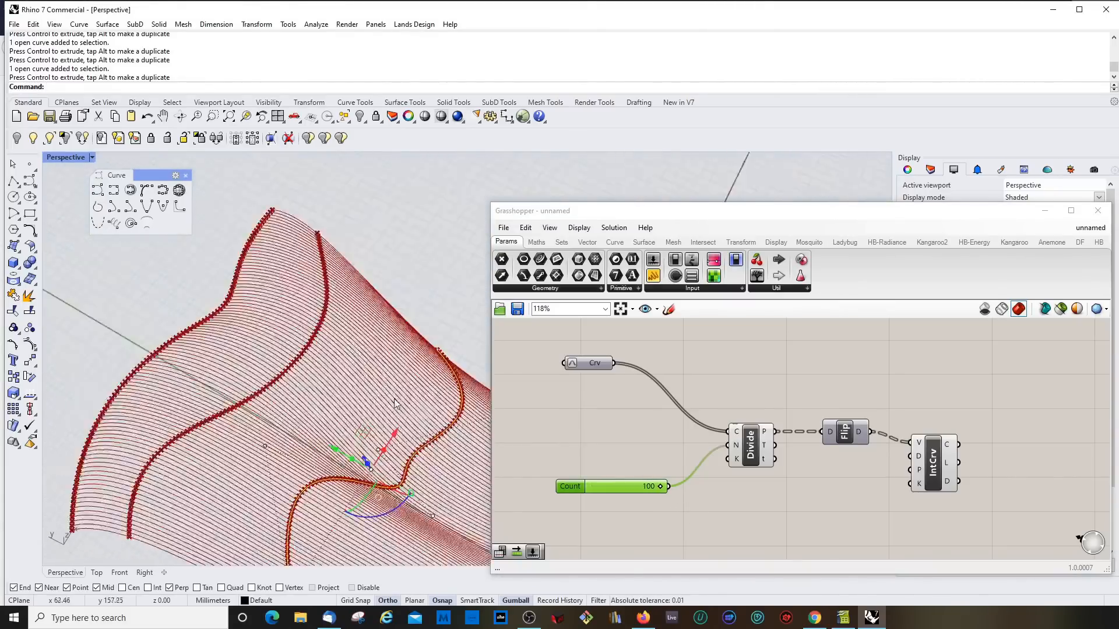
{"action": "scroll", "coordinate": [352, 388], "scroll_direction": "down", "scroll_amount": 12}
{"action": "right_click_drag", "start_coordinate": [353, 389], "coordinate": [292, 392]}
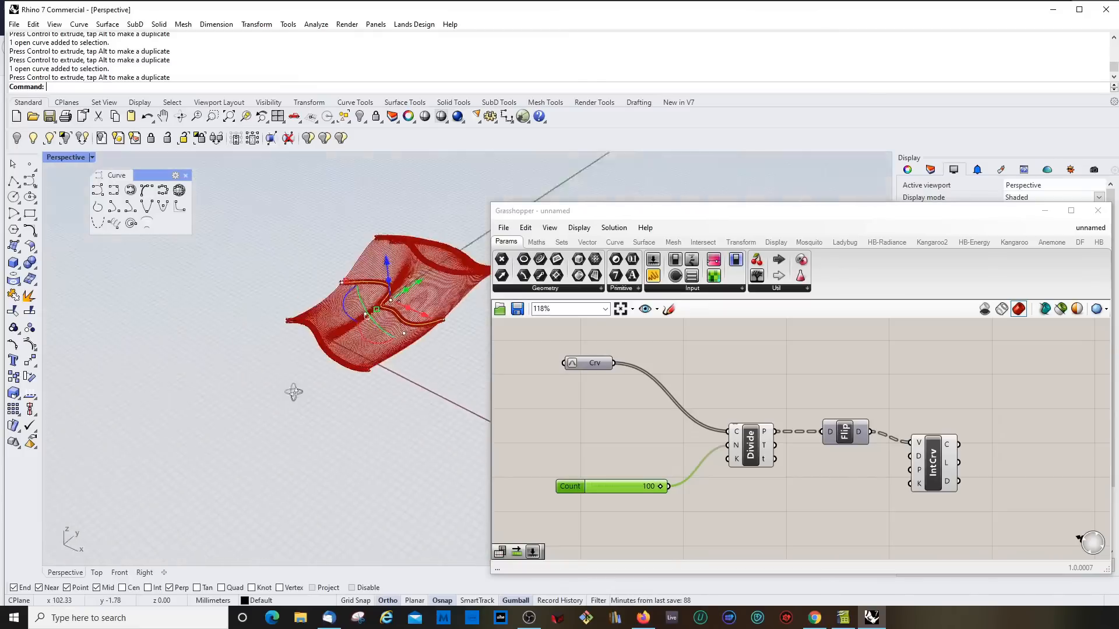
{"action": "scroll", "coordinate": [403, 348], "scroll_direction": "up", "scroll_amount": 4}
{"action": "right_click_drag", "start_coordinate": [404, 349], "coordinate": [287, 435], "text": "shift"}
{"action": "scroll", "coordinate": [408, 325], "scroll_direction": "up", "scroll_amount": 6}
{"action": "right_click_drag", "start_coordinate": [407, 325], "coordinate": [290, 398]}
Narrow and reposition the Grasshopper window to show more of the Perspective viewport
{"action": "left_click_drag", "start_coordinate": [652, 212], "coordinate": [690, 172]}
{"action": "left_click_drag", "start_coordinate": [527, 285], "coordinate": [624, 285]}
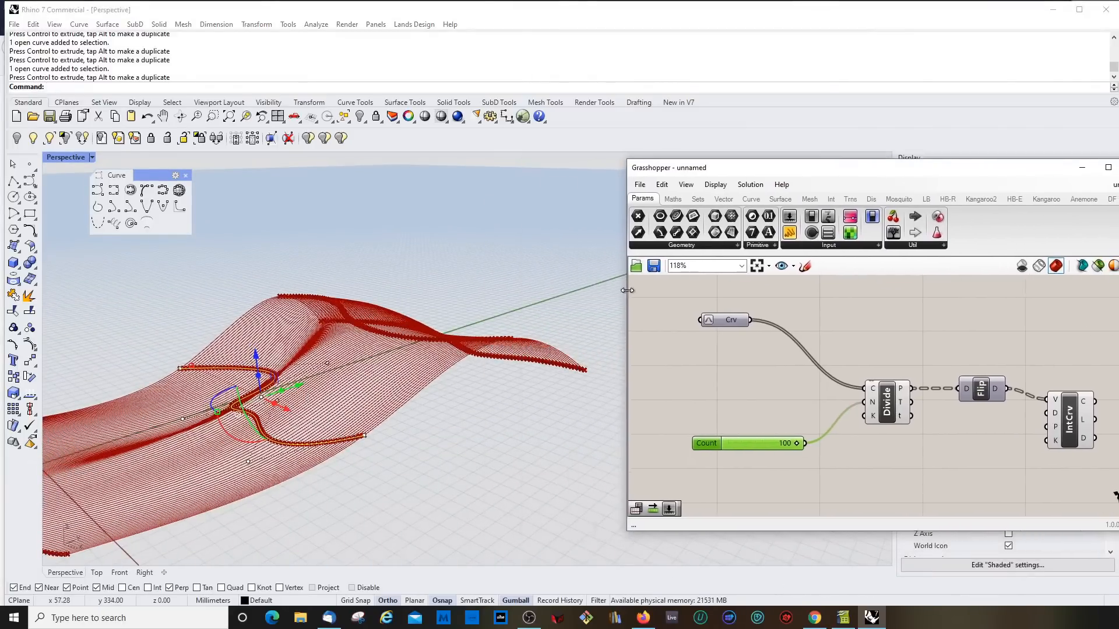
{"action": "left_click_drag", "start_coordinate": [844, 170], "coordinate": [772, 153]}
{"action": "right_click_drag", "start_coordinate": [443, 420], "coordinate": [417, 380]}
{"action": "scroll", "coordinate": [417, 380], "scroll_direction": "down", "scroll_amount": 5}
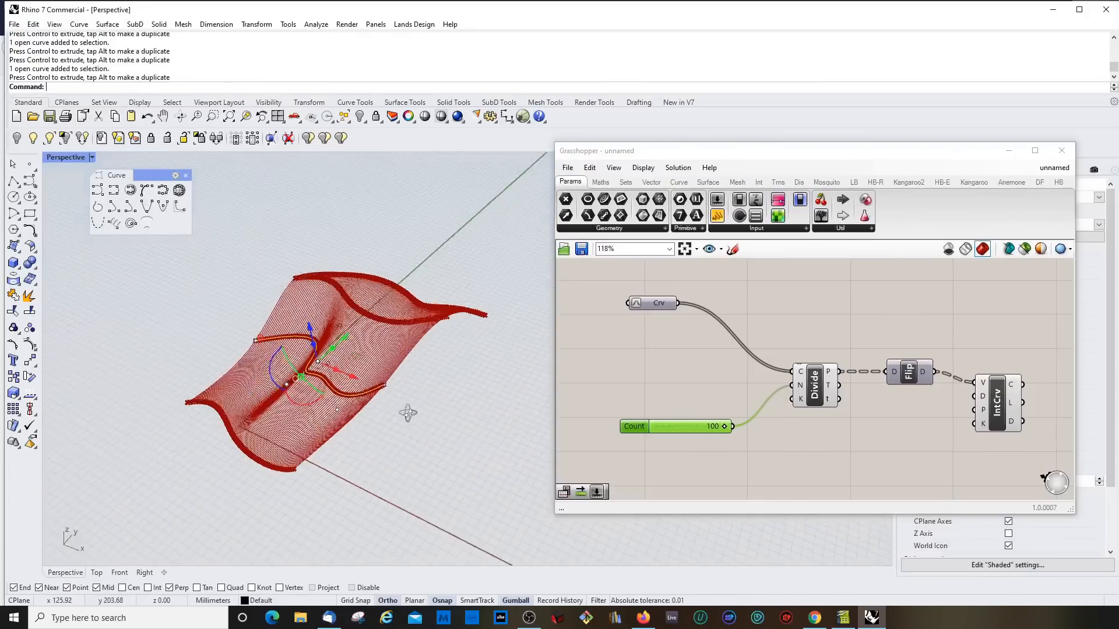
Review the available curve division components and examine the cross curves from another angle
{"action": "left_click", "coordinate": [679, 182]}
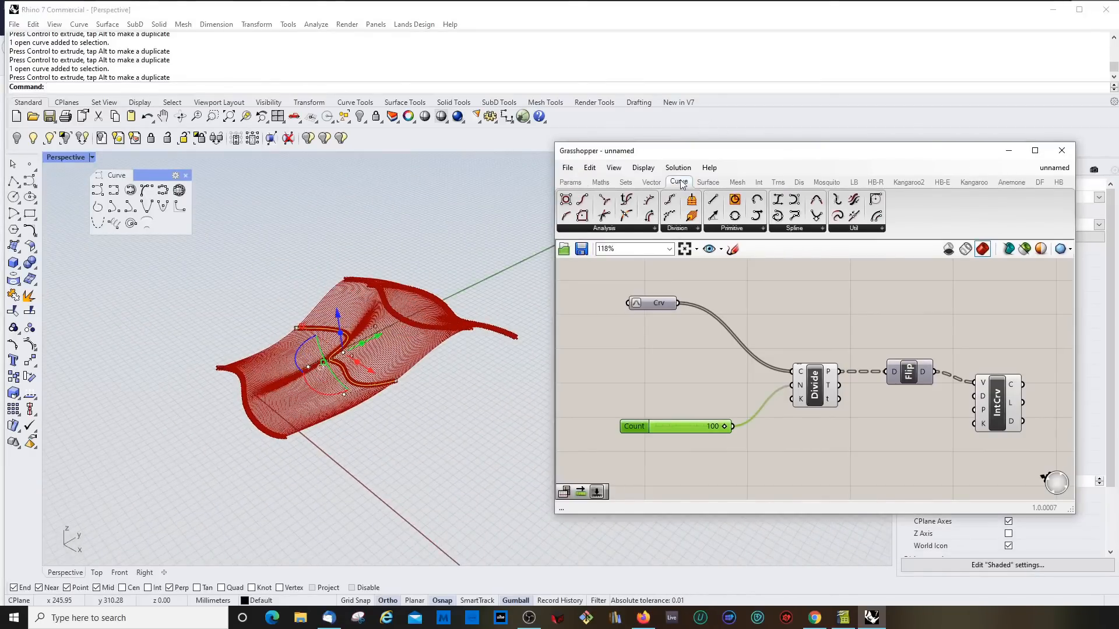
{"action": "left_click", "coordinate": [771, 287]}
{"action": "left_click", "coordinate": [685, 228]}
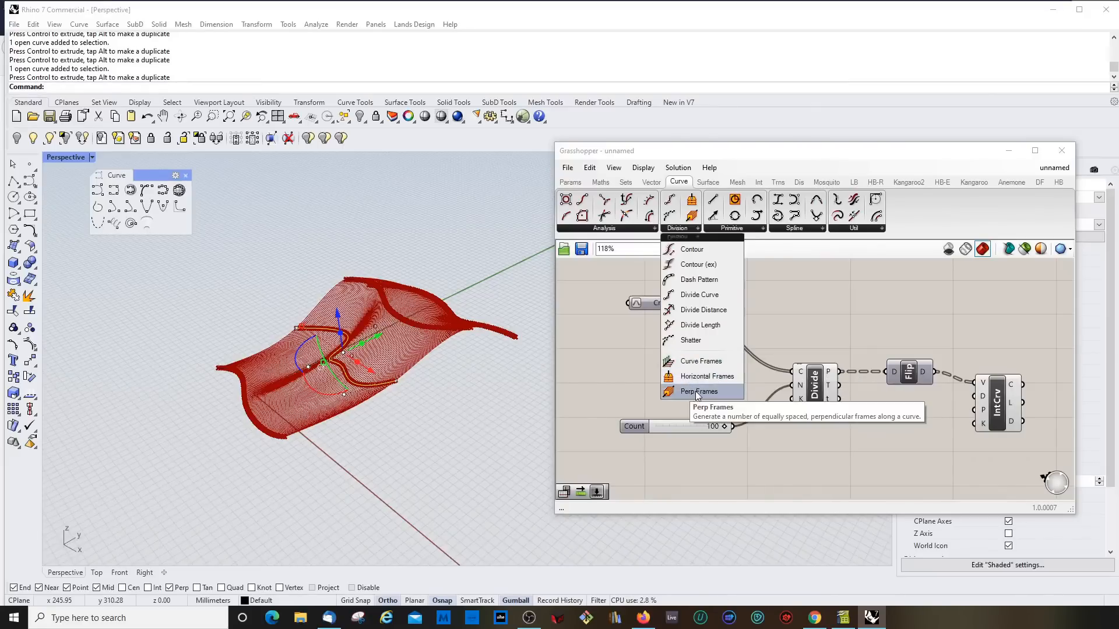
{"action": "right_click_drag", "start_coordinate": [428, 324], "coordinate": [373, 345]}
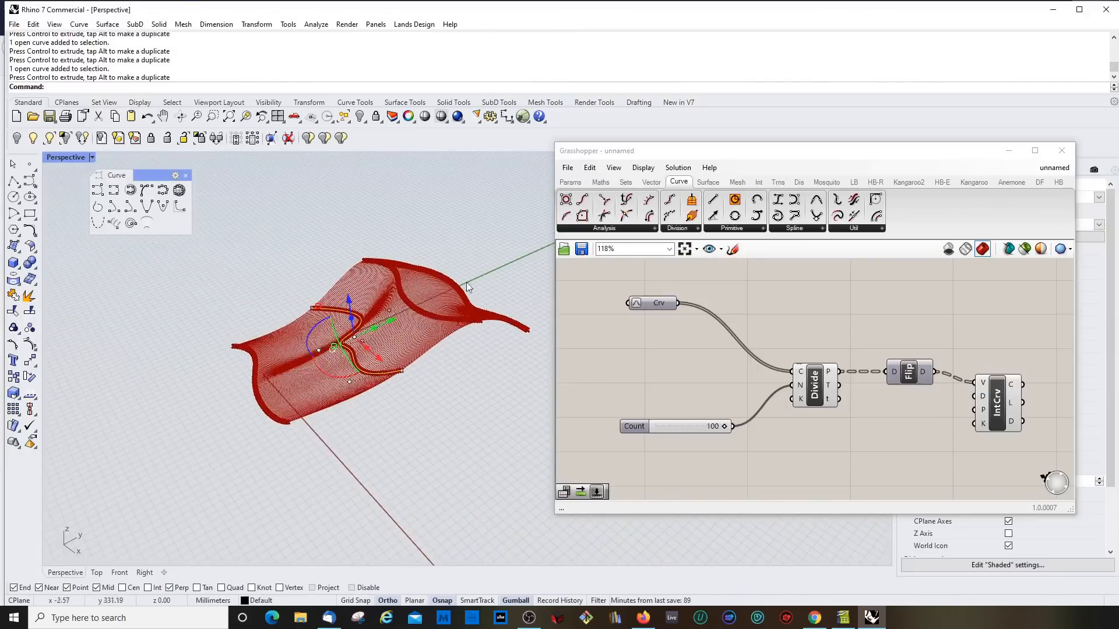
{"action": "right_click_drag", "start_coordinate": [466, 285], "coordinate": [493, 274]}
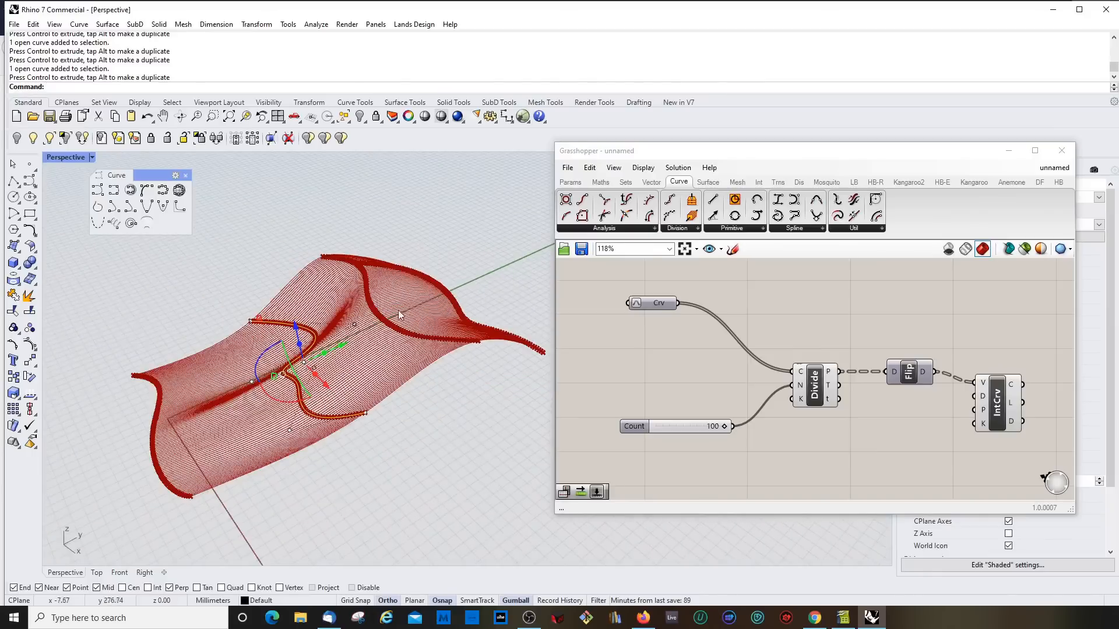
Browse the curve primitives and add a Circle component to the canvas between the Crv parameter and the Count slider
{"action": "left_click", "coordinate": [684, 187]}
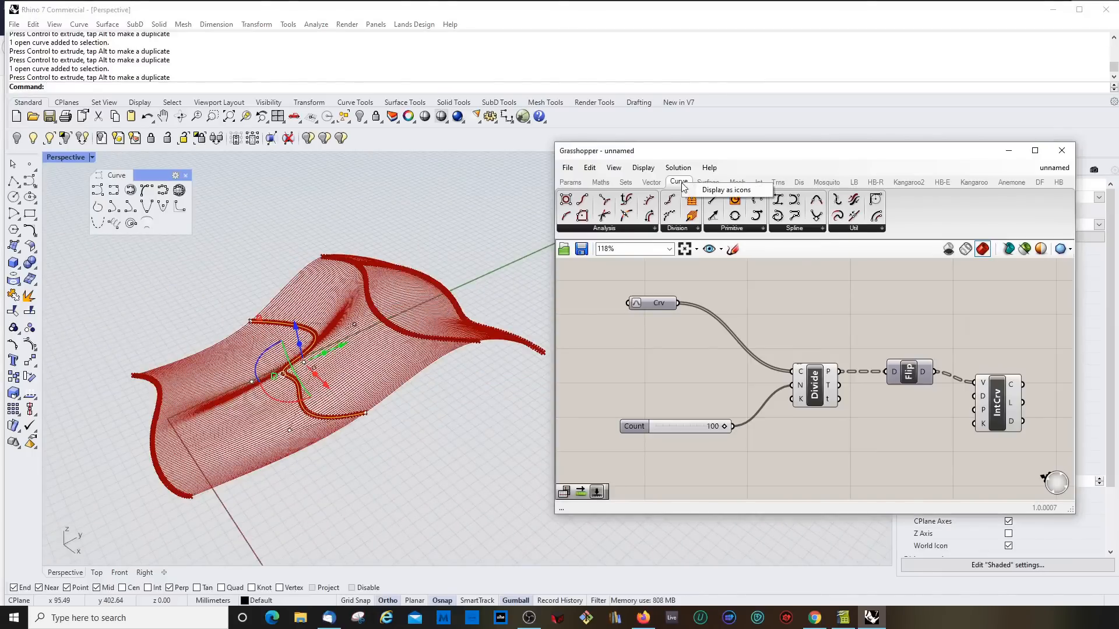
{"action": "left_click", "coordinate": [738, 231]}
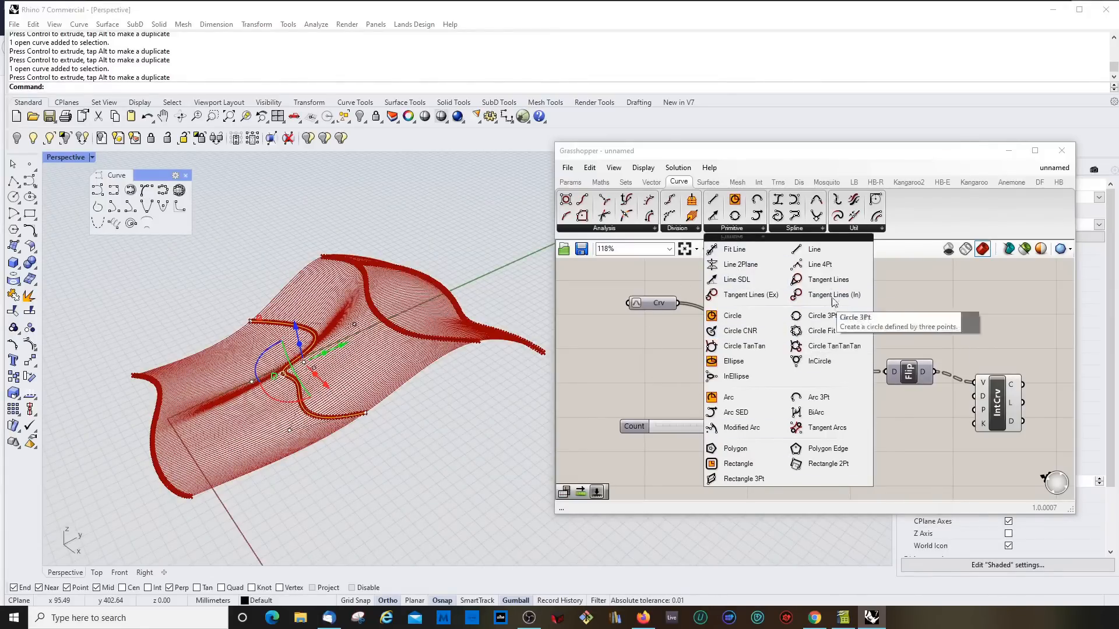
{"action": "left_click", "coordinate": [673, 375]}
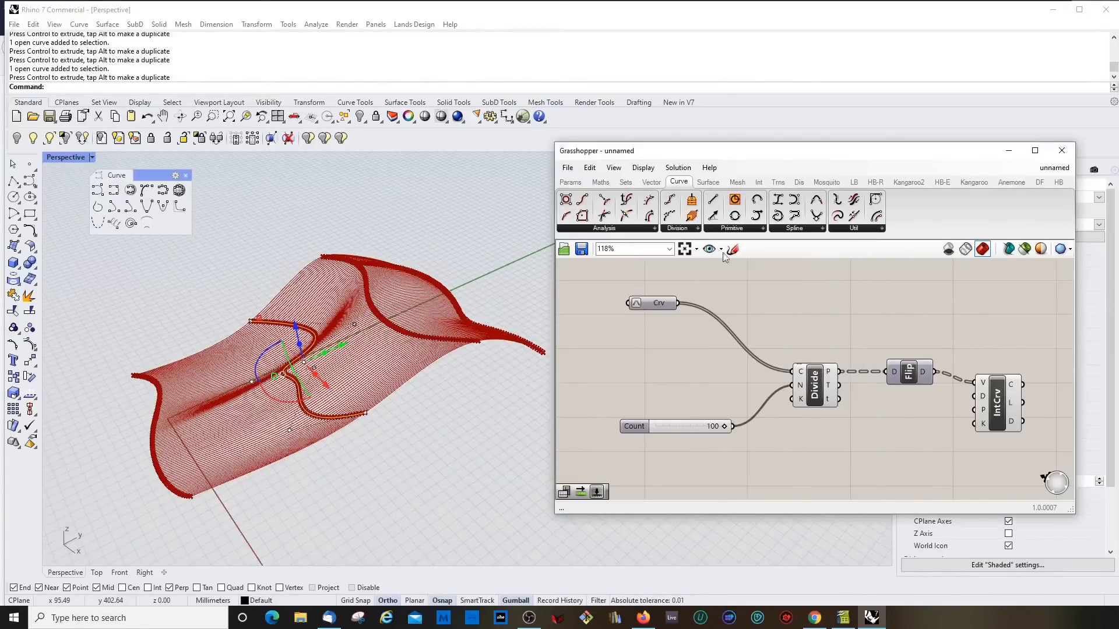
{"action": "left_click", "coordinate": [740, 233]}
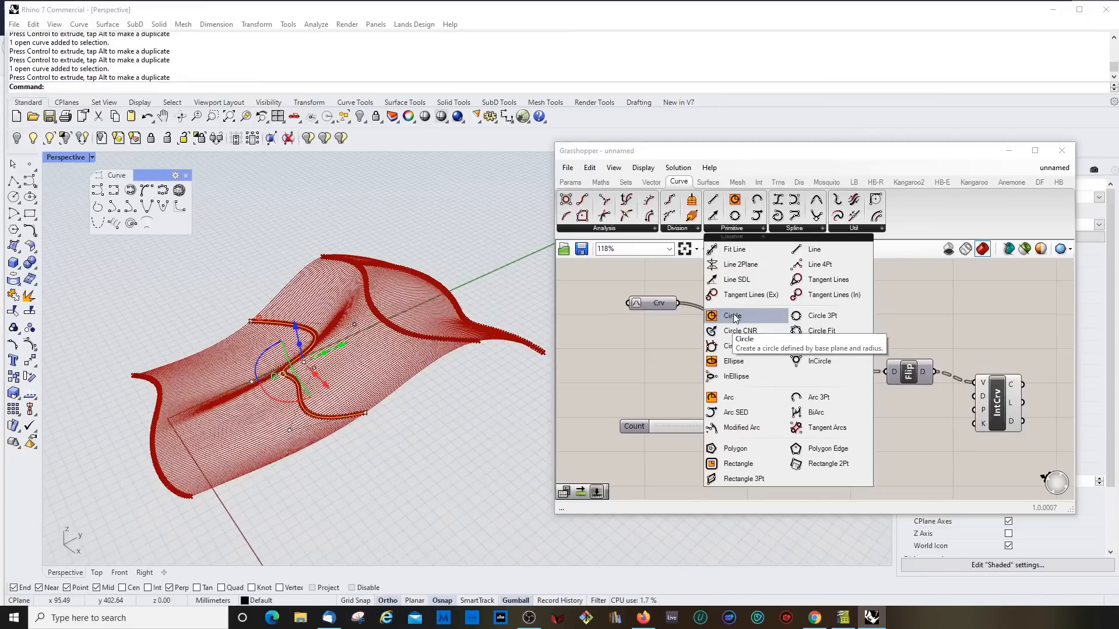
{"action": "left_click_drag", "start_coordinate": [734, 315], "coordinate": [676, 362]}
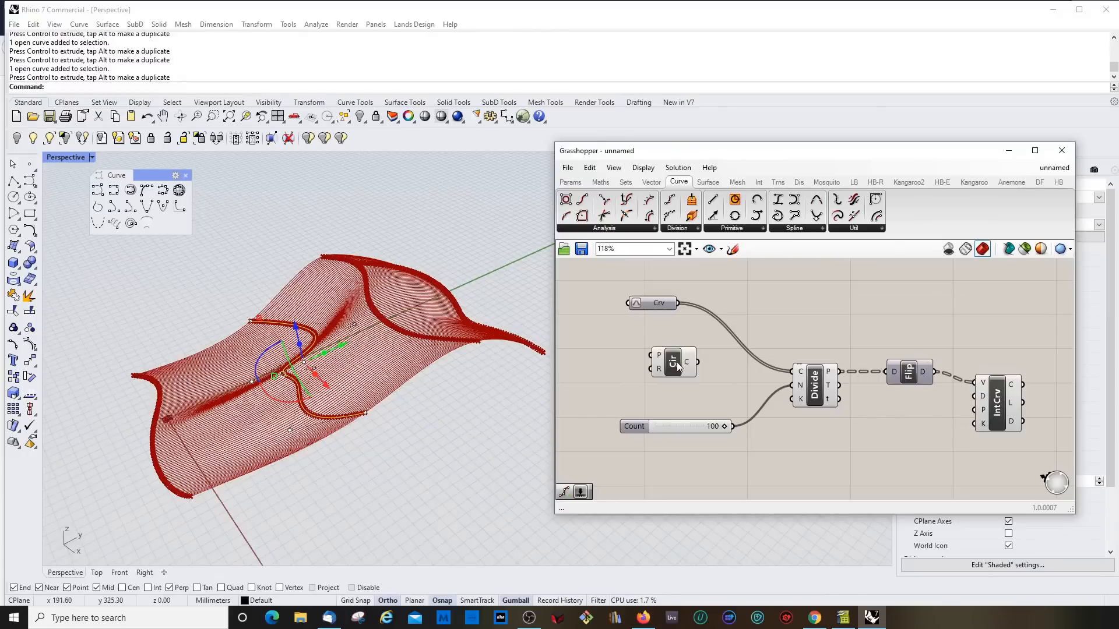
Lower the Count slider feeding the Divide component to 21
{"action": "scroll", "coordinate": [680, 363], "scroll_direction": "up", "scroll_amount": 4}
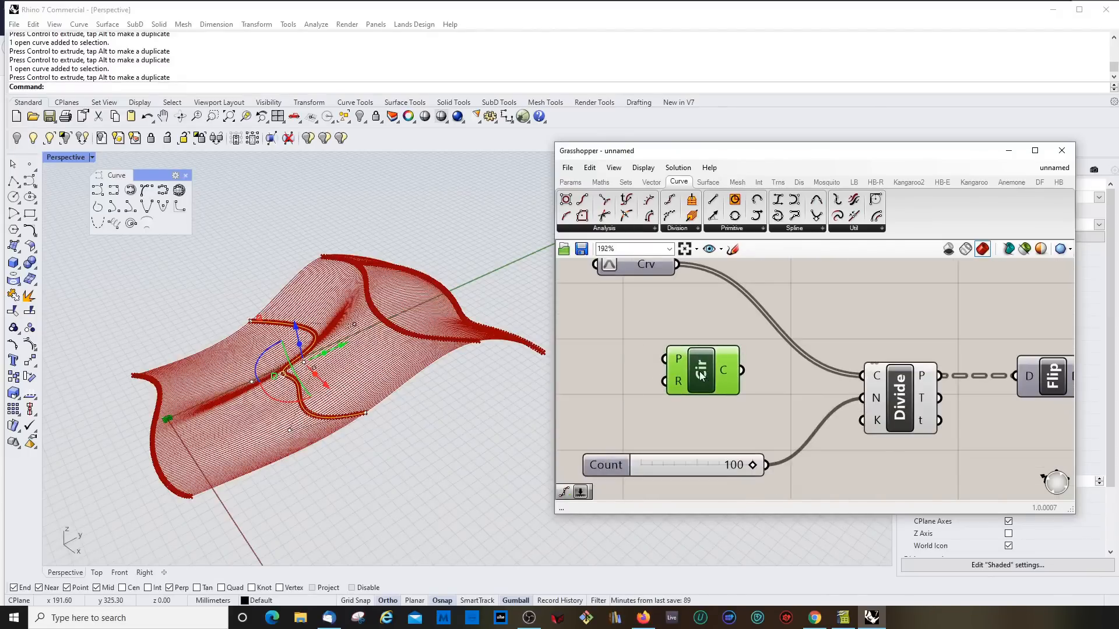
{"action": "scroll", "coordinate": [701, 375], "scroll_direction": "down", "scroll_amount": 5}
{"action": "scroll", "coordinate": [684, 379], "scroll_direction": "up", "scroll_amount": 4}
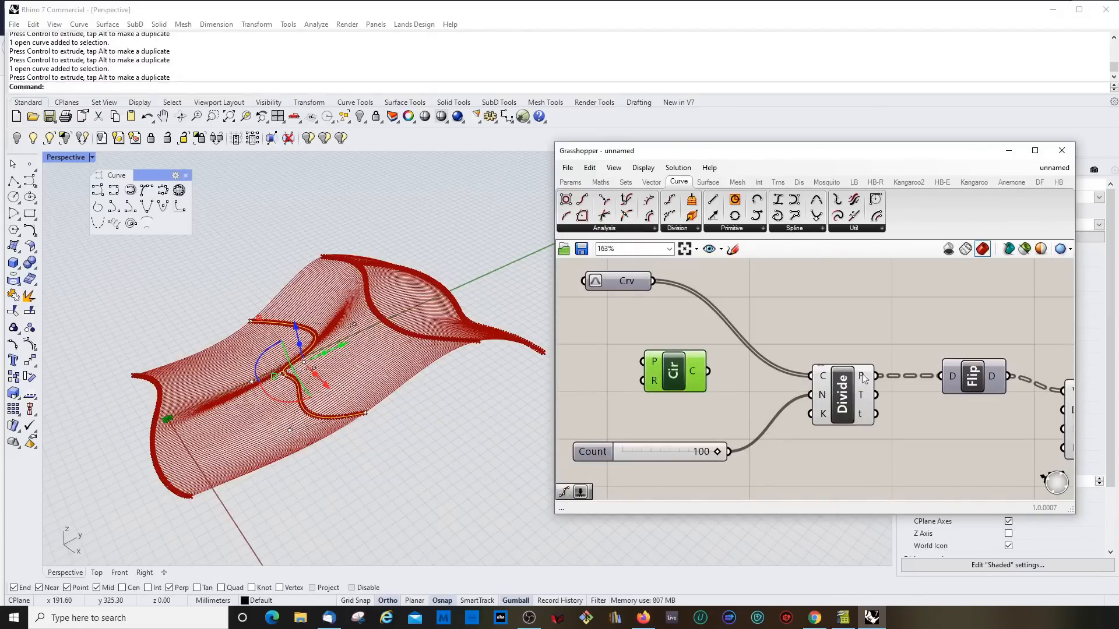
{"action": "left_click_drag", "start_coordinate": [718, 452], "coordinate": [645, 452]}
Place the Circle component above Flip, connect Divide's P output to its P input, and inspect the circles at the division points
{"action": "left_click_drag", "start_coordinate": [674, 364], "coordinate": [875, 310]}
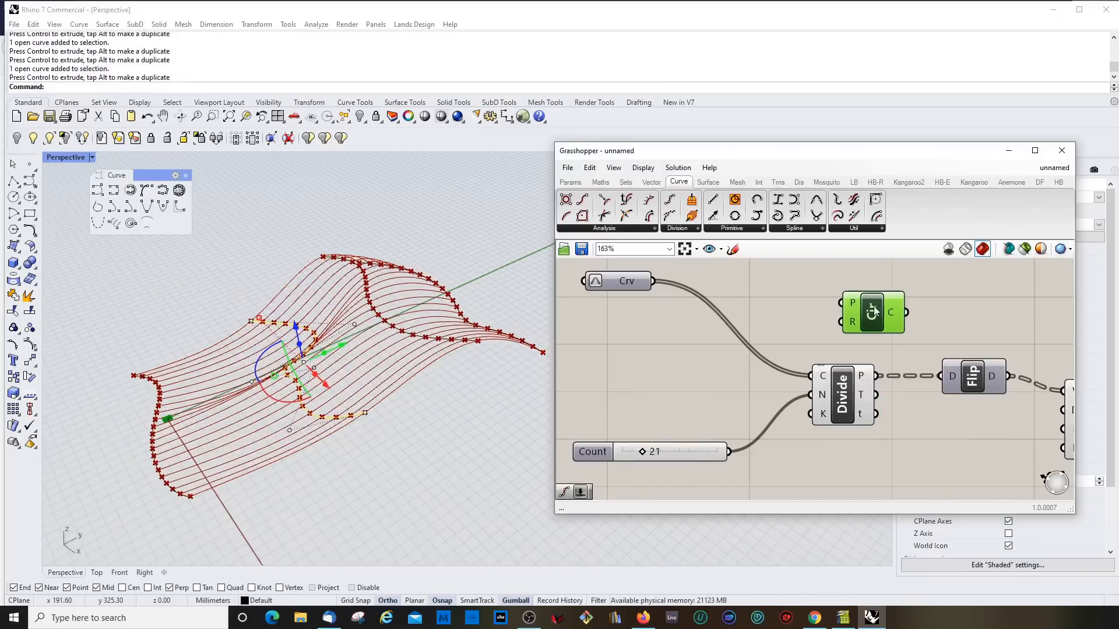
{"action": "right_click_drag", "start_coordinate": [763, 351], "coordinate": [600, 377]}
{"action": "left_click_drag", "start_coordinate": [716, 335], "coordinate": [841, 318]}
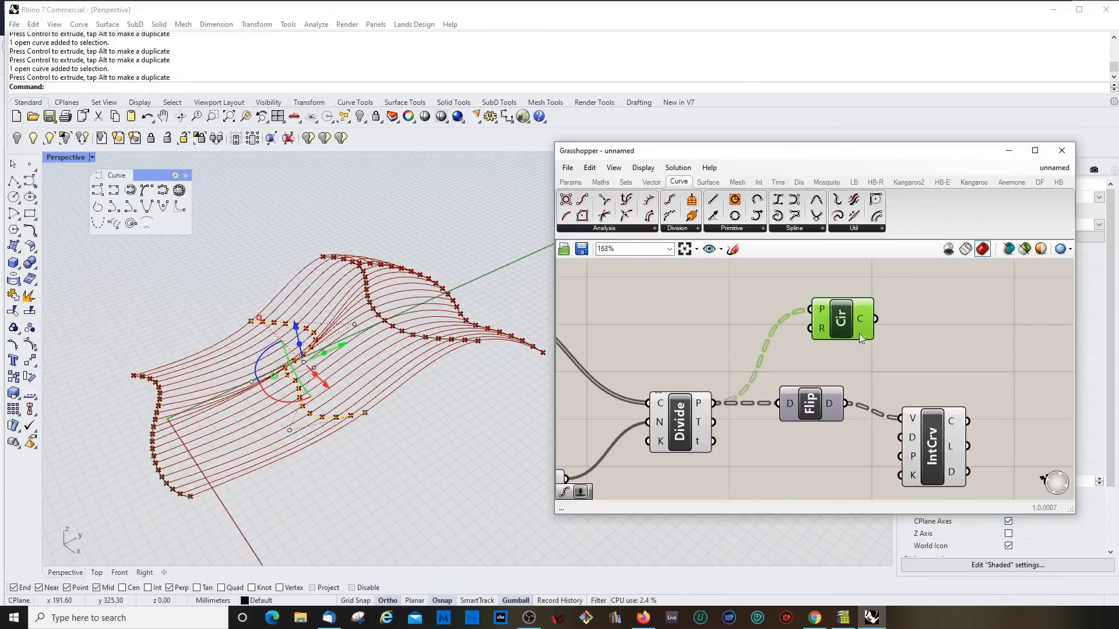
{"action": "left_click_drag", "start_coordinate": [820, 339], "coordinate": [858, 340]}
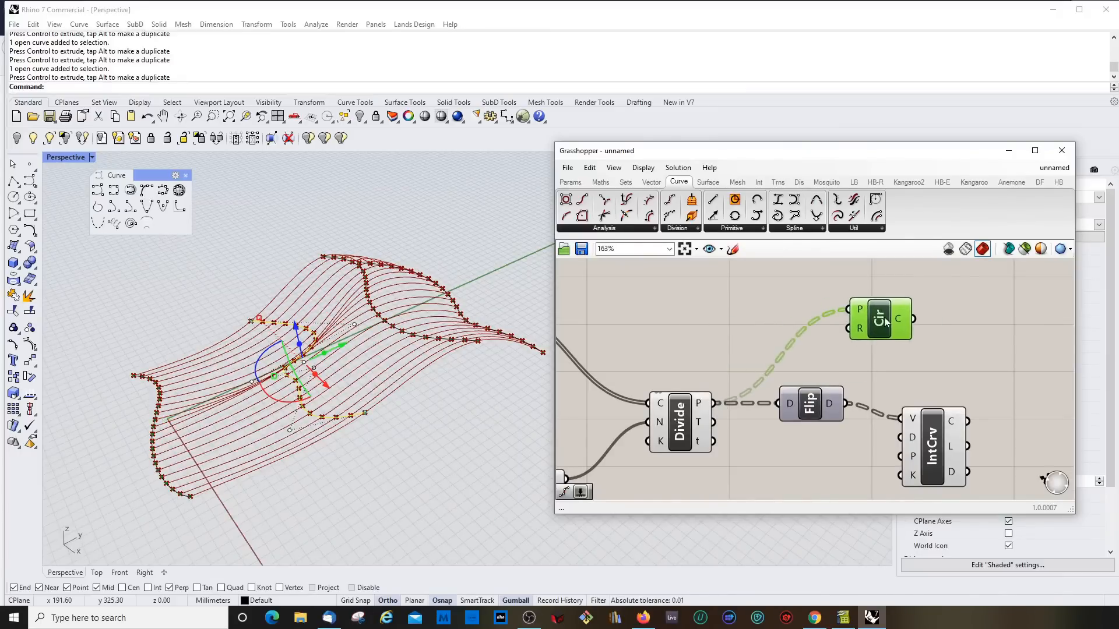
{"action": "right_click_drag", "start_coordinate": [361, 373], "coordinate": [338, 344]}
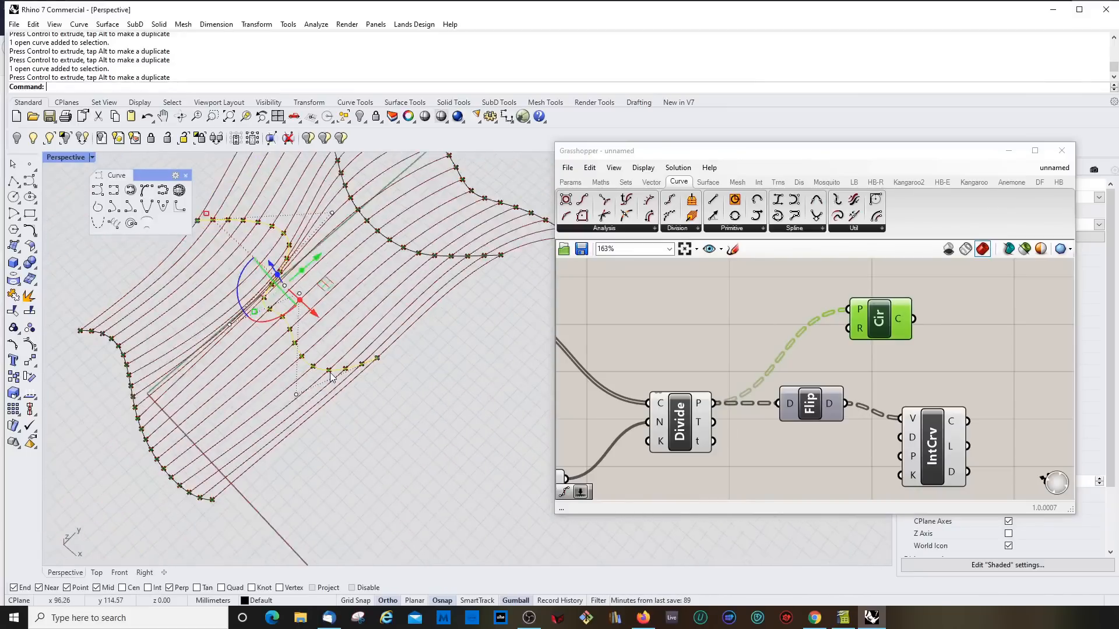
{"action": "scroll", "coordinate": [347, 328], "scroll_direction": "down", "scroll_amount": 4}
{"action": "scroll", "coordinate": [222, 475], "scroll_direction": "up", "scroll_amount": 8}
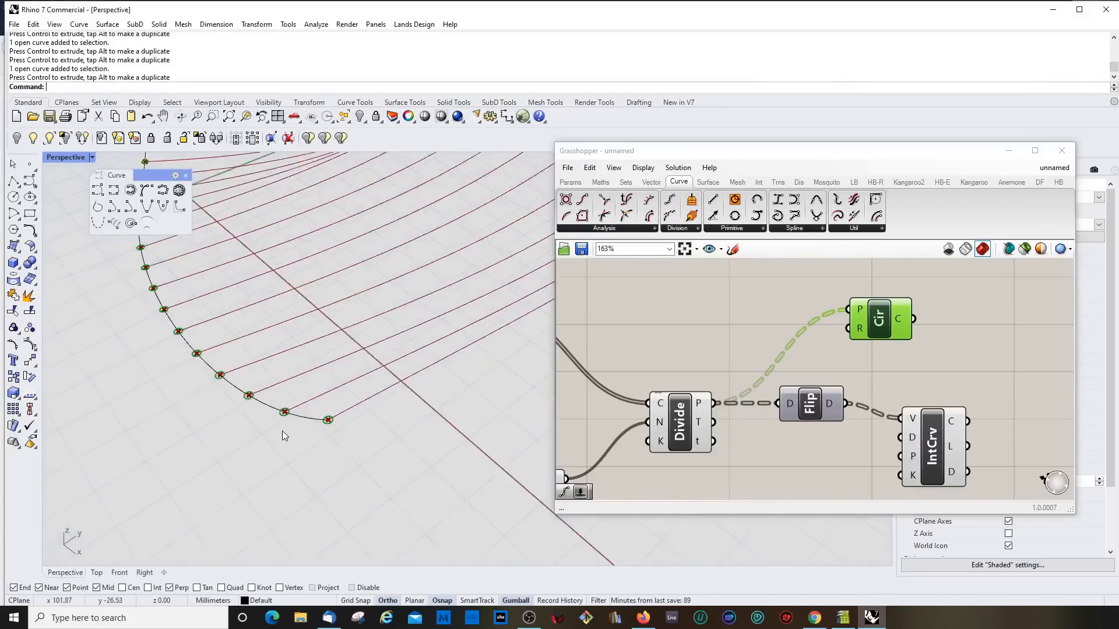
{"action": "scroll", "coordinate": [702, 349], "scroll_direction": "down", "scroll_amount": 3}
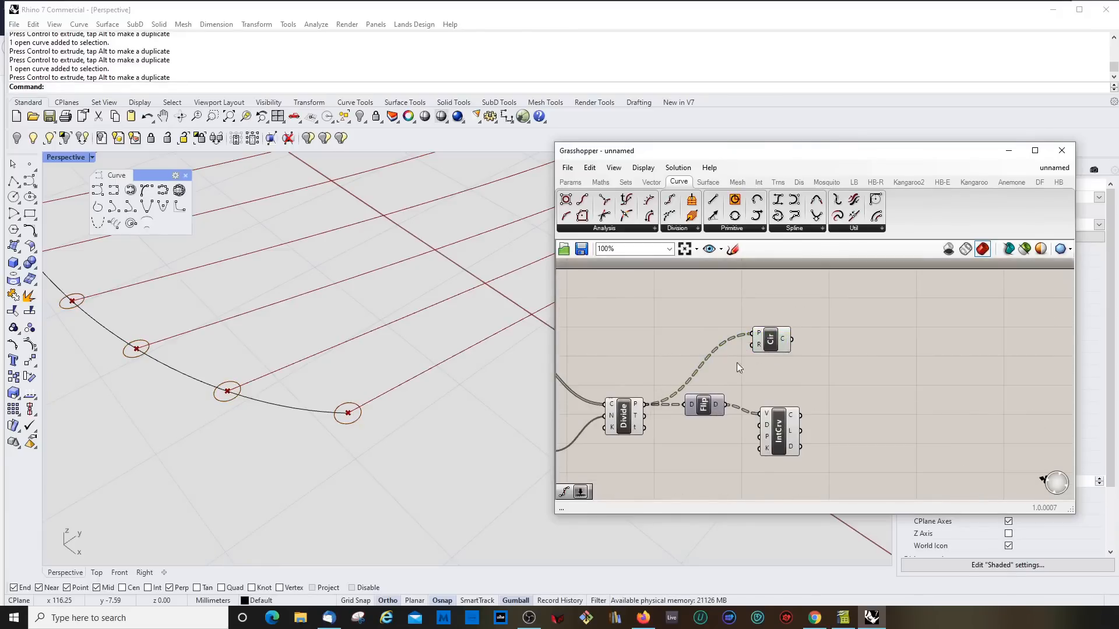
Duplicate the Count slider, connect the copy to the Circle component's R input, and set the radius to 5
{"action": "scroll", "coordinate": [737, 363], "scroll_direction": "down", "scroll_amount": 2}
{"action": "left_click", "coordinate": [650, 431]}
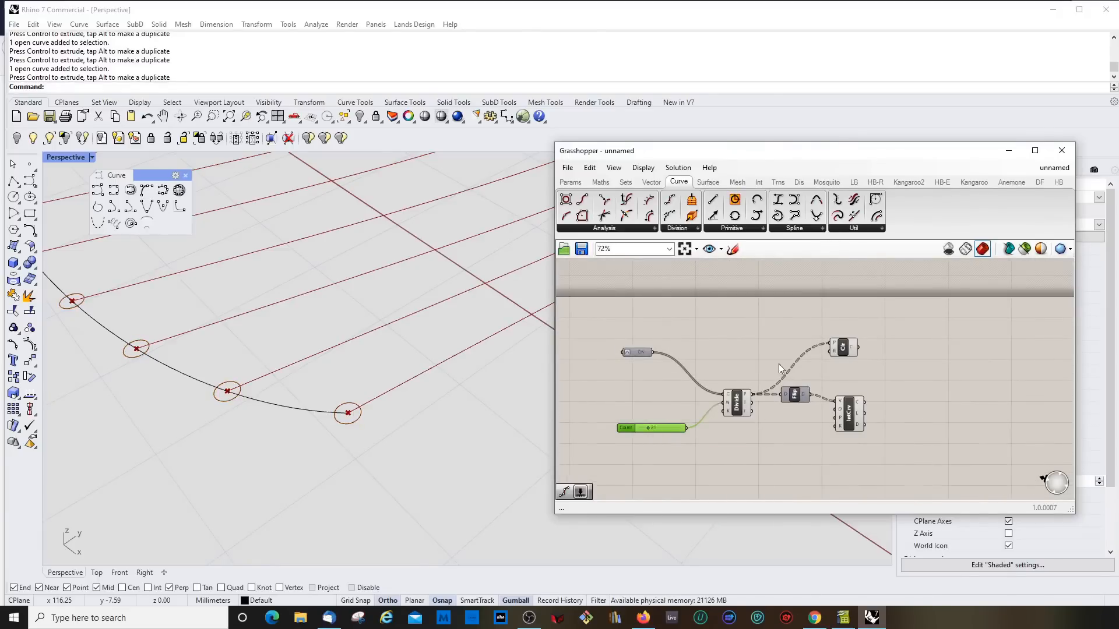
{"action": "scroll", "coordinate": [778, 358], "scroll_direction": "up", "scroll_amount": 3}
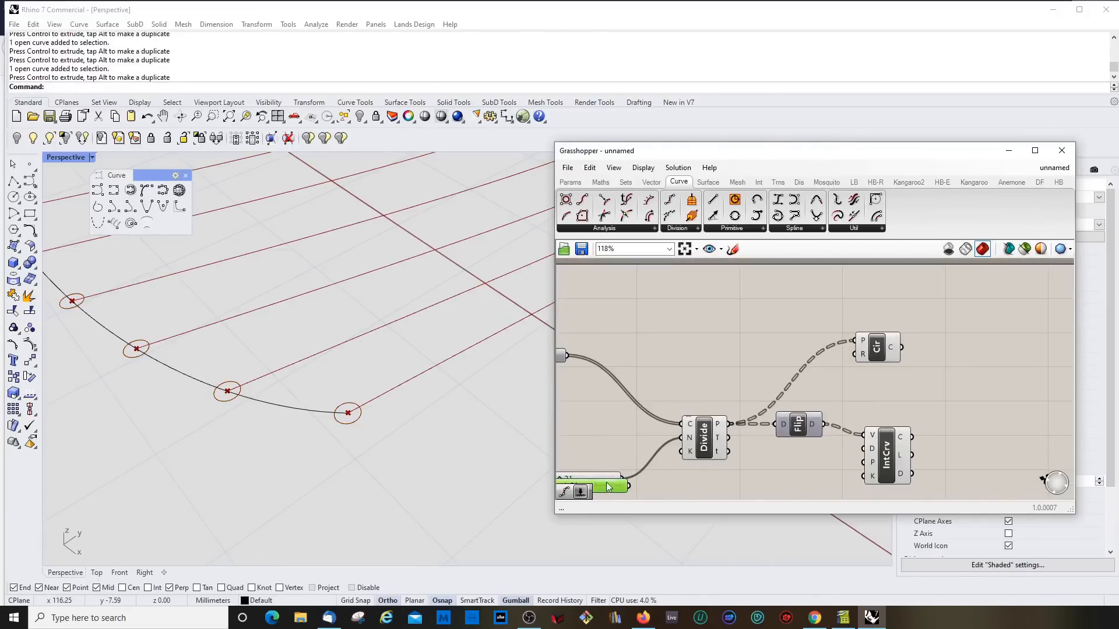
{"action": "left_click_drag", "start_coordinate": [595, 486], "coordinate": [867, 359]}
{"action": "scroll", "coordinate": [833, 345], "scroll_direction": "up", "scroll_amount": 3}
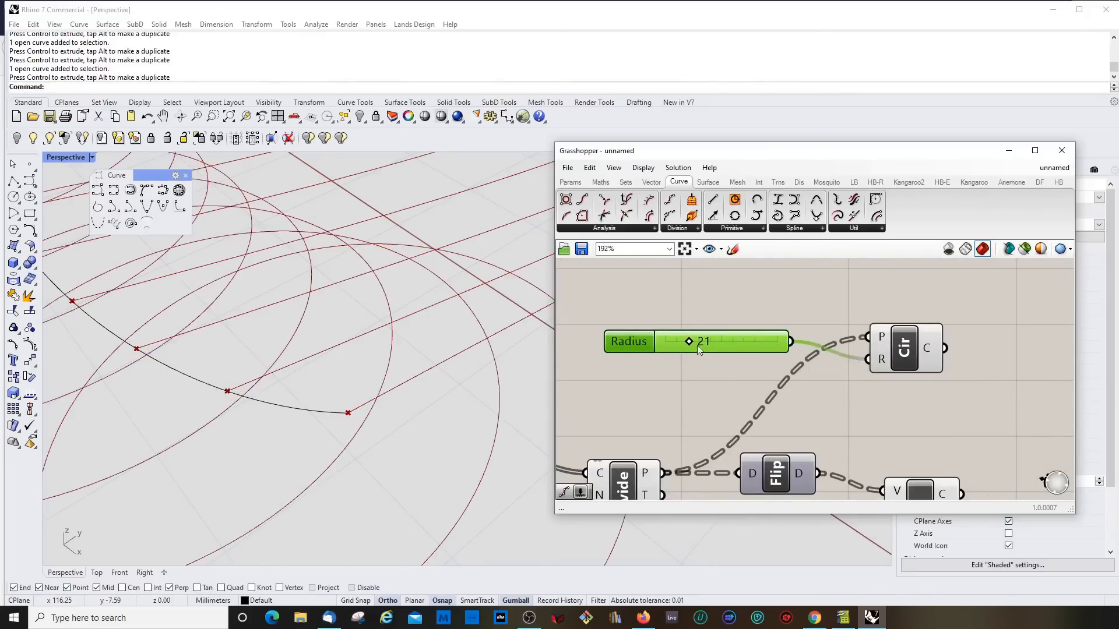
{"action": "left_click_drag", "start_coordinate": [691, 342], "coordinate": [673, 338]}
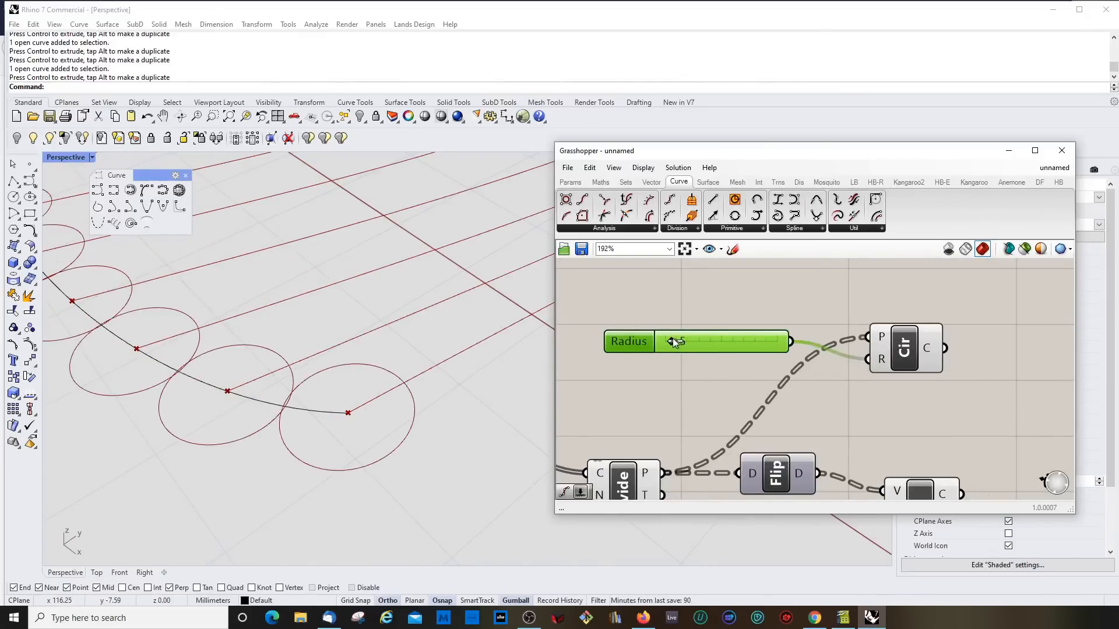
Examine the circles along all the curves from a wider angle and highlight the Circle component's output
{"action": "scroll", "coordinate": [217, 324], "scroll_direction": "down", "scroll_amount": 15}
{"action": "right_click_drag", "start_coordinate": [264, 446], "coordinate": [432, 468]}
{"action": "right_click_drag", "start_coordinate": [311, 316], "coordinate": [266, 353], "text": "shift"}
{"action": "scroll", "coordinate": [324, 376], "scroll_direction": "up", "scroll_amount": 4}
{"action": "scroll", "coordinate": [324, 376], "scroll_direction": "down", "scroll_amount": 5}
{"action": "left_click", "coordinate": [733, 387]}
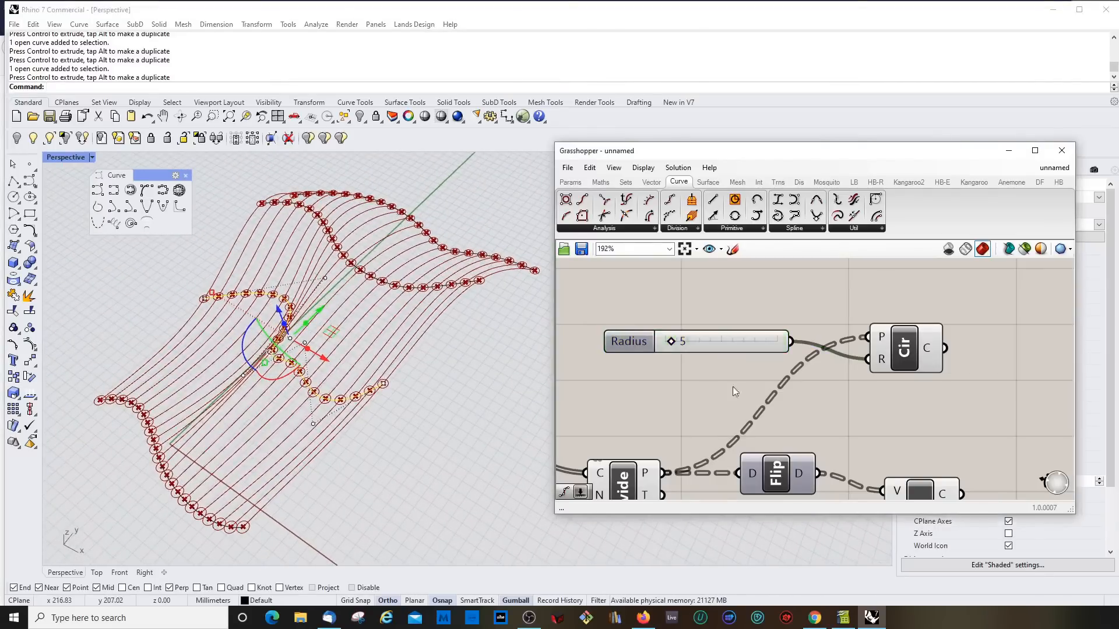
{"action": "left_click", "coordinate": [915, 348]}
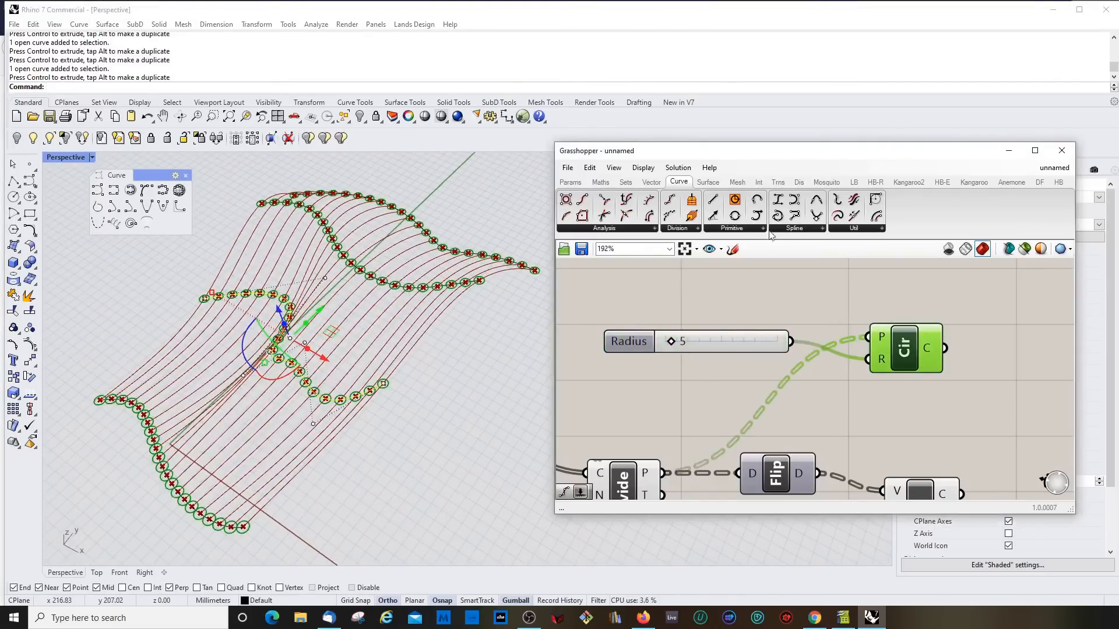
Review the available curve Primitive, Spline and Util components without adding any
{"action": "left_click", "coordinate": [746, 231]}
{"action": "left_click", "coordinate": [911, 260]}
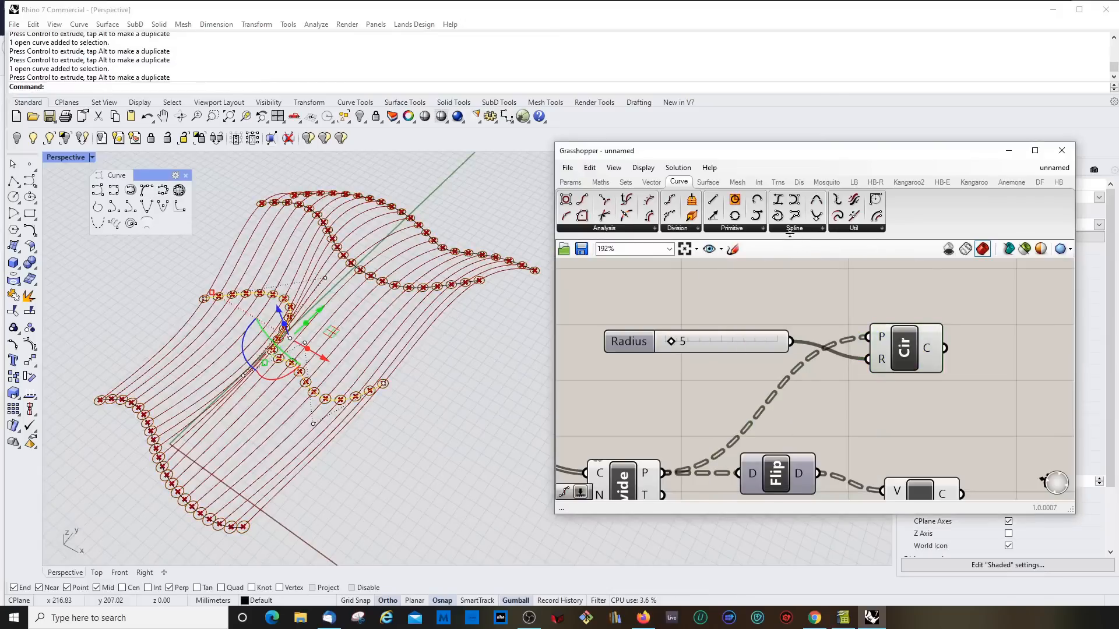
{"action": "left_click", "coordinate": [793, 230]}
{"action": "left_click", "coordinate": [802, 232]}
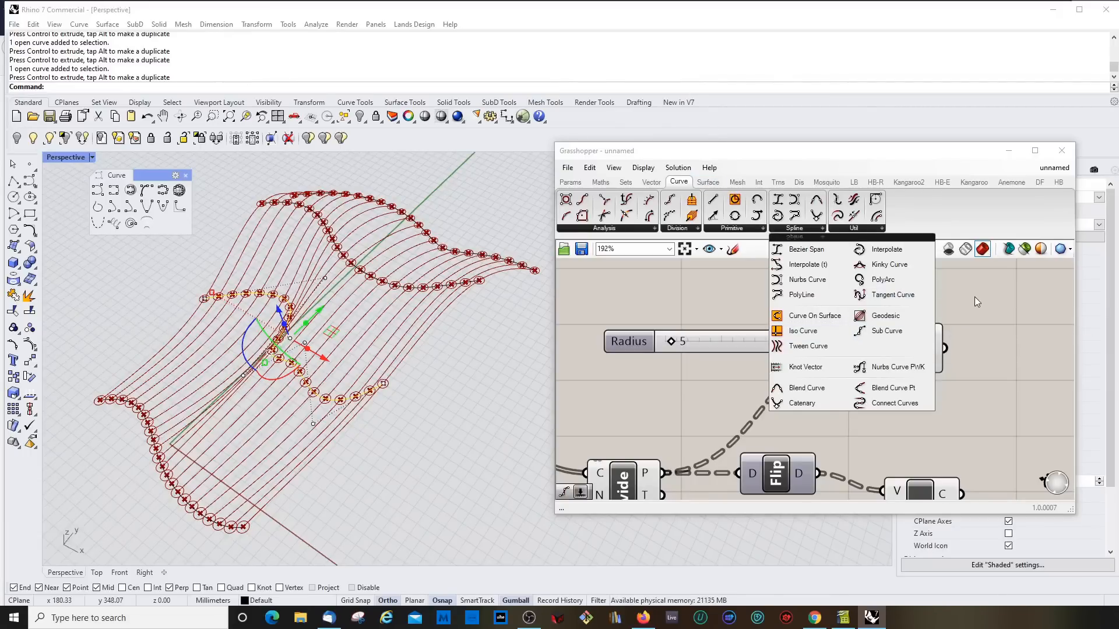
{"action": "left_click", "coordinate": [853, 228]}
{"action": "left_click", "coordinate": [781, 302]}
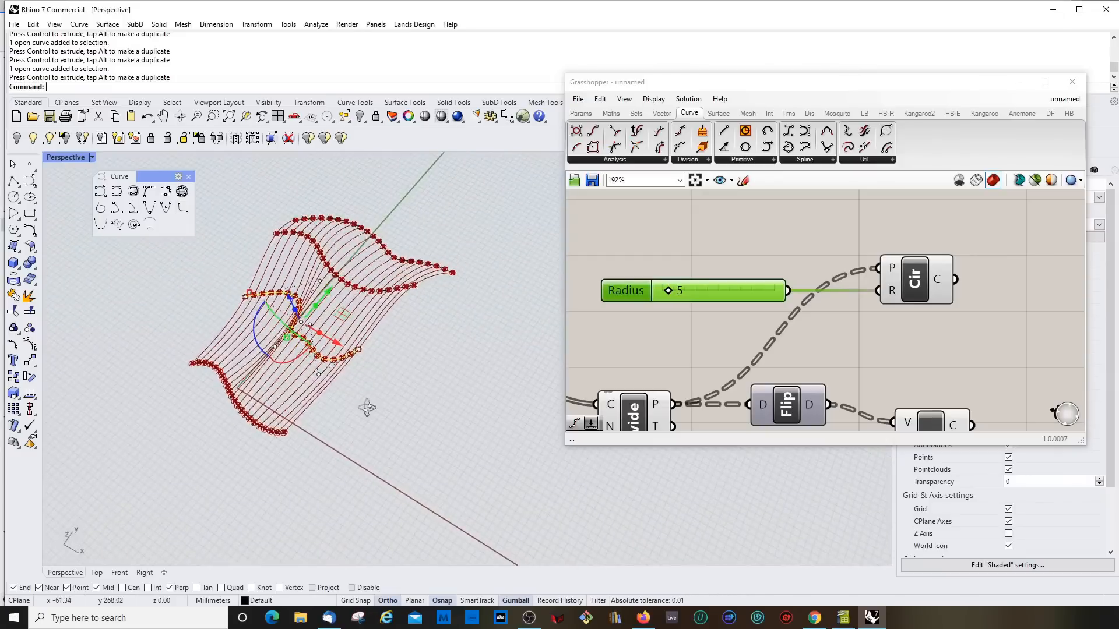
Move the IntCrv component up to sit just below the Circle component
{"action": "scroll", "coordinate": [370, 375], "scroll_direction": "up", "scroll_amount": 5}
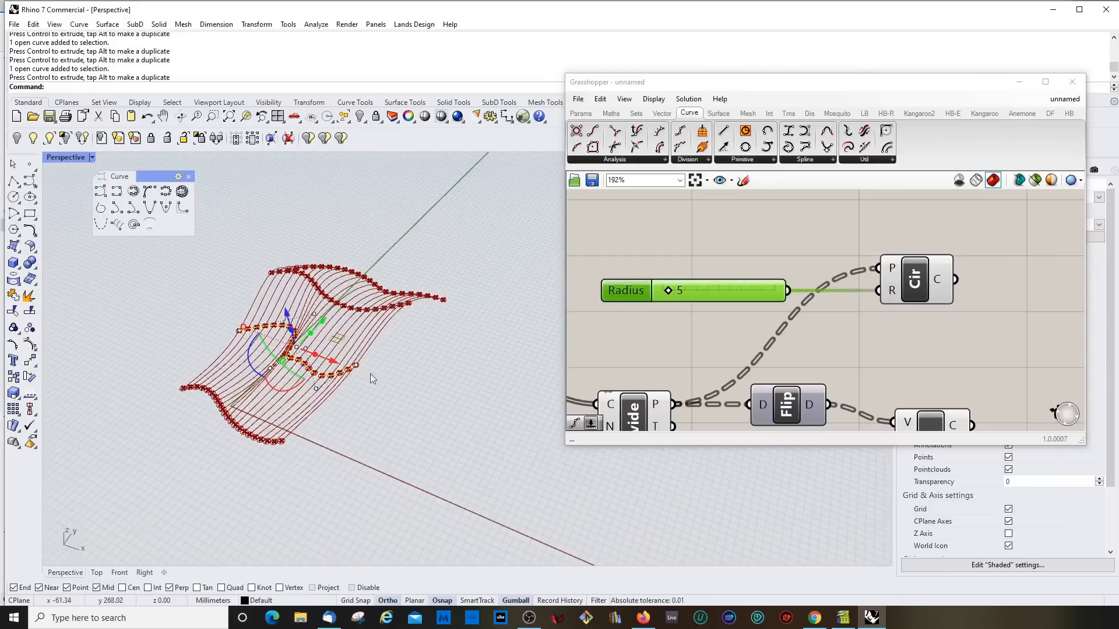
{"action": "scroll", "coordinate": [386, 312], "scroll_direction": "down", "scroll_amount": 5}
{"action": "right_click_drag", "start_coordinate": [385, 308], "coordinate": [415, 325]}
{"action": "left_click", "coordinate": [819, 244]}
{"action": "scroll", "coordinate": [757, 296], "scroll_direction": "down", "scroll_amount": 3}
{"action": "scroll", "coordinate": [837, 295], "scroll_direction": "up", "scroll_amount": 3}
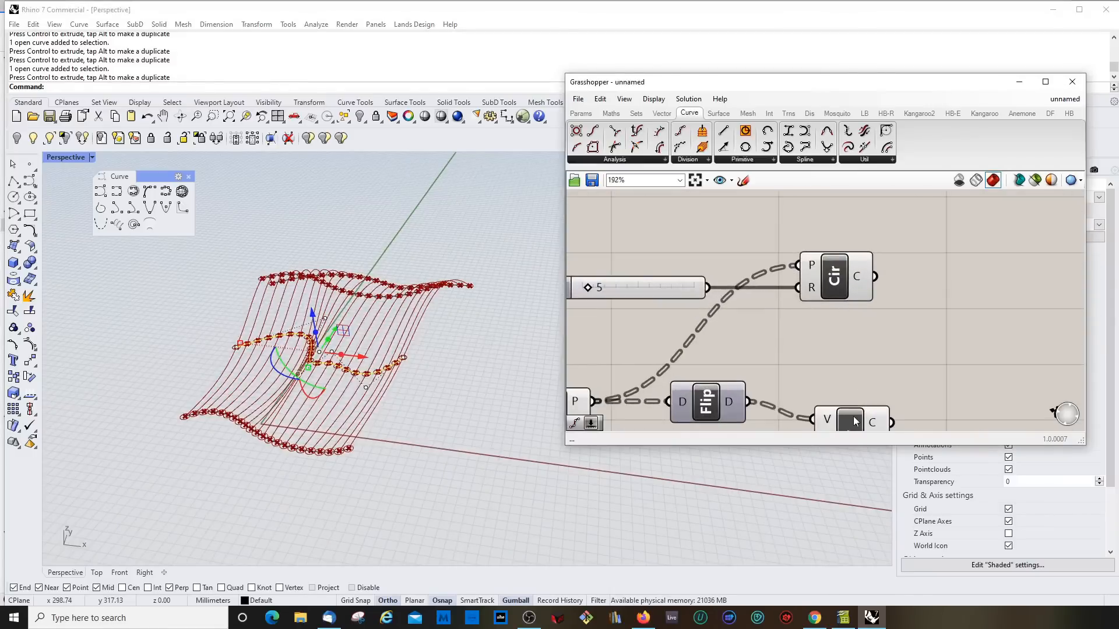
{"action": "left_click_drag", "start_coordinate": [835, 416], "coordinate": [832, 348]}
{"action": "left_click", "coordinate": [916, 328]}
Lower the Count slider to 4 to reduce the number of cross curves
{"action": "scroll", "coordinate": [916, 329], "scroll_direction": "down", "scroll_amount": 6}
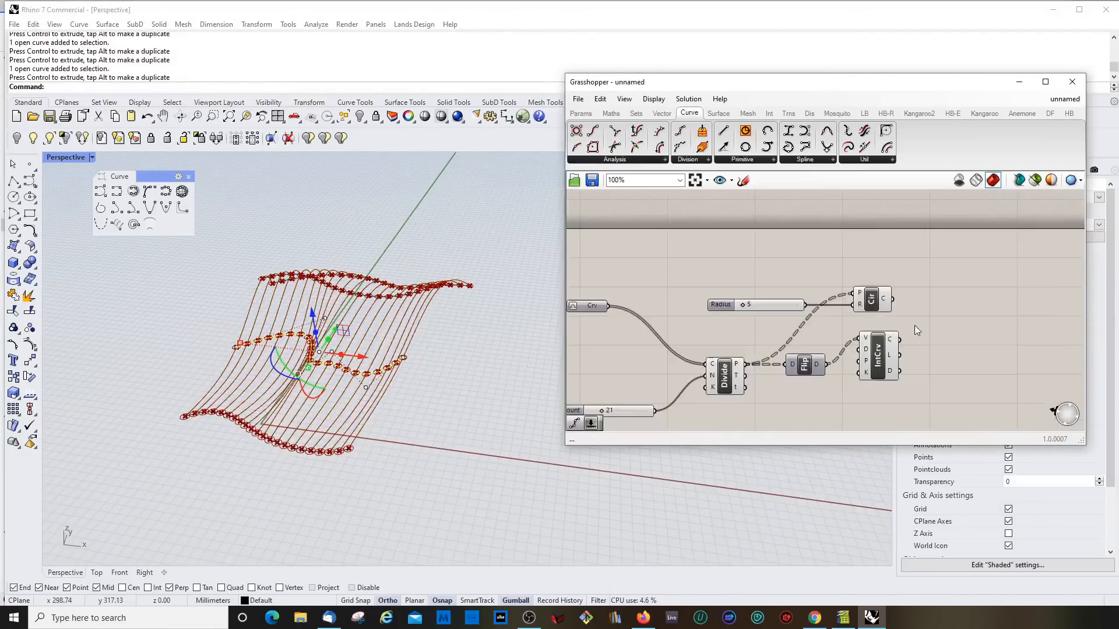
{"action": "scroll", "coordinate": [743, 367], "scroll_direction": "up", "scroll_amount": 4}
{"action": "left_click_drag", "start_coordinate": [670, 401], "coordinate": [658, 401]}
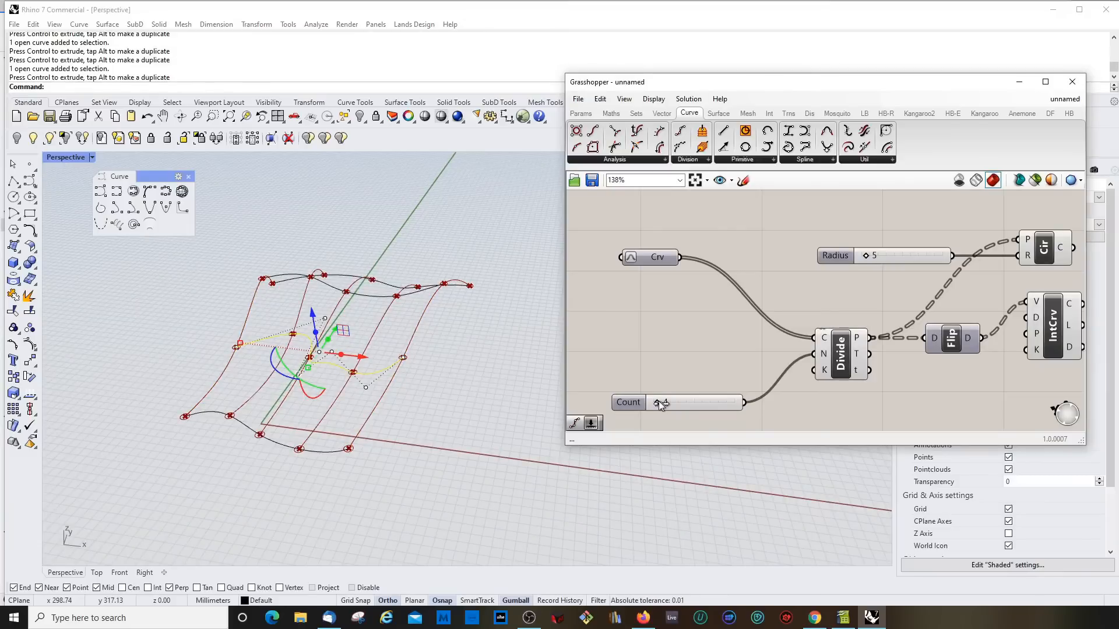
Highlight the IntCrv and Circle components in turn to identify their geometry in the Perspective viewport
{"action": "scroll", "coordinate": [684, 352], "scroll_direction": "down", "scroll_amount": 5}
{"action": "scroll", "coordinate": [695, 365], "scroll_direction": "up", "scroll_amount": 5}
{"action": "left_click_drag", "start_coordinate": [695, 365], "coordinate": [704, 310]}
{"action": "scroll", "coordinate": [726, 331], "scroll_direction": "down", "scroll_amount": 5}
{"action": "scroll", "coordinate": [928, 323], "scroll_direction": "up", "scroll_amount": 5}
{"action": "left_click", "coordinate": [875, 320]}
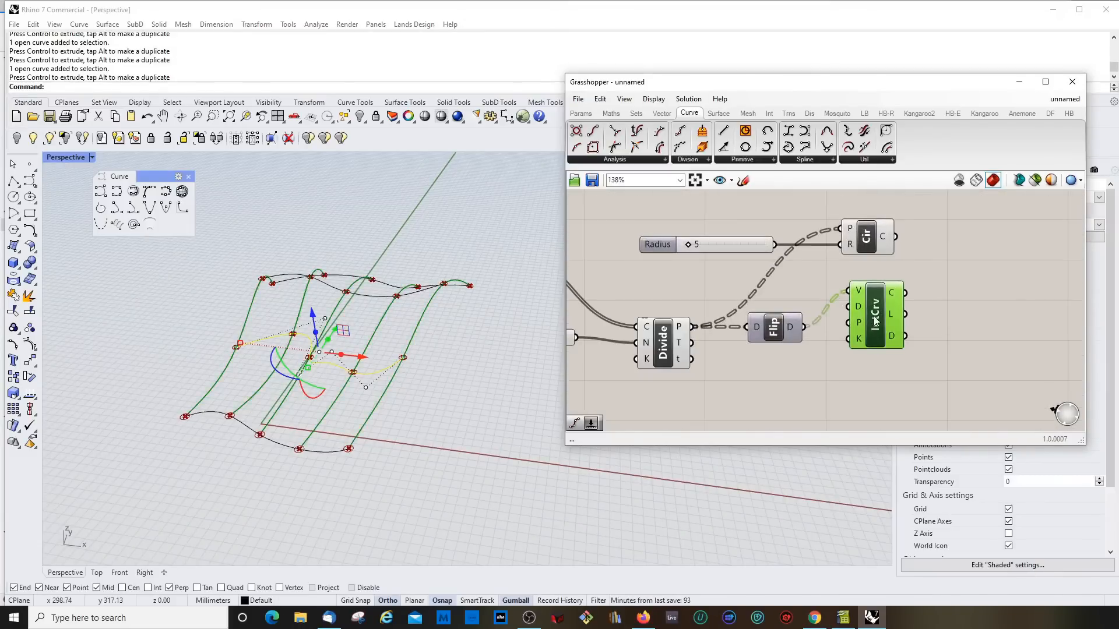
{"action": "left_click", "coordinate": [870, 243]}
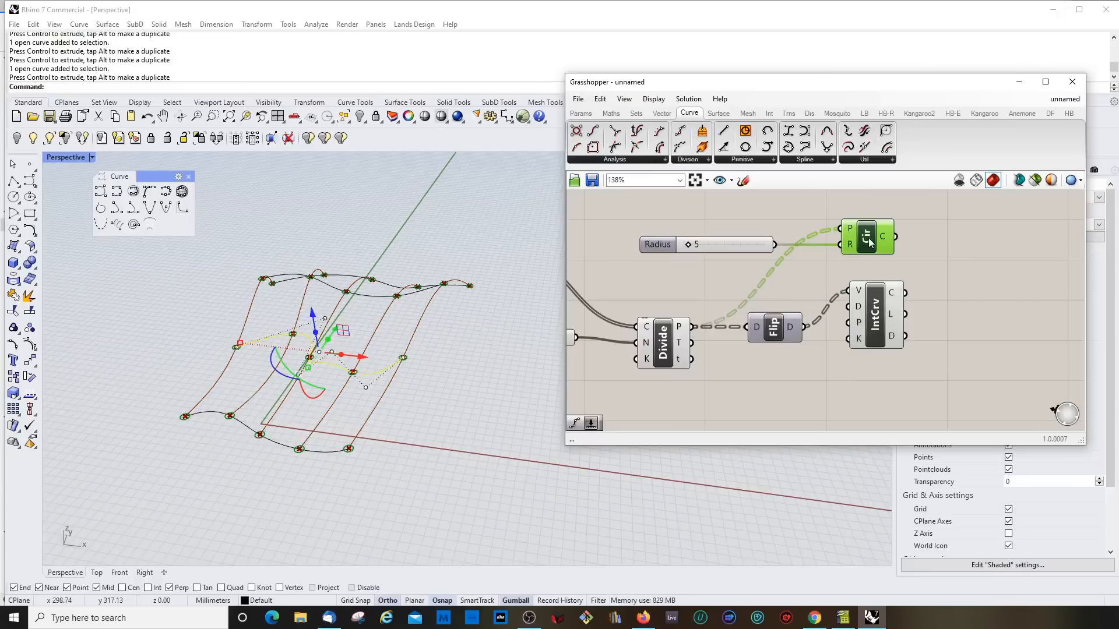
{"action": "left_click", "coordinate": [951, 293]}
{"action": "left_click", "coordinate": [877, 300]}
{"action": "right_click", "coordinate": [876, 300]}
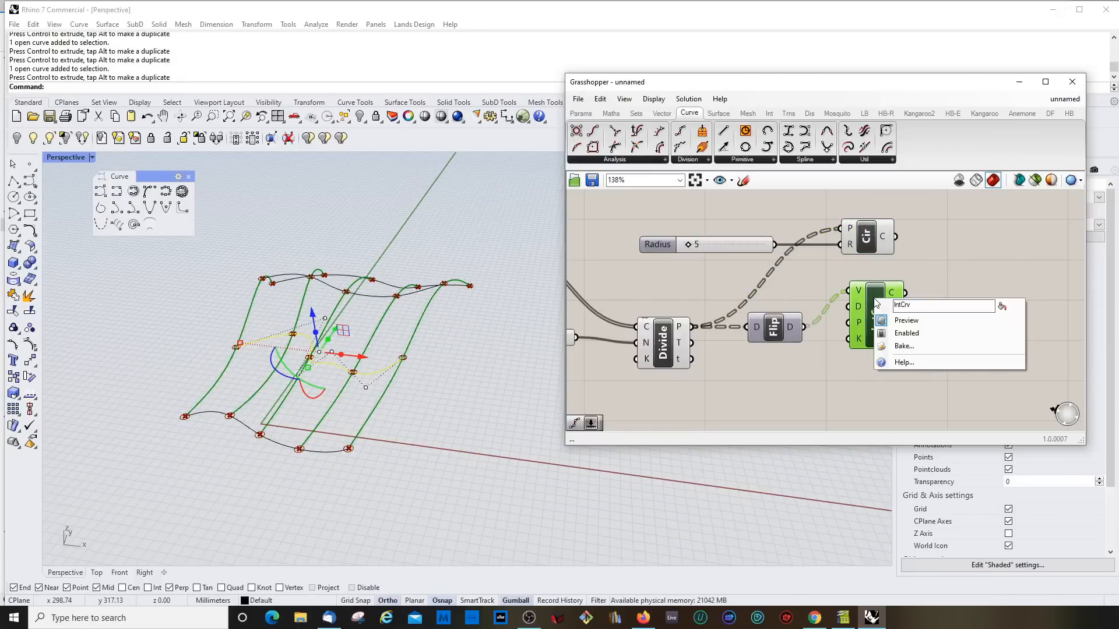
{"action": "left_click", "coordinate": [913, 346]}
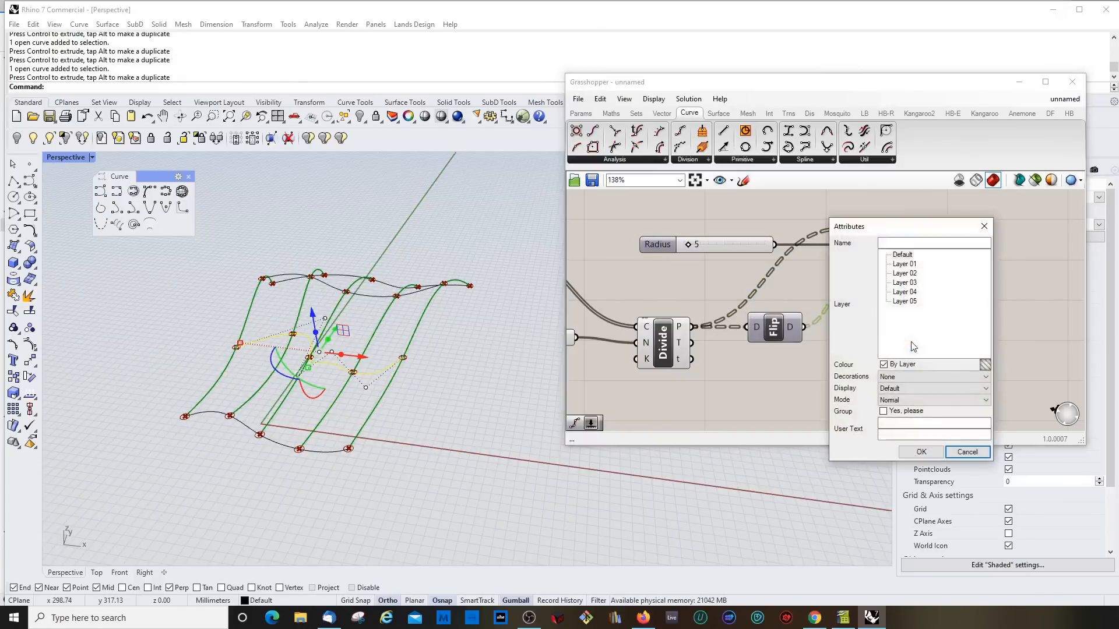
{"action": "left_click", "coordinate": [966, 452]}
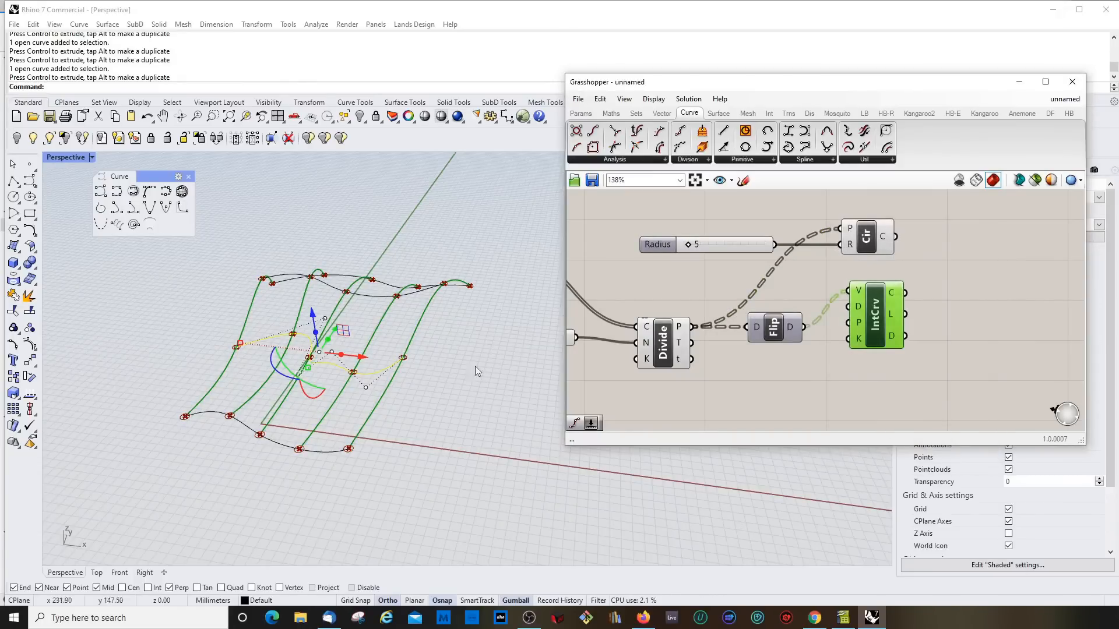
Bake the interpolated cross curves from the IntCrv component onto the Default layer
{"action": "right_click_drag", "start_coordinate": [474, 366], "coordinate": [370, 284]}
{"action": "scroll", "coordinate": [370, 285], "scroll_direction": "down", "scroll_amount": 5}
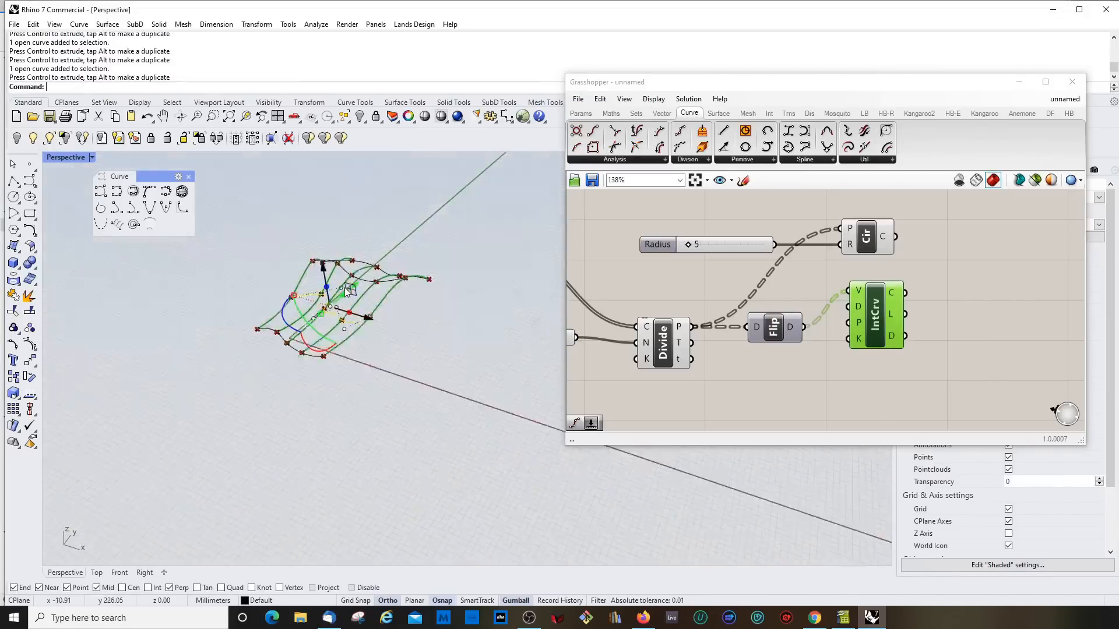
{"action": "right_click", "coordinate": [883, 305]}
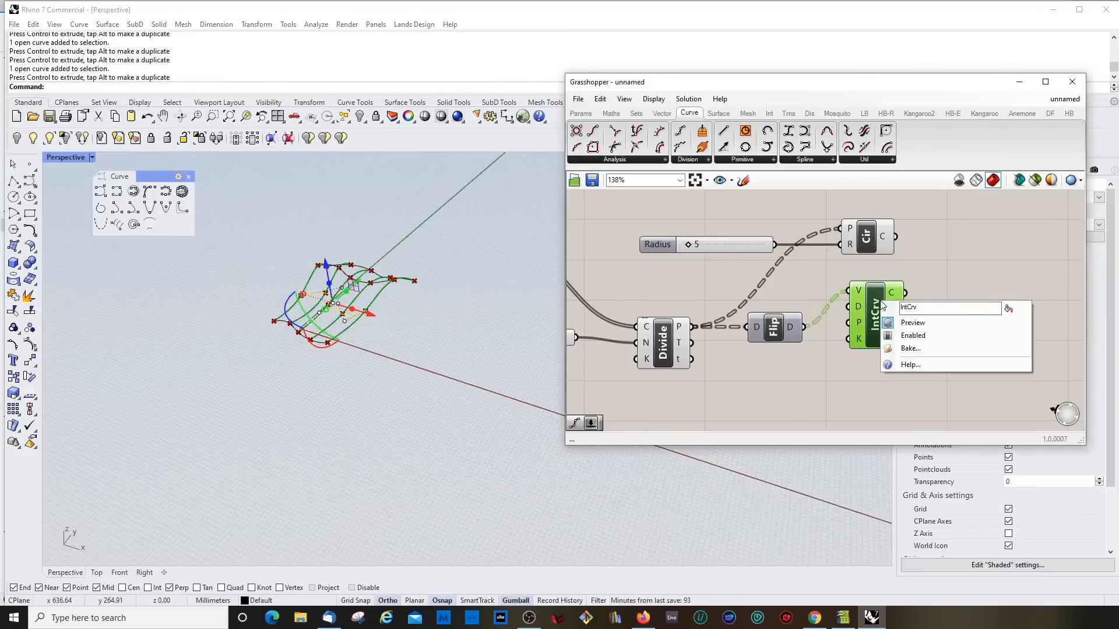
{"action": "left_click", "coordinate": [913, 349]}
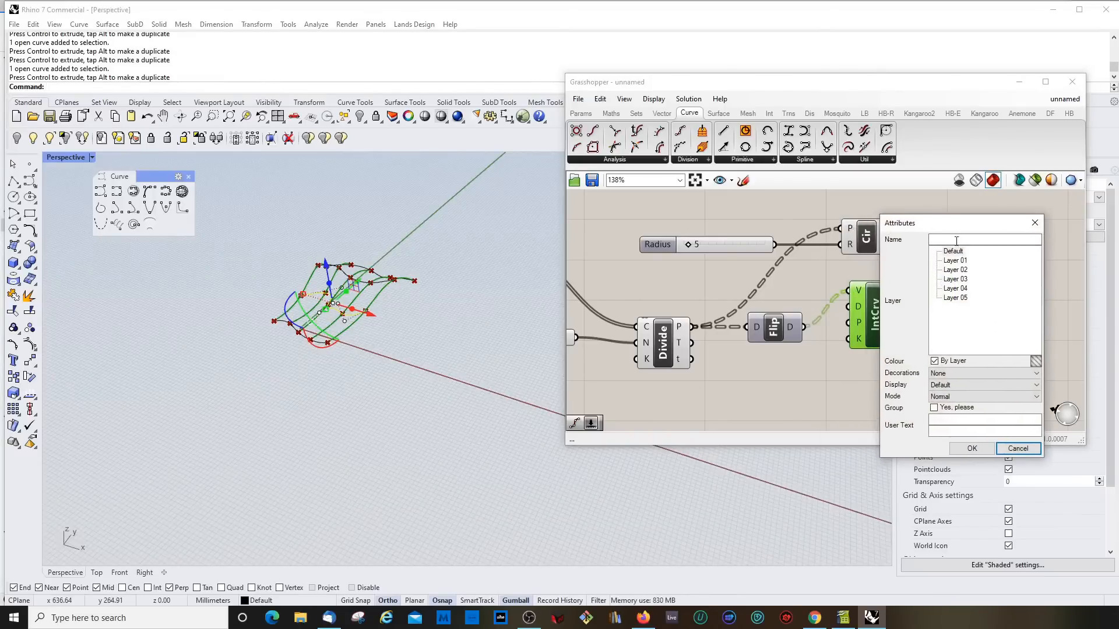
{"action": "left_click", "coordinate": [953, 251]}
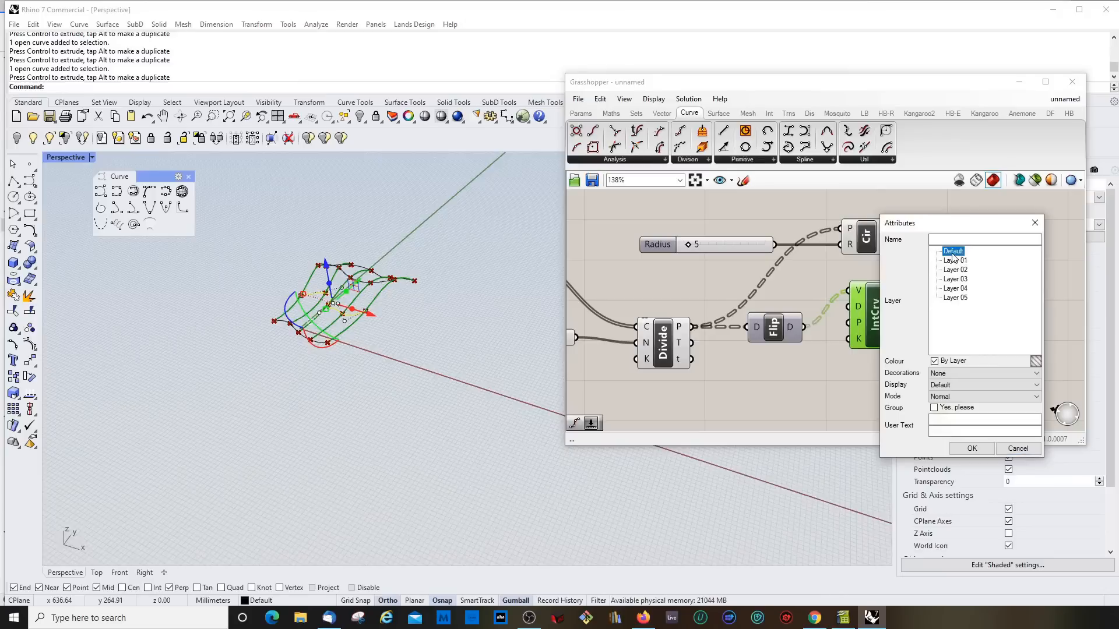
{"action": "left_click", "coordinate": [973, 448]}
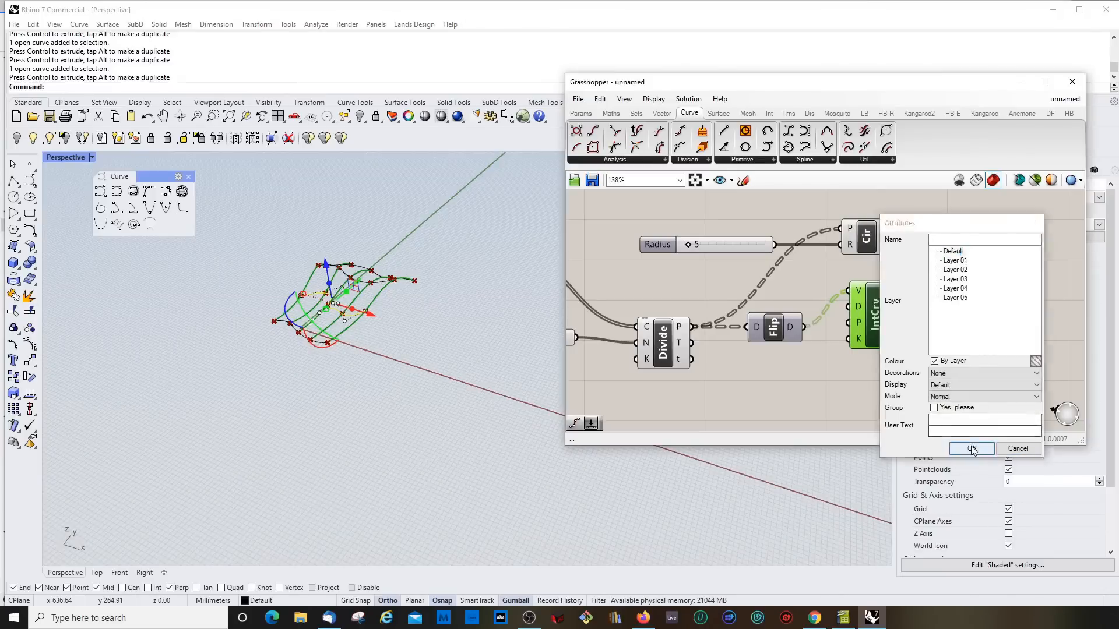
Close Grasshopper, clear the Rhino selection, and examine the baked curves from another angle
{"action": "left_click", "coordinate": [1073, 83]}
{"action": "right_click_drag", "start_coordinate": [725, 248], "coordinate": [430, 350]}
{"action": "key", "text": "Escape"}
{"action": "right_click_drag", "start_coordinate": [562, 355], "coordinate": [535, 299]}
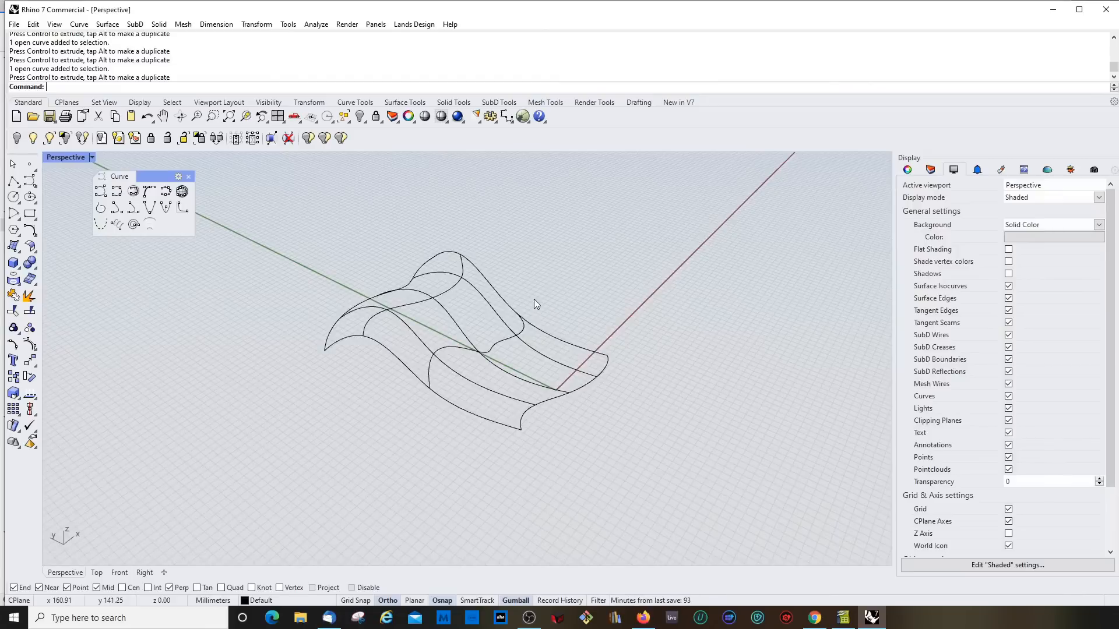
Reopen Grasshopper and select the whole definition to highlight its preview geometry in the Perspective viewport
{"action": "type", "text": "Grasshopper"}
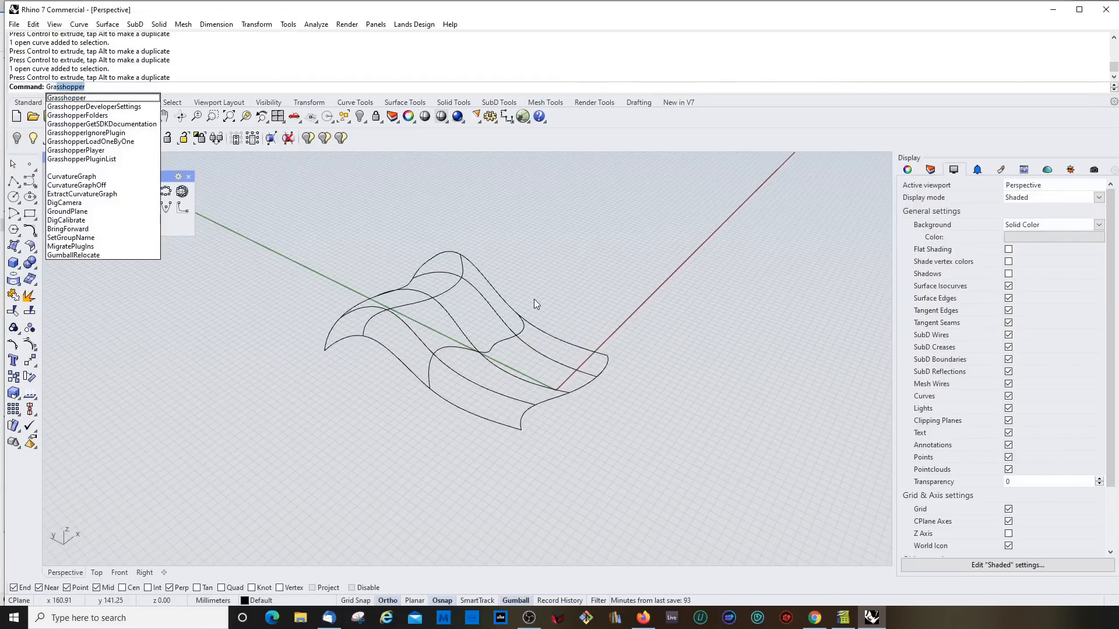
{"action": "key", "text": "Return"}
{"action": "scroll", "coordinate": [1002, 269], "scroll_direction": "down", "scroll_amount": 5}
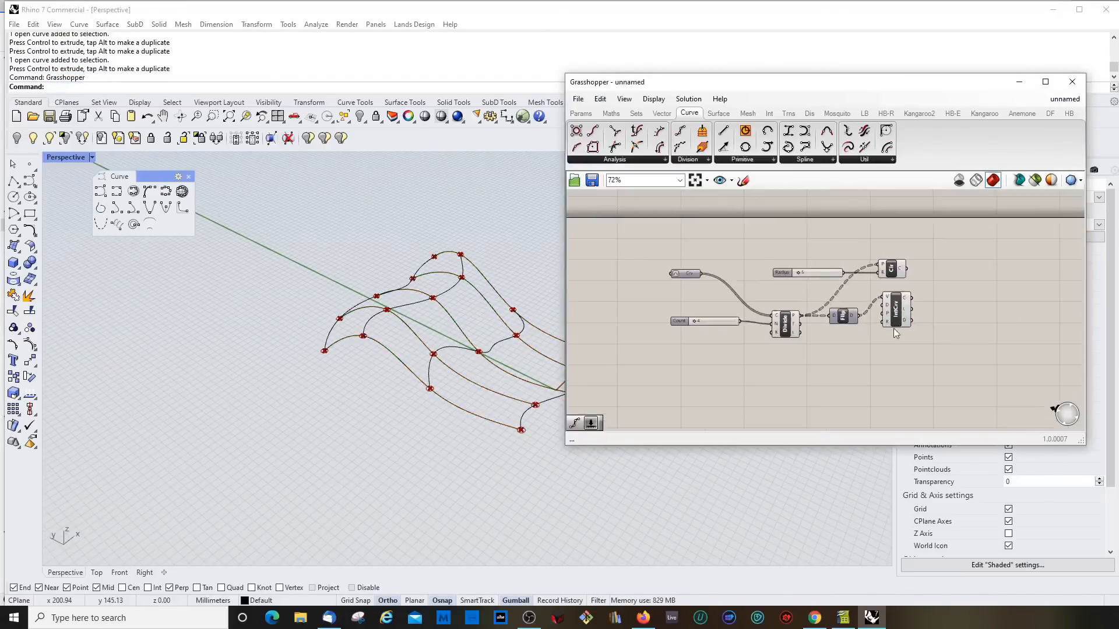
{"action": "scroll", "coordinate": [816, 309], "scroll_direction": "up", "scroll_amount": 3}
{"action": "scroll", "coordinate": [699, 251], "scroll_direction": "down", "scroll_amount": 3}
{"action": "left_click_drag", "start_coordinate": [668, 245], "coordinate": [971, 366]}
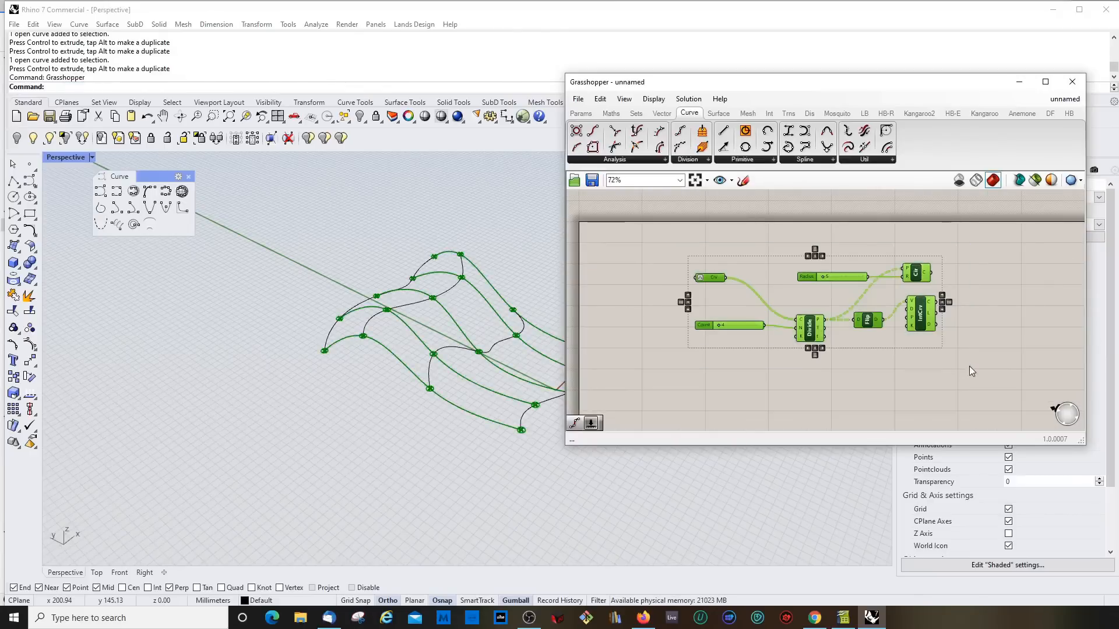
{"action": "left_click", "coordinate": [971, 366]}
Turn off drawing of all Grasshopper preview geometry and minimize the Grasshopper window
{"action": "left_click", "coordinate": [976, 179]}
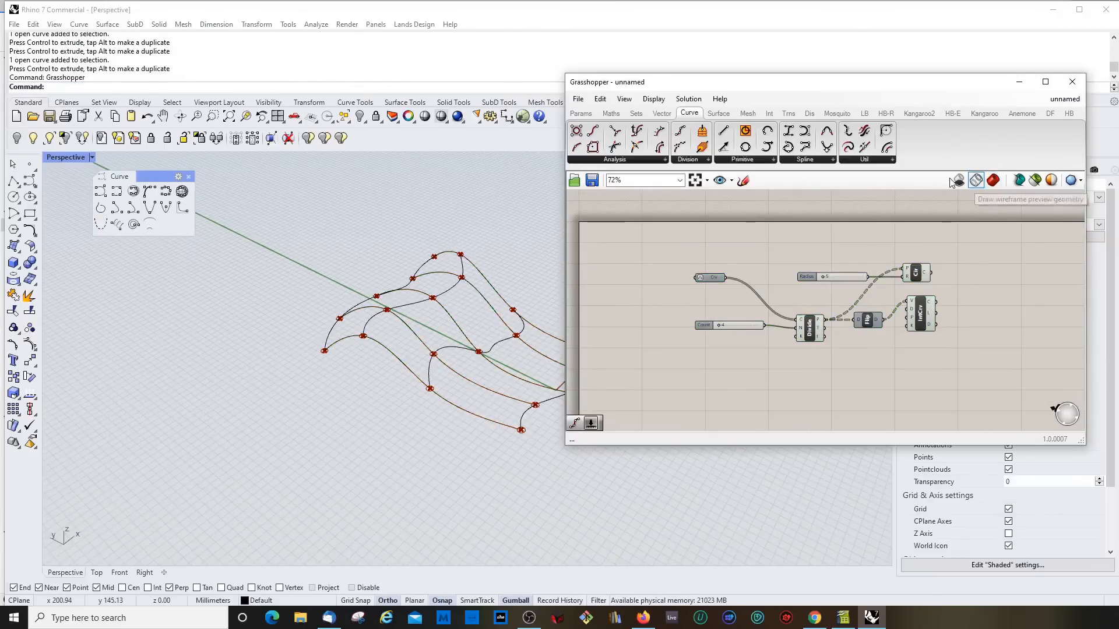
{"action": "left_click", "coordinate": [959, 181]}
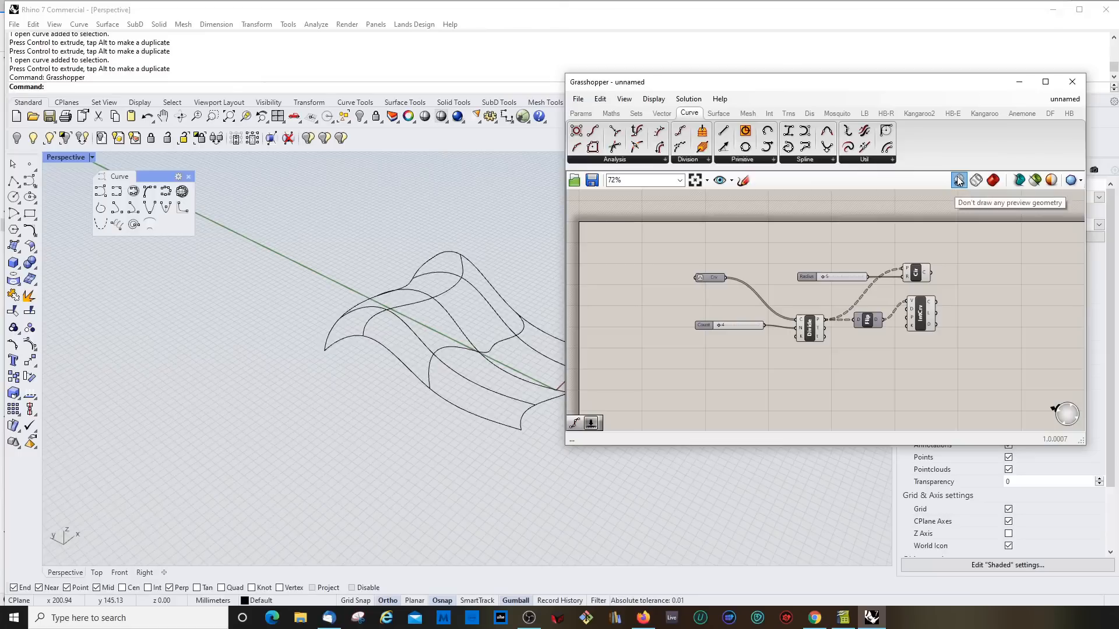
{"action": "left_click_drag", "start_coordinate": [674, 239], "coordinate": [964, 354]}
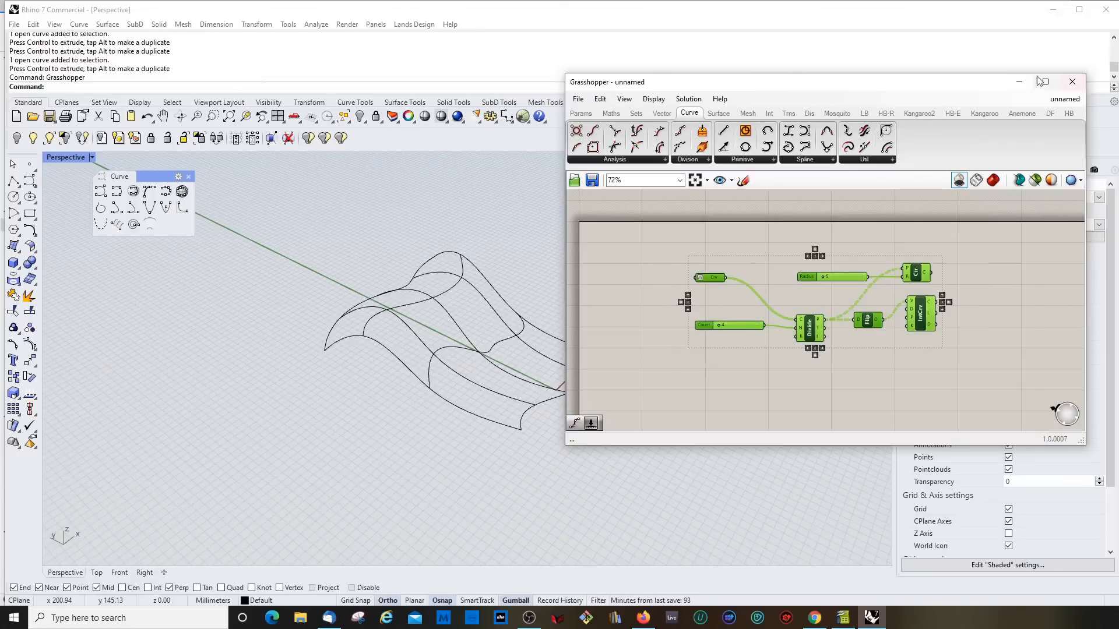
{"action": "left_click", "coordinate": [1019, 81]}
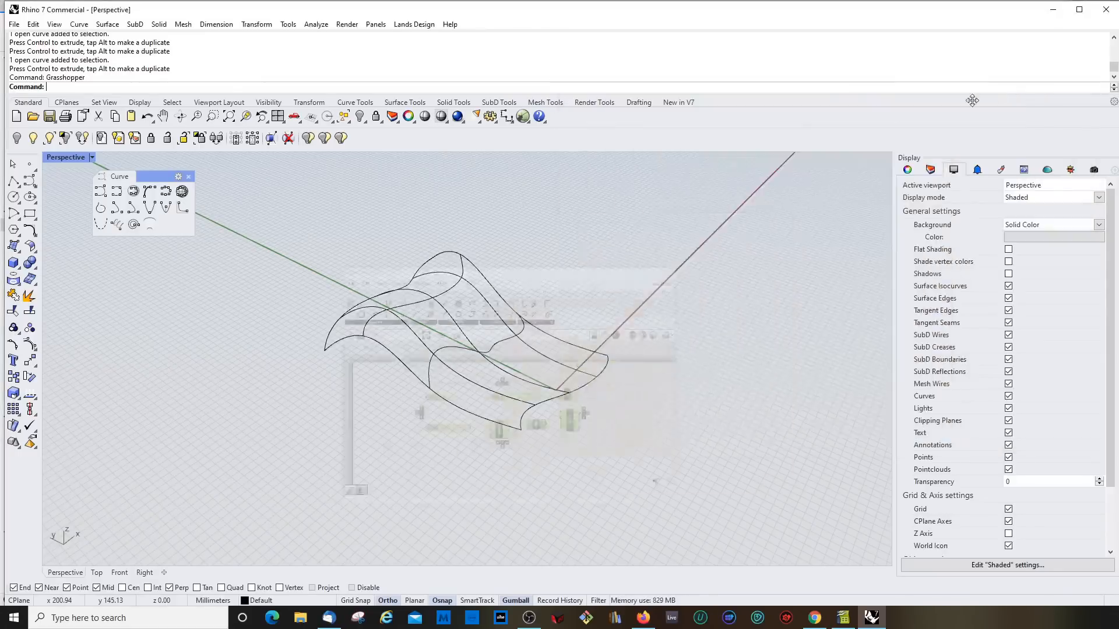
Create a network surface from all the original and cross curves, with 0.001 edge and 0.01 interior tolerances and Position matching on every edge
{"action": "right_click_drag", "start_coordinate": [442, 373], "coordinate": [484, 348]}
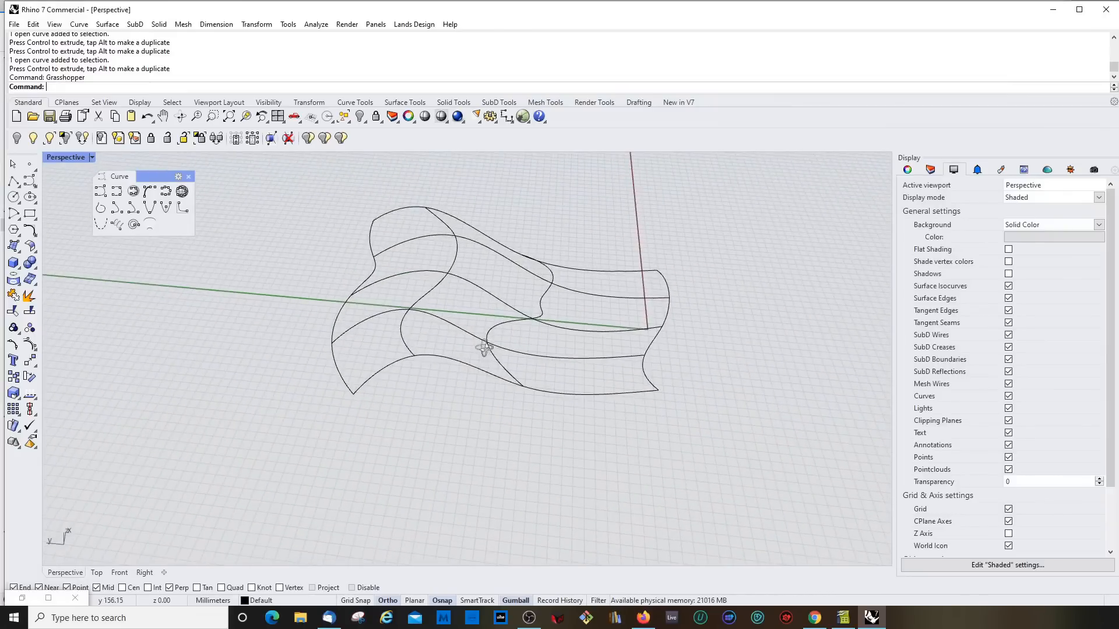
{"action": "left_click_drag", "start_coordinate": [288, 190], "coordinate": [719, 446]}
{"action": "left_click", "coordinate": [16, 249]}
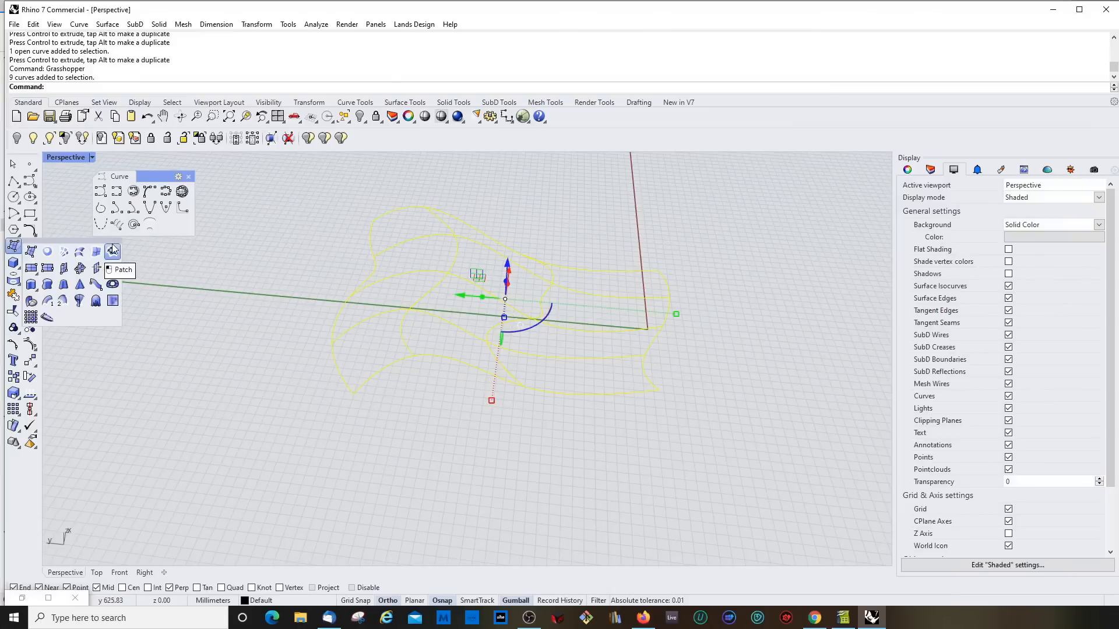
{"action": "left_click", "coordinate": [64, 252]}
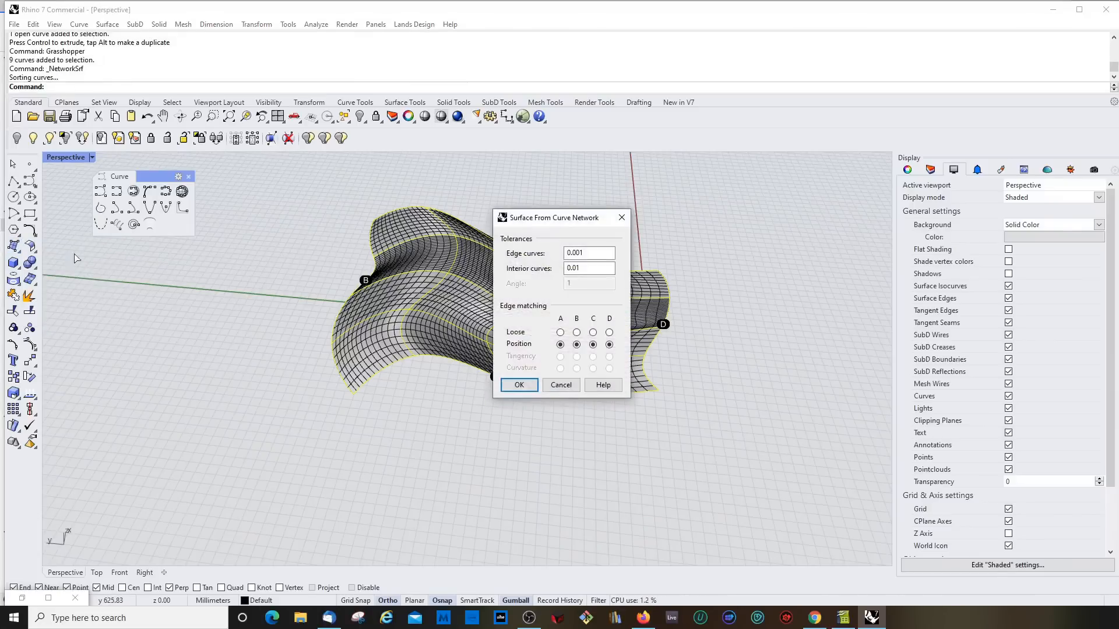
{"action": "right_click_drag", "start_coordinate": [402, 443], "coordinate": [400, 318]}
{"action": "key", "text": "Return"}
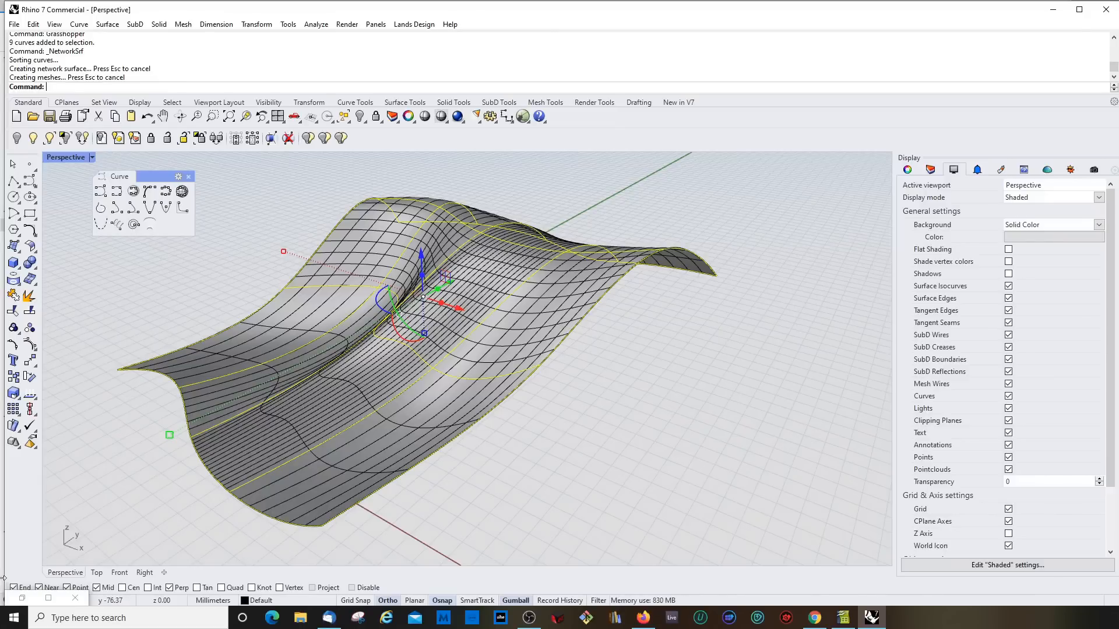
Restore the minimized Grasshopper window
{"action": "left_click", "coordinate": [23, 601]}
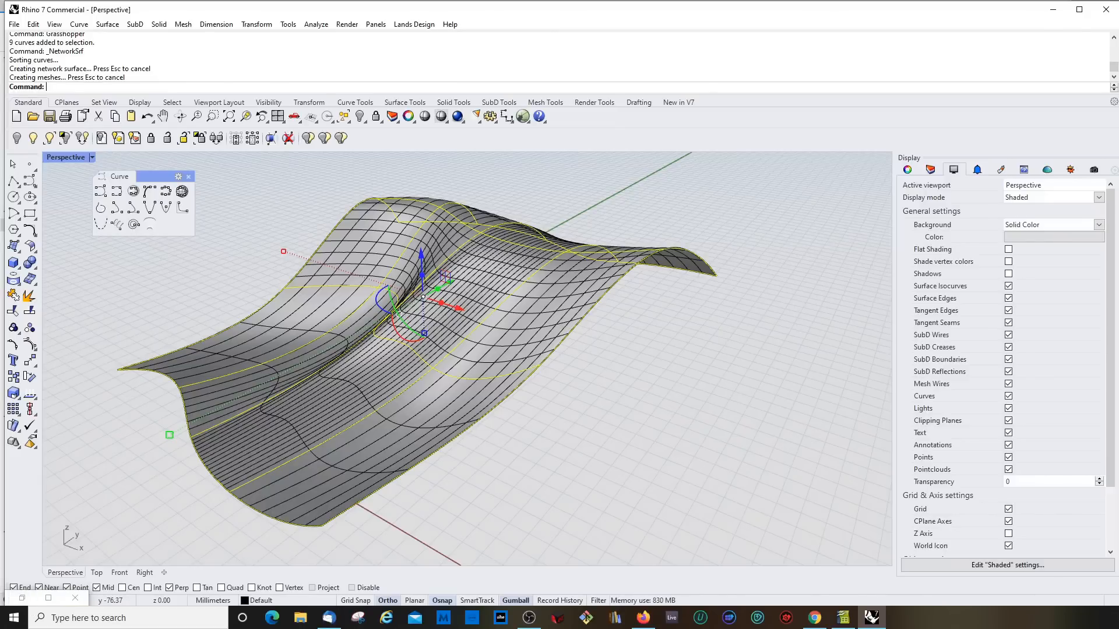